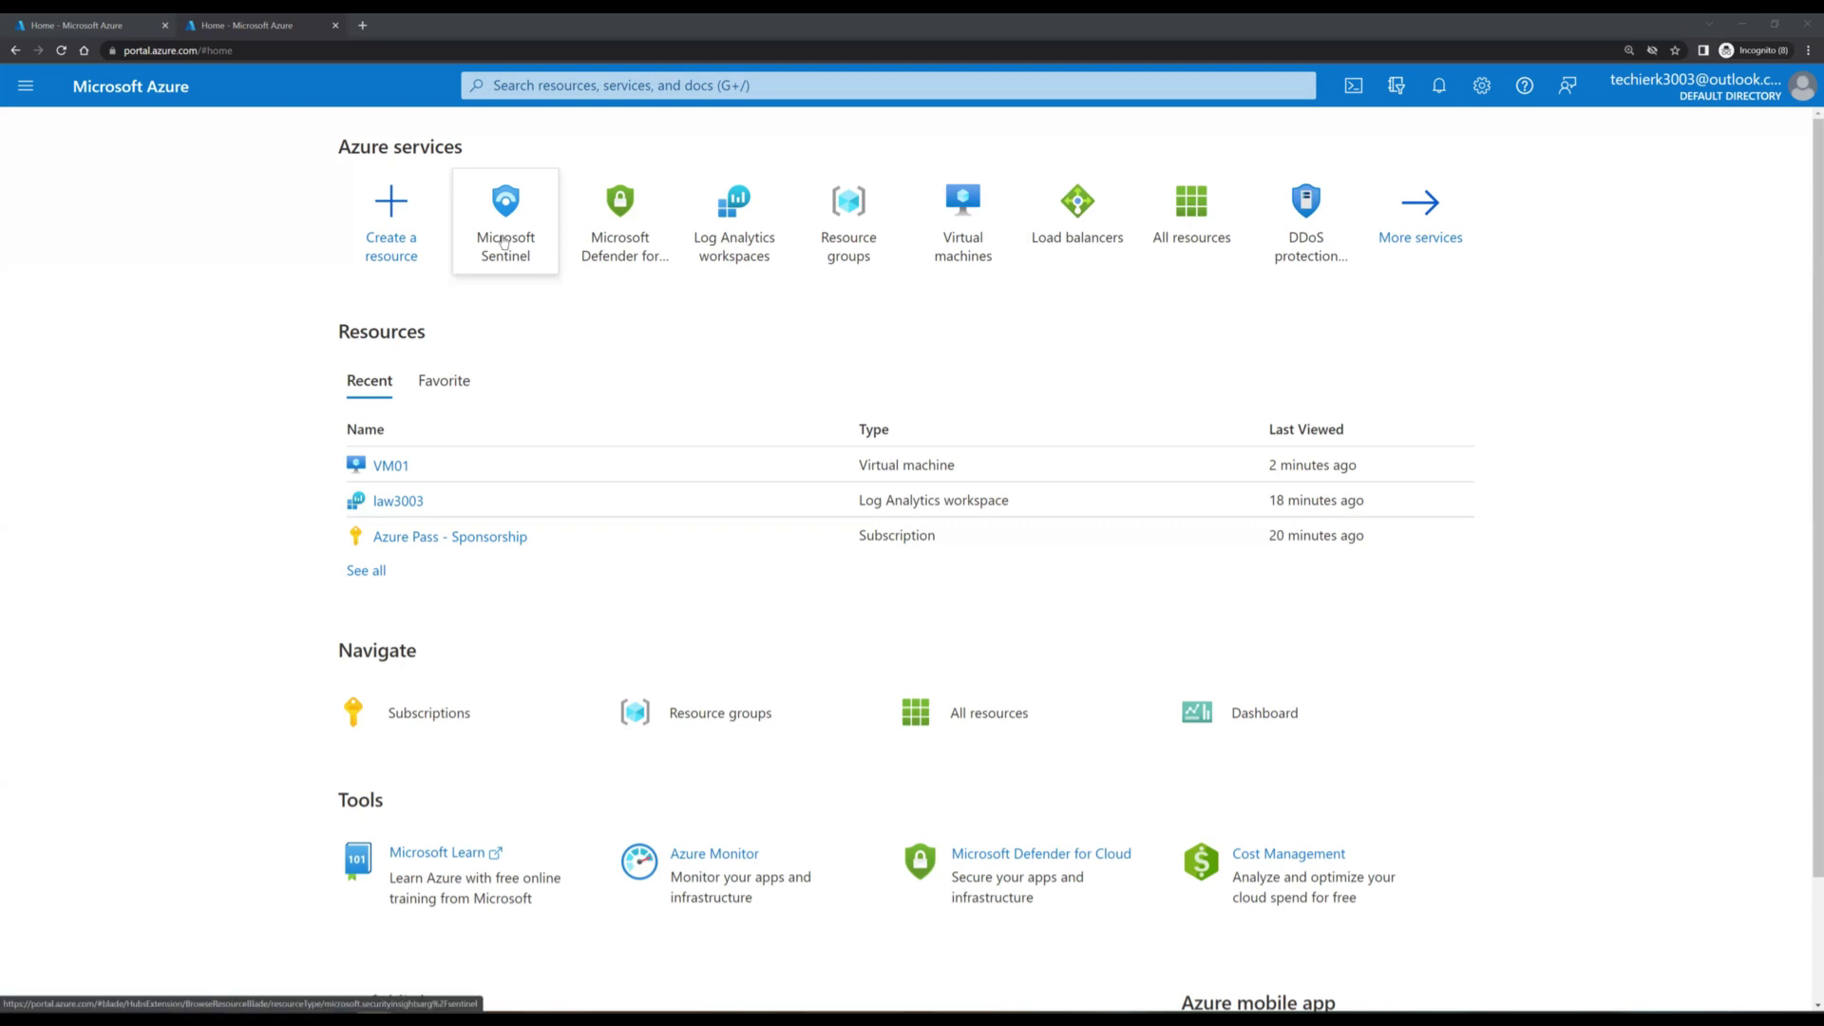
Step: Open the law3003 workspace in Microsoft Sentinel and collapse the workspace list
left_click(503, 241)
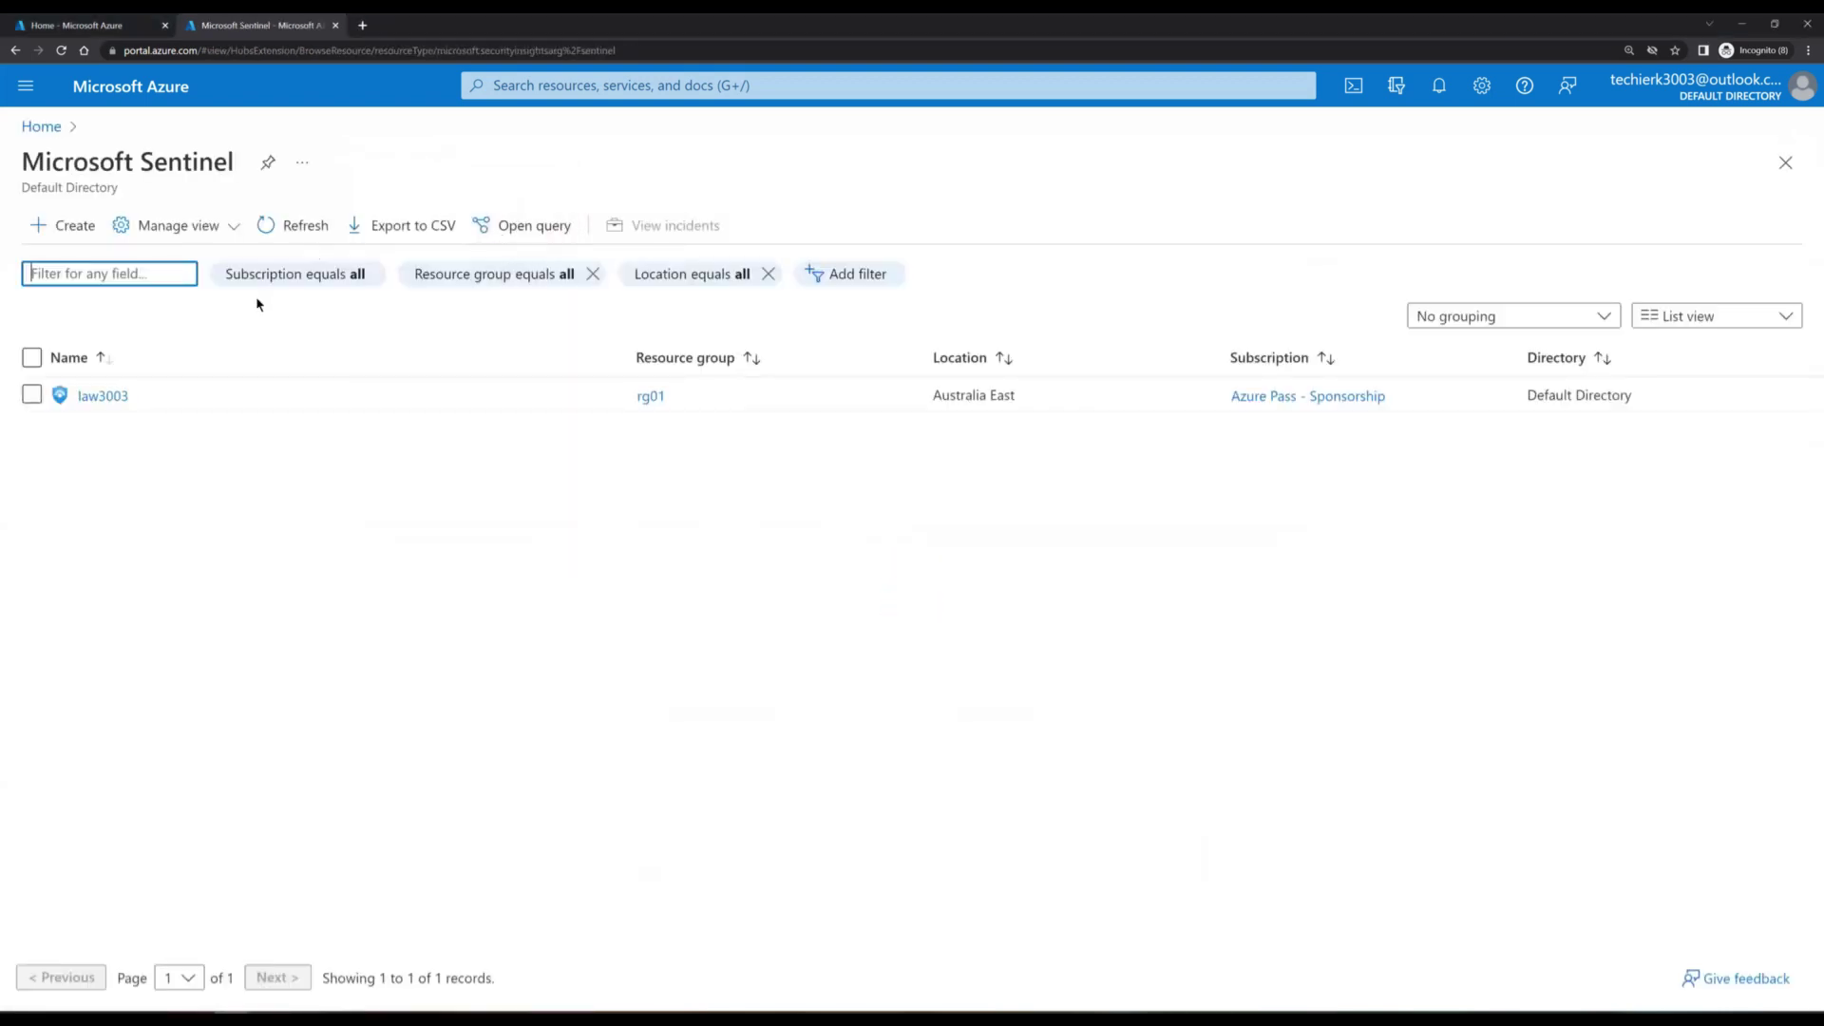
left_click(544, 85)
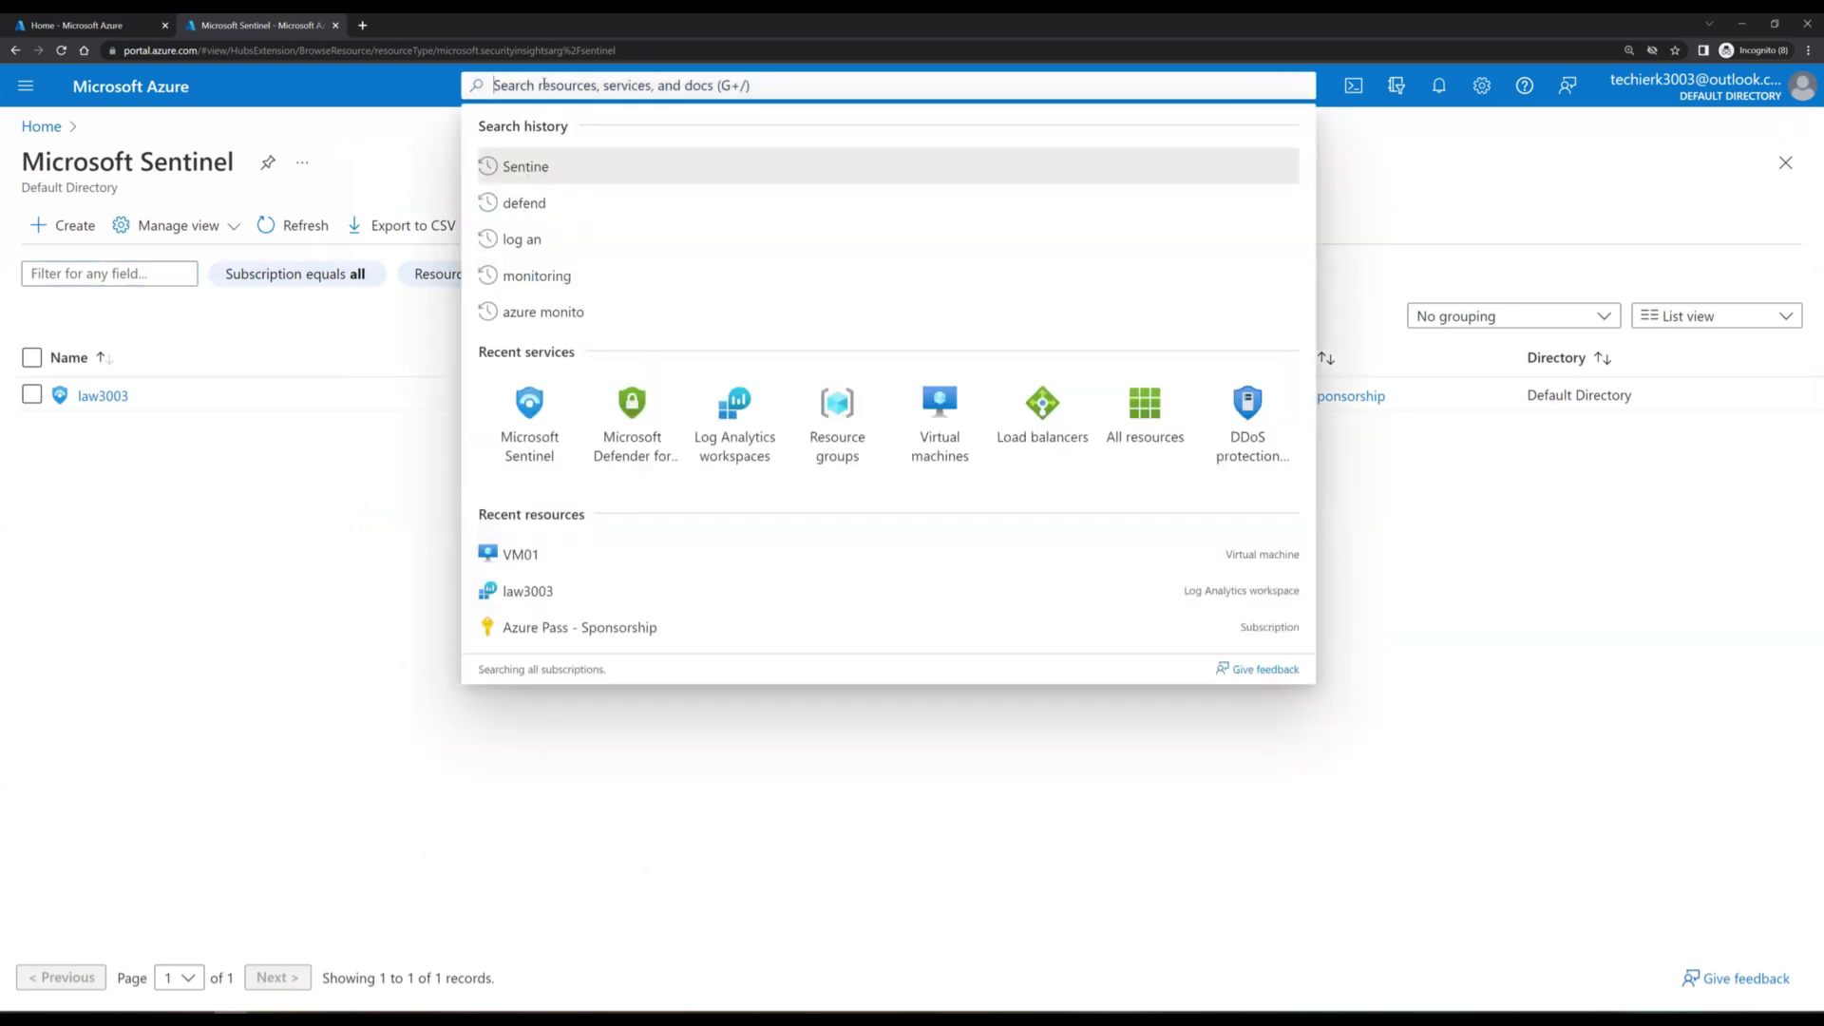
type("sentinel")
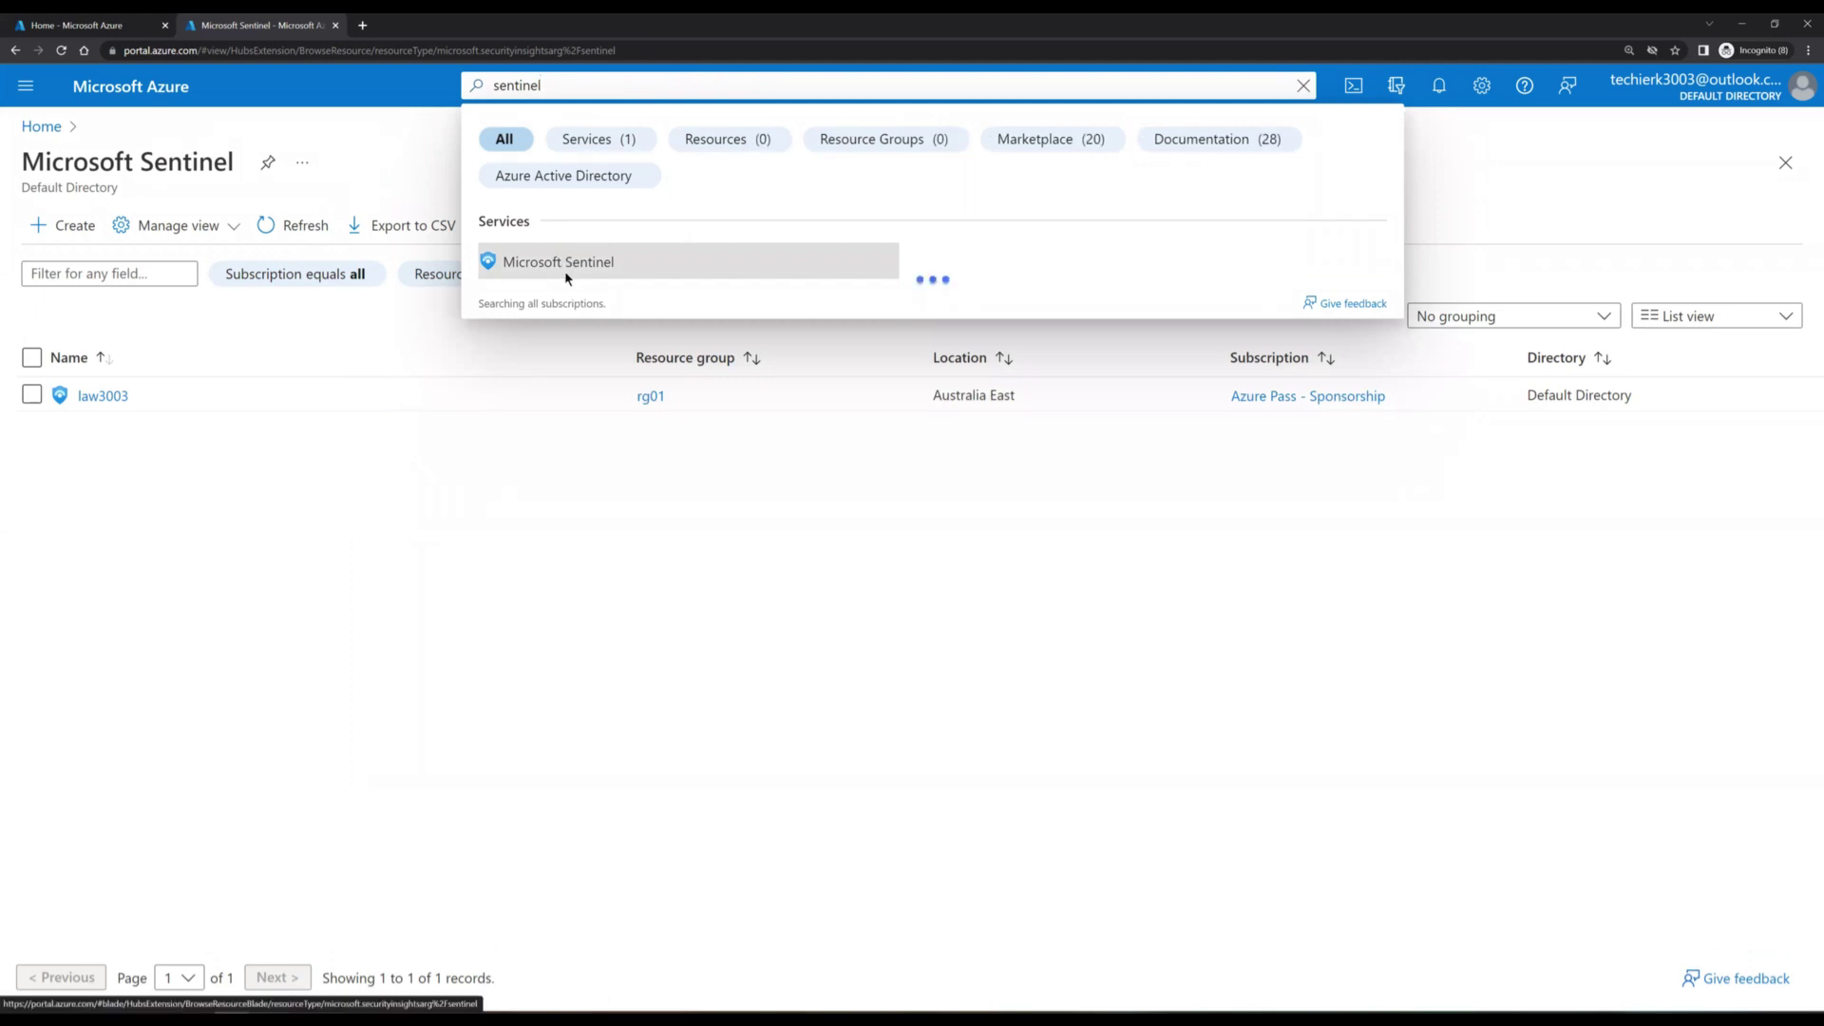
left_click(566, 275)
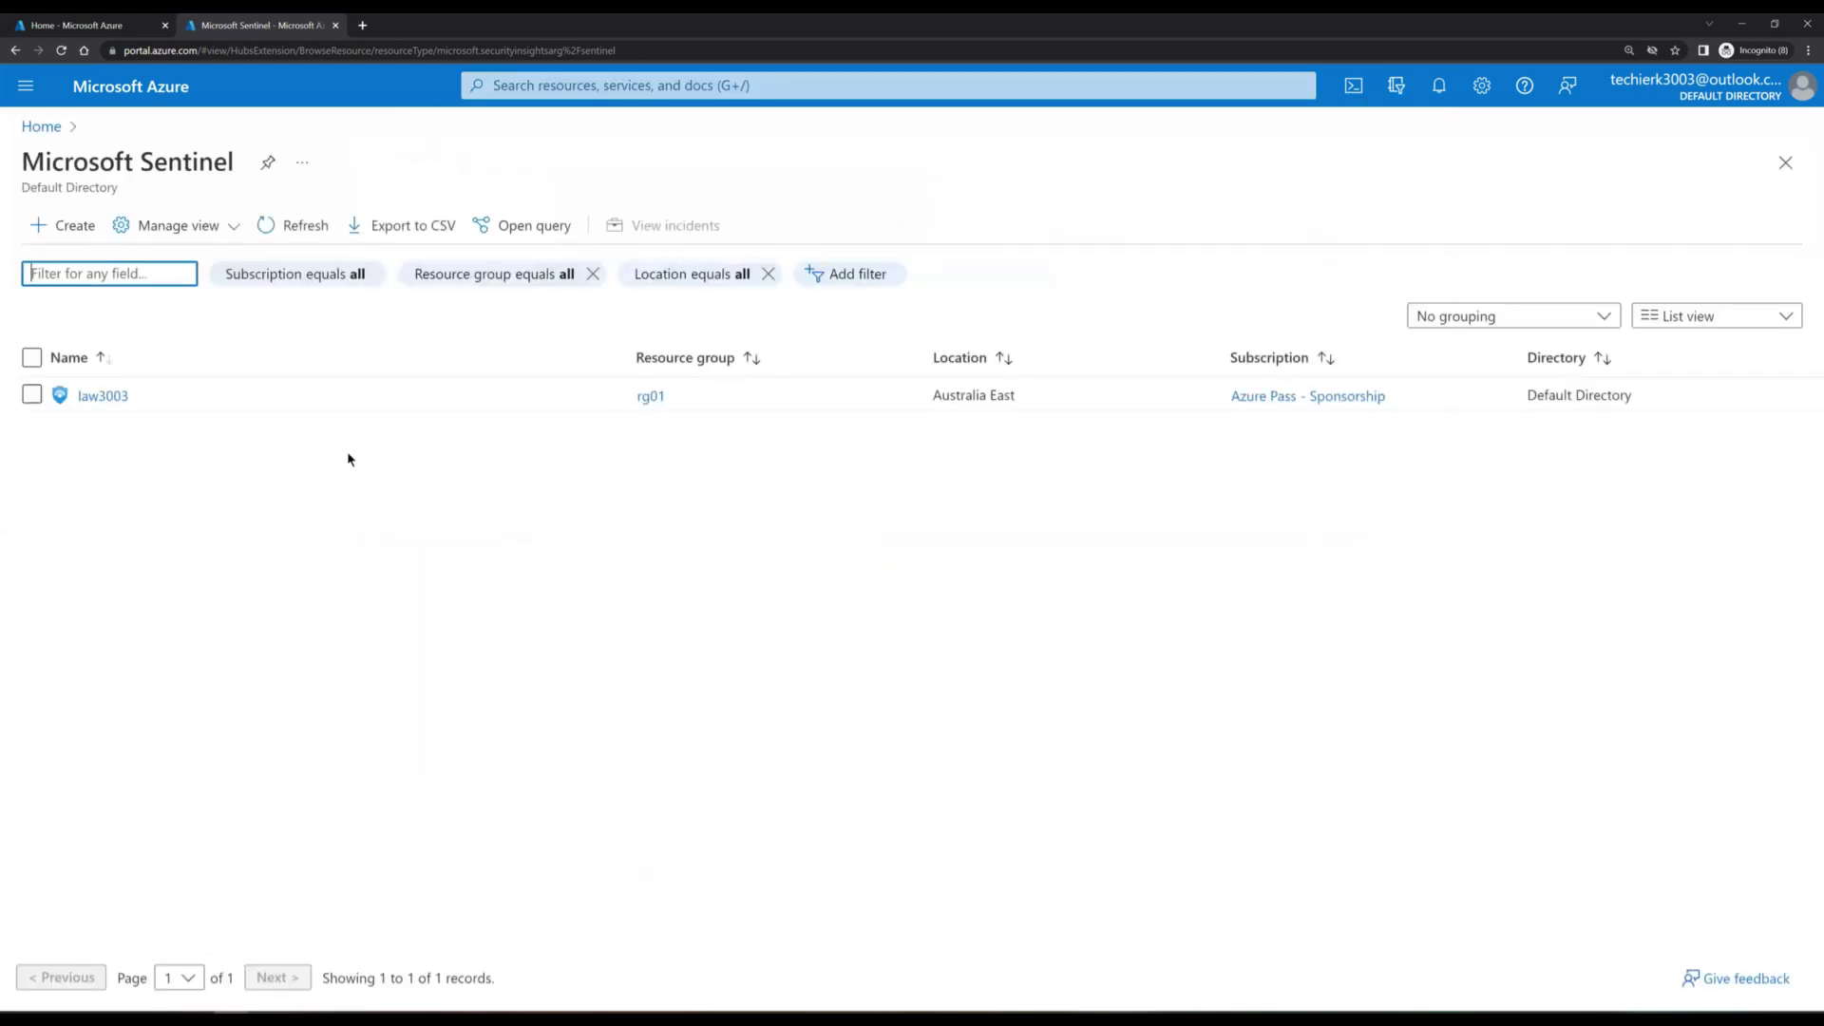
left_click(105, 399)
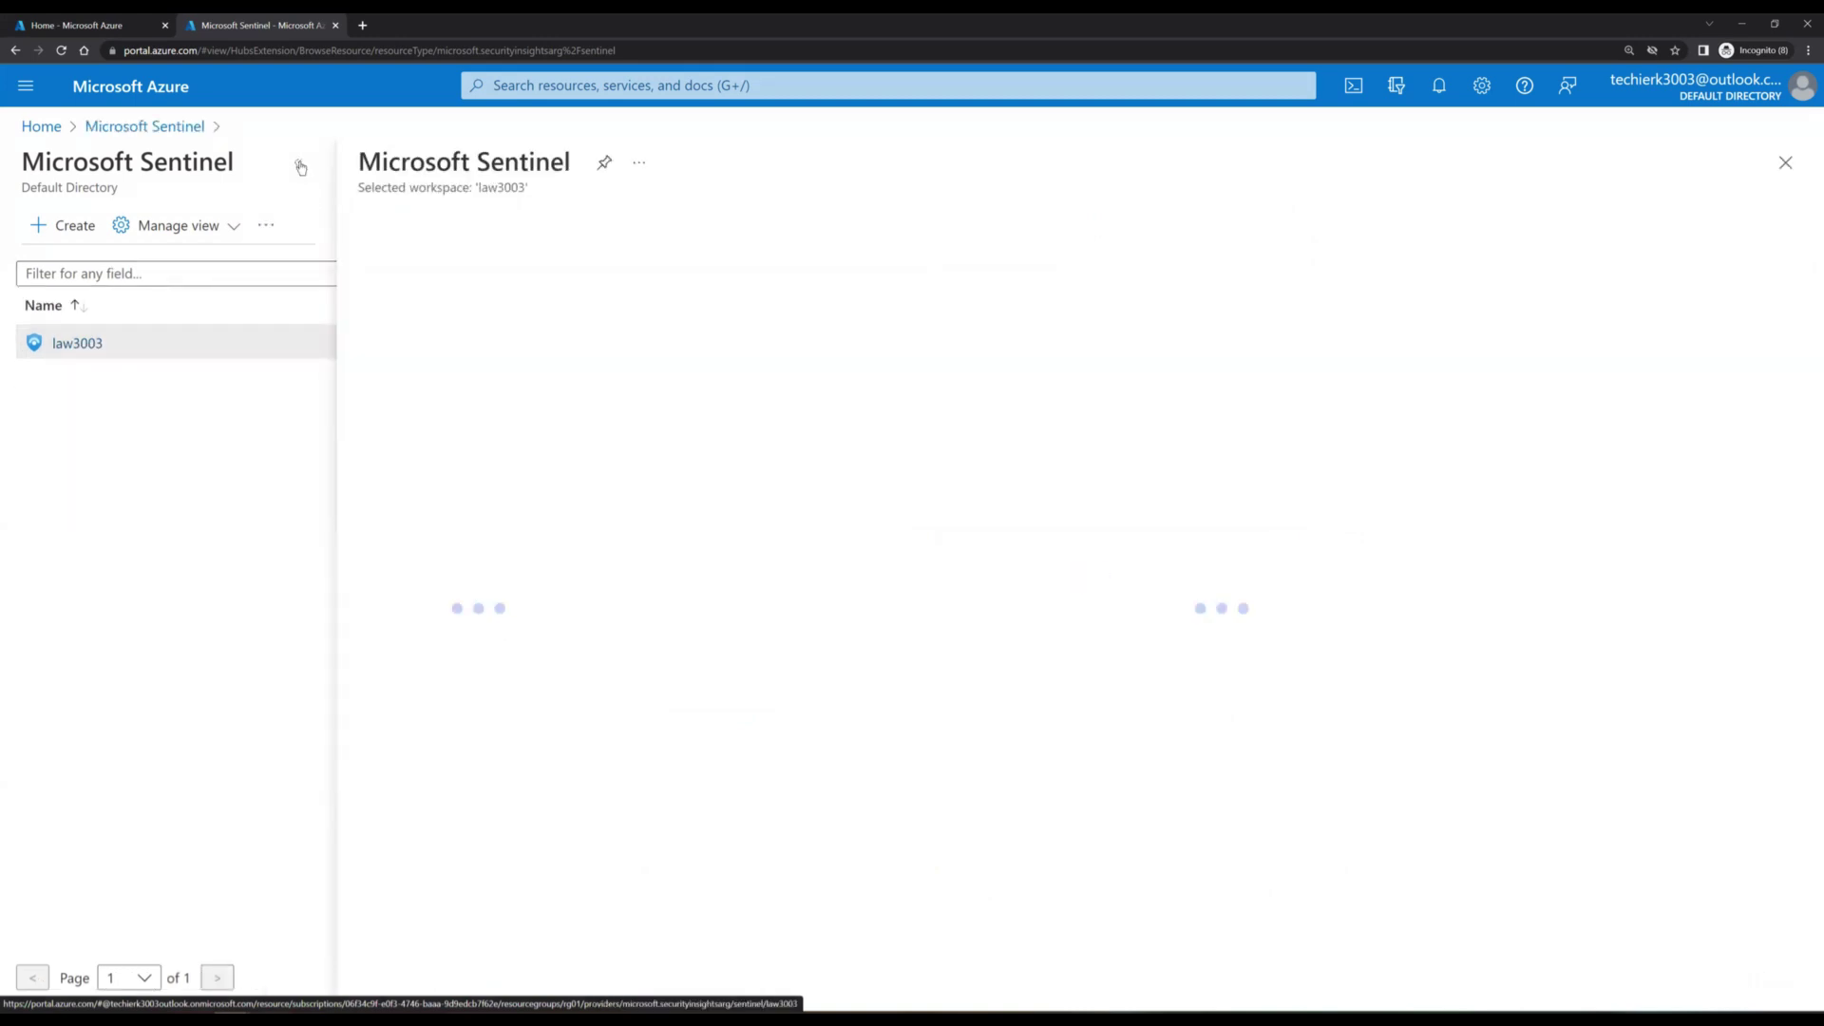
left_click(300, 168)
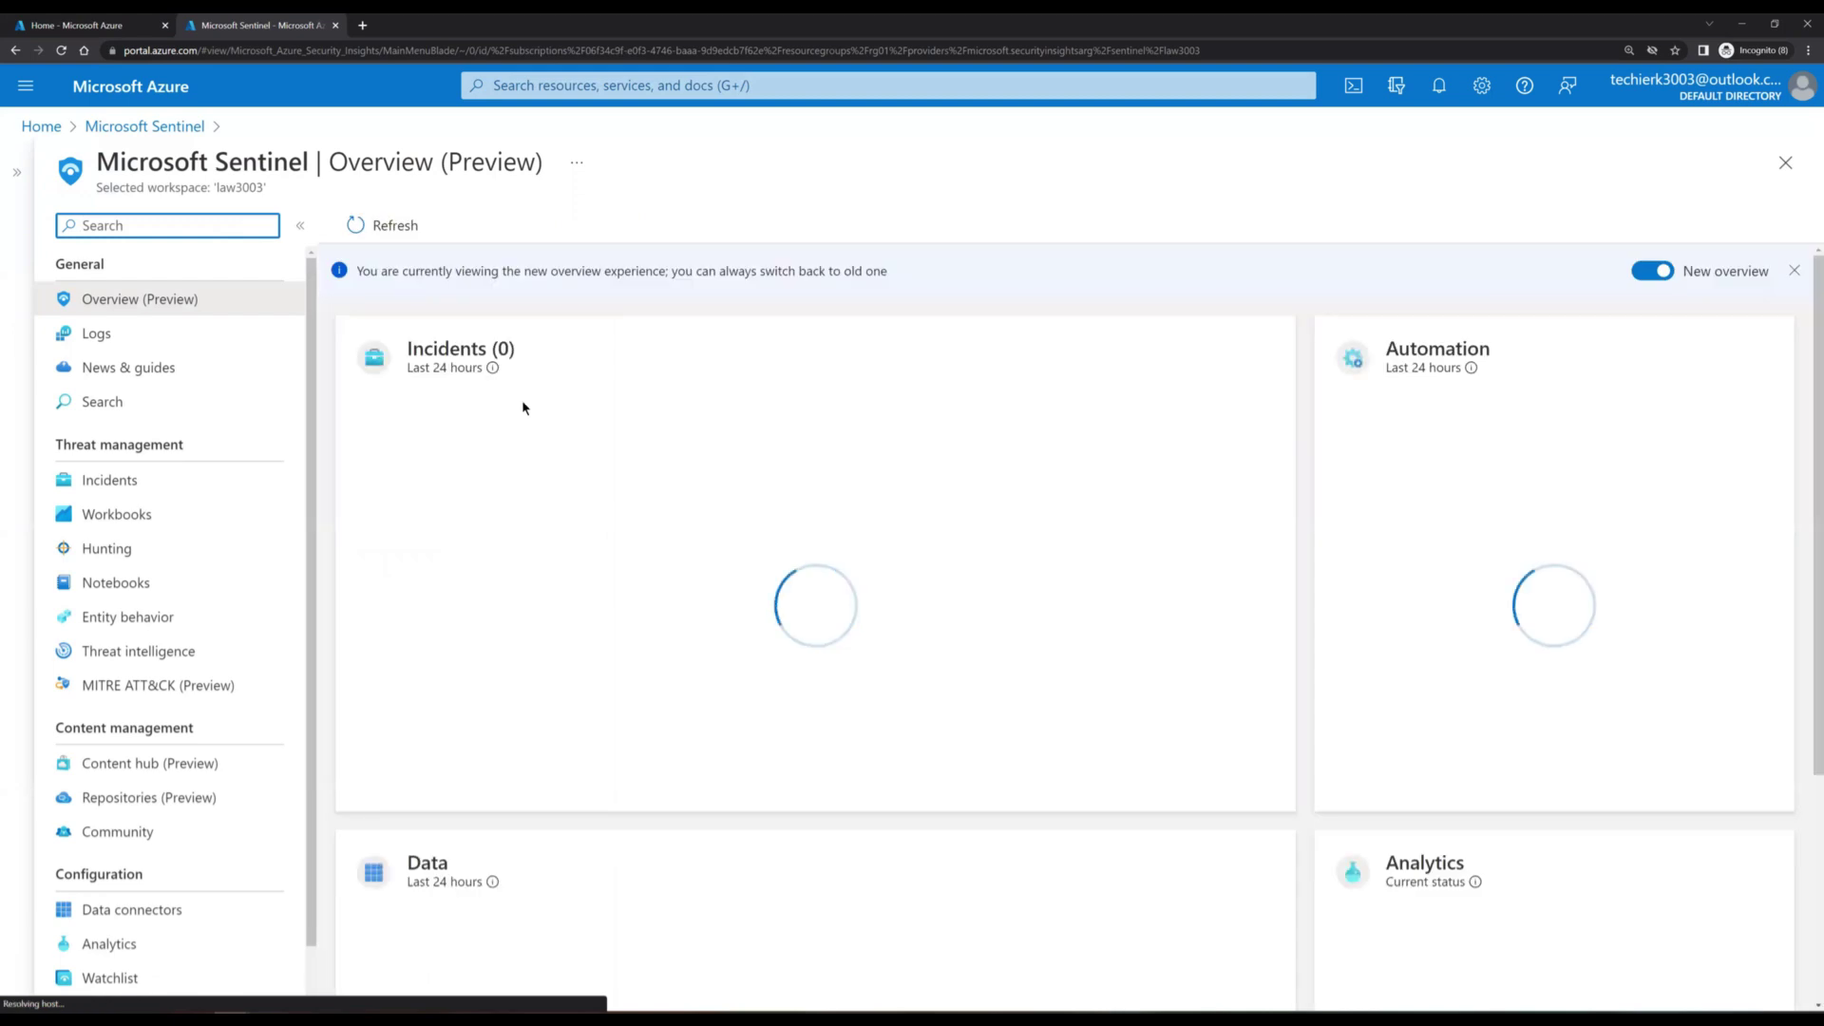
Step: Review the saved workbooks in the law3003 workspace and add a new workbook
left_click(109, 518)
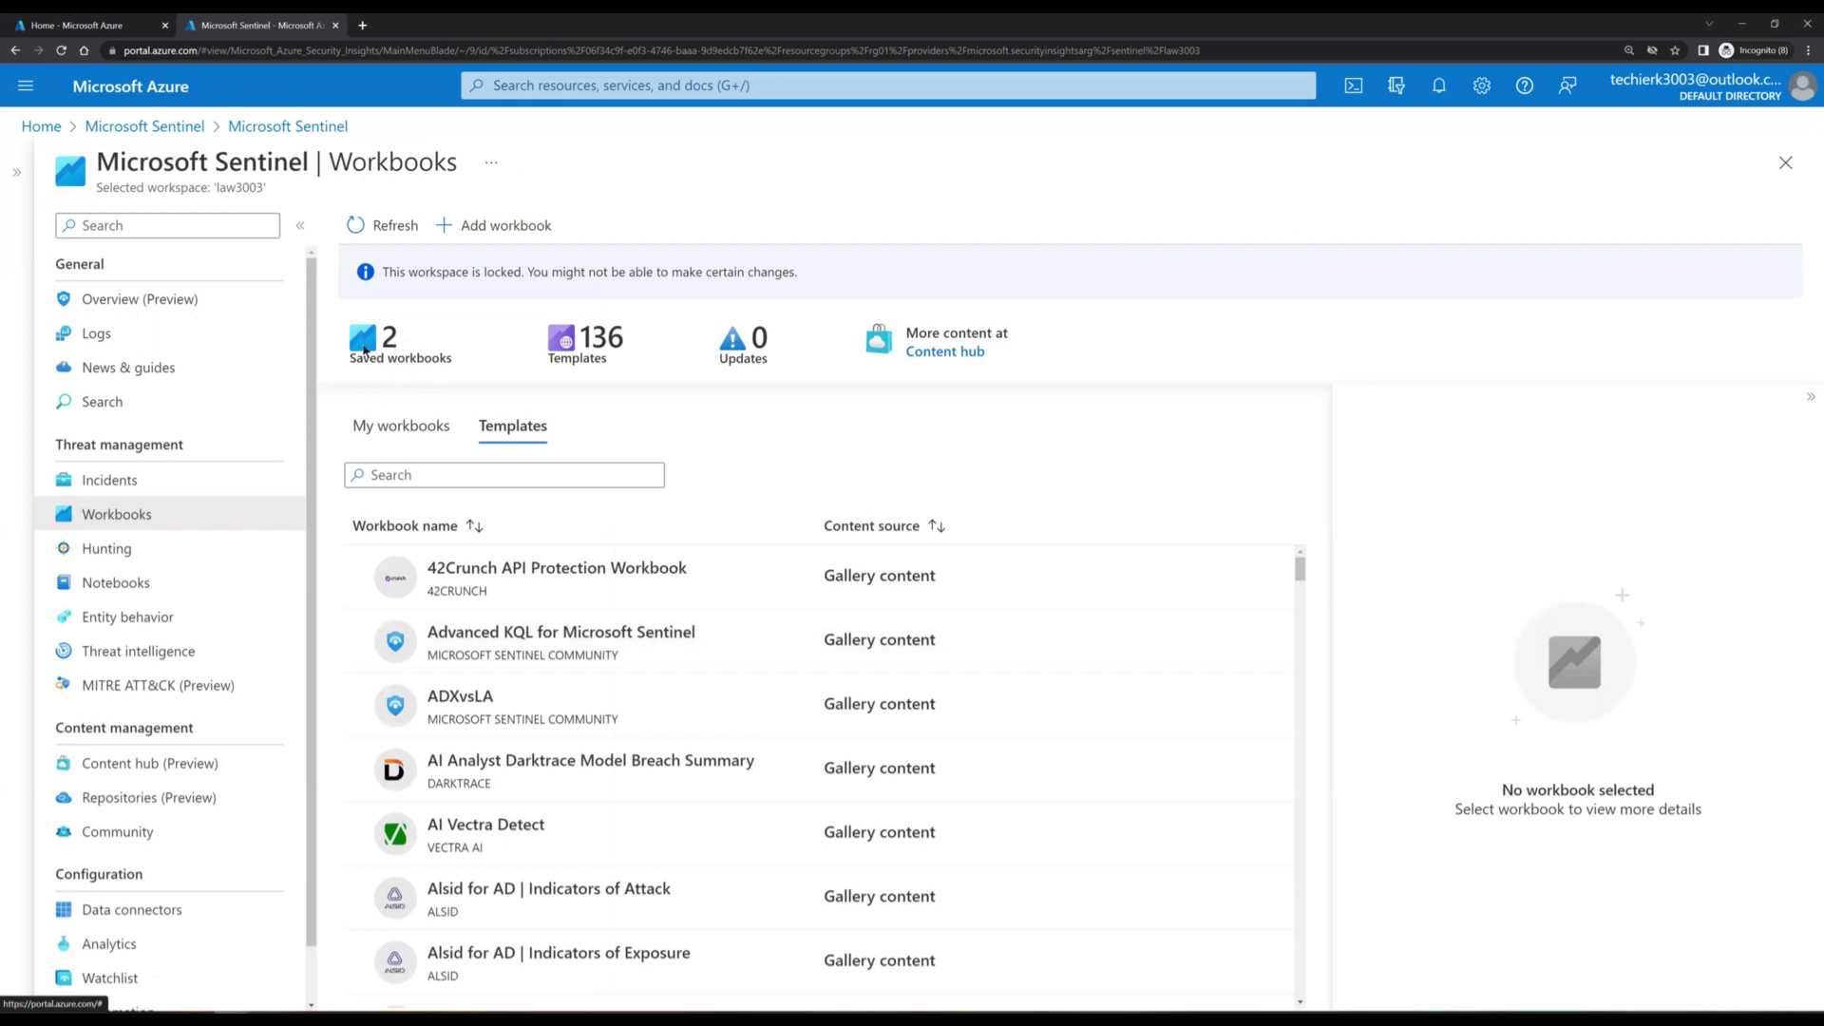
left_click(411, 432)
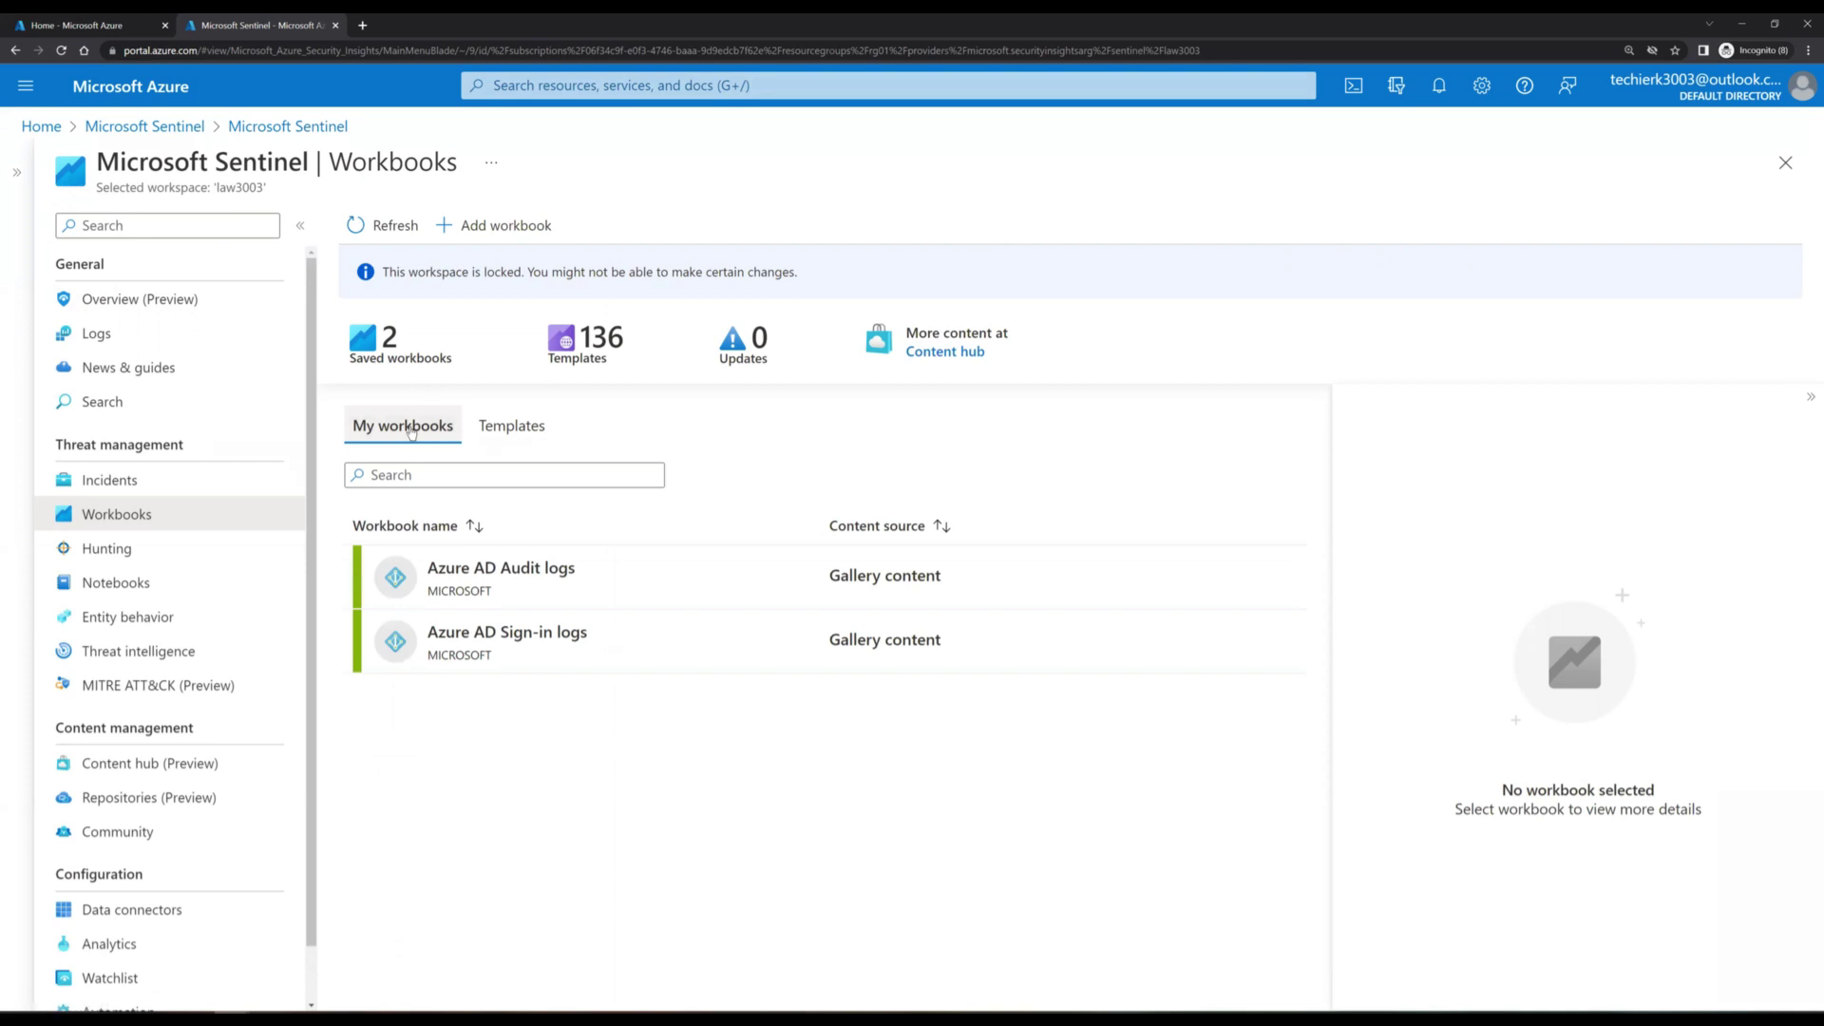
left_click(507, 237)
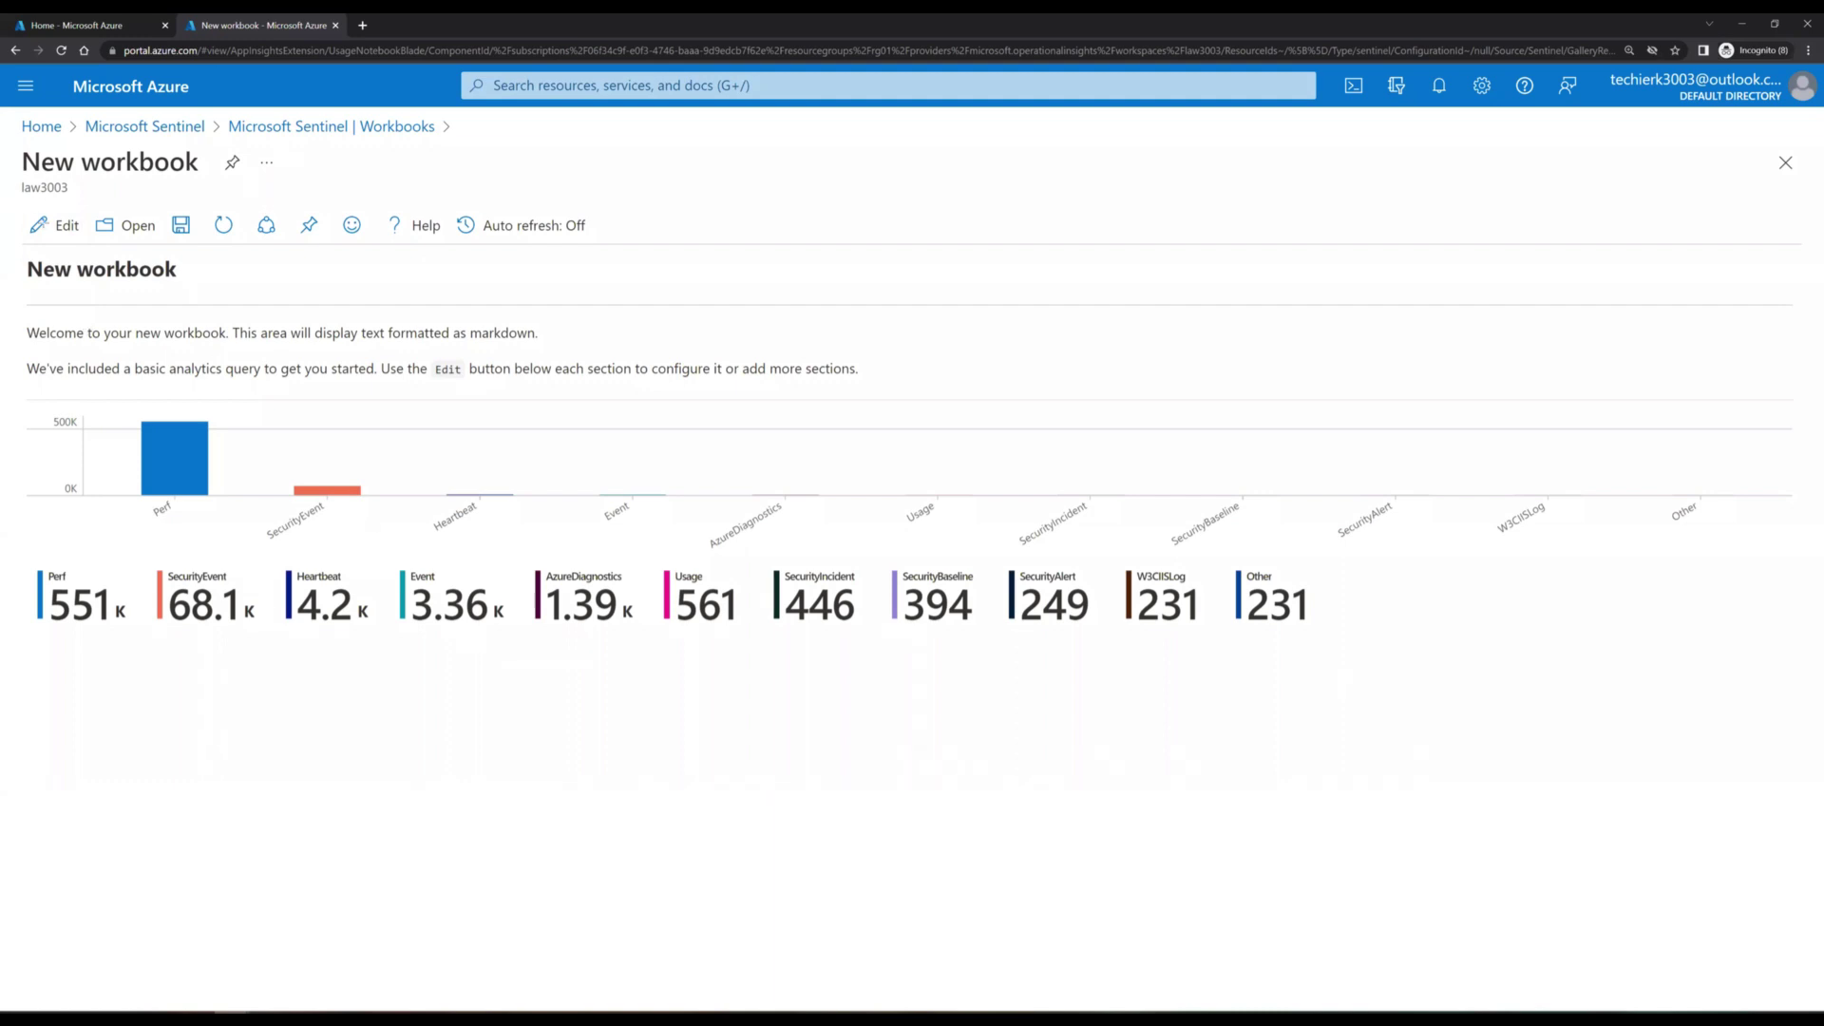
left_click_drag(16, 206, 88, 249)
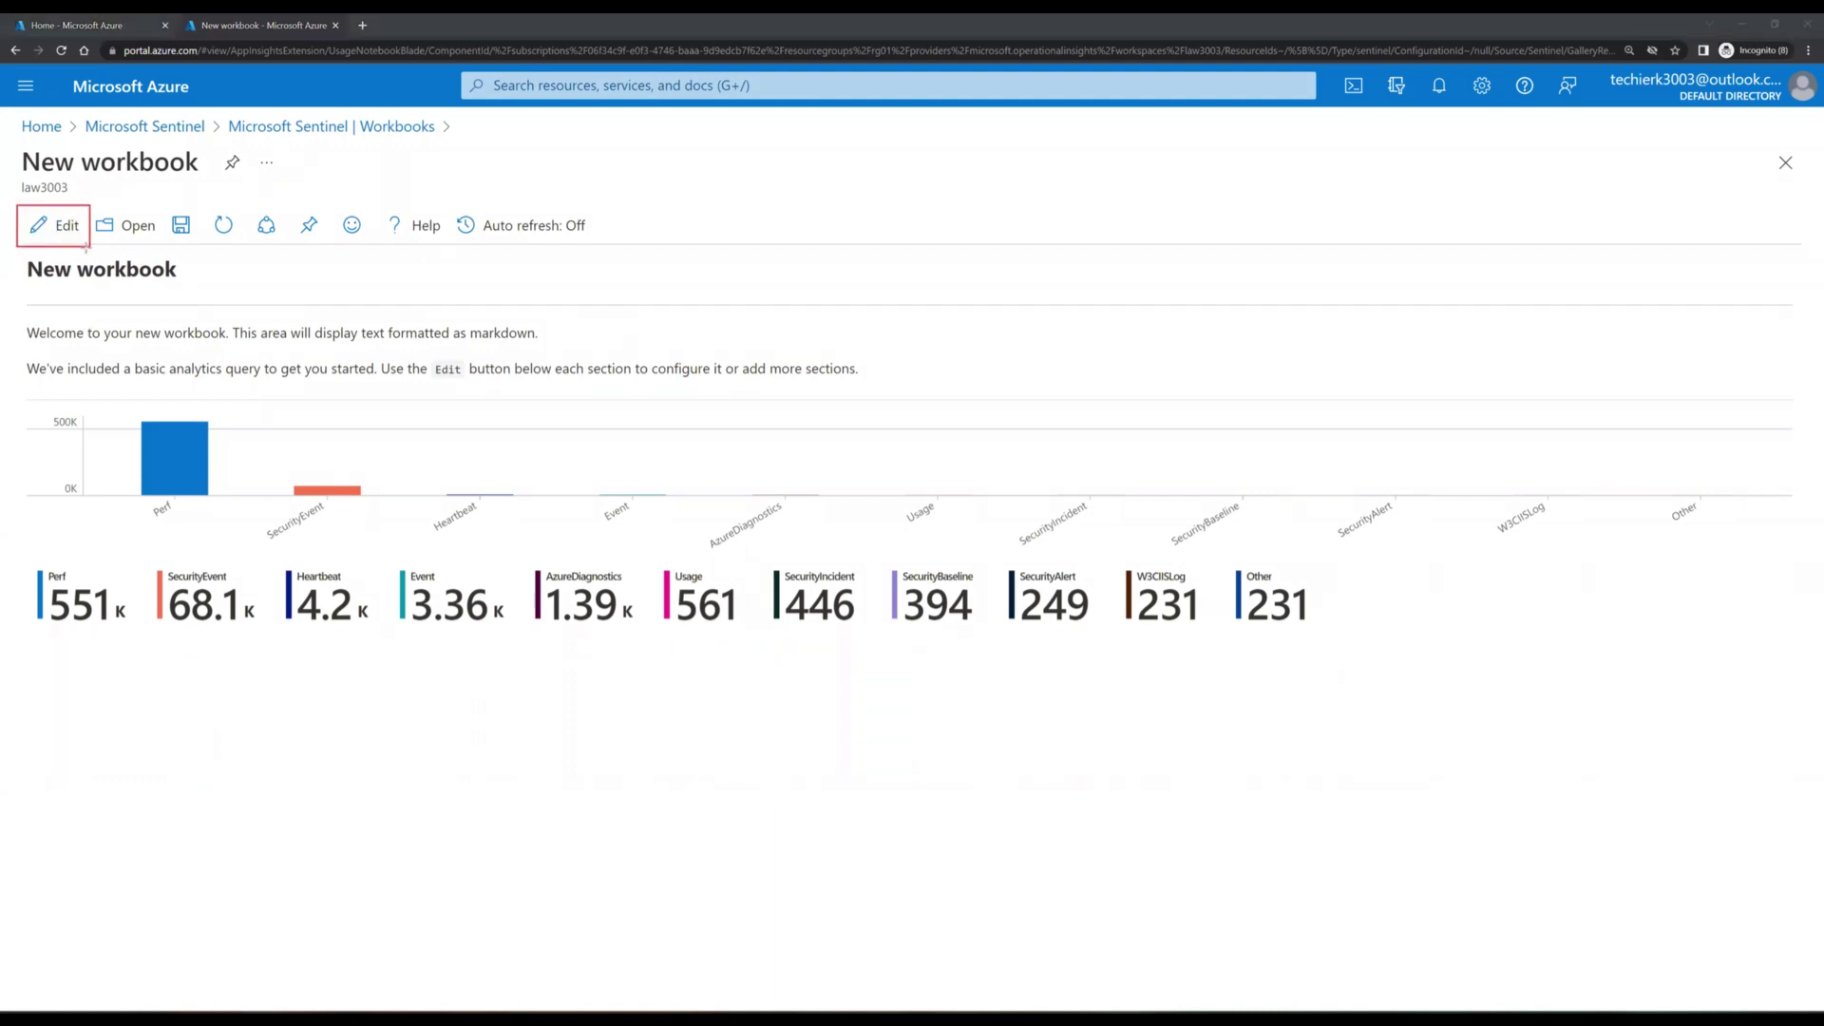
key("Escape")
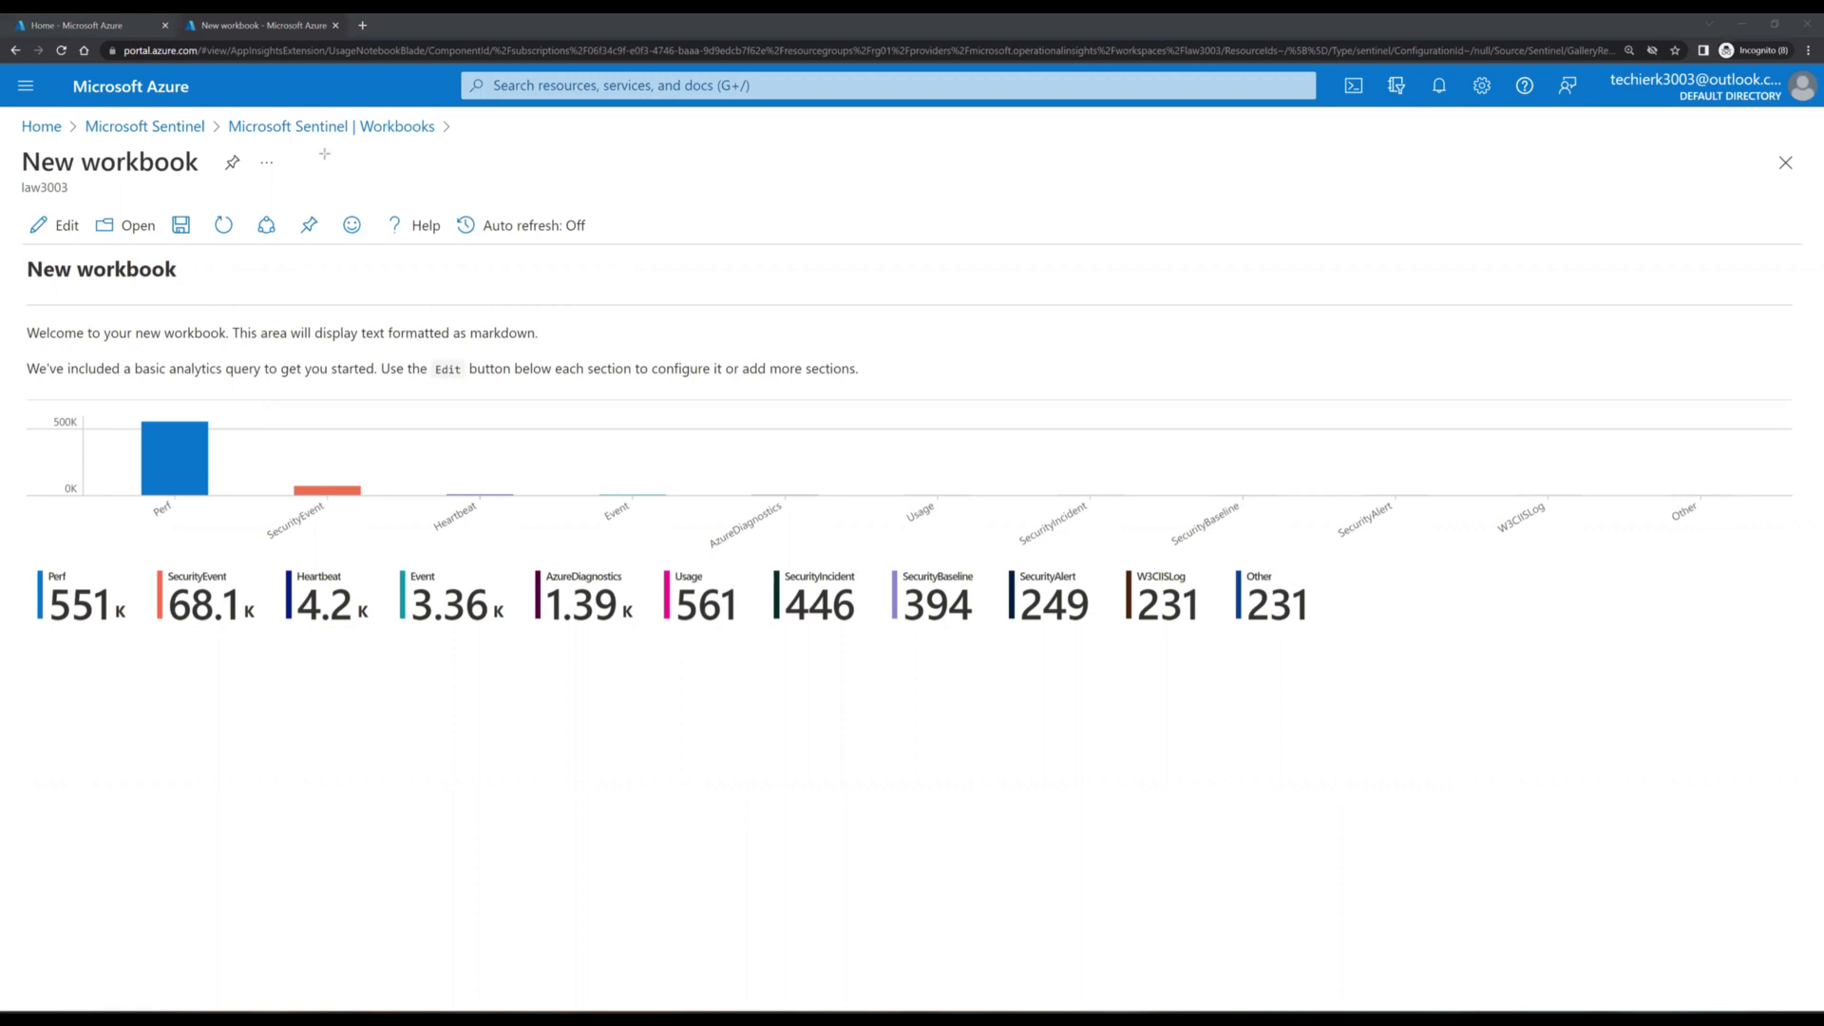
Step: Put the new workbook into edit mode and remove its default welcome text item
left_click(59, 226)
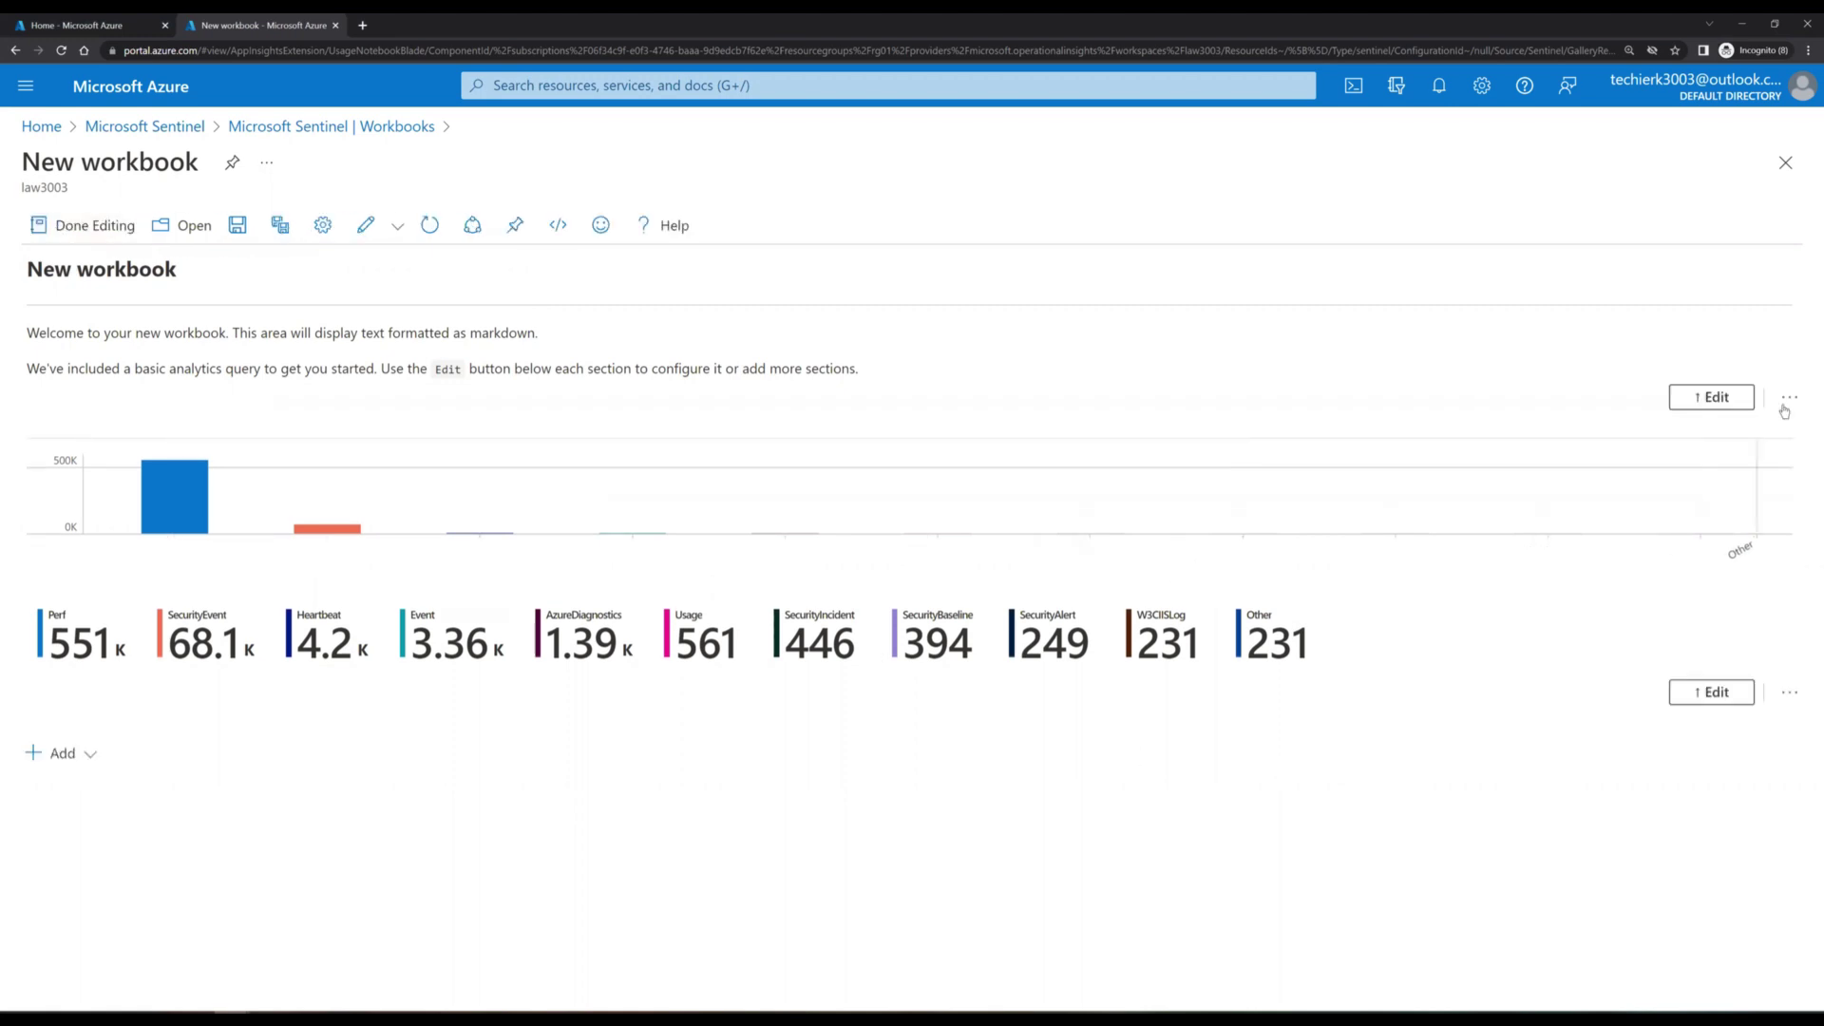
left_click(1790, 398)
left_click(1776, 549)
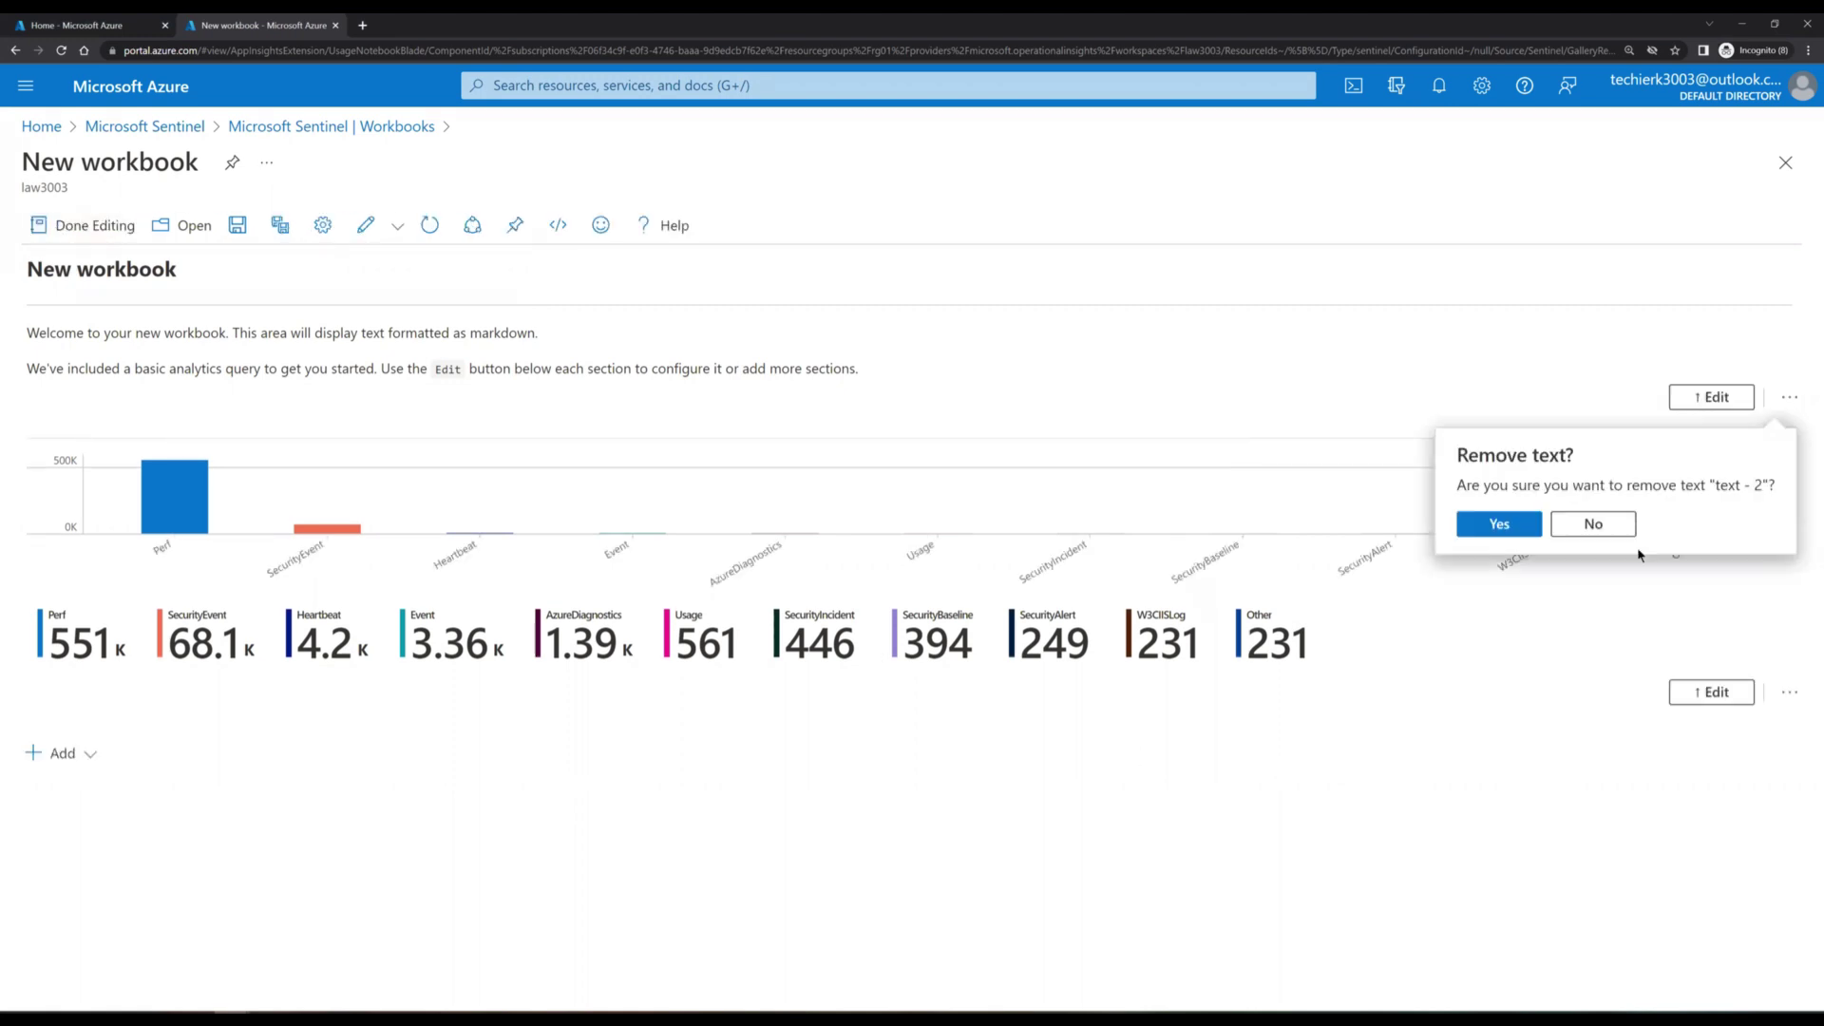
left_click(1511, 532)
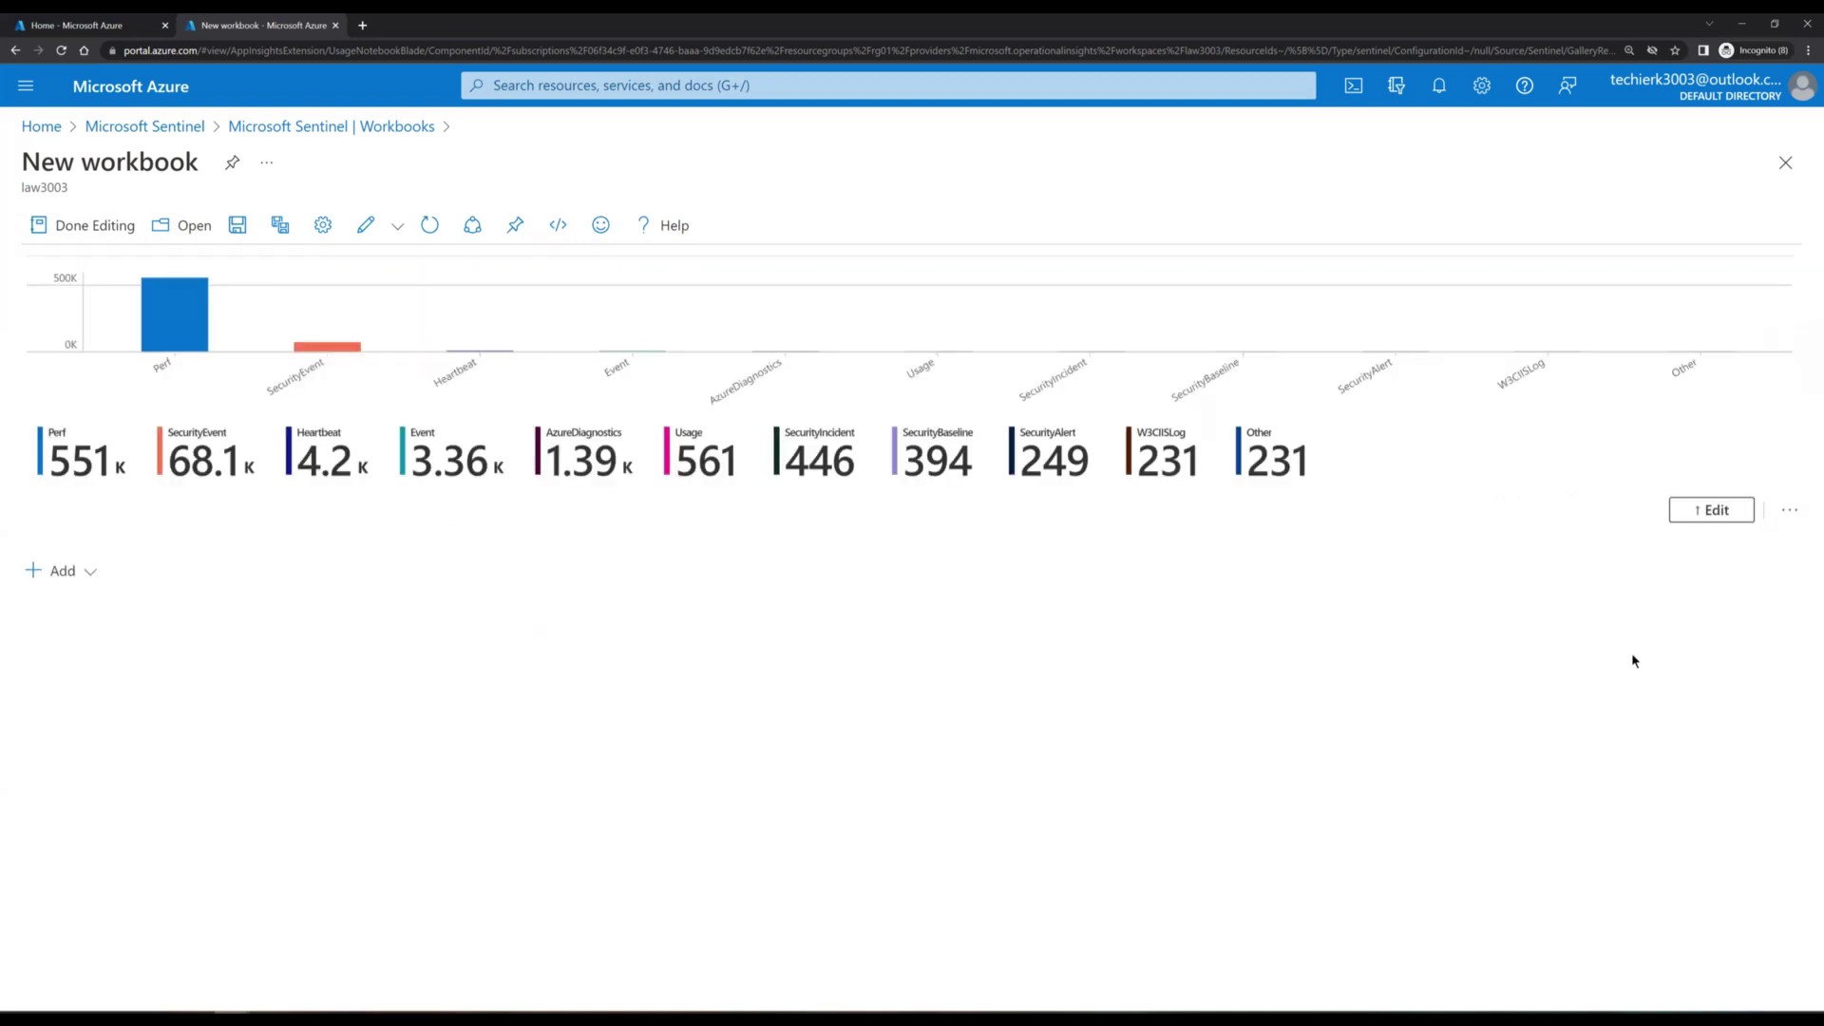
Step: Remove the default analytics query item with the bar chart from the workbook
left_click(1787, 515)
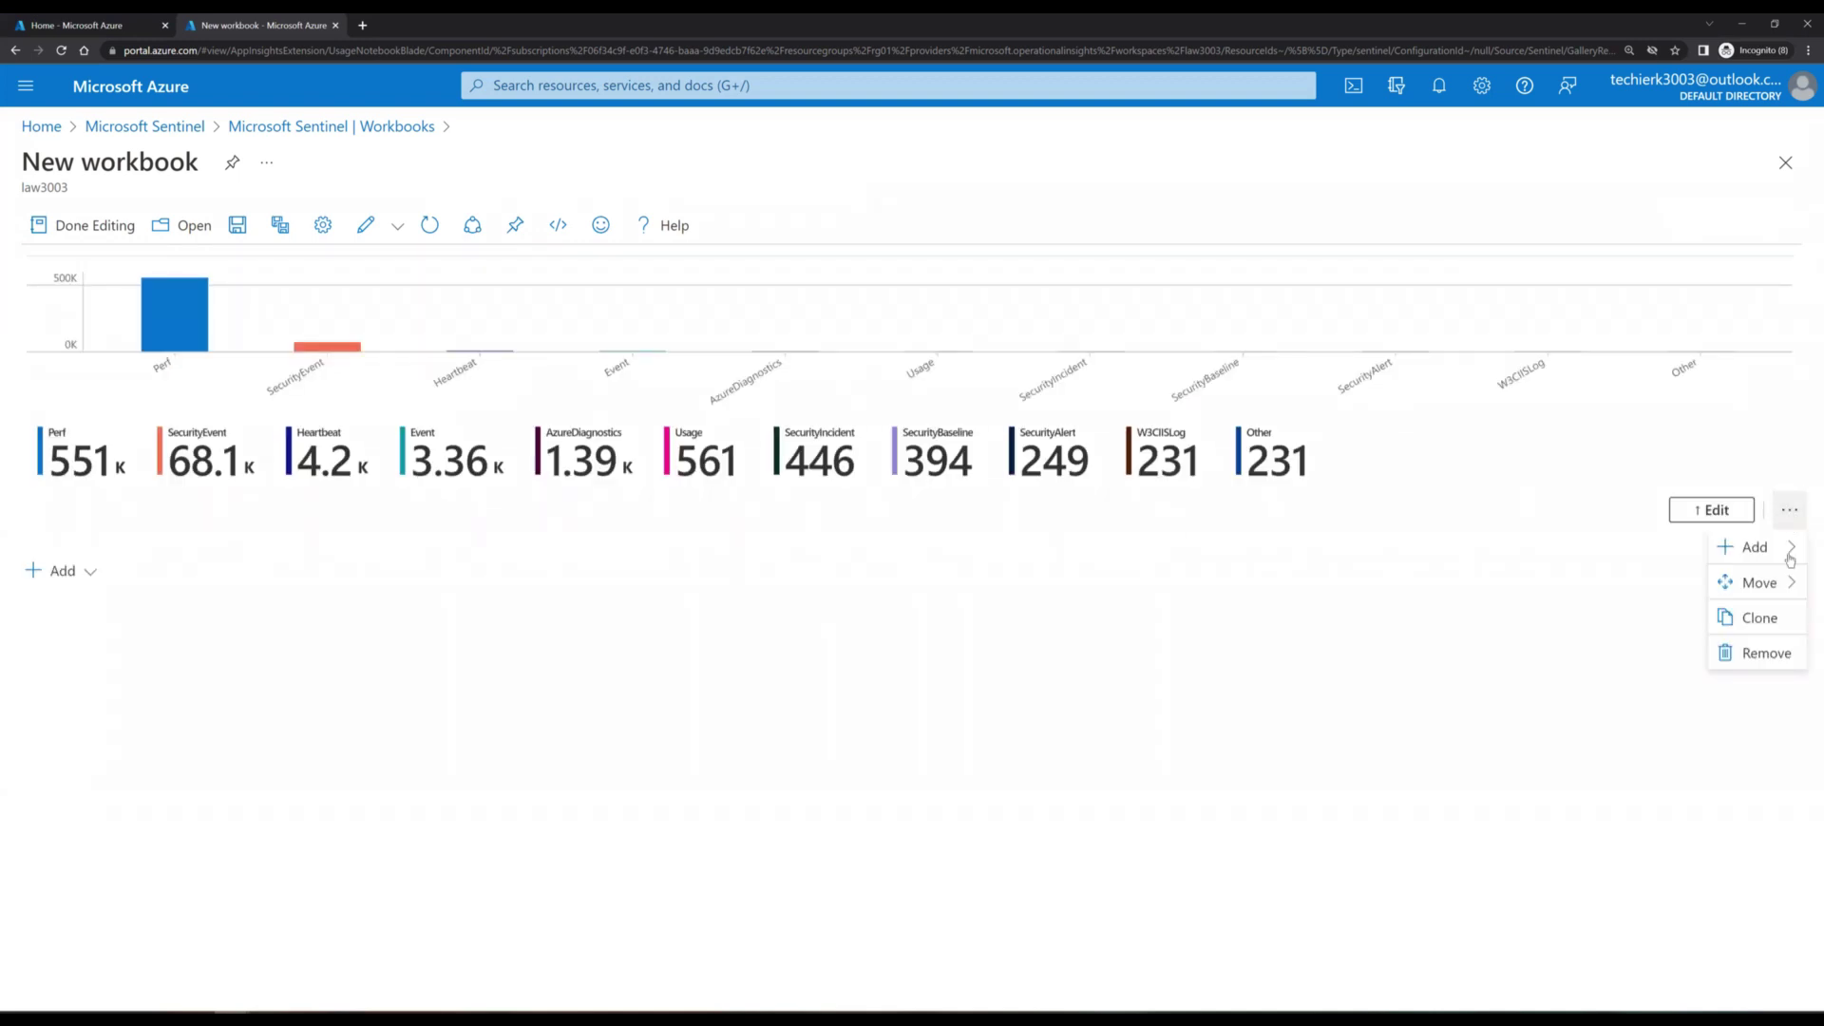
left_click(1755, 658)
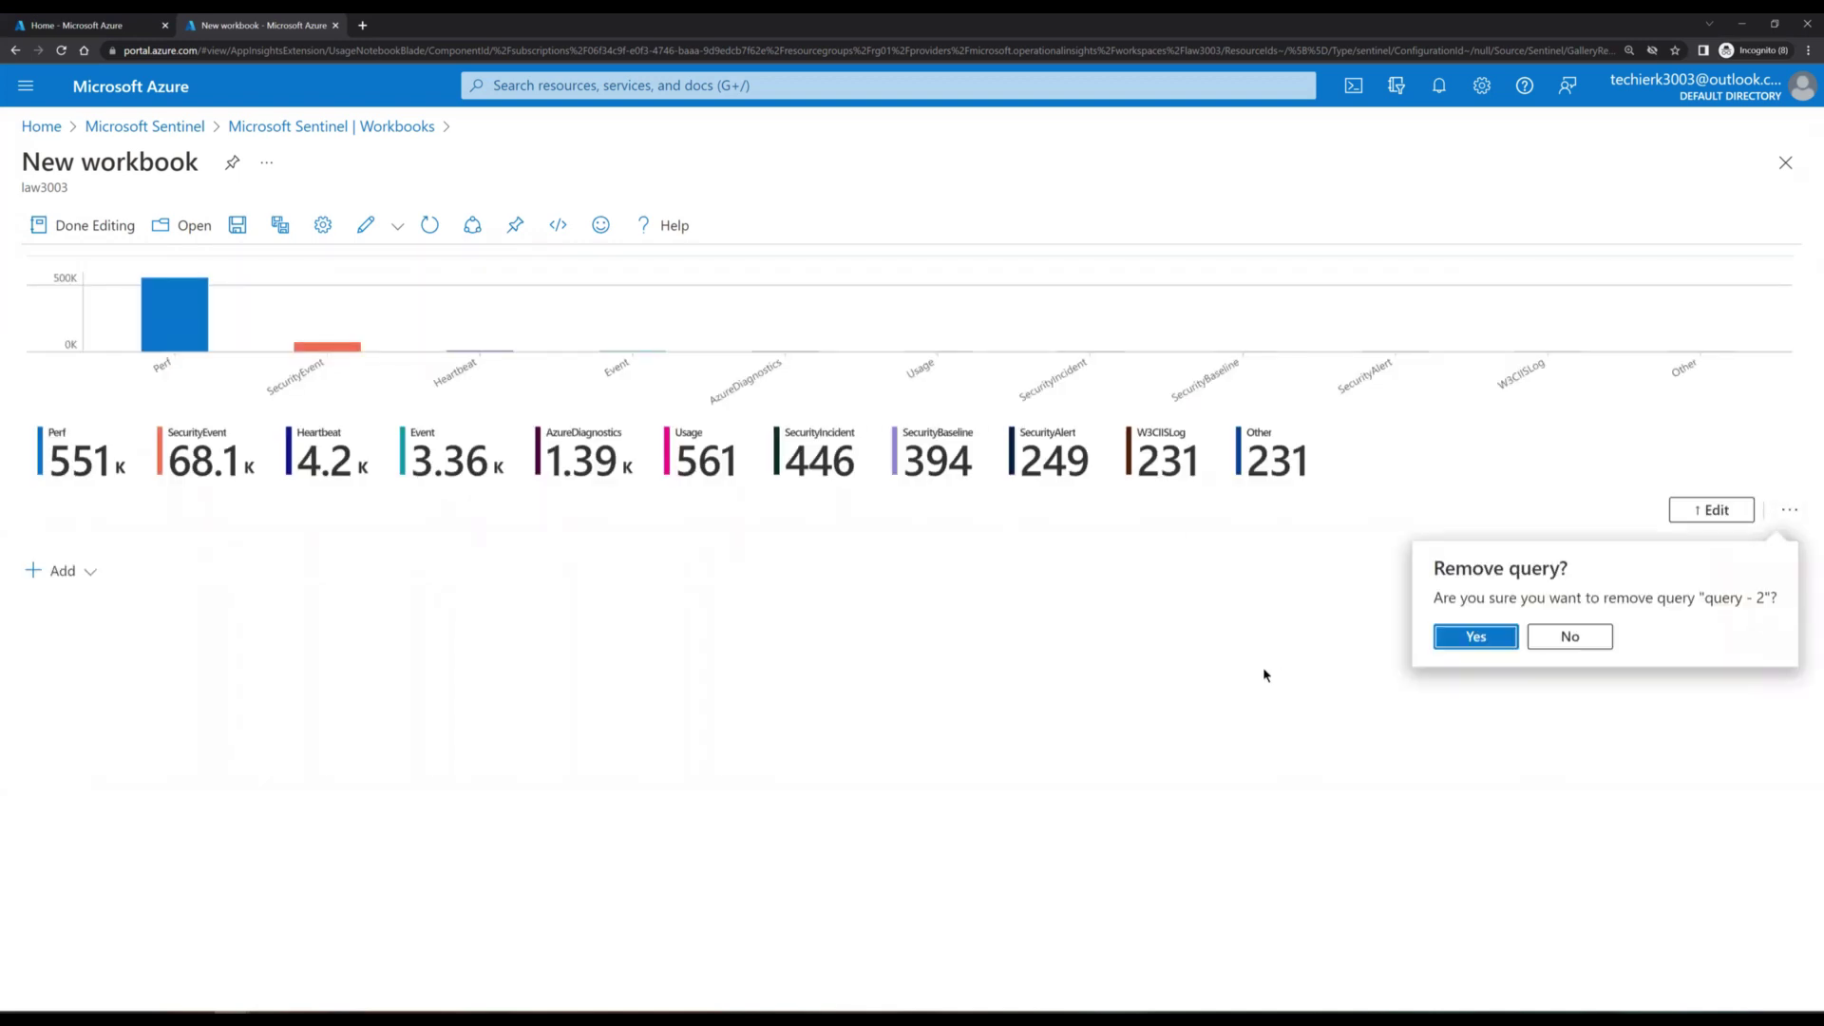
left_click(1496, 637)
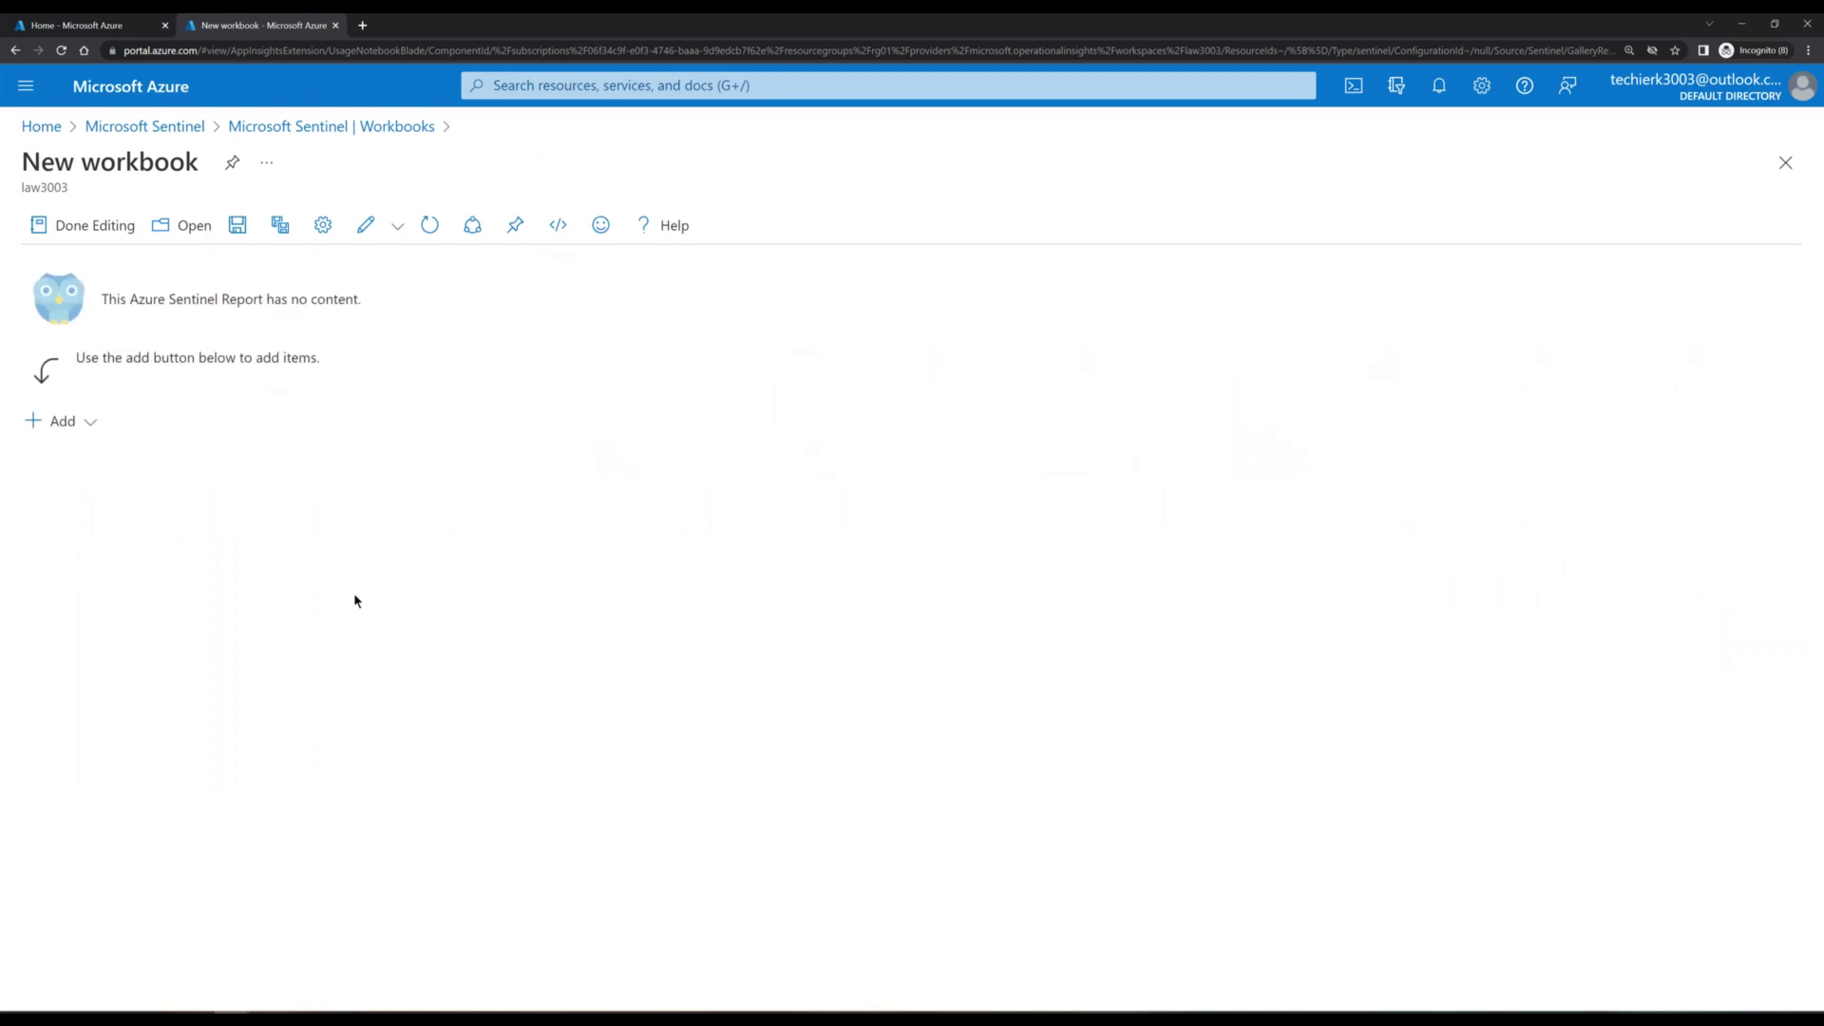
Step: Add a text item reading "New Workbook for Management to see Signin Logs" and finish editing it
left_click(56, 423)
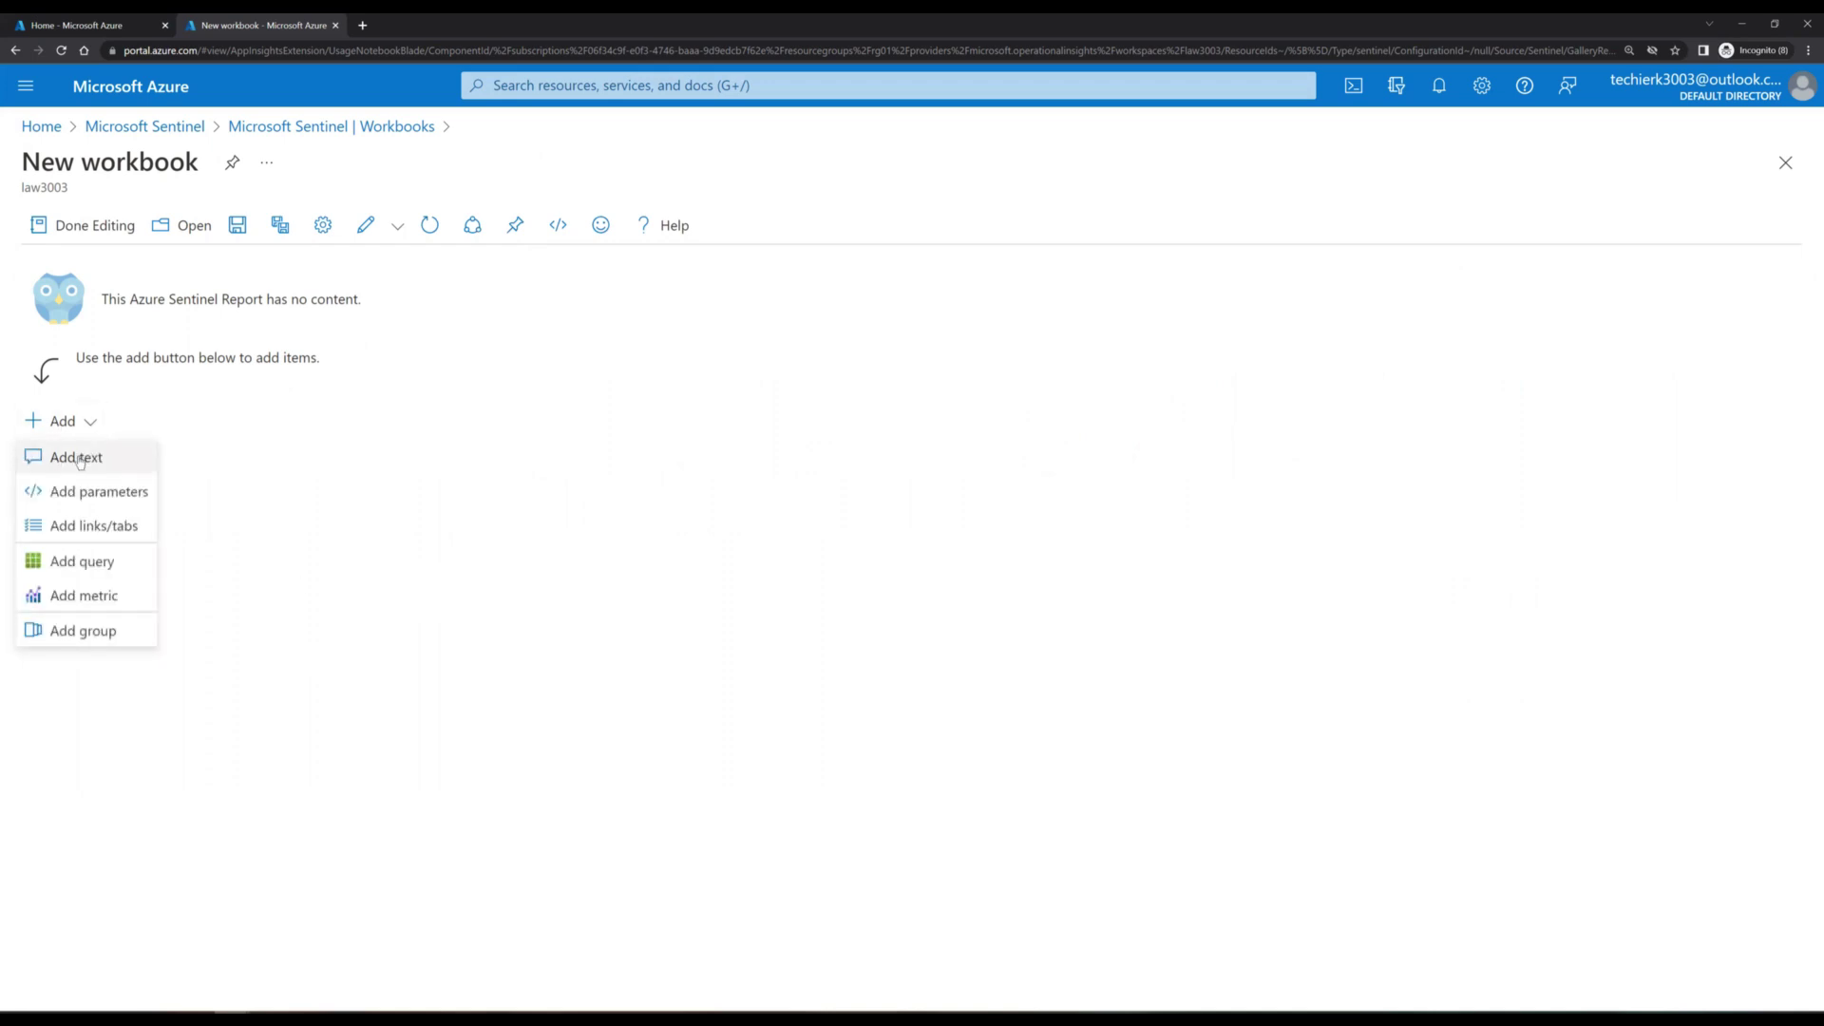
left_click(667, 605)
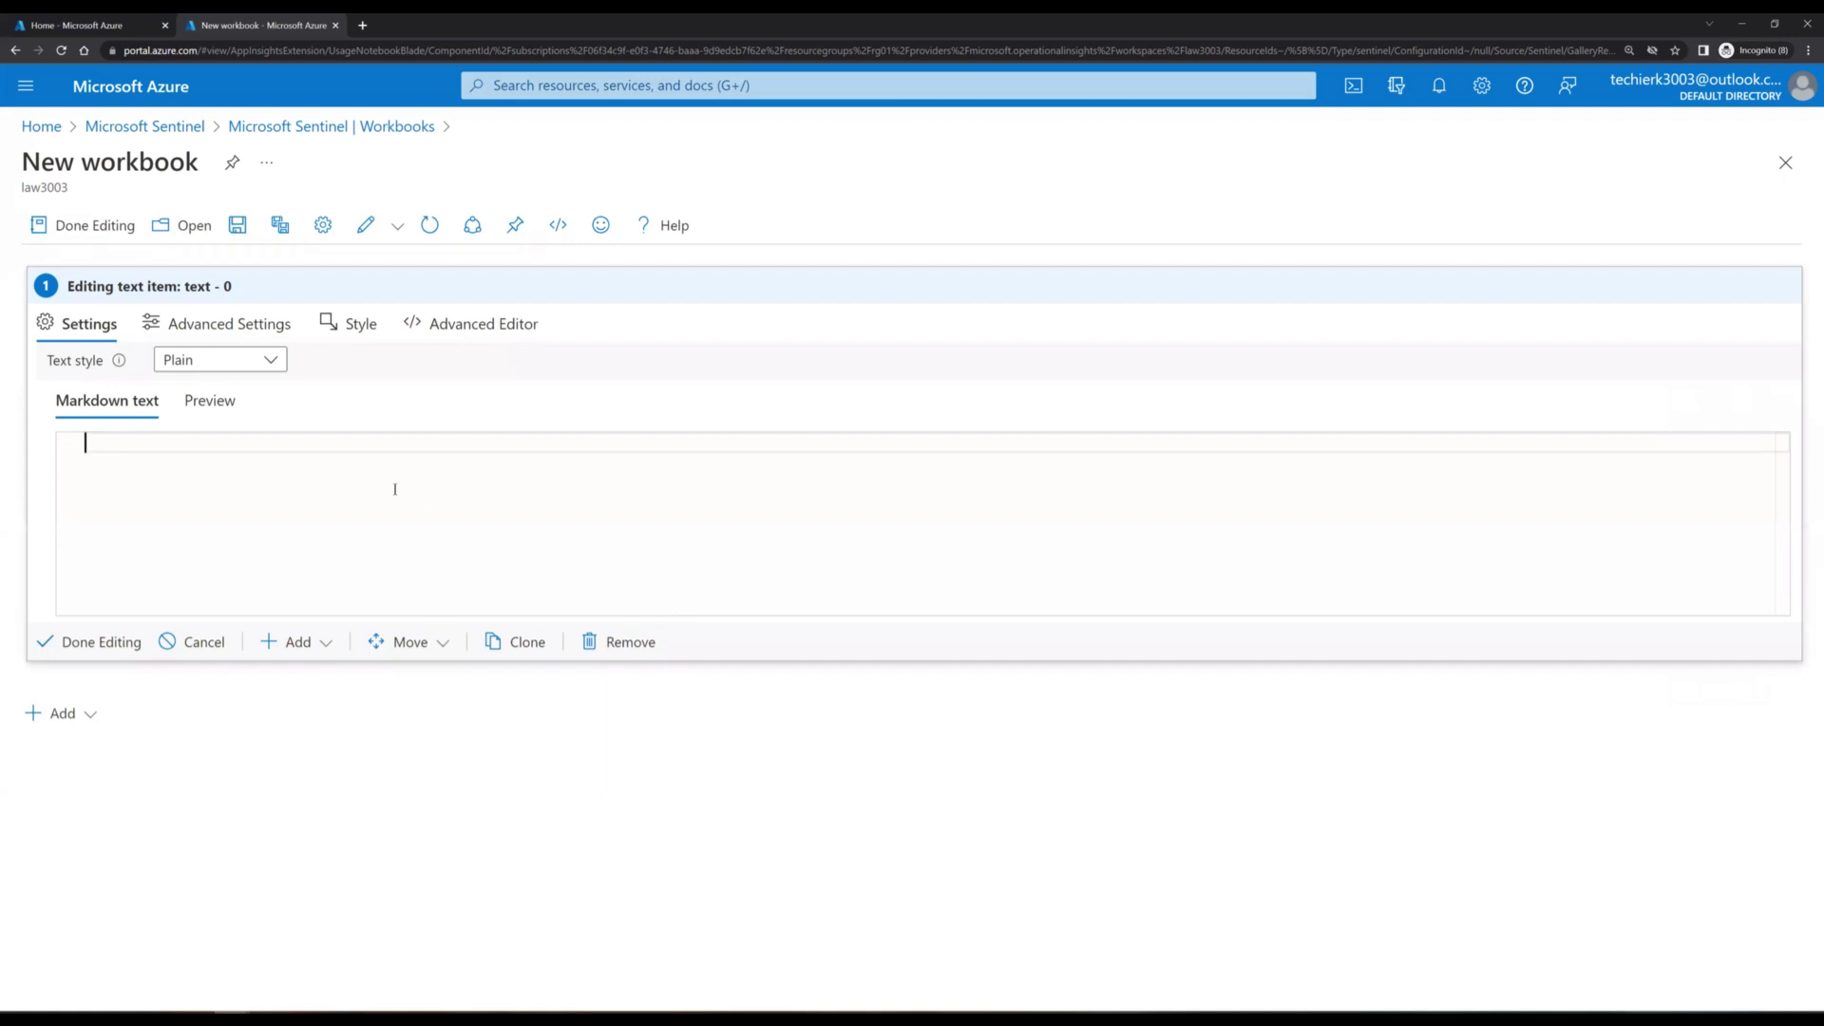
type("N")
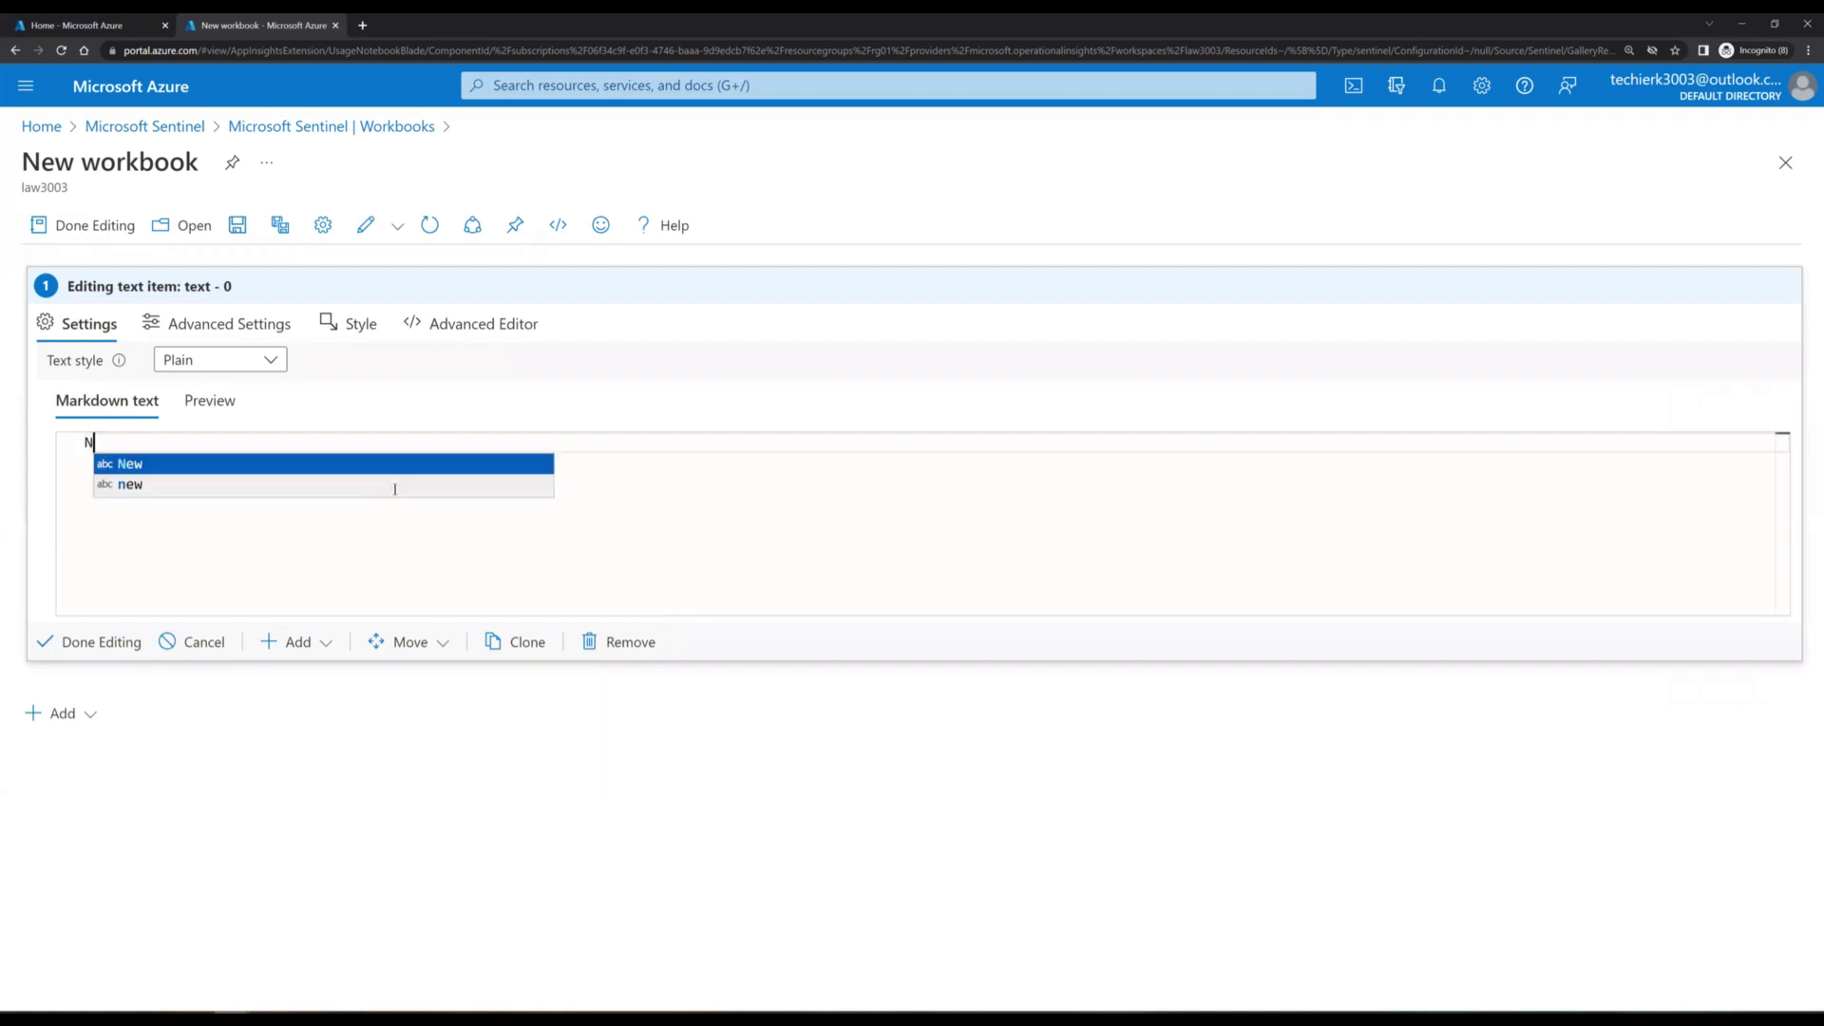
type("ew Wor")
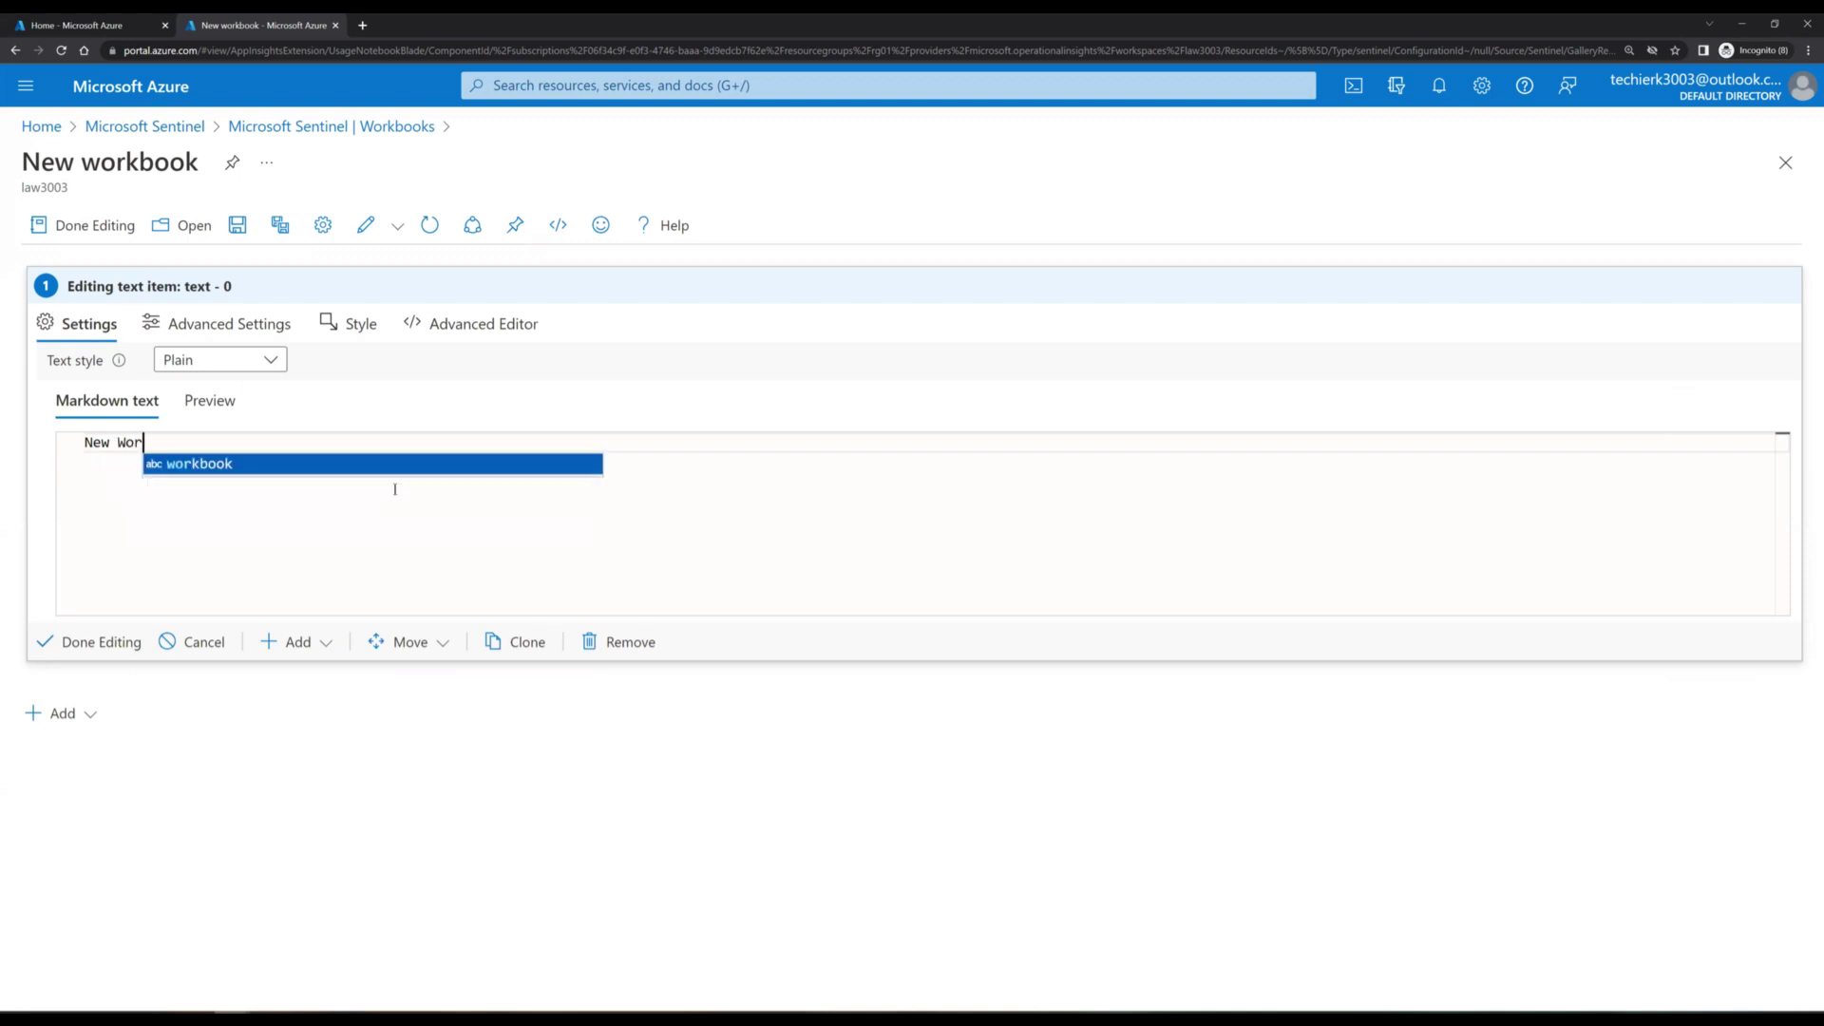
type("kbook for ")
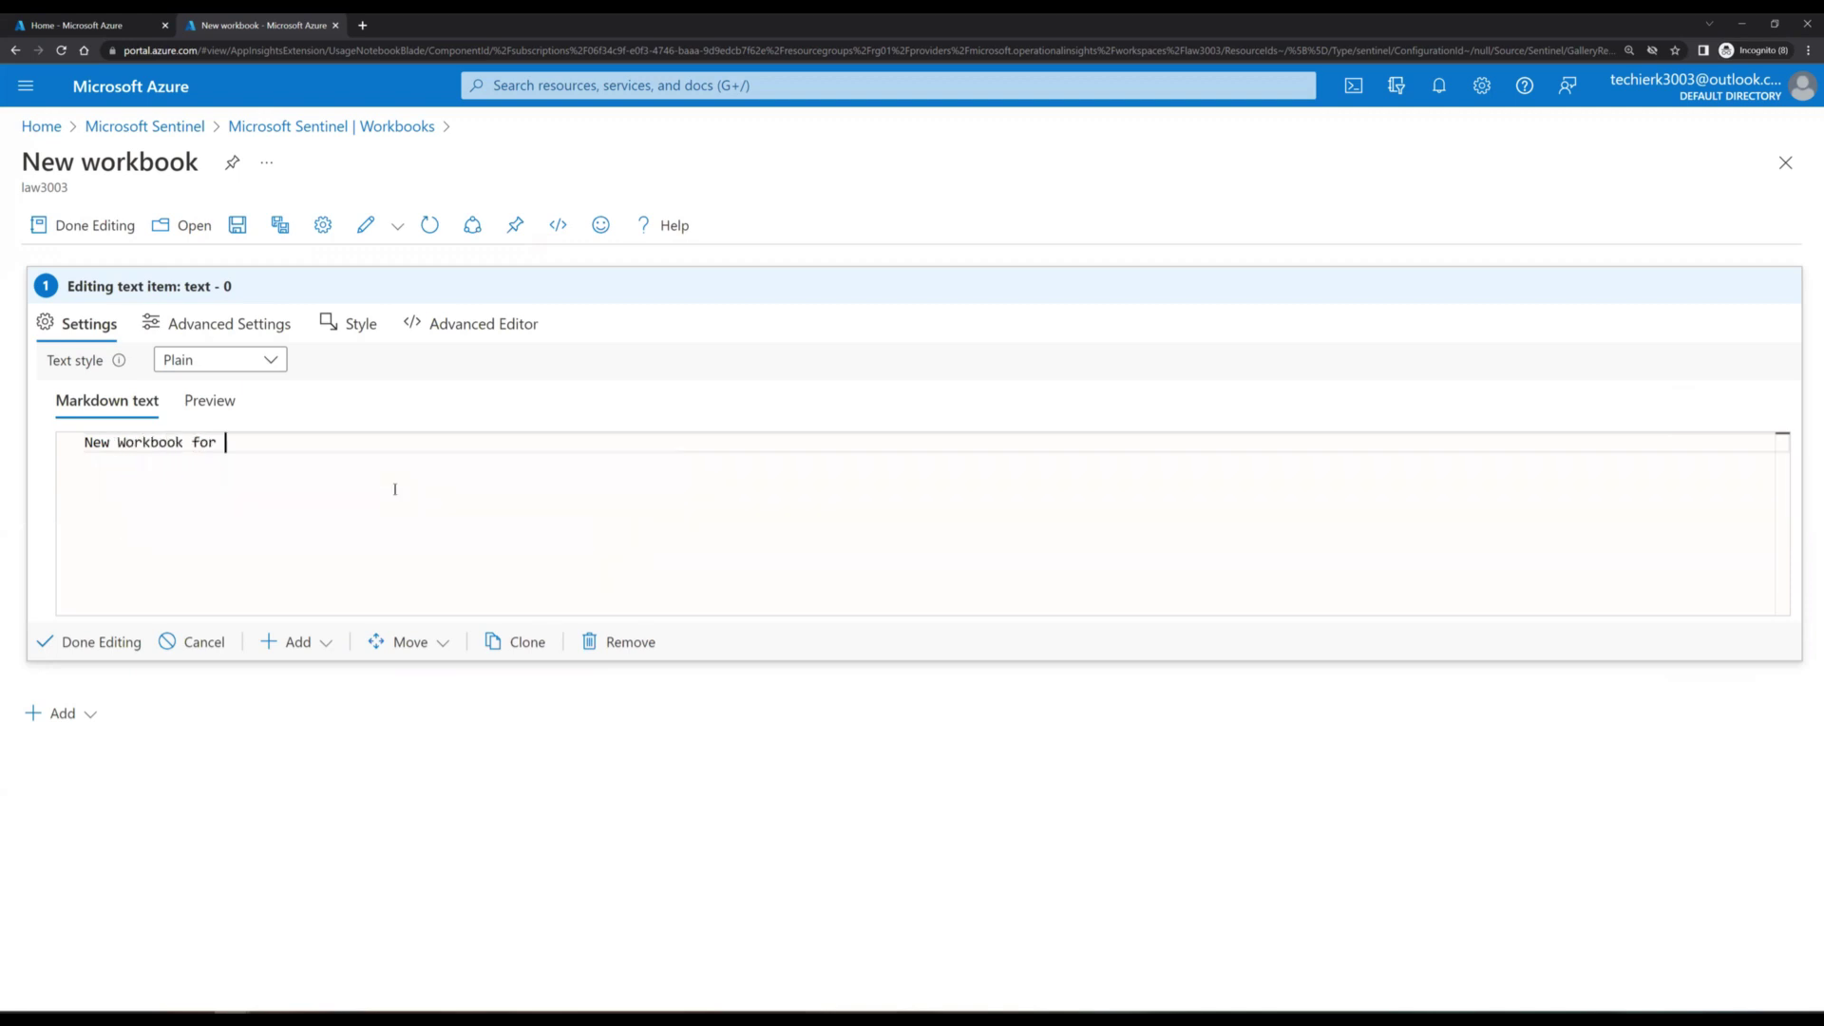
type("Management to see Signin Logs")
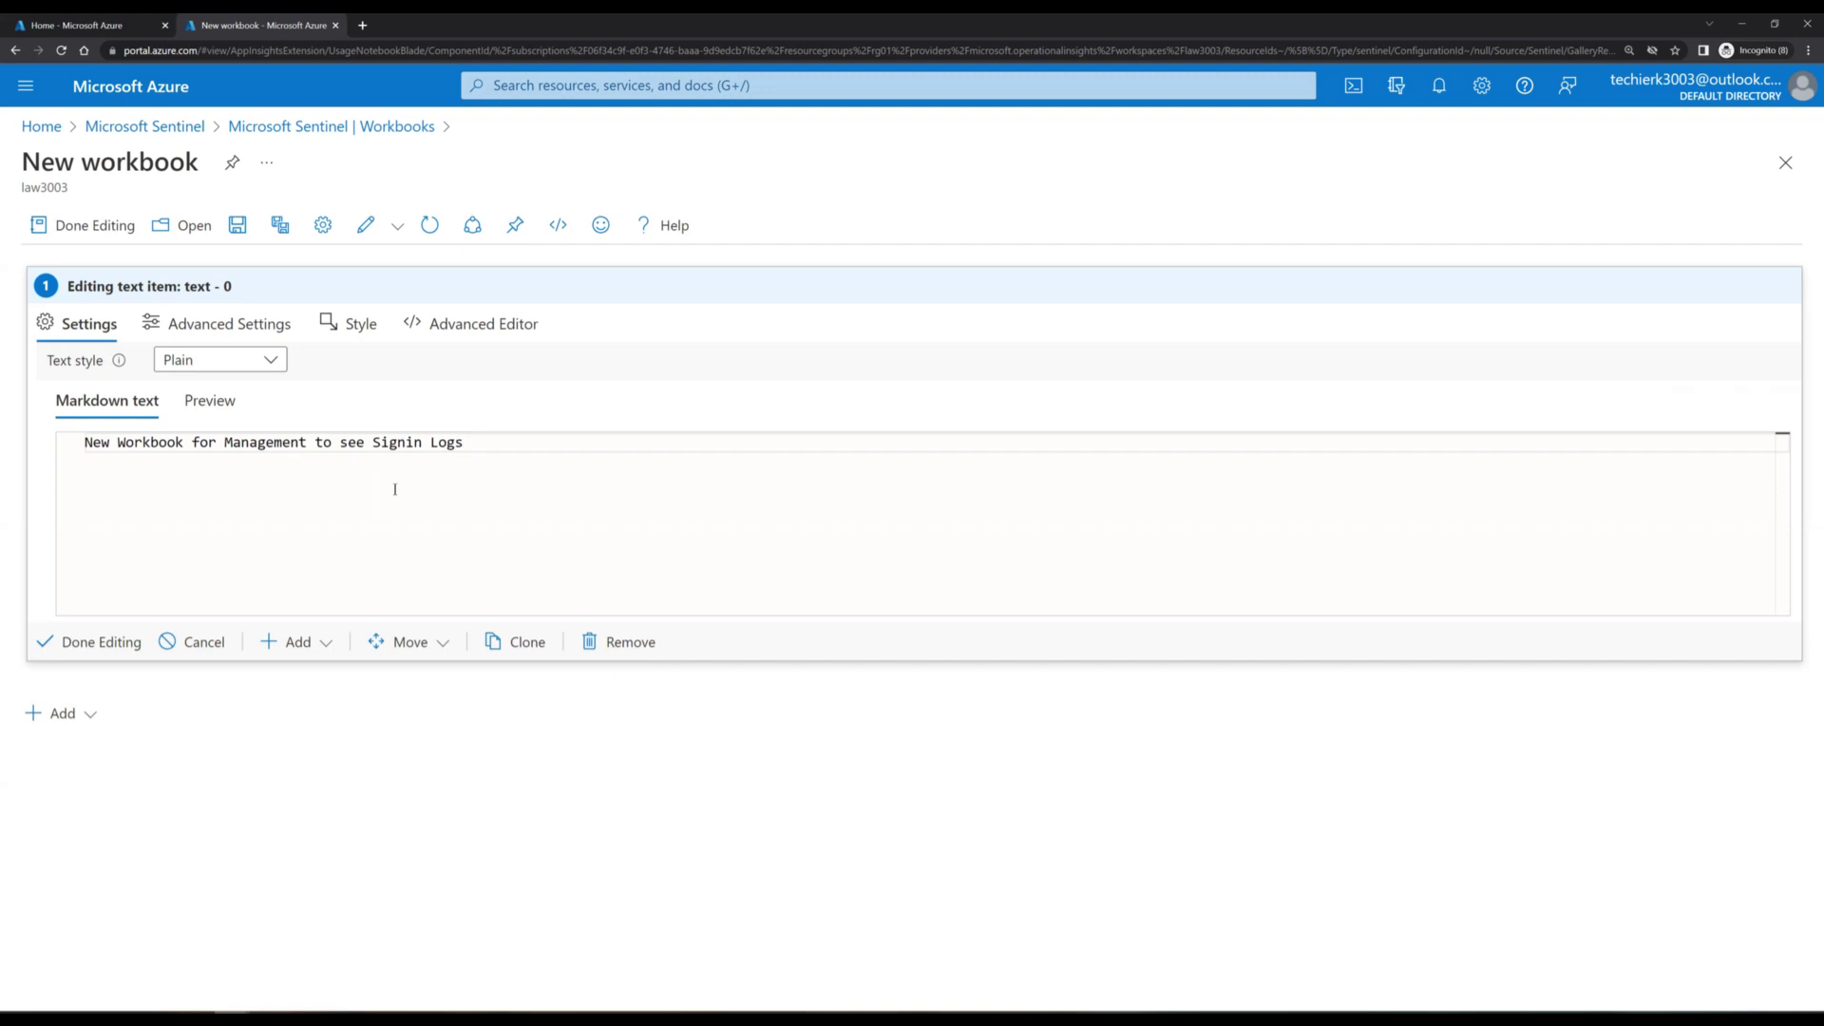
left_click(99, 642)
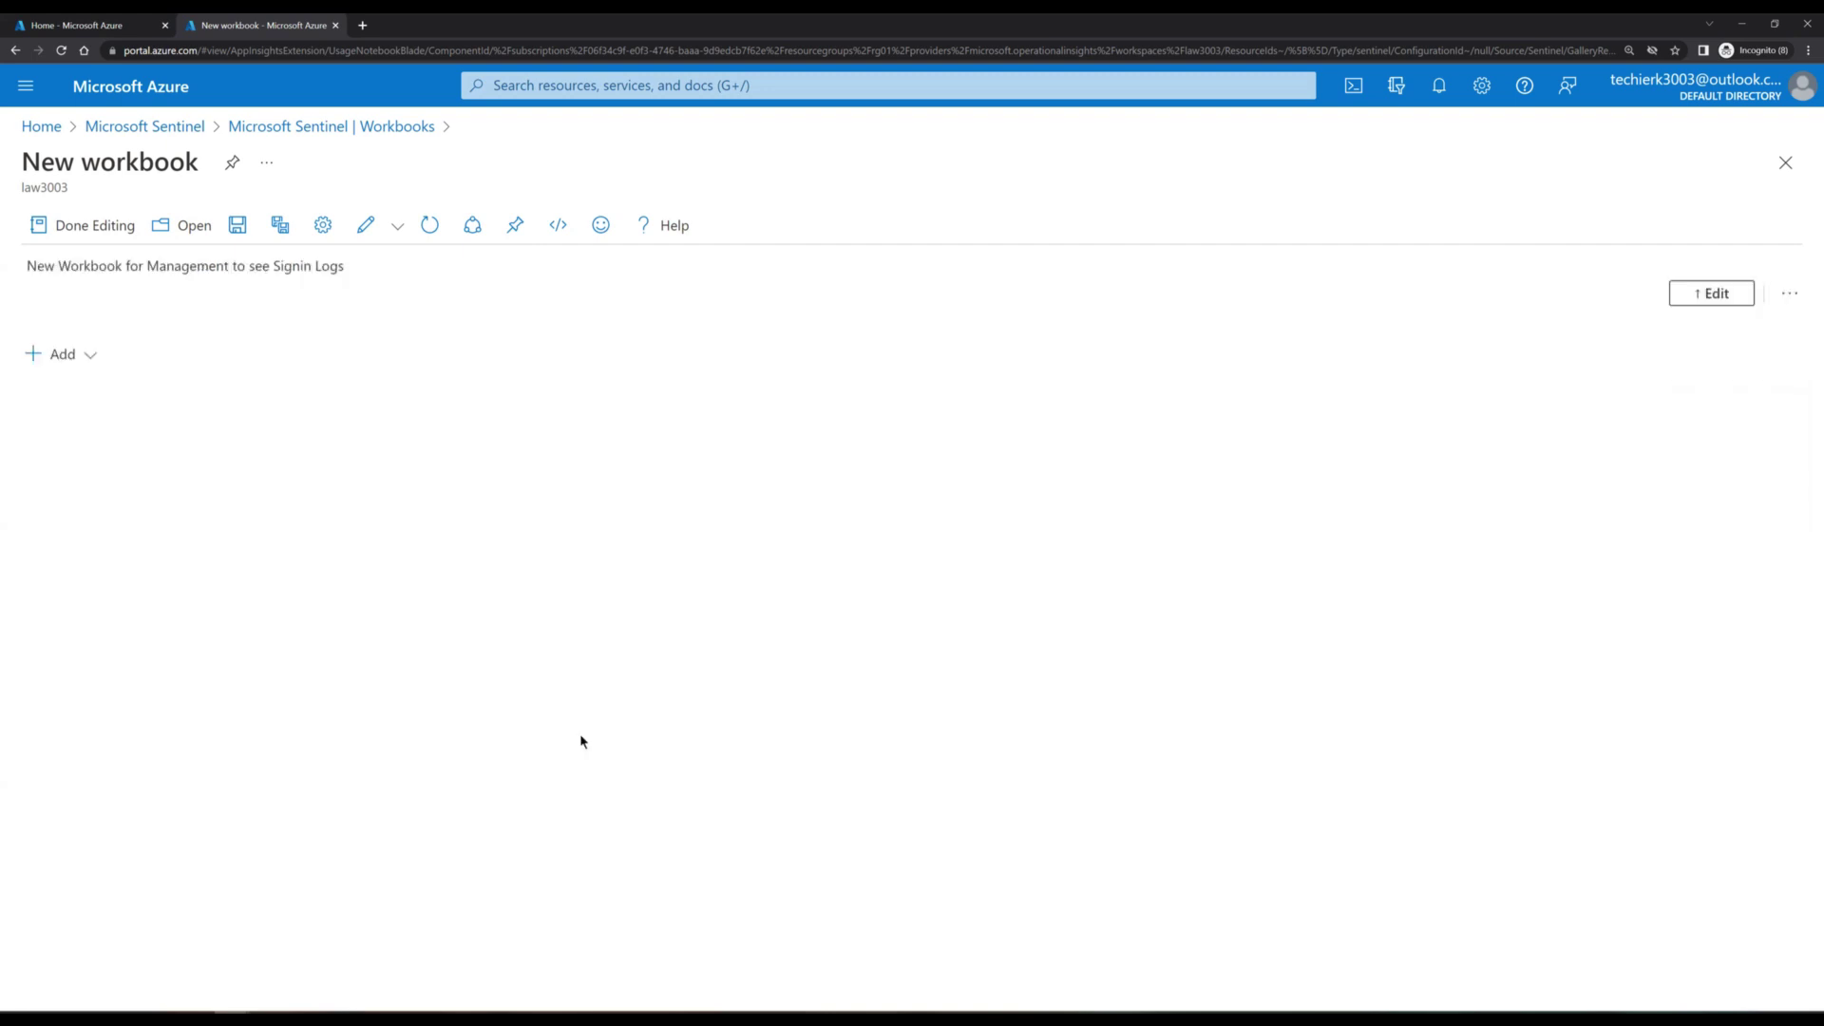
left_click_drag(35, 266, 345, 334)
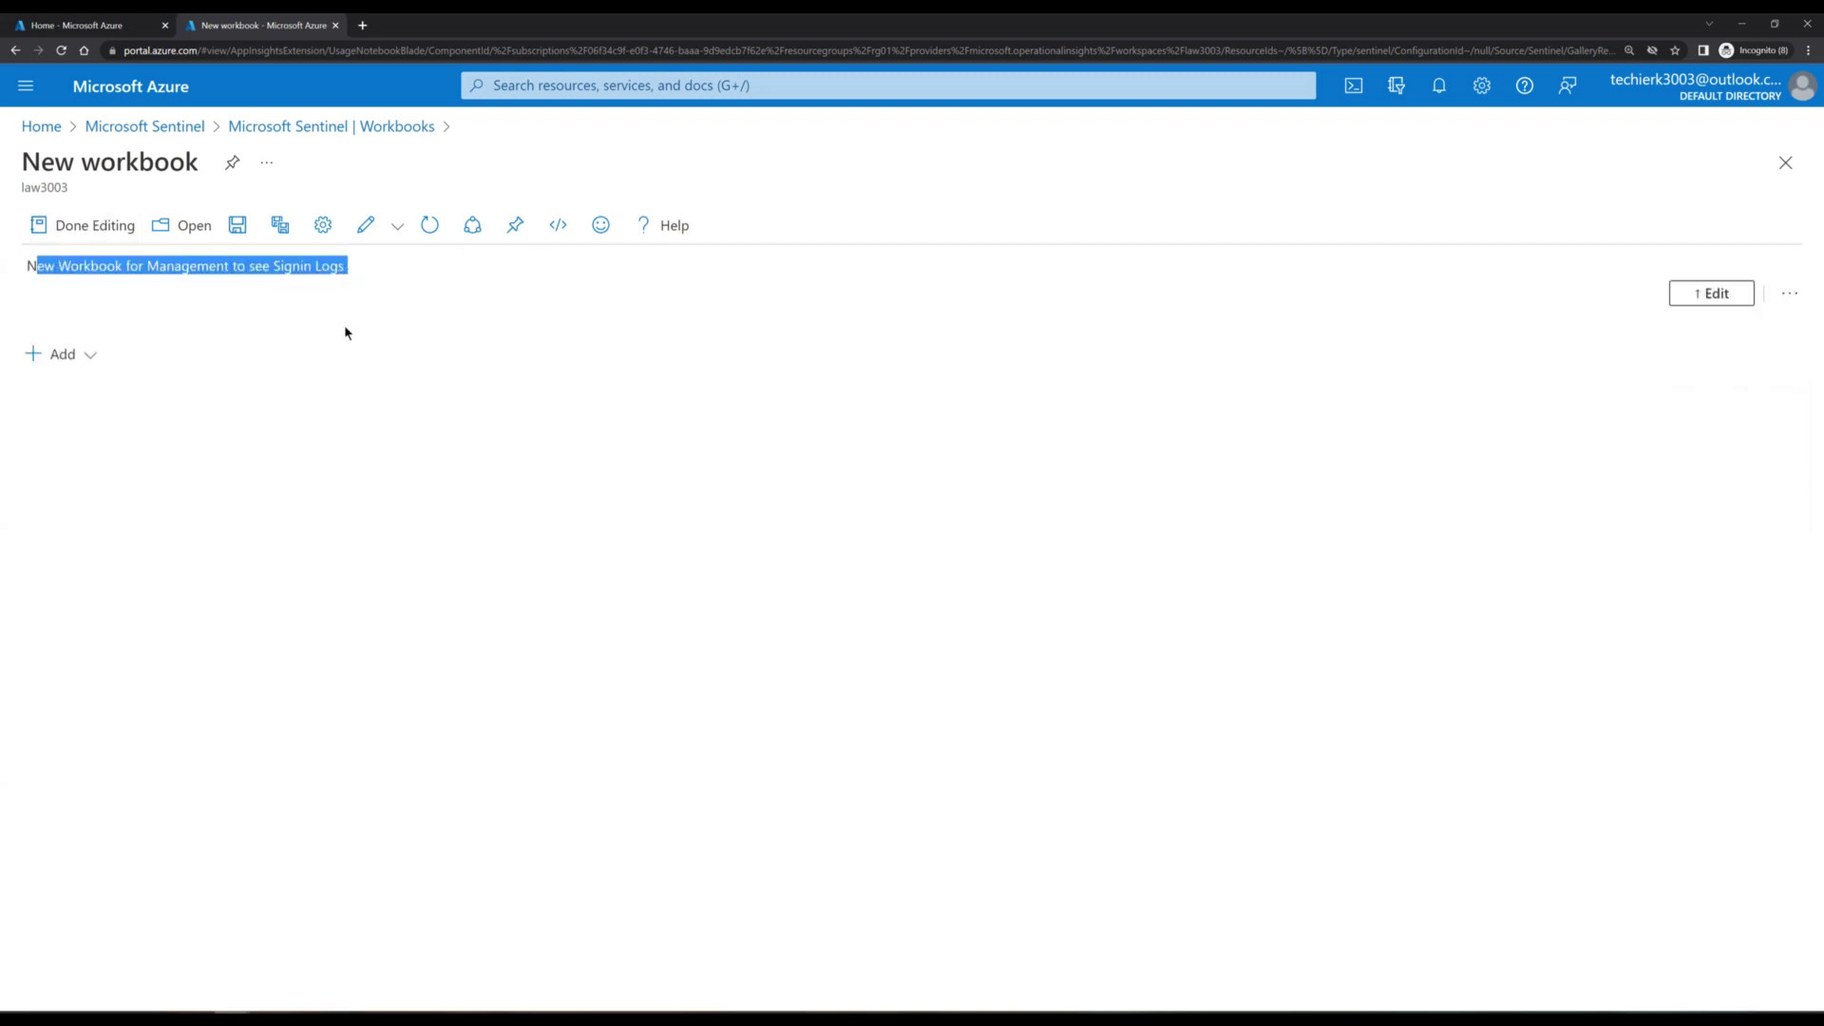
left_click(343, 391)
Step: Add a parameters item below the text and start a new parameter of type Subscription picker
left_click(62, 355)
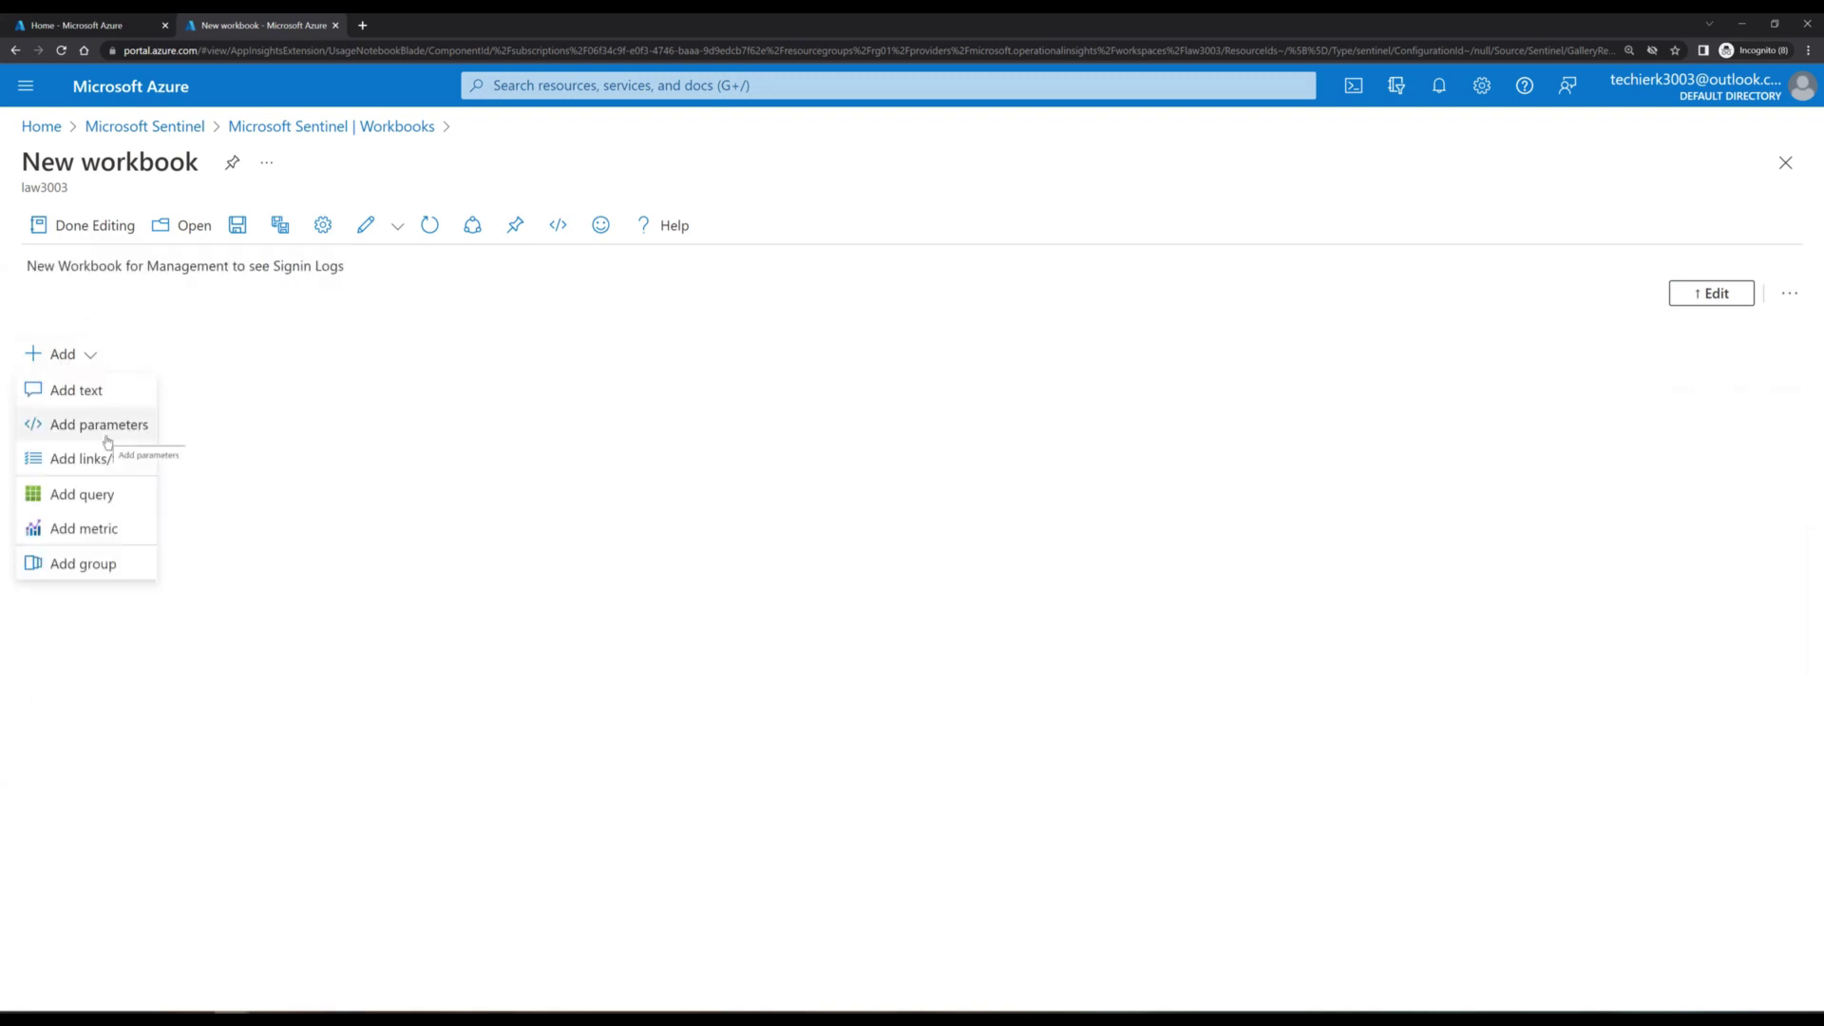
key("Return")
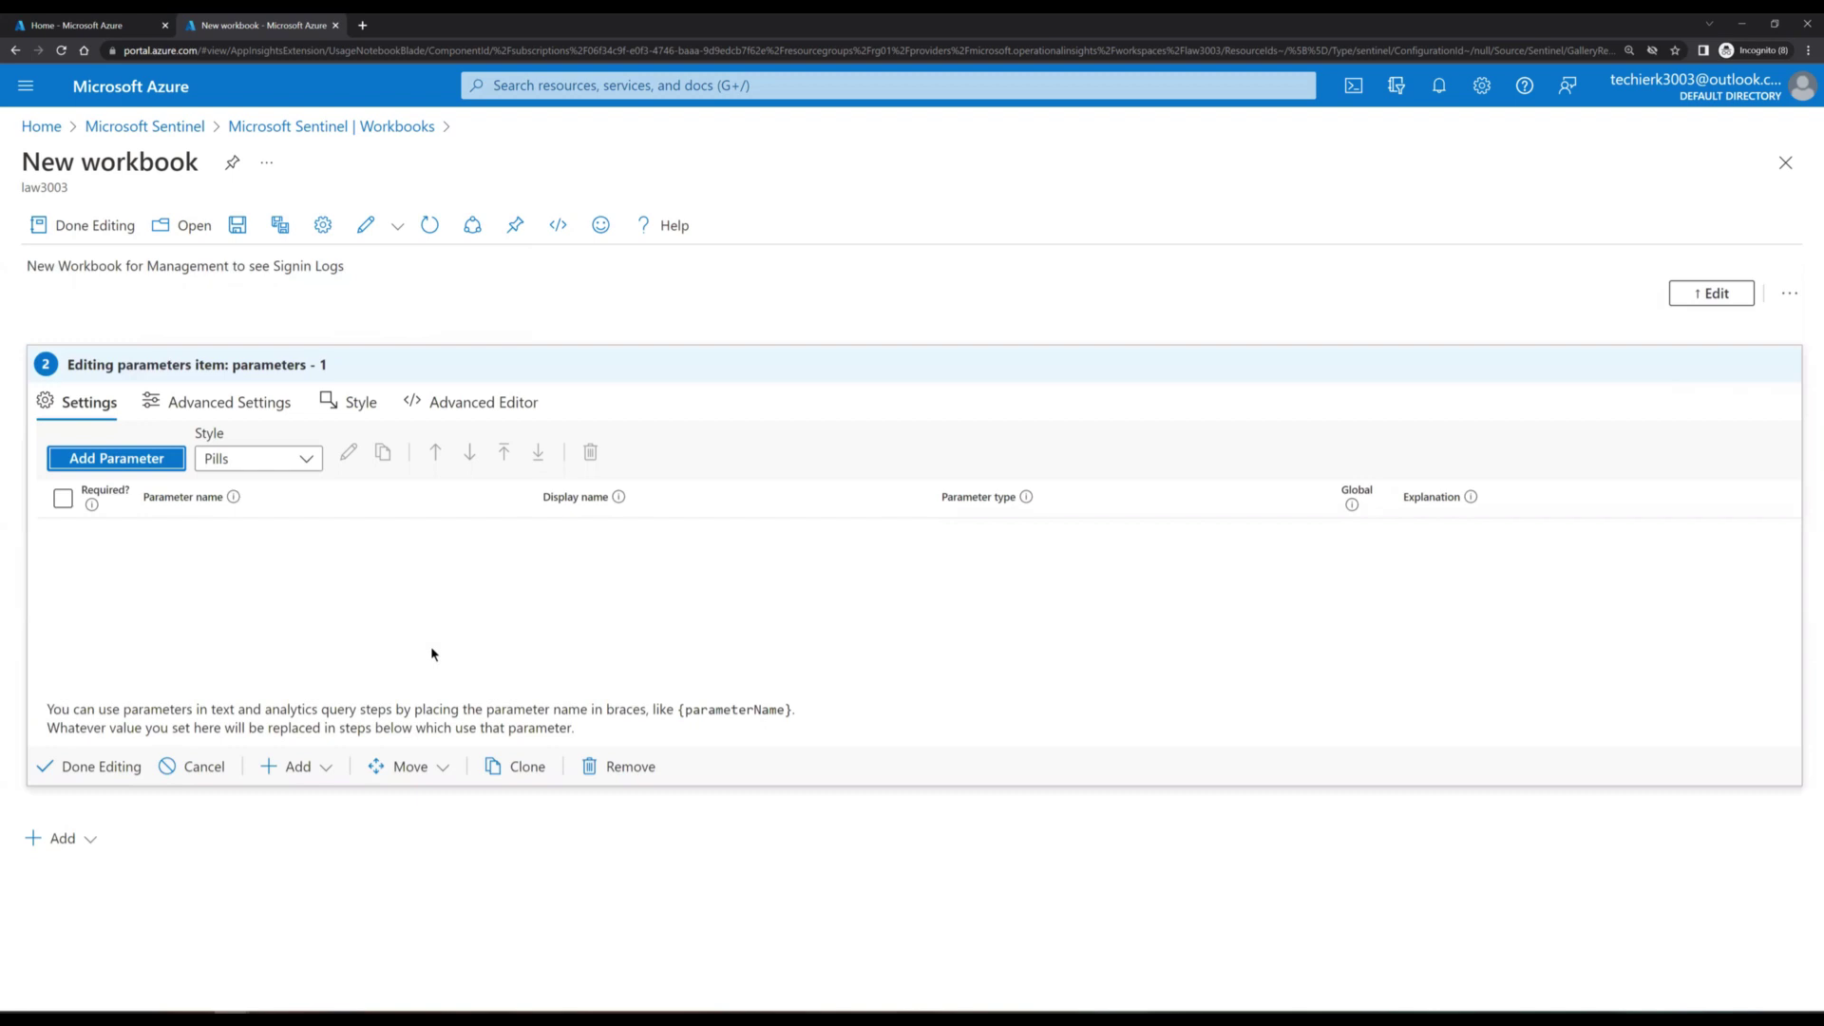
key("Return")
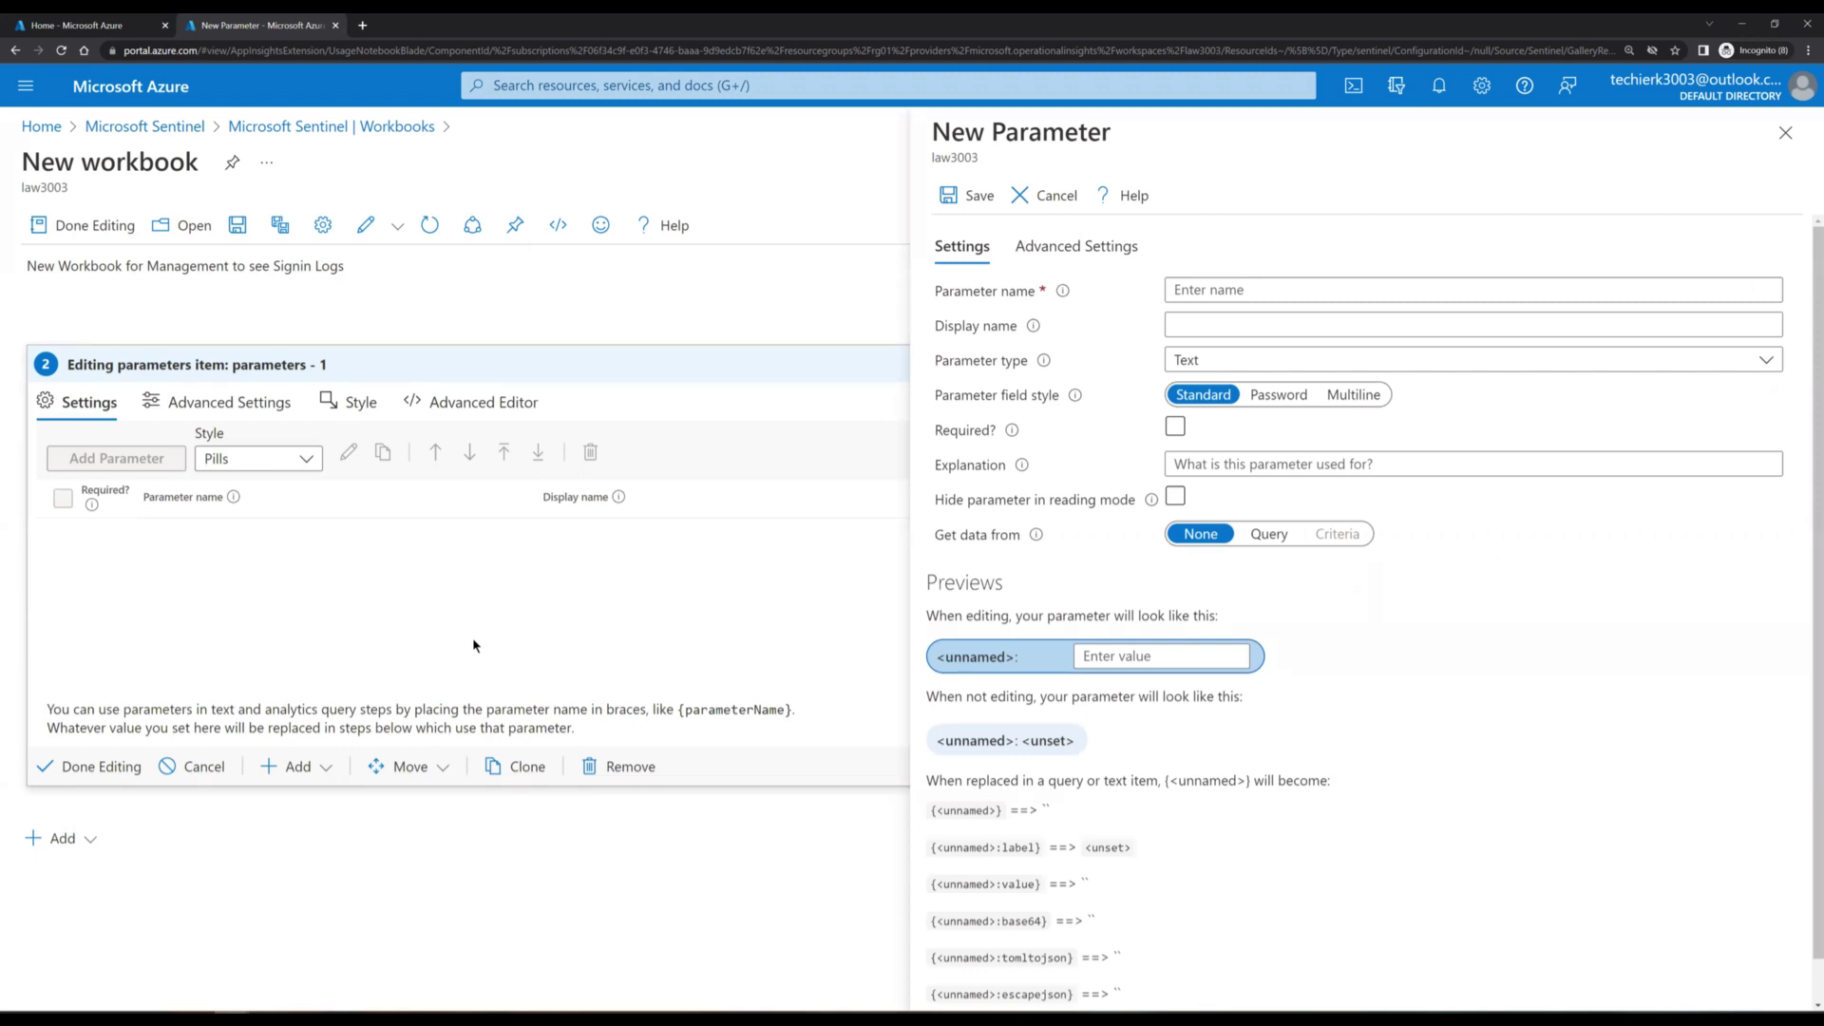
left_click(1218, 362)
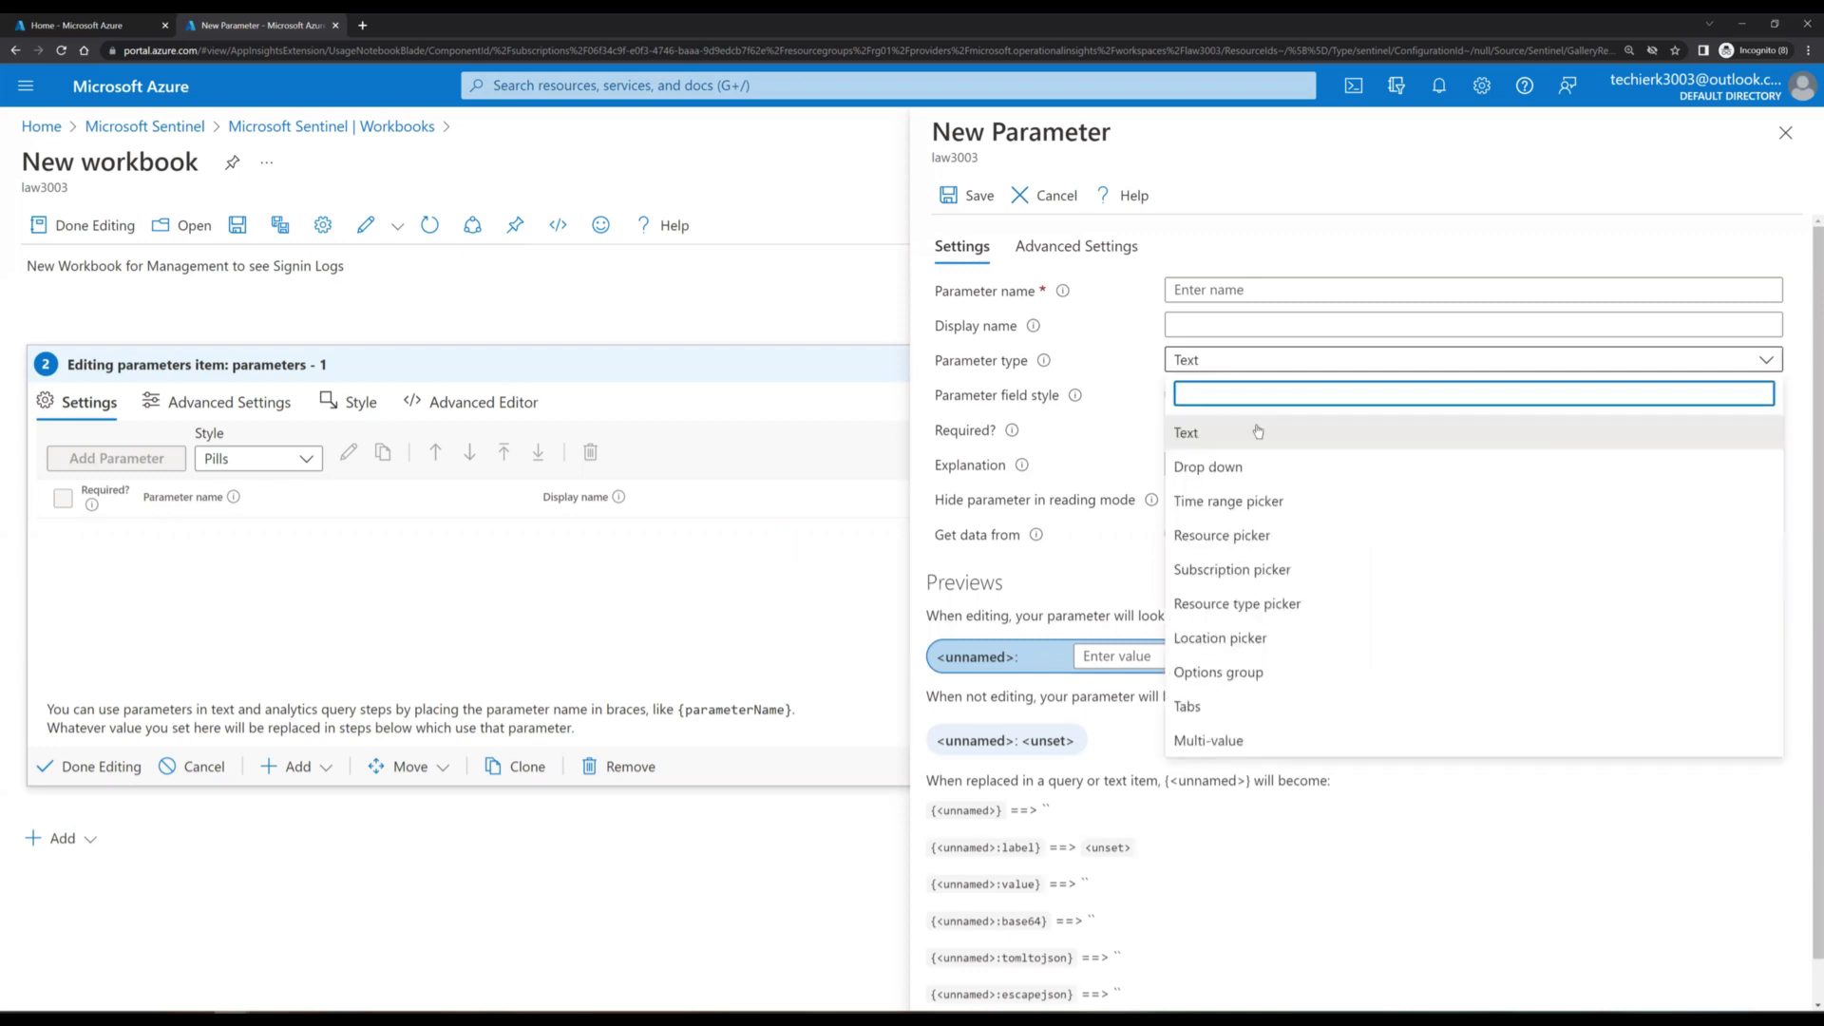
left_click(1288, 570)
Step: Name the new parameter Subscription, make it required and allow multiple selections
left_click(1217, 288)
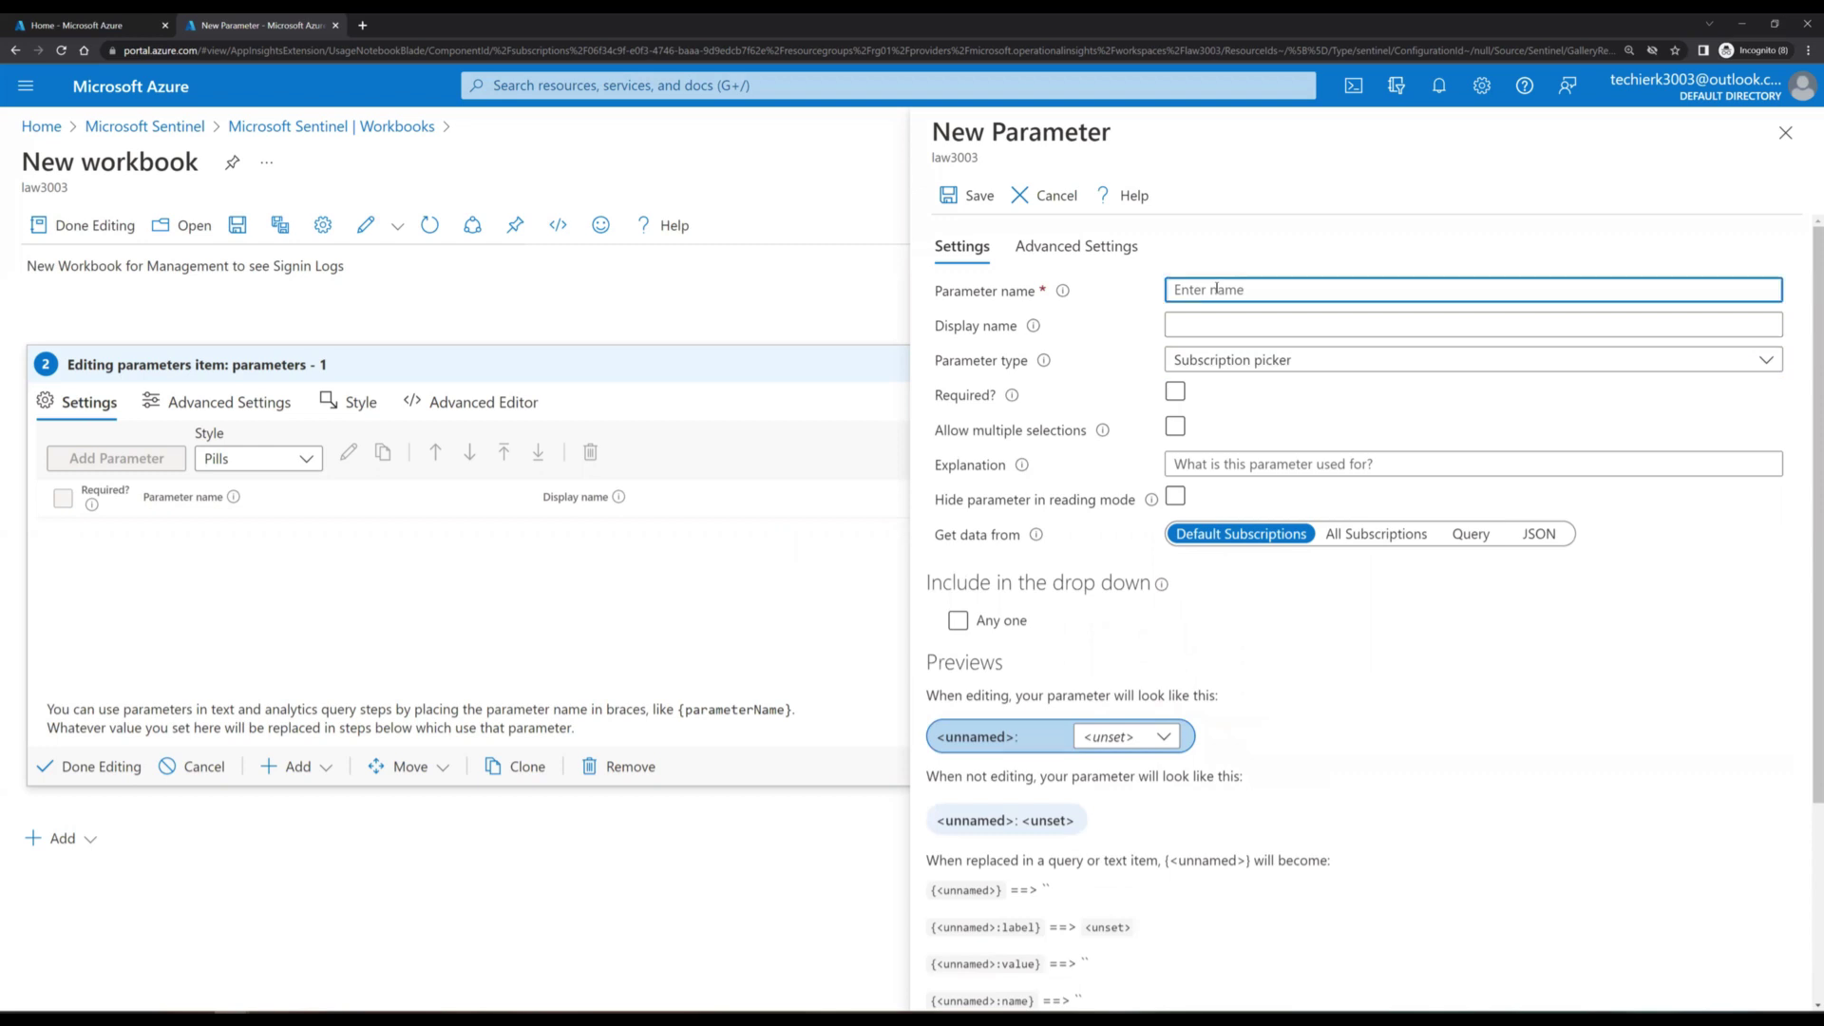
type("S")
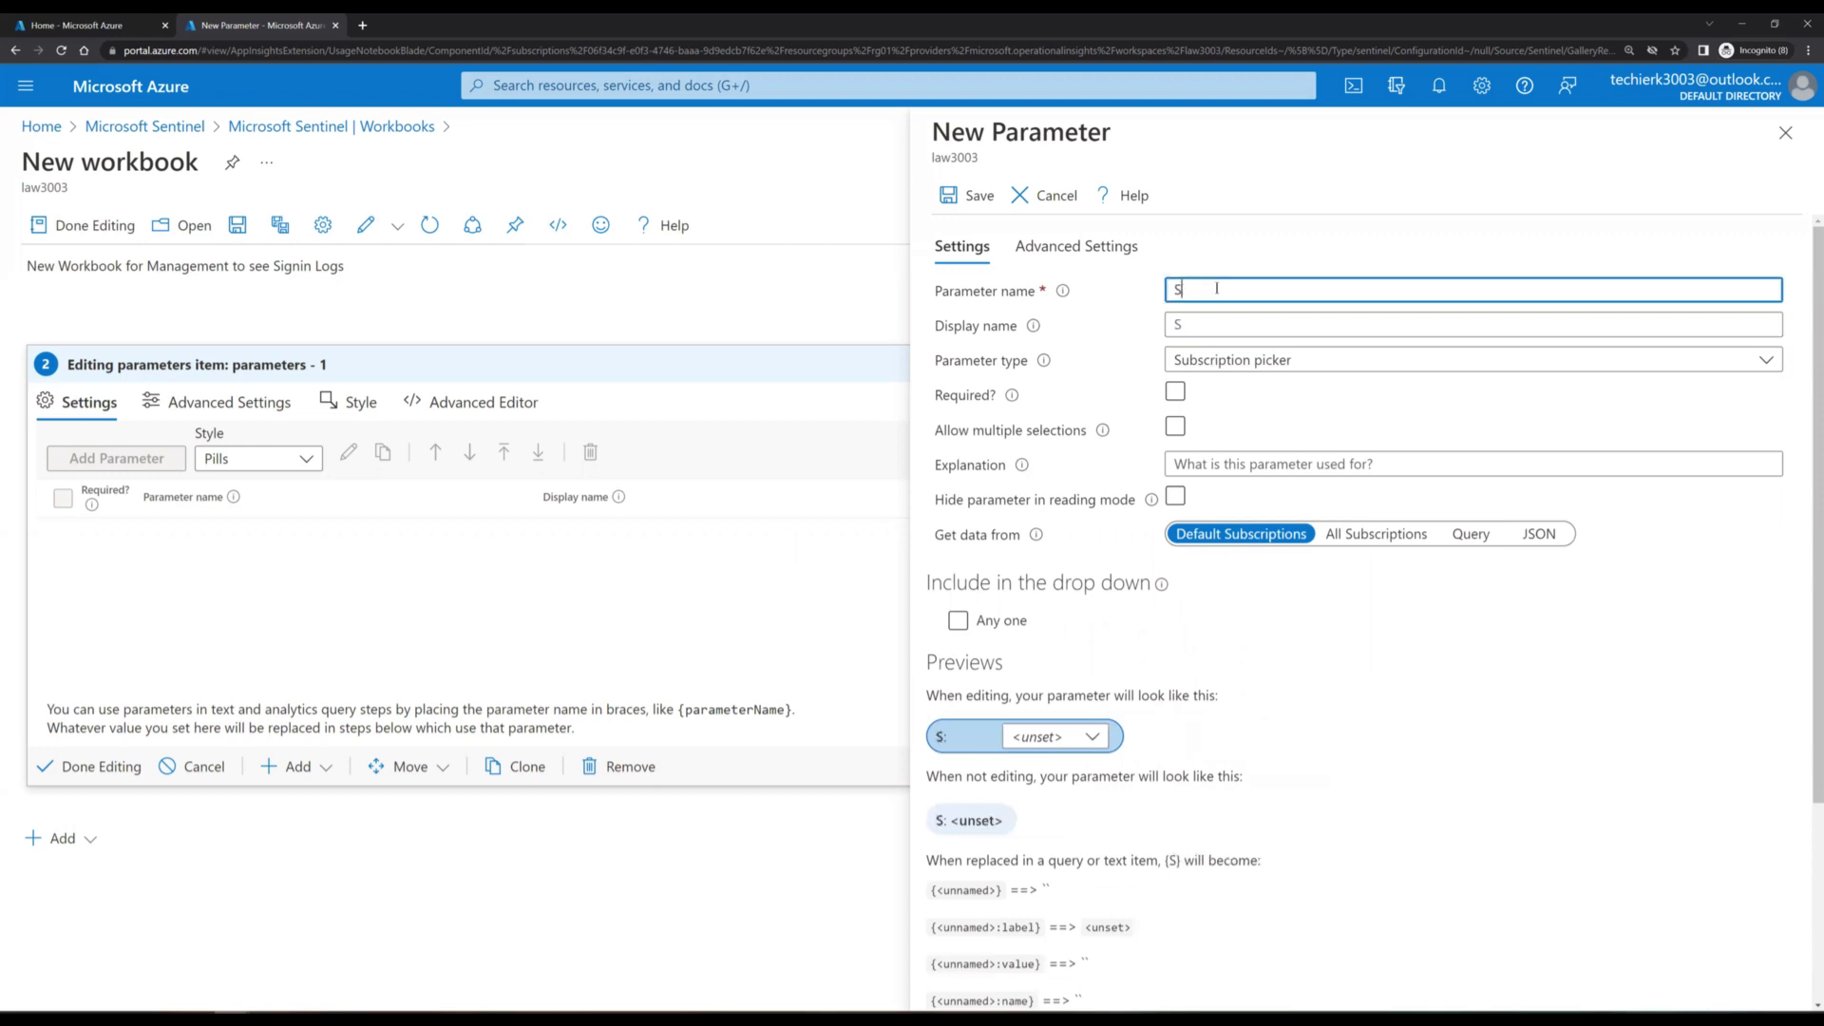
type("ubscription")
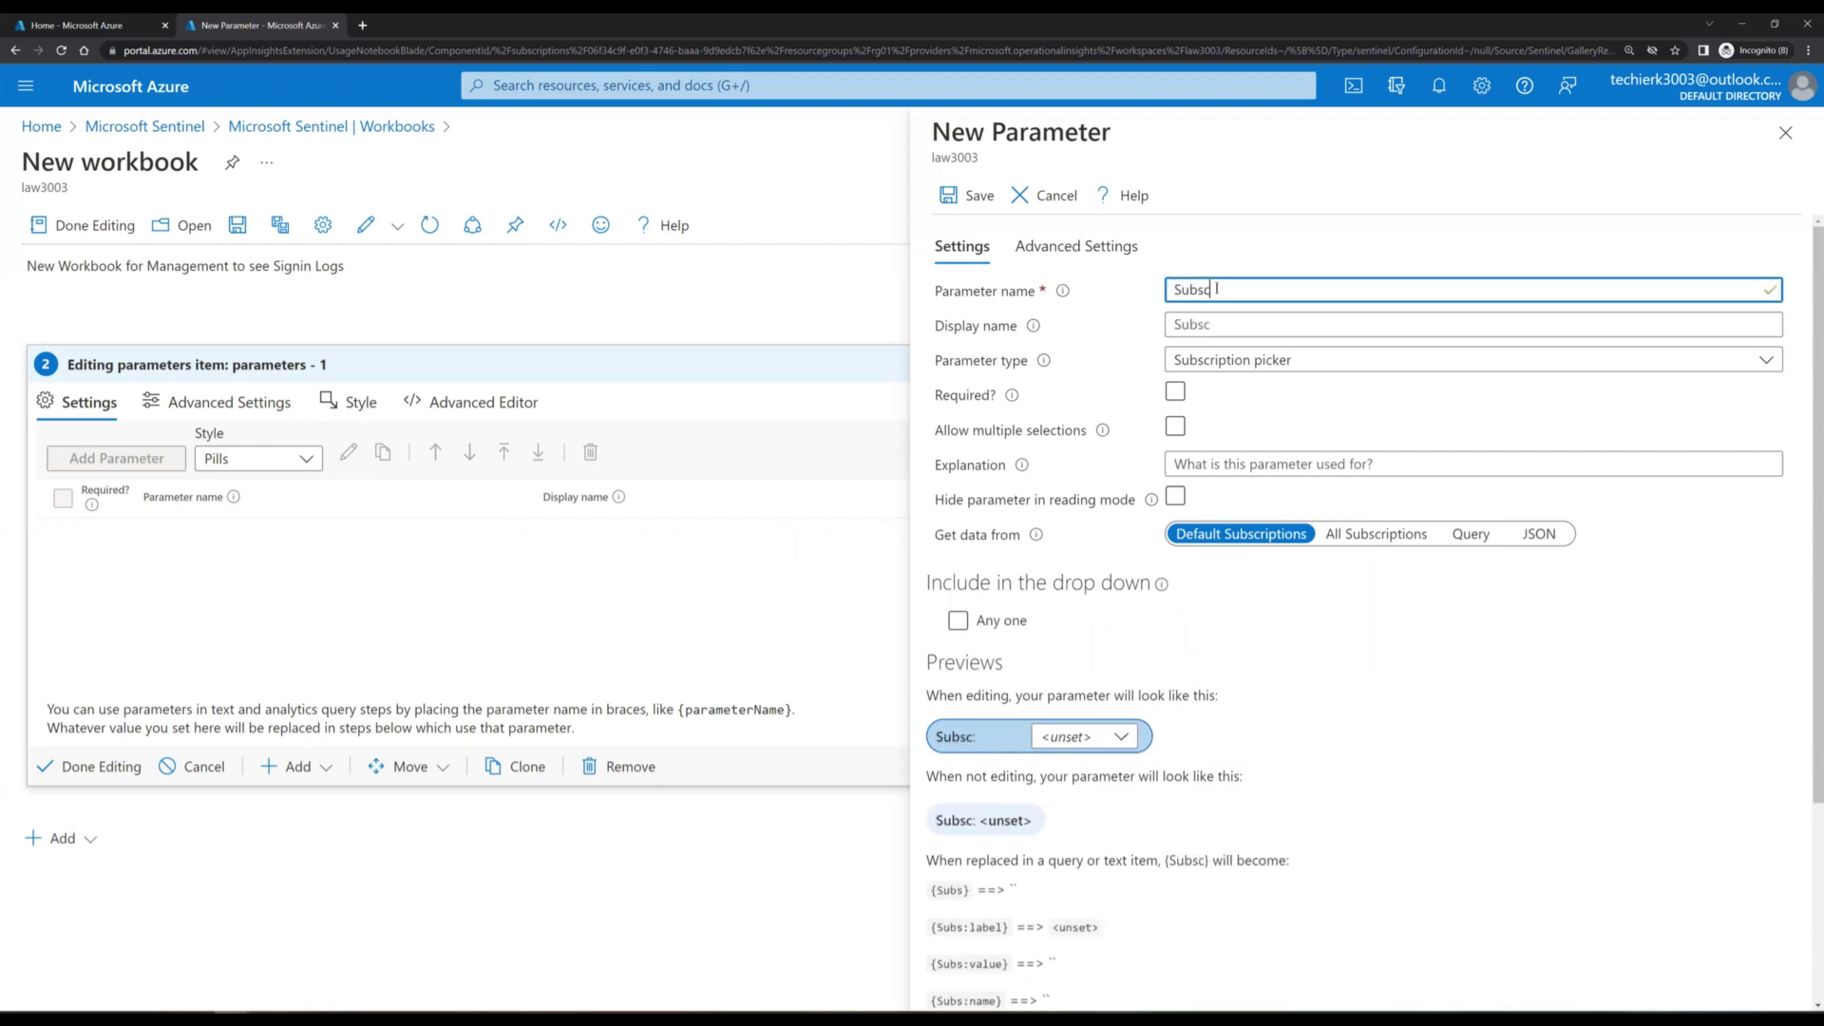
left_click(1240, 394)
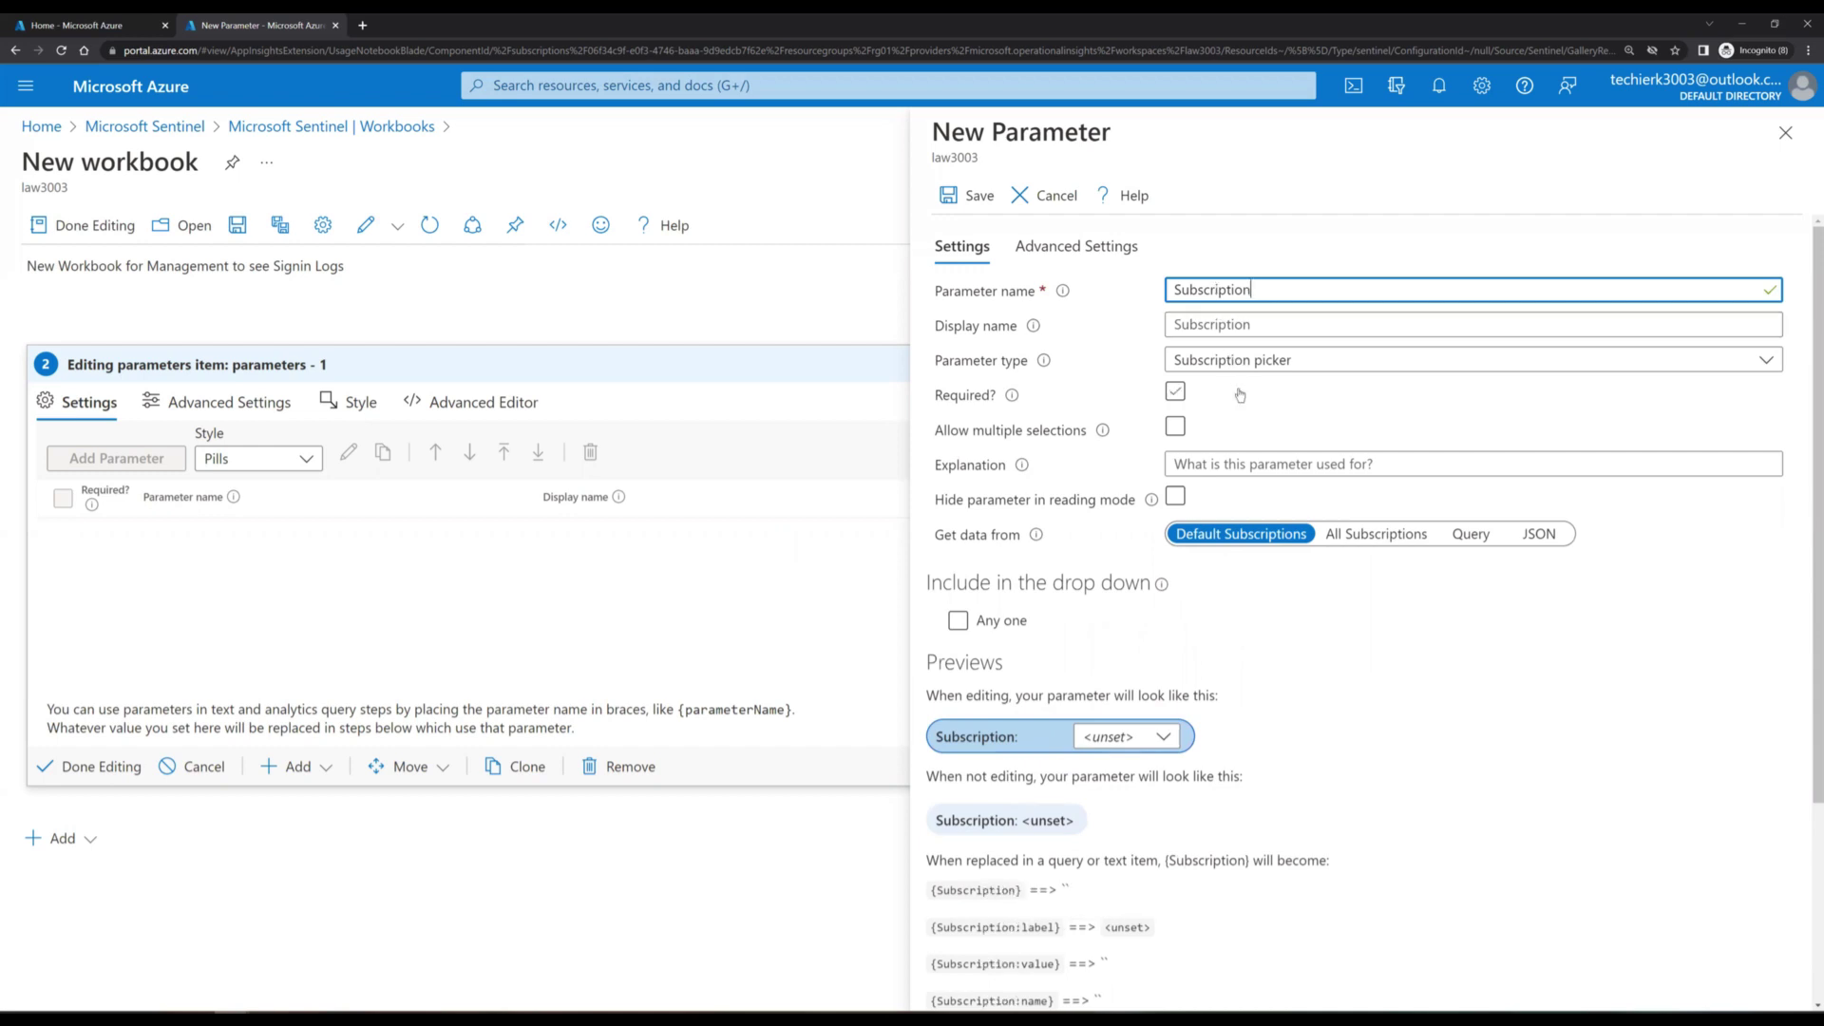
left_click(1177, 395)
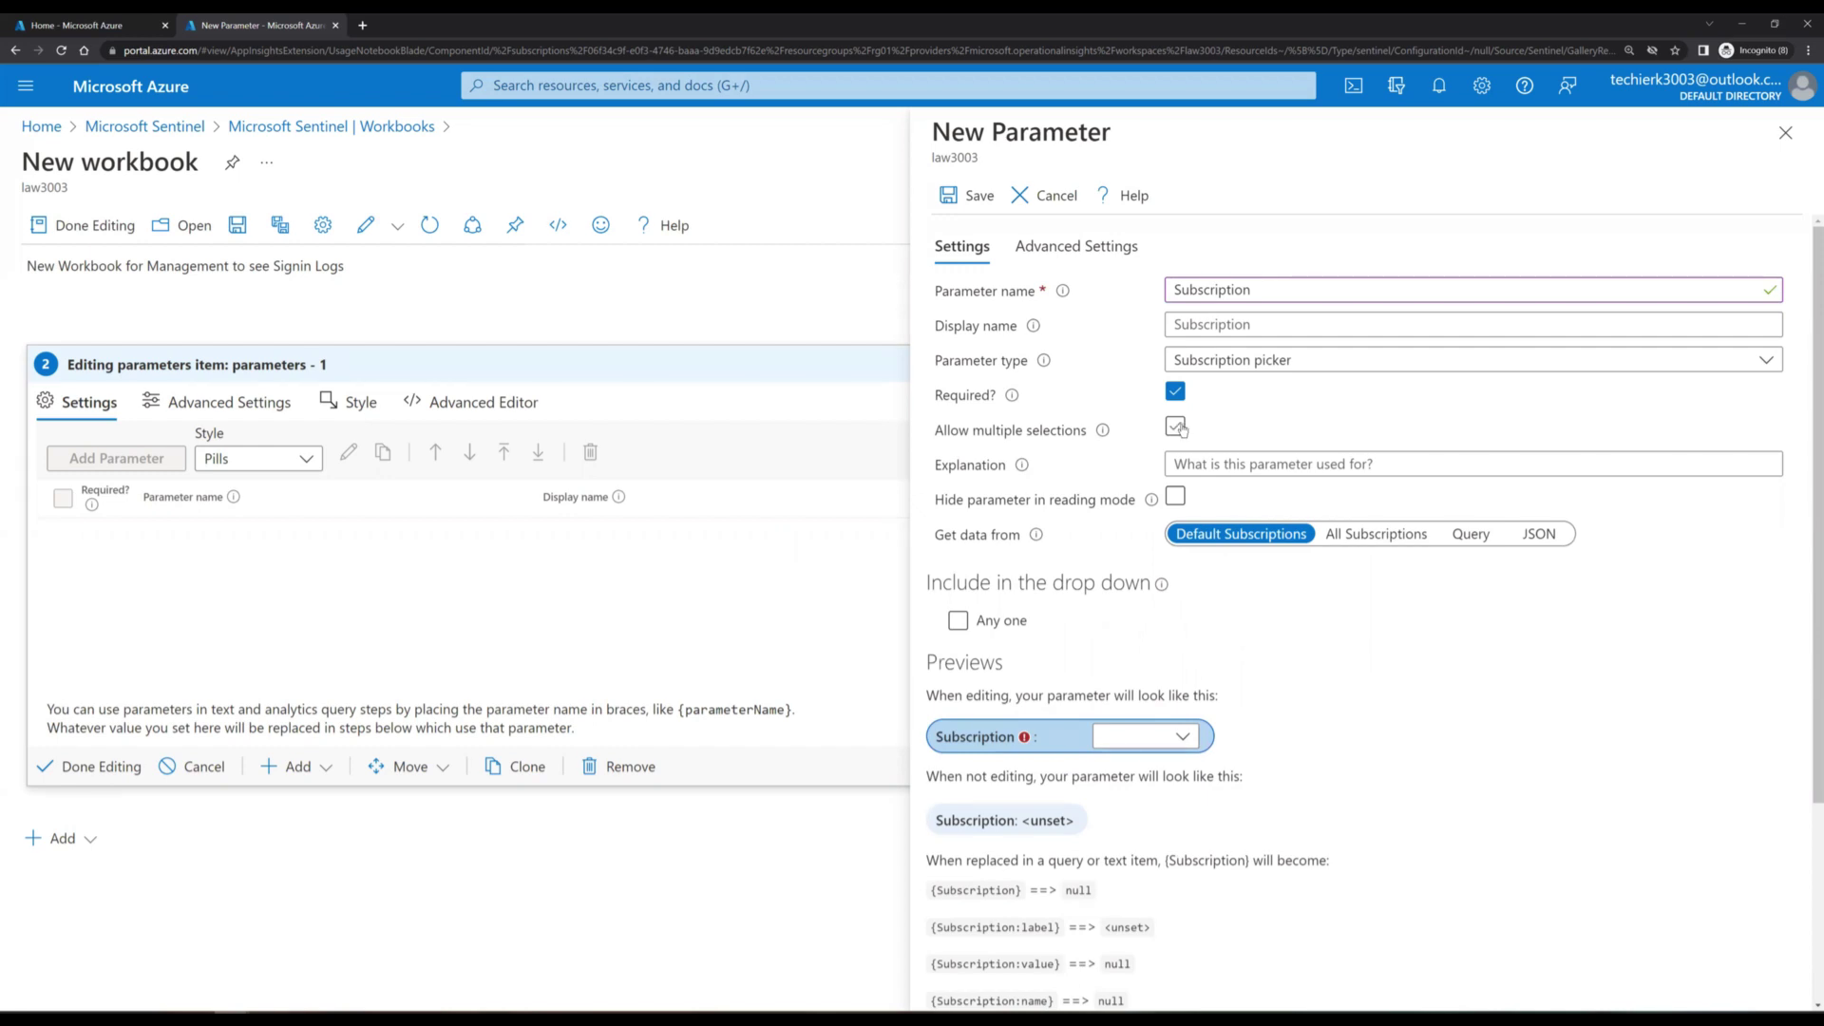
left_click(1175, 427)
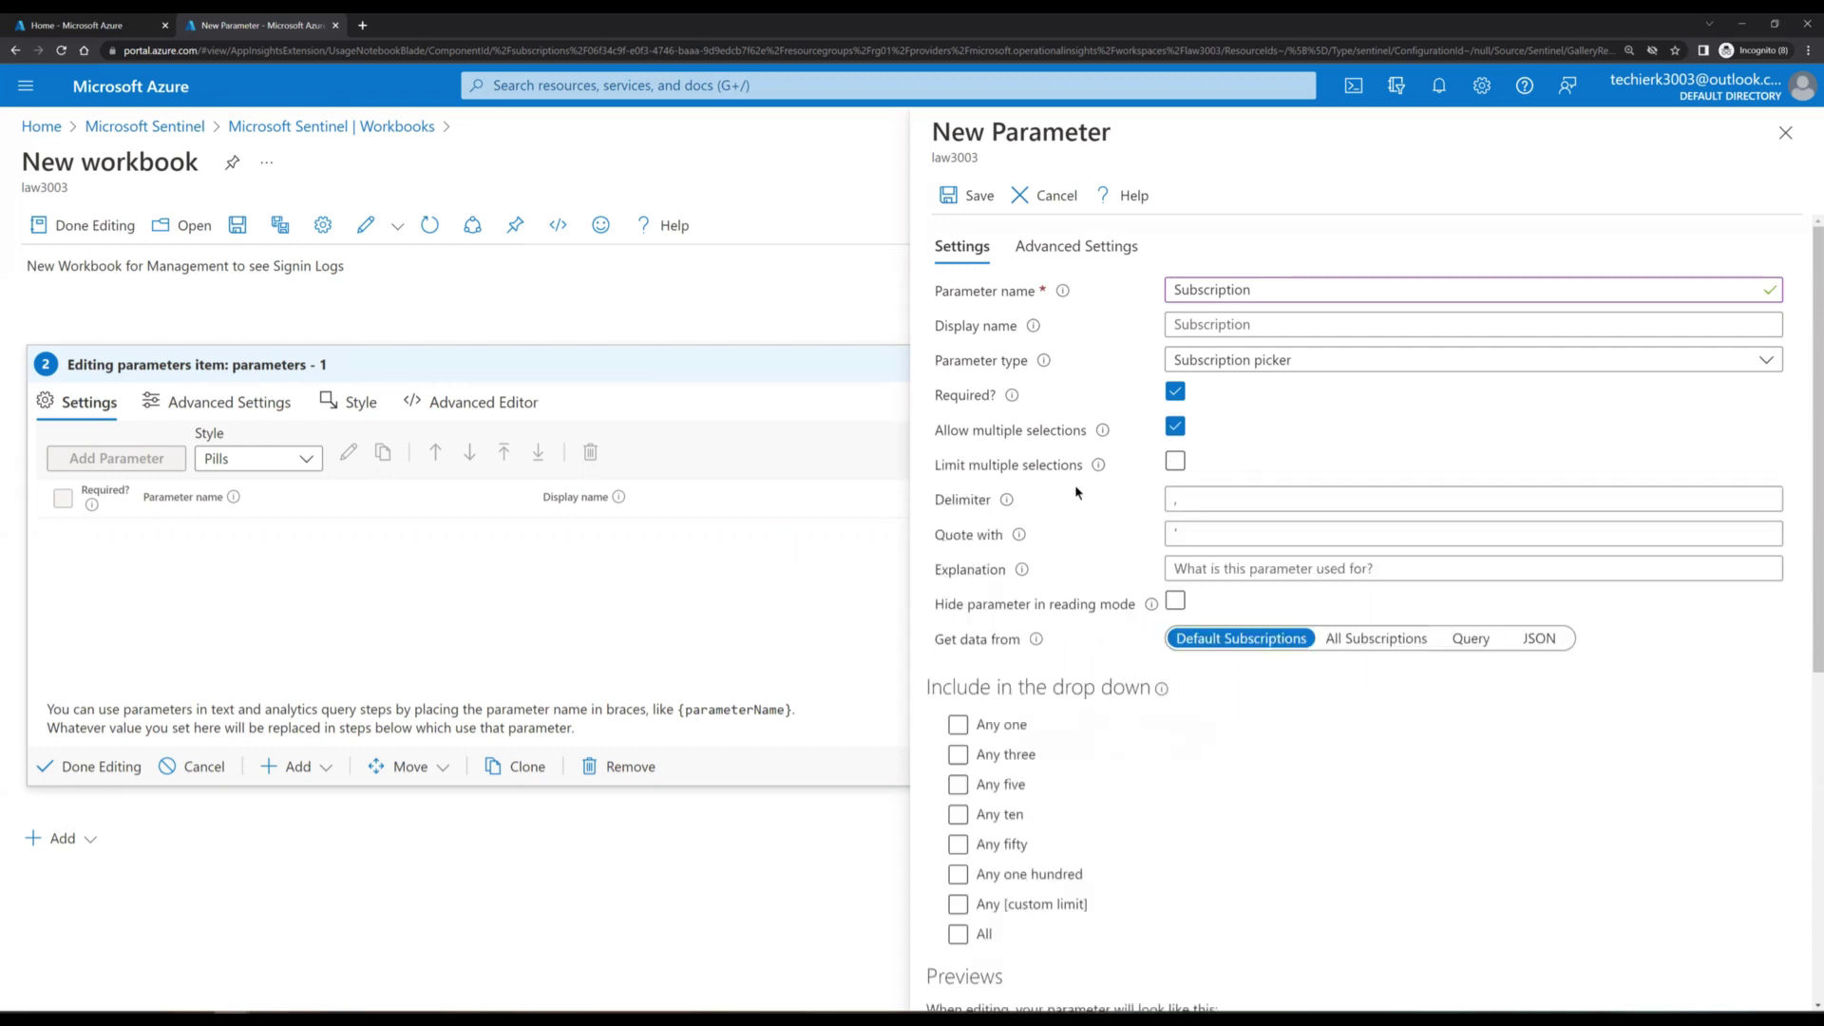
Step: Disallow multiple selections for the Subscription parameter and check the choices offered in its preview
left_click(1176, 463)
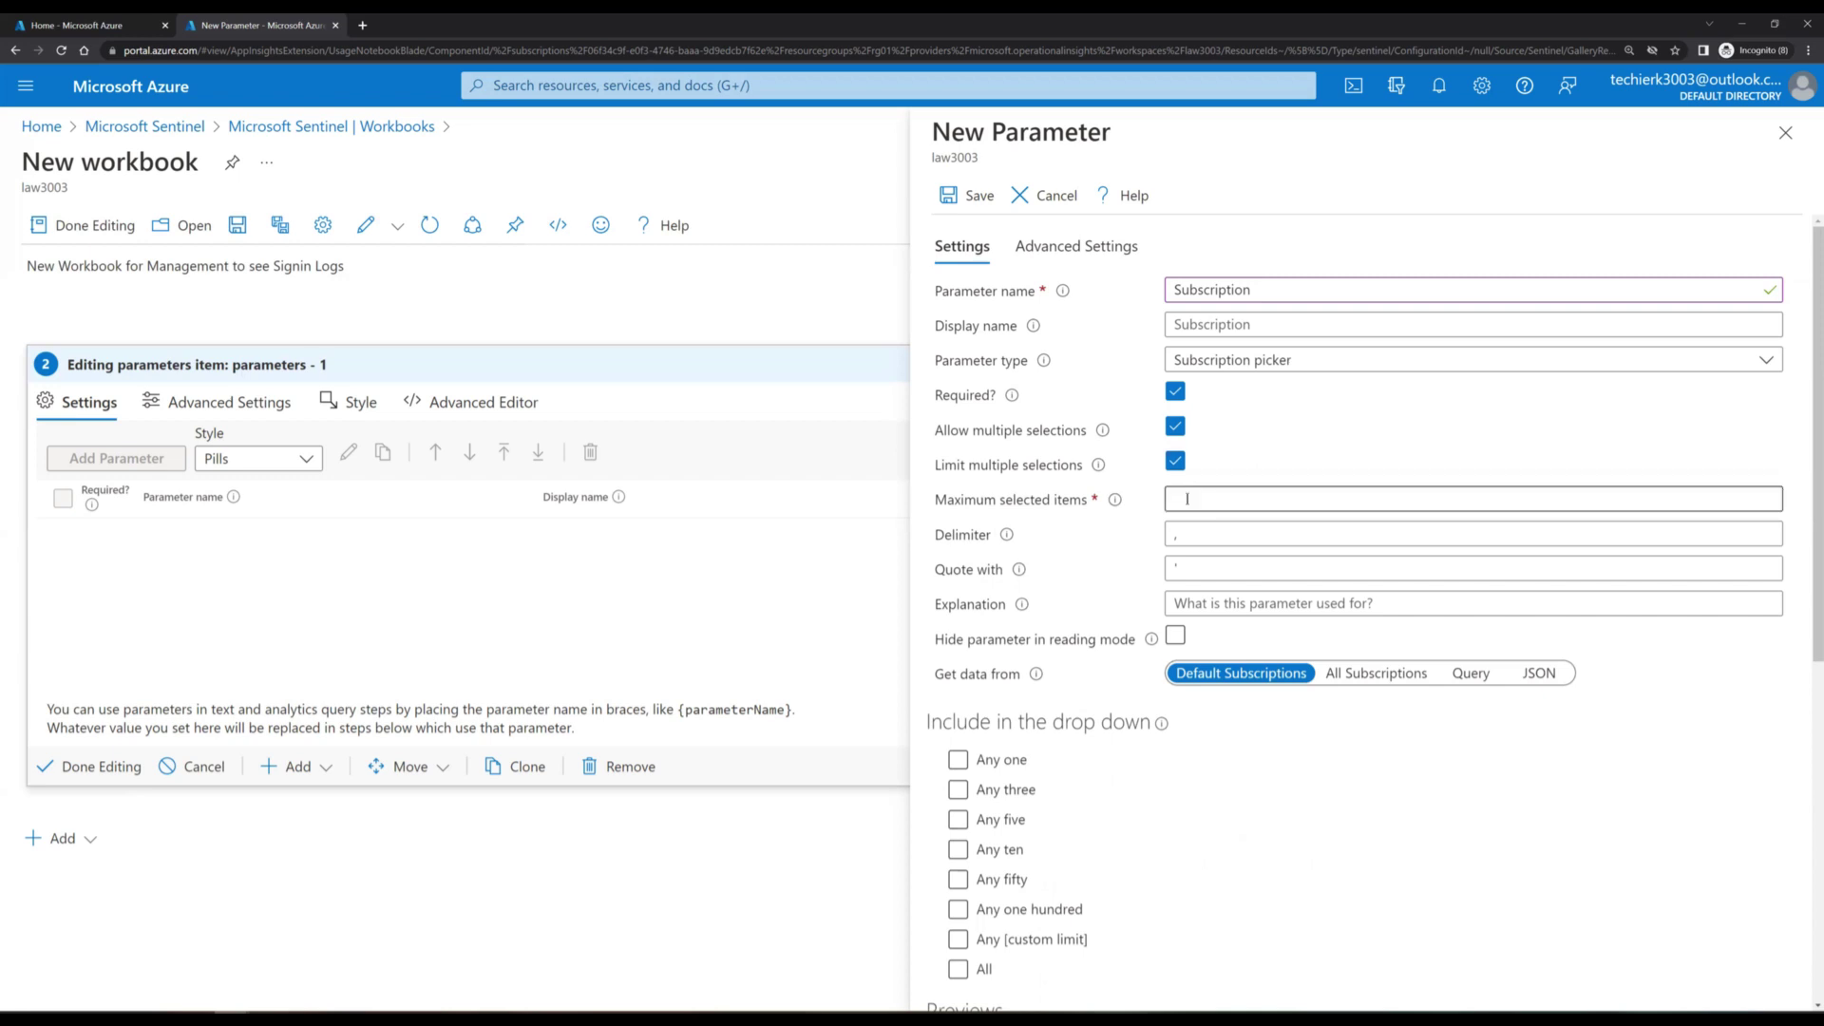
left_click(1175, 462)
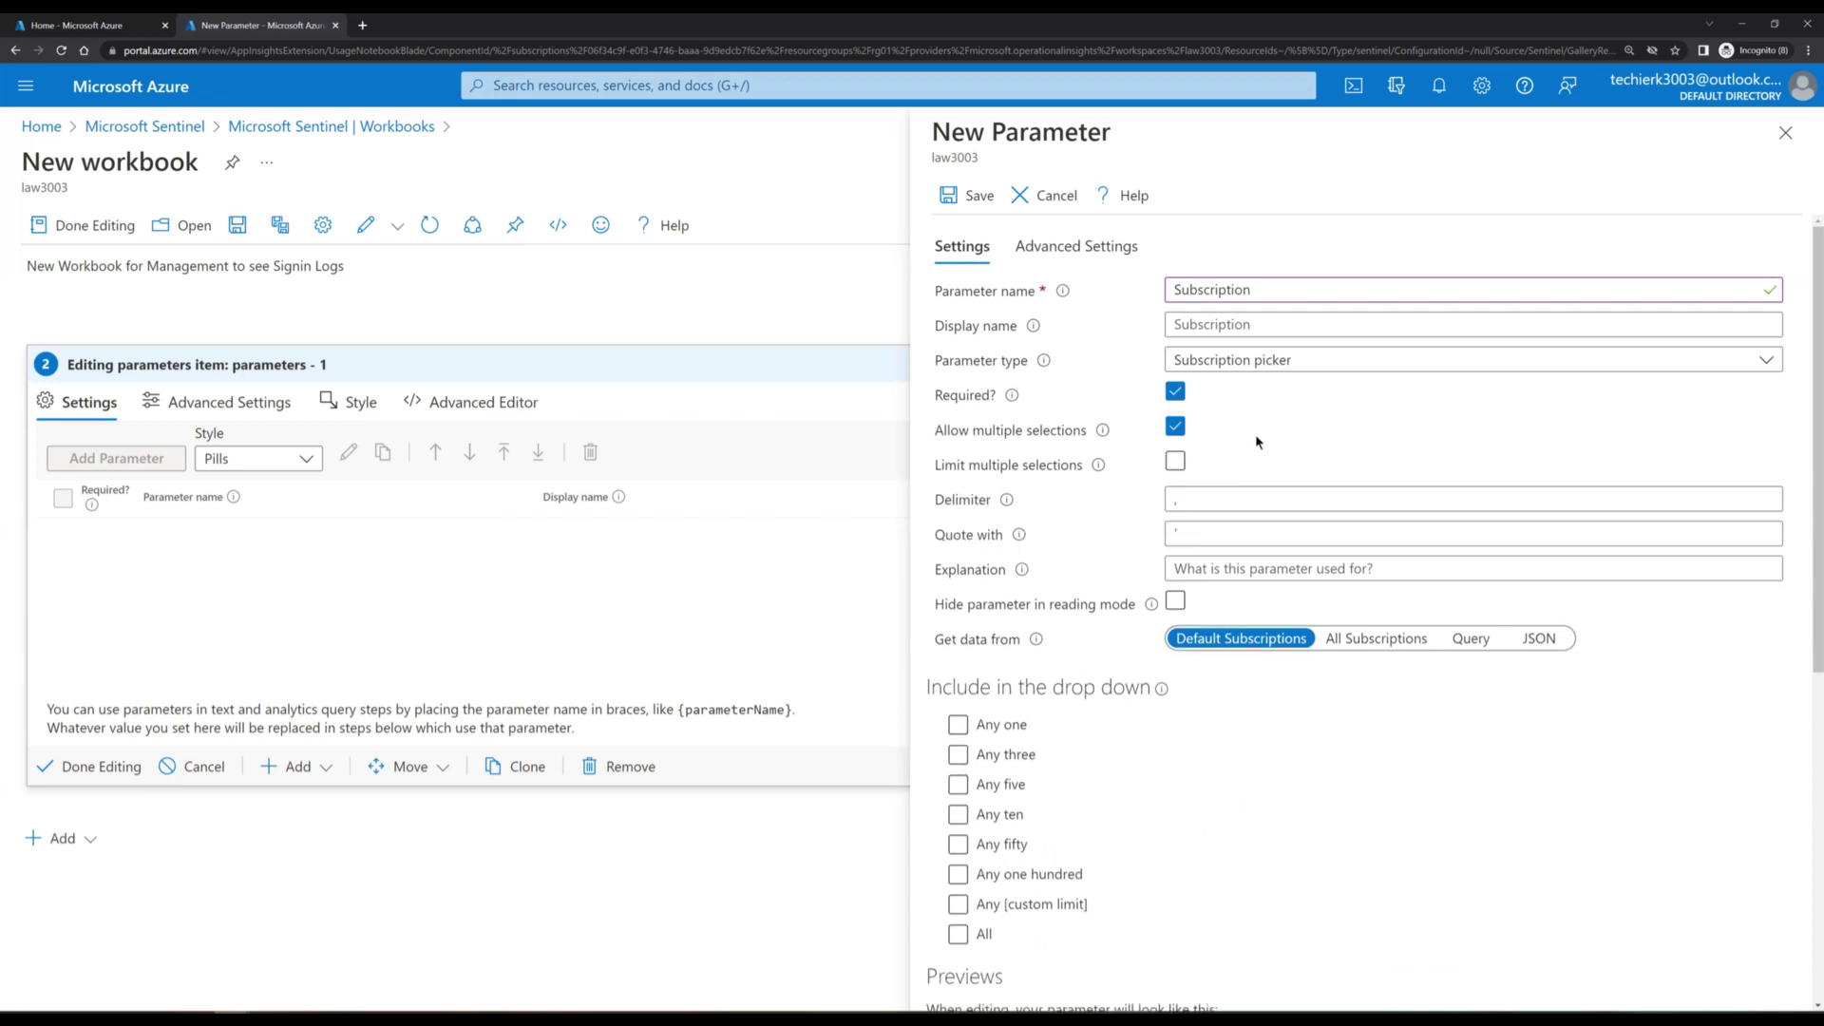
left_click(1175, 427)
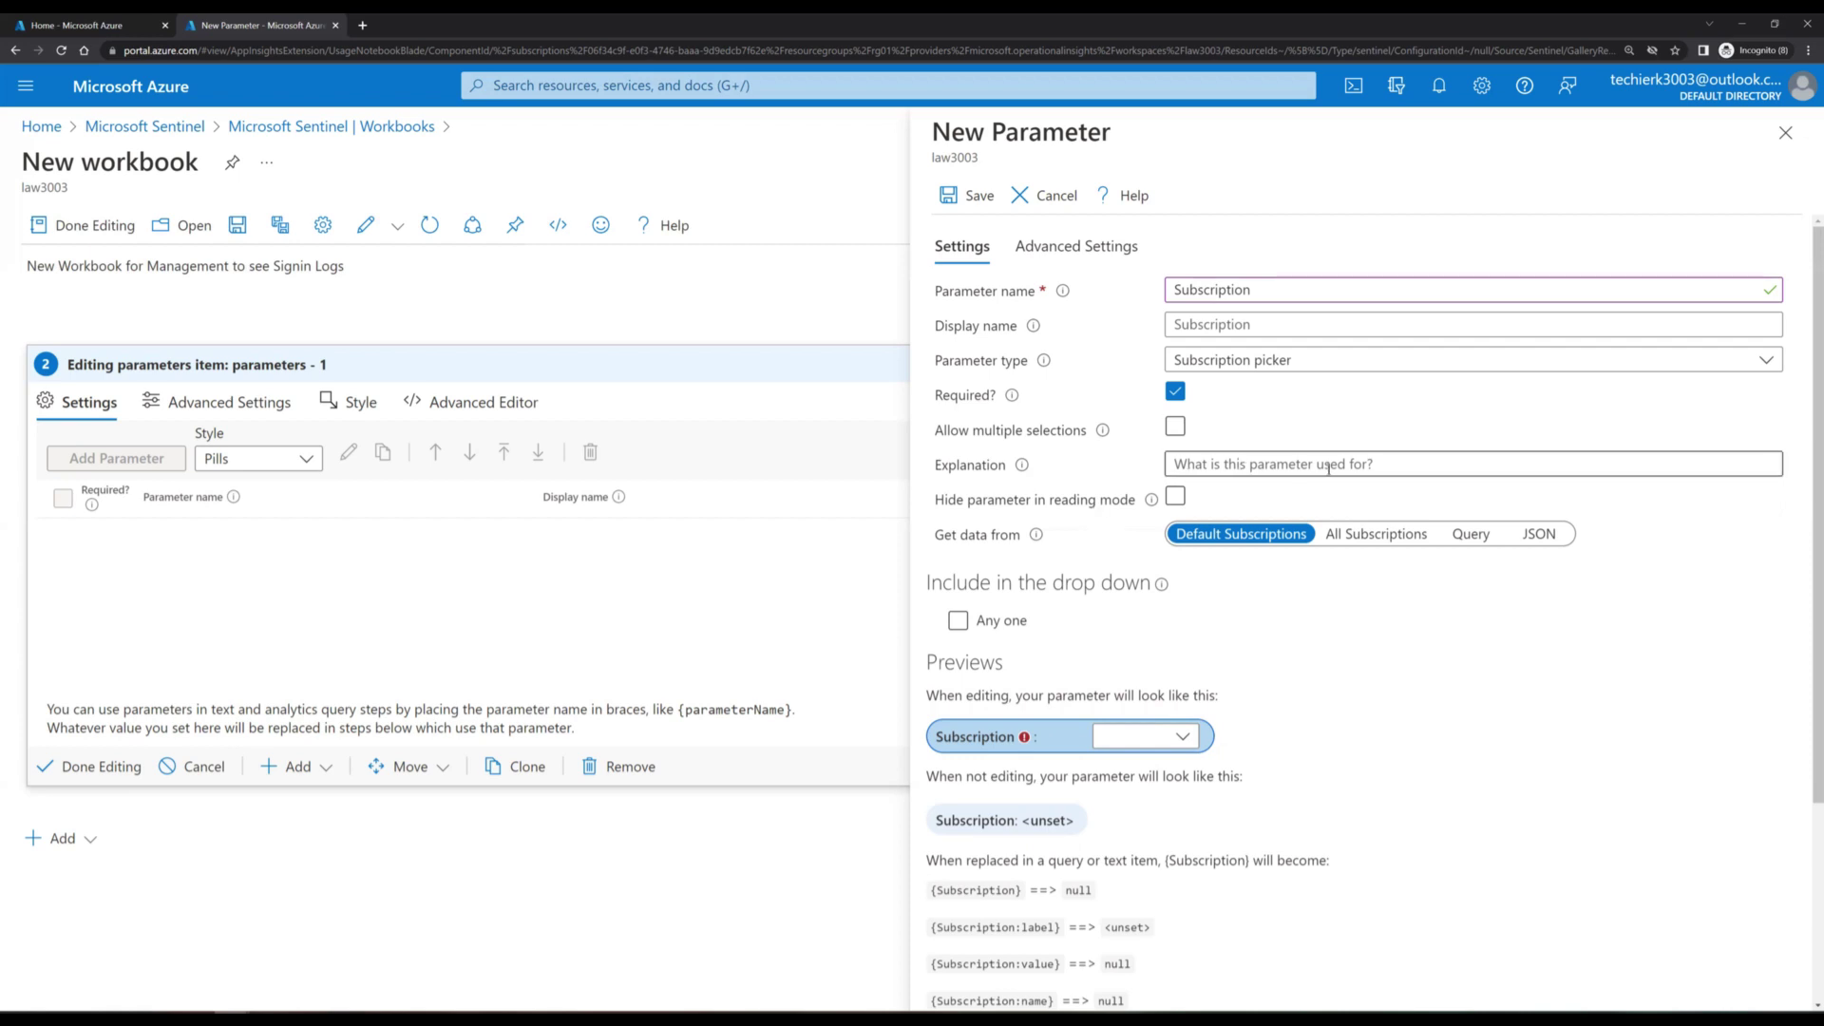
scroll(1368, 662, "down", 1)
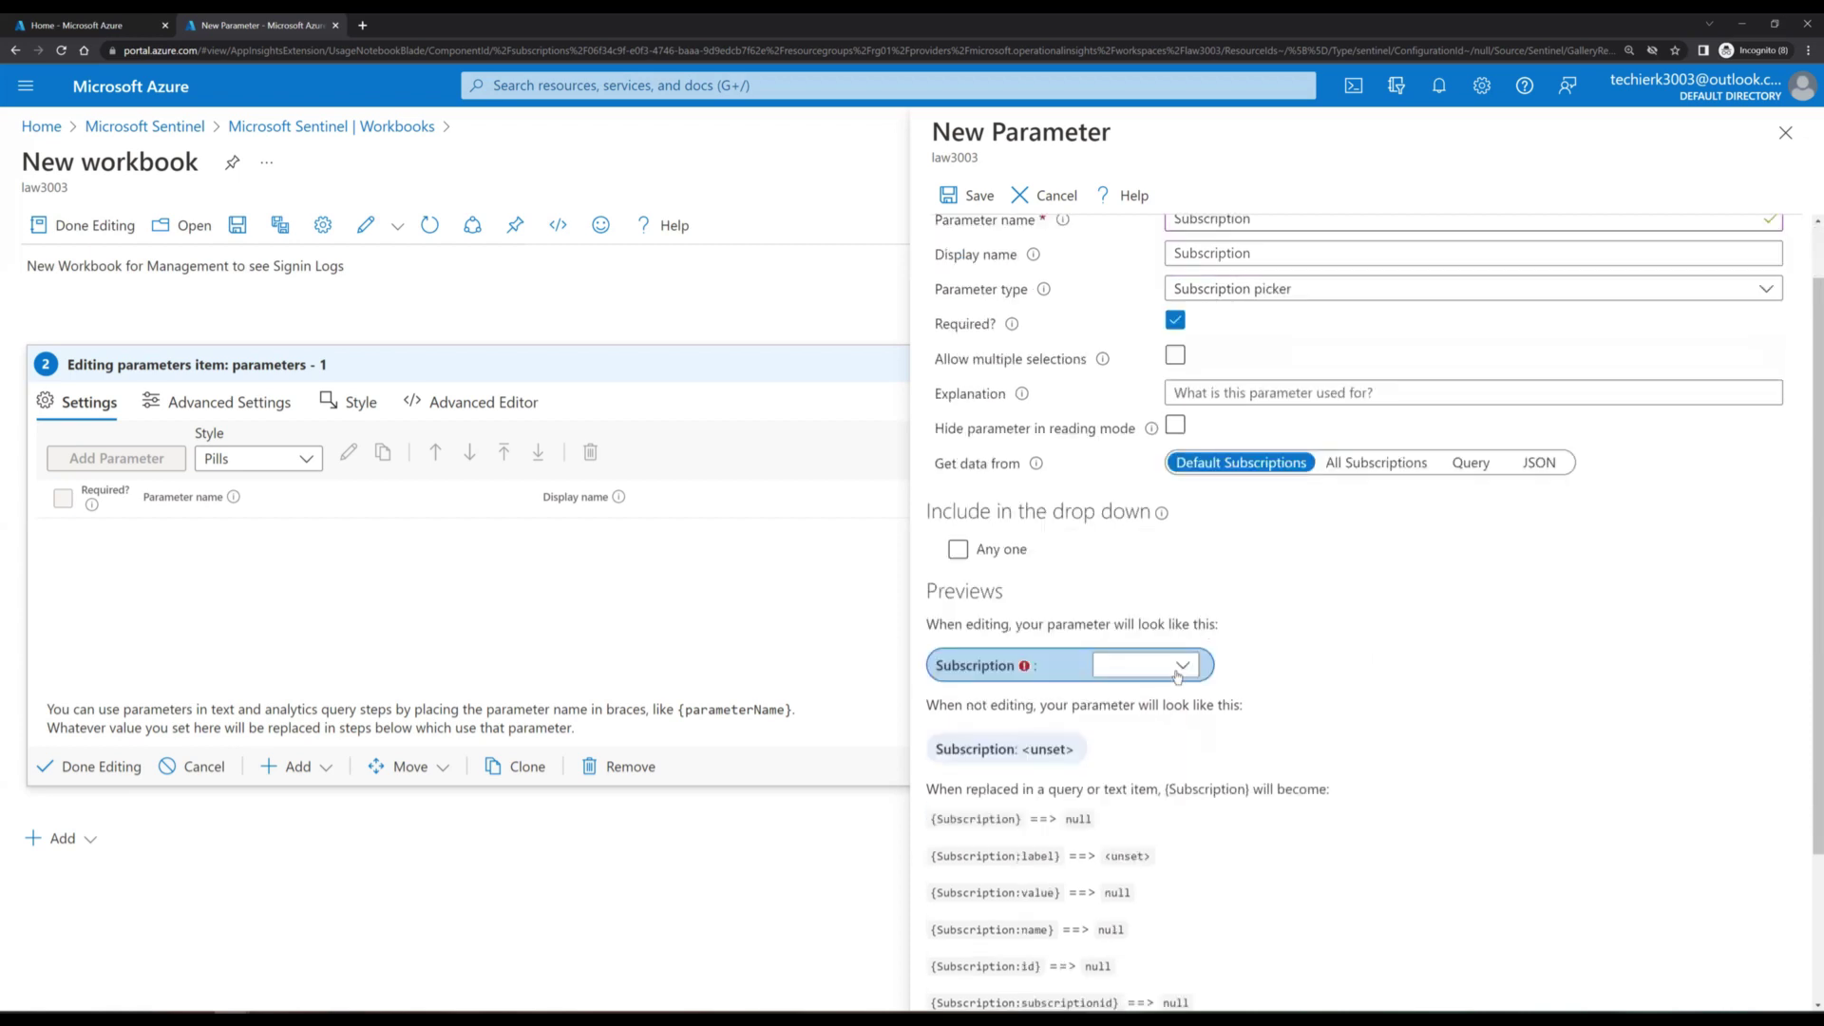
left_click(1185, 667)
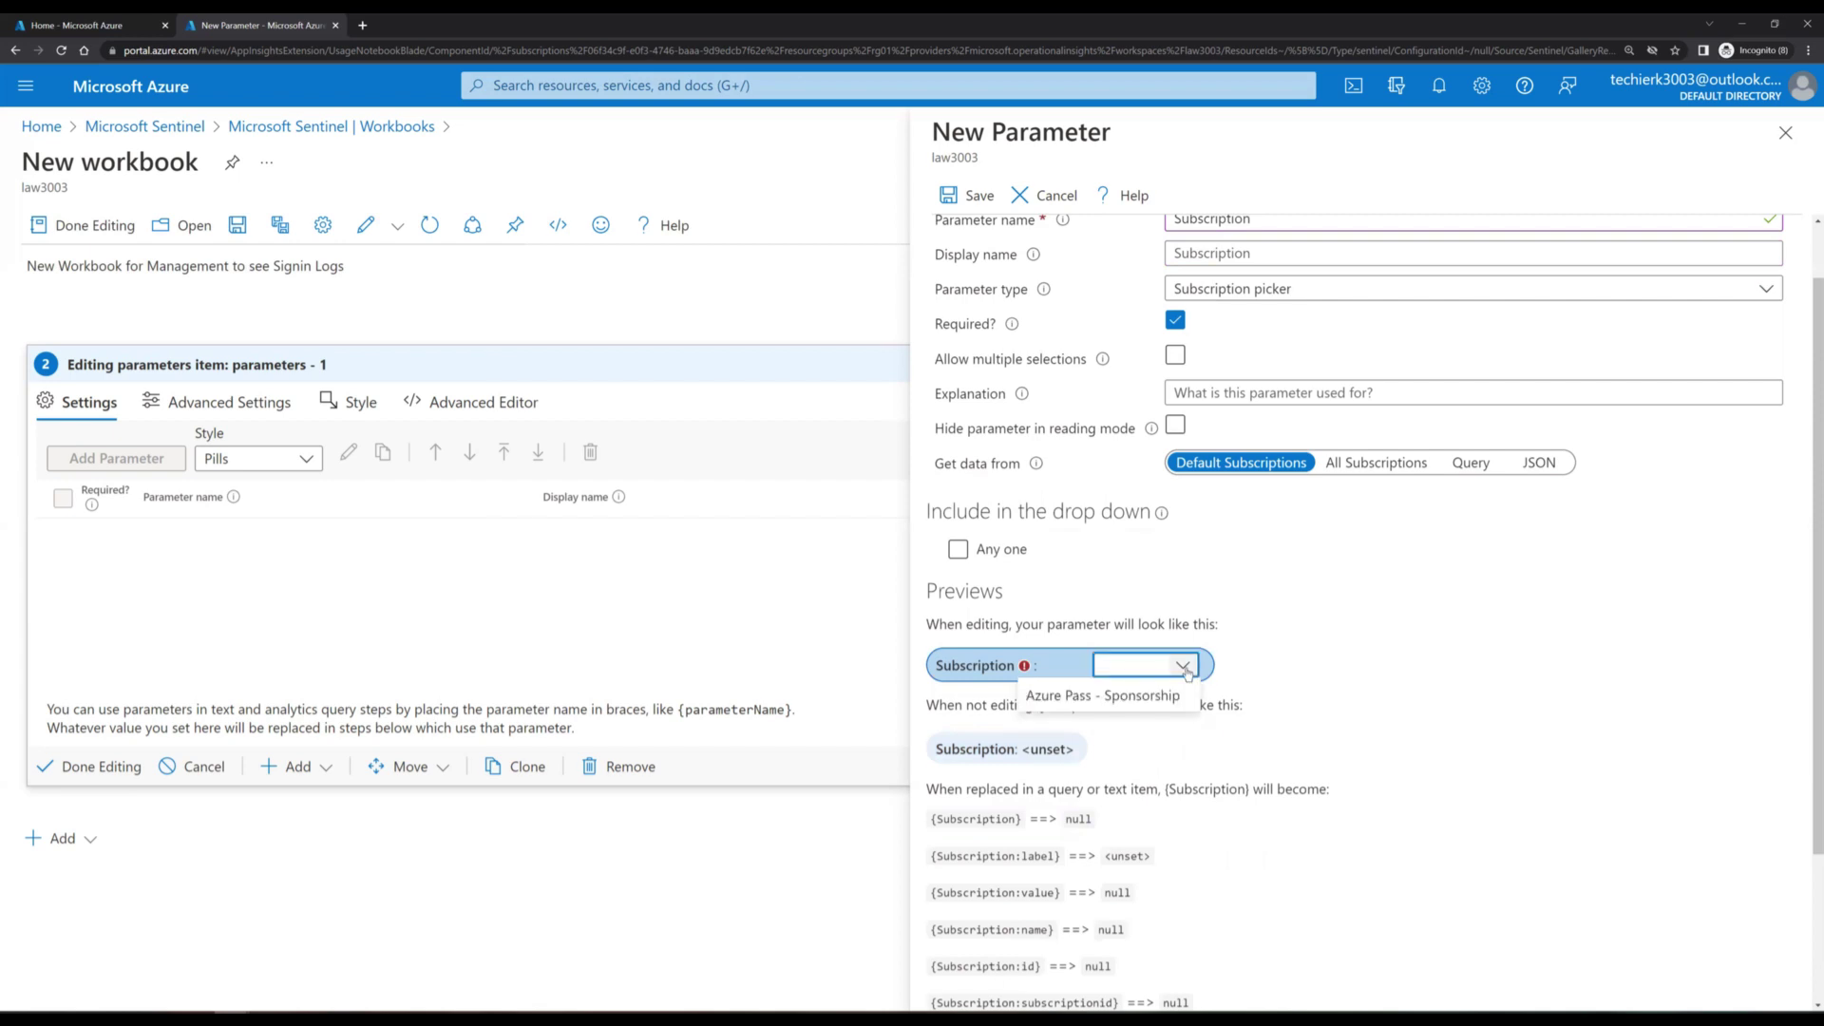
Step: Try including Any one in the Subscription drop-down, pick it in the preview, and exclude the option again
left_click(956, 552)
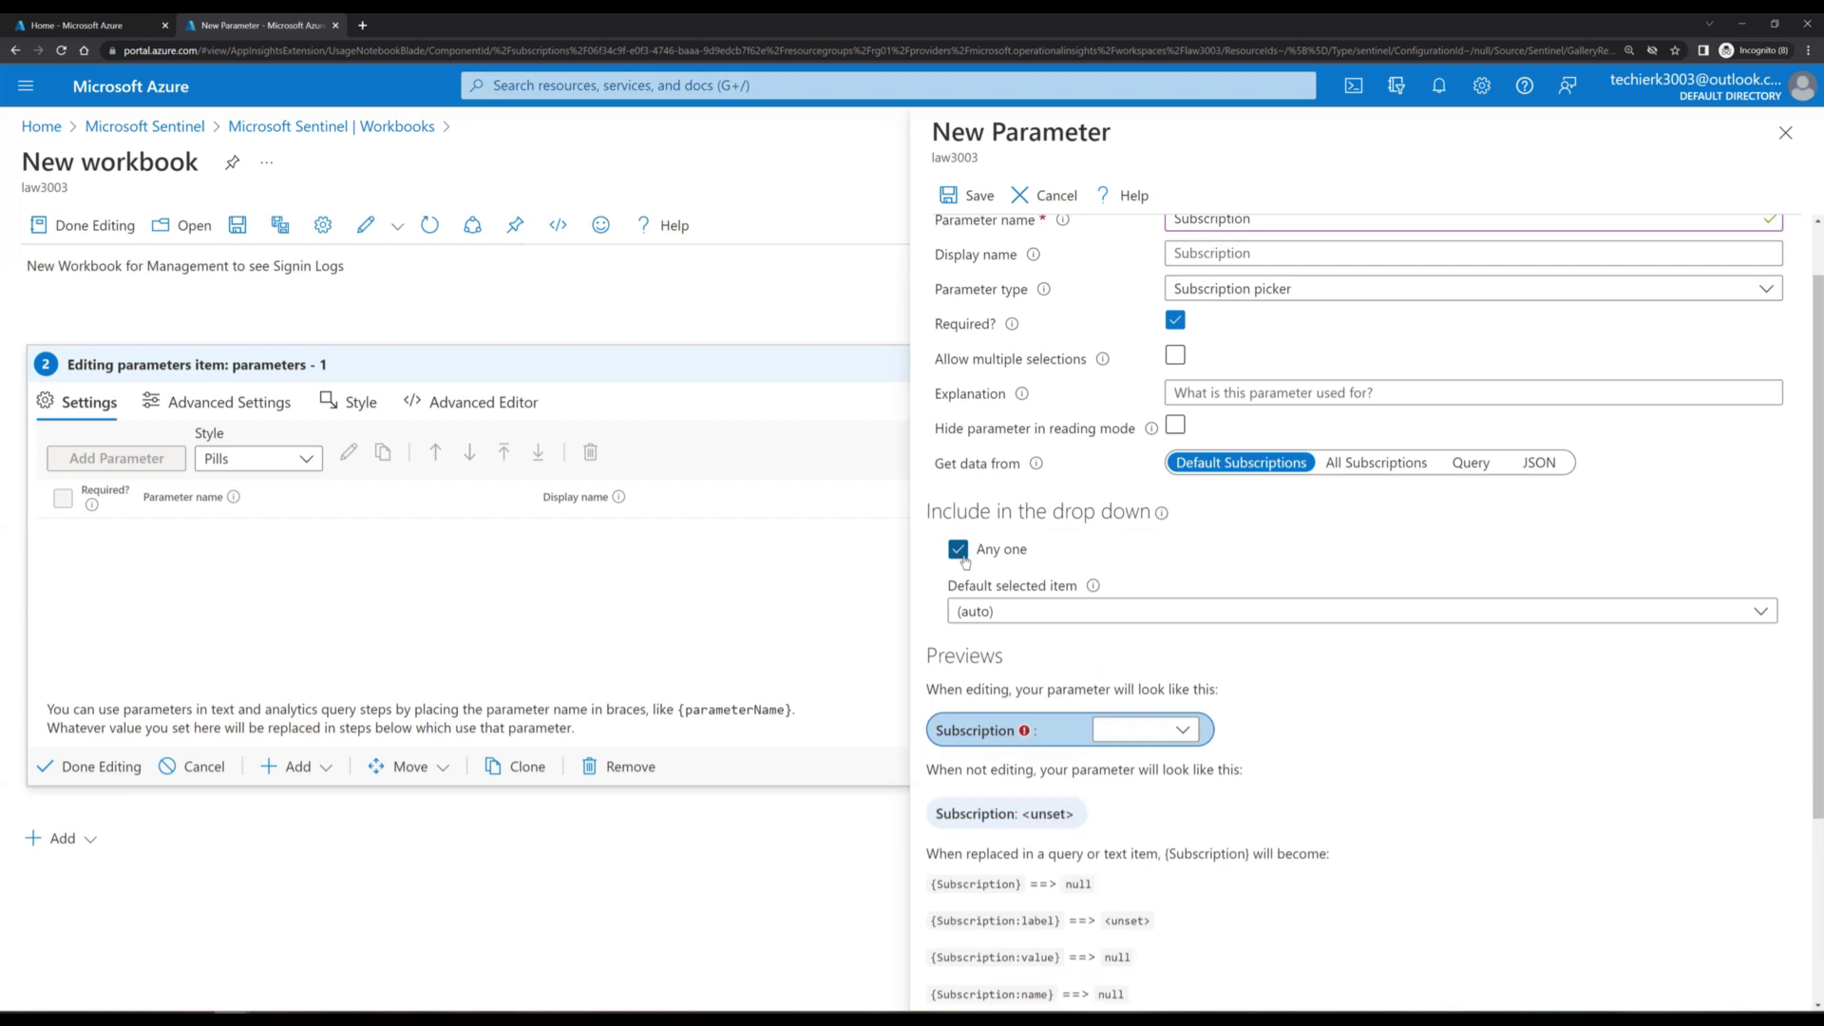
left_click(1182, 730)
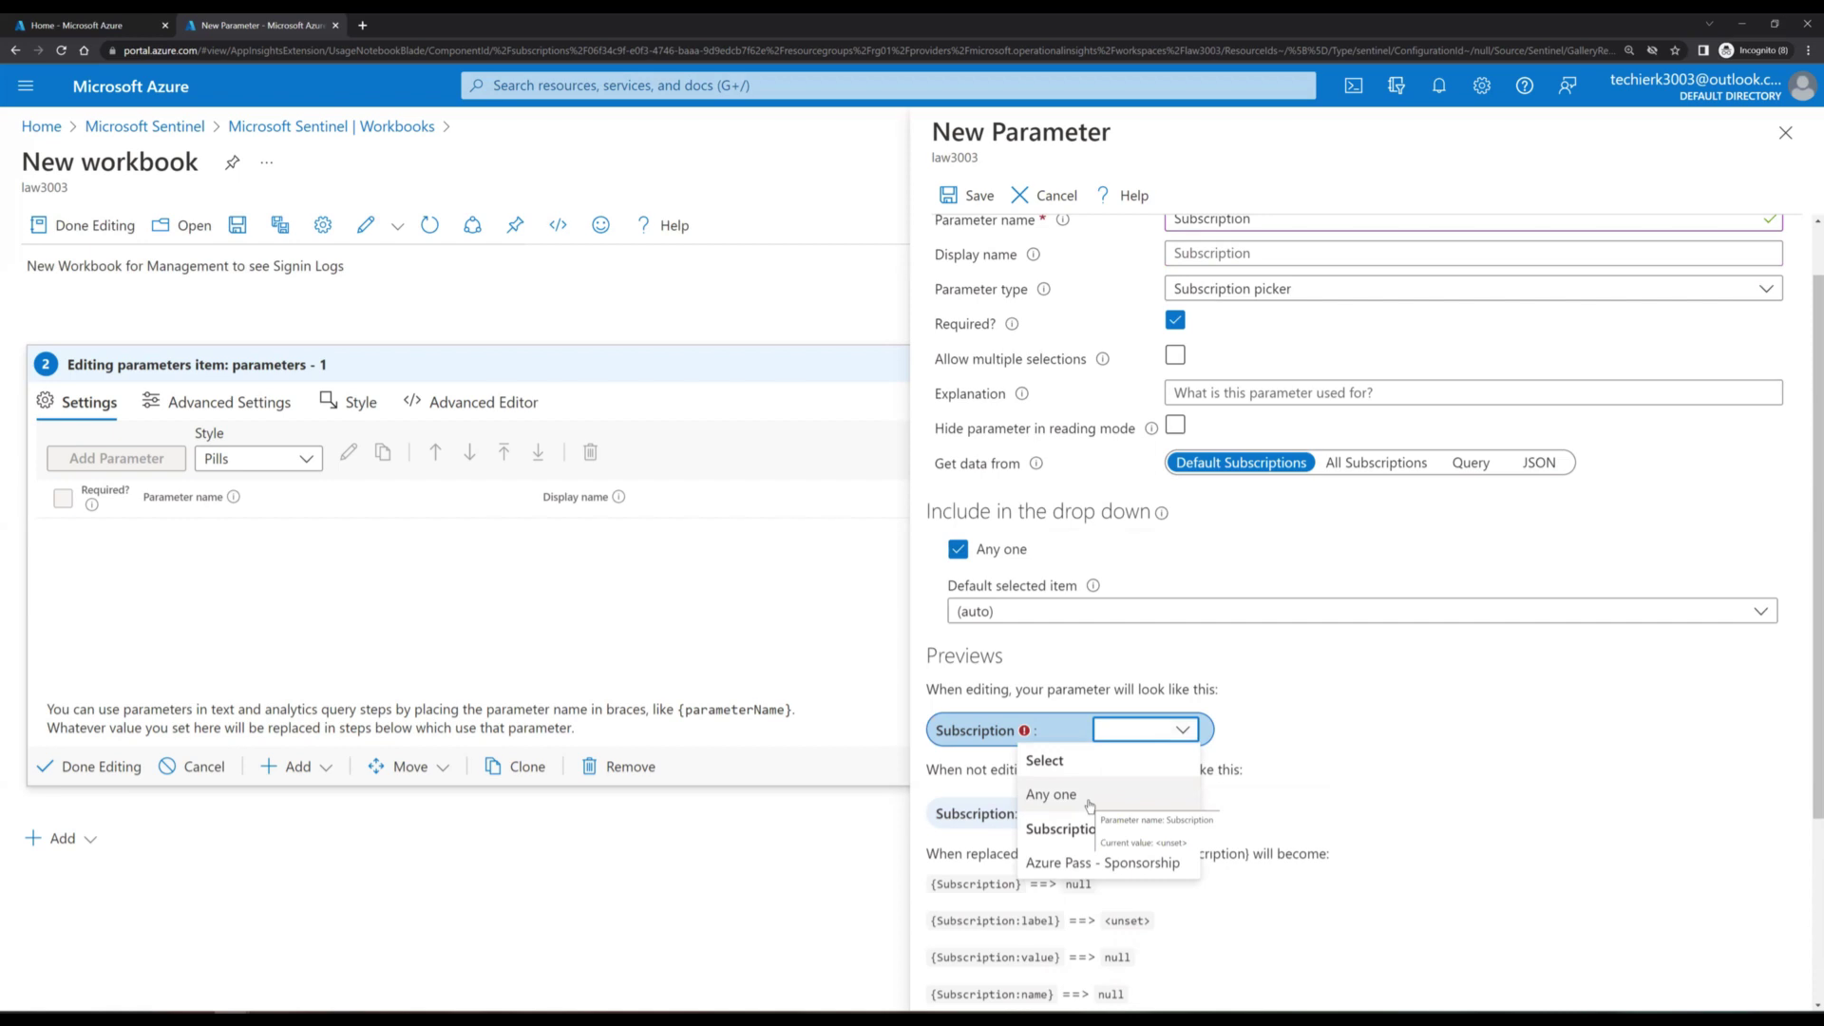
left_click(1051, 794)
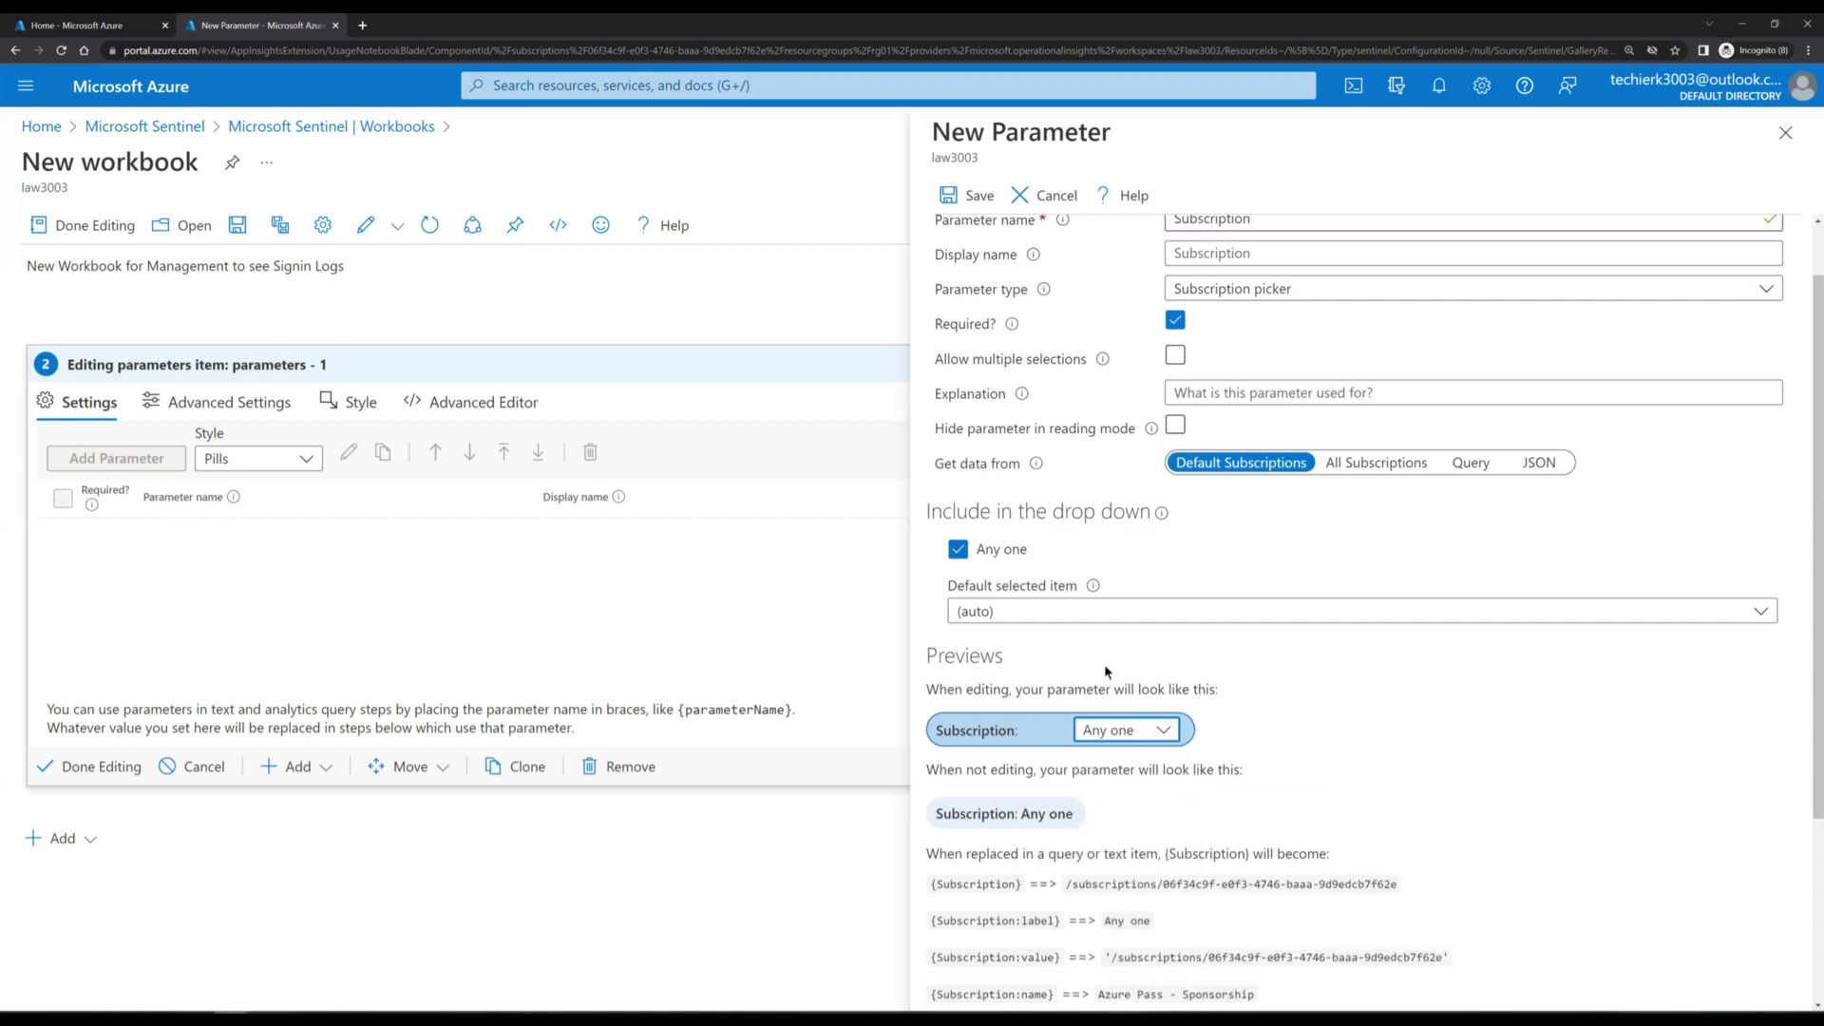
left_click(1000, 618)
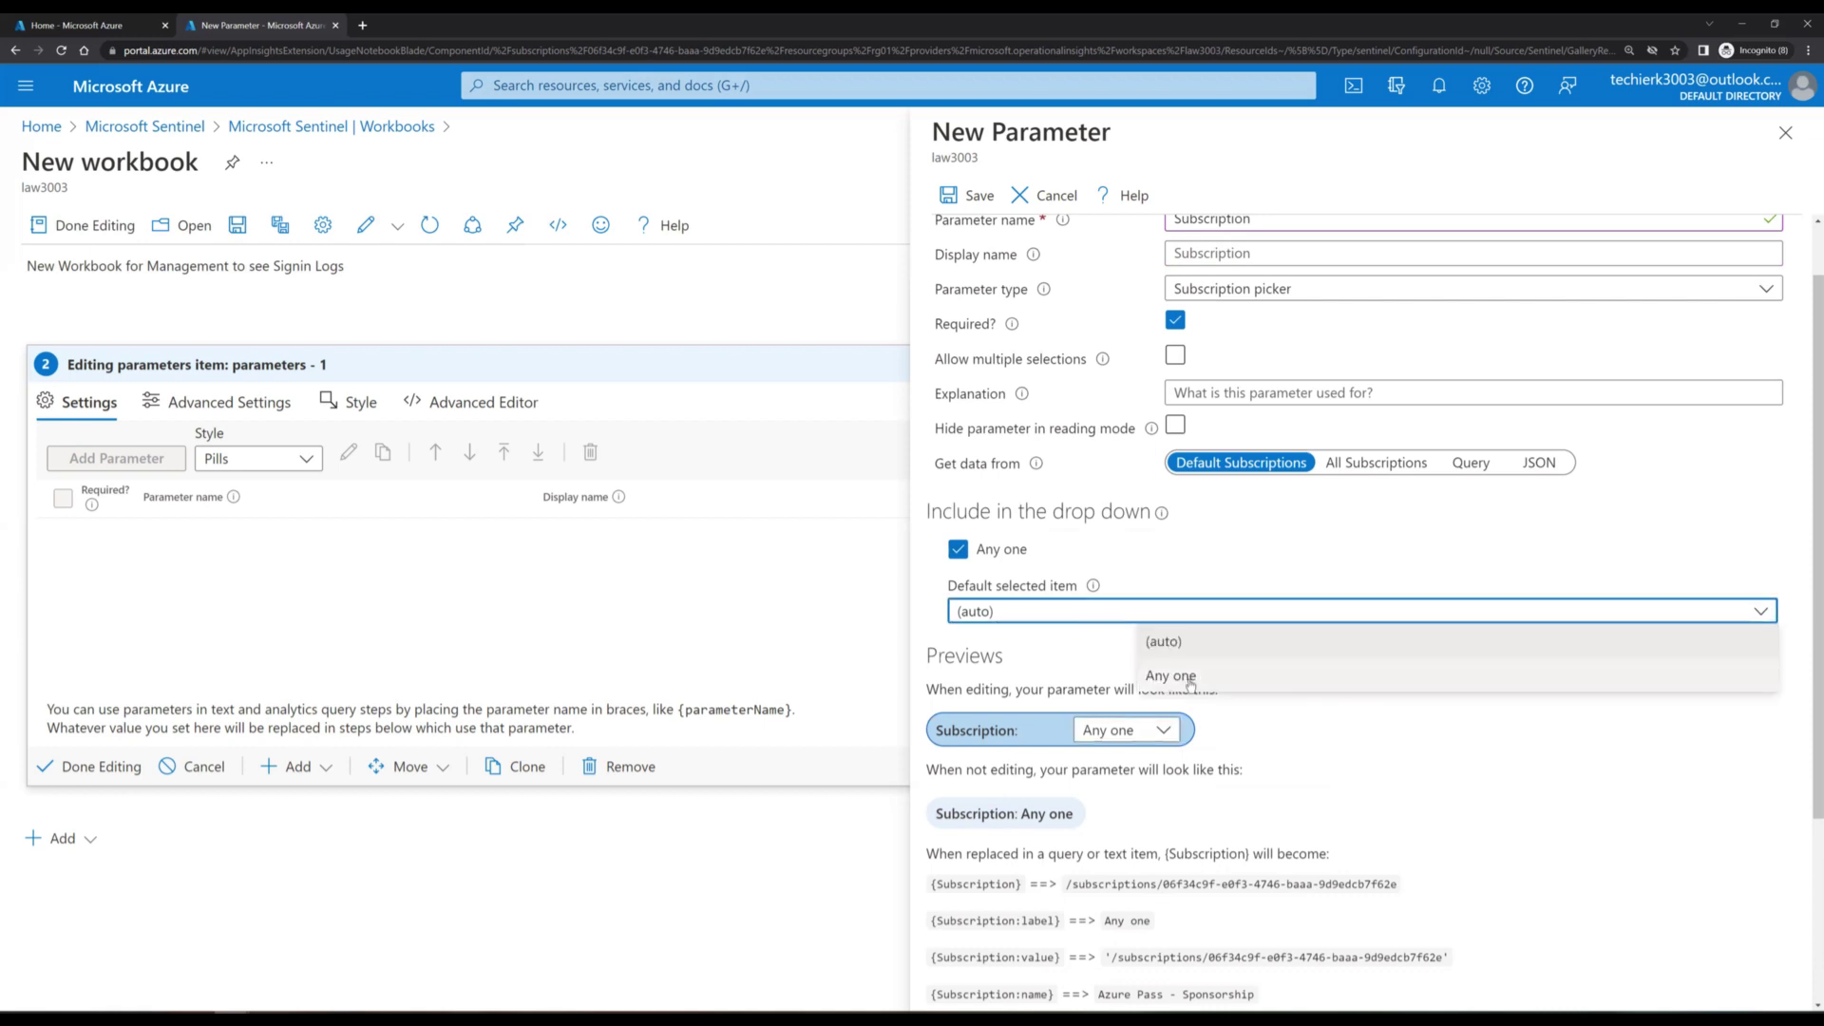
left_click(1076, 646)
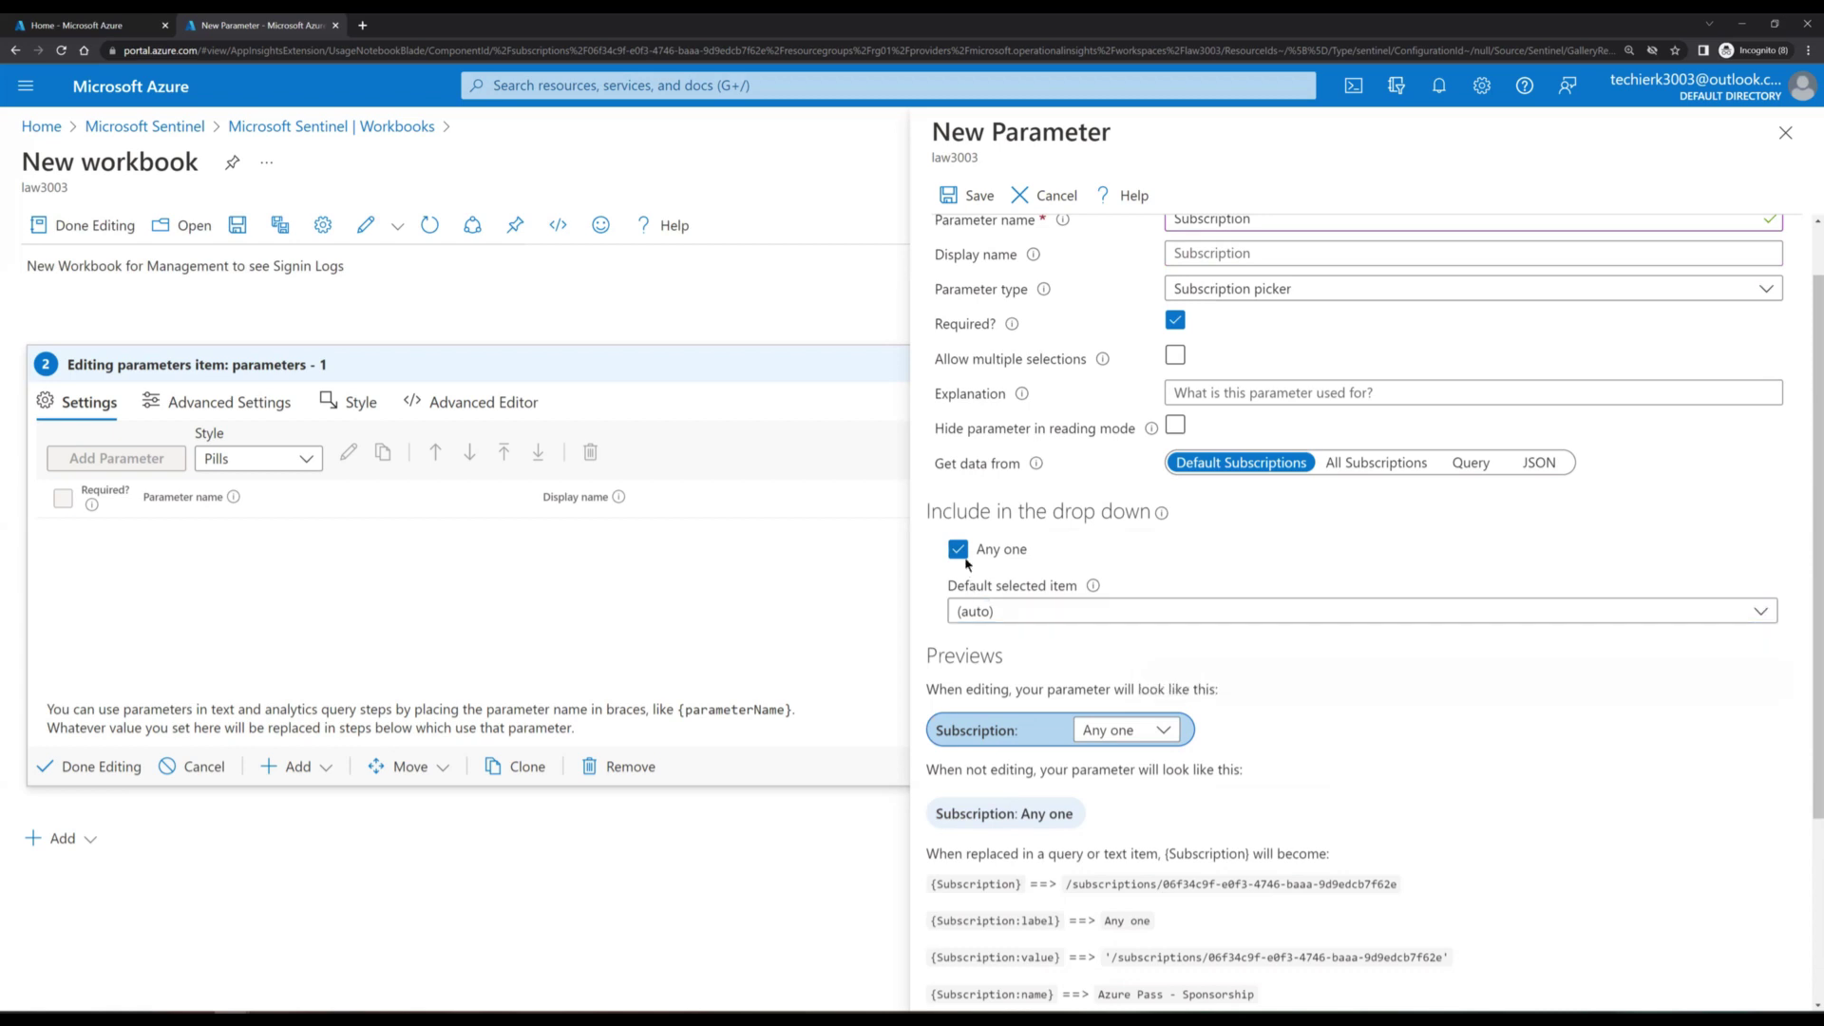
left_click(957, 550)
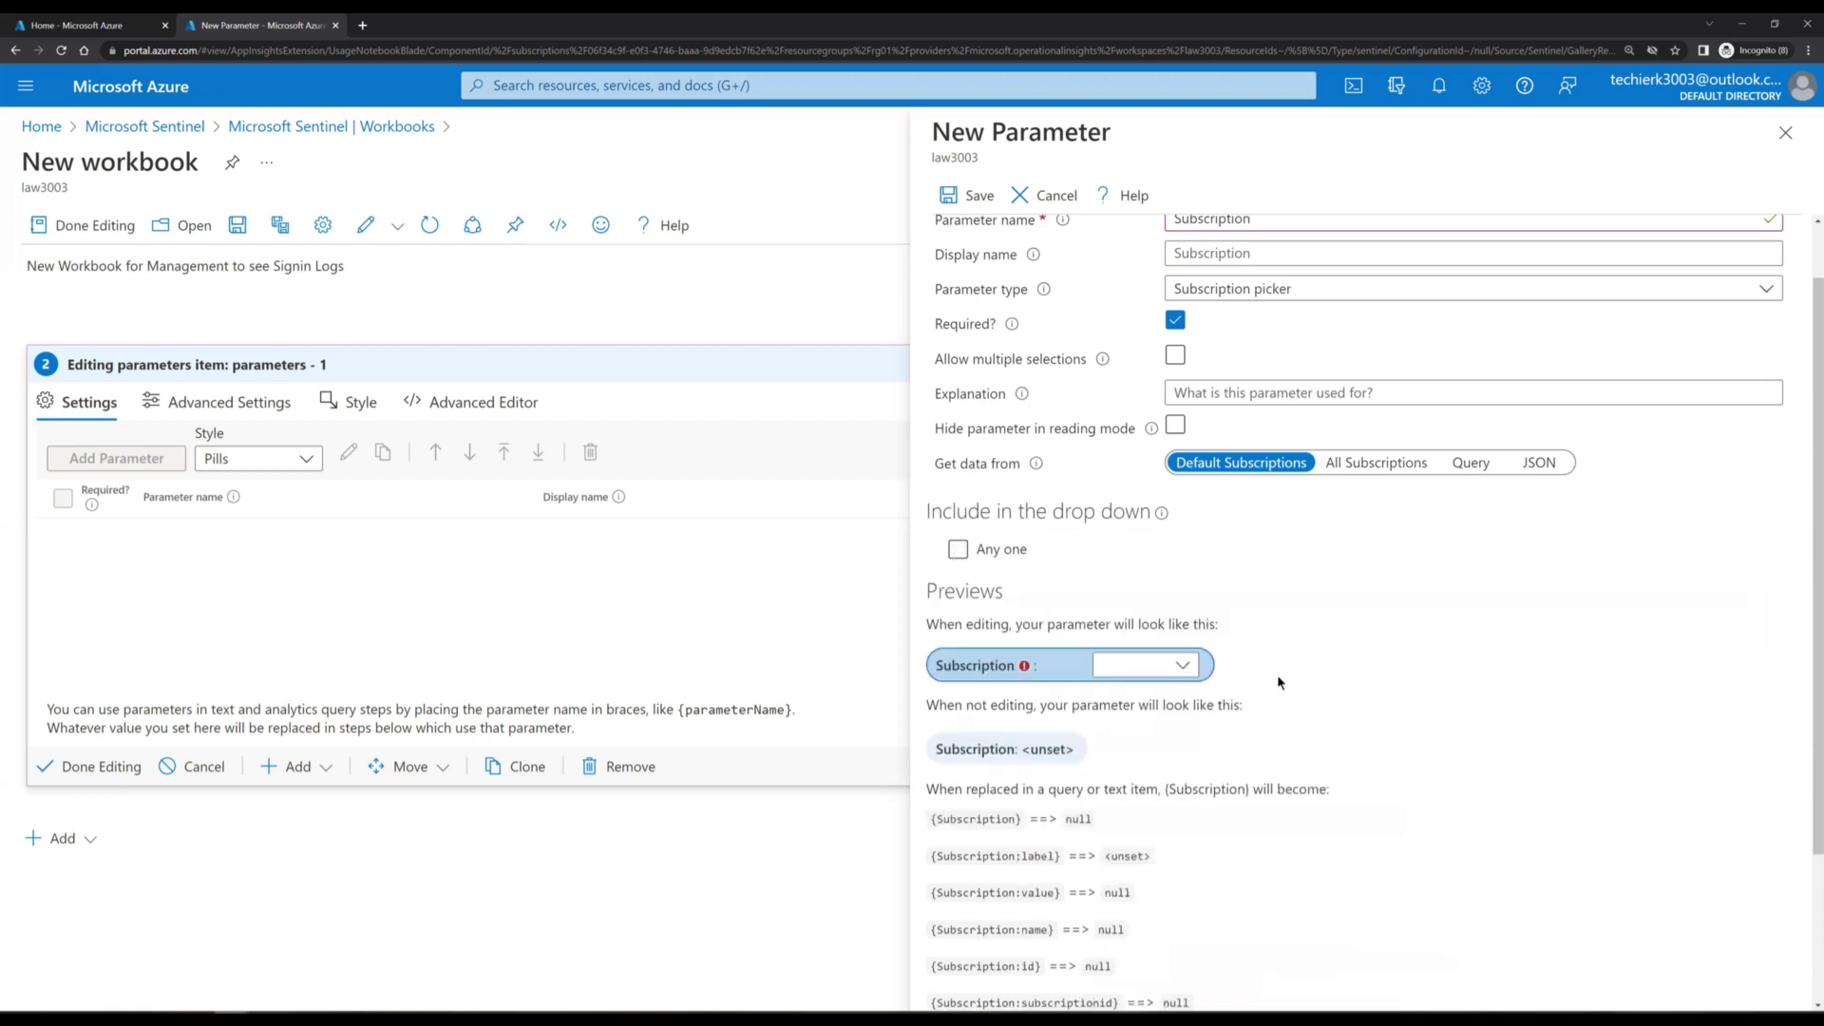
Step: Choose Azure Pass - Sponsorship in the Subscription preview, review the replacement values, and save the parameter
left_click(1188, 668)
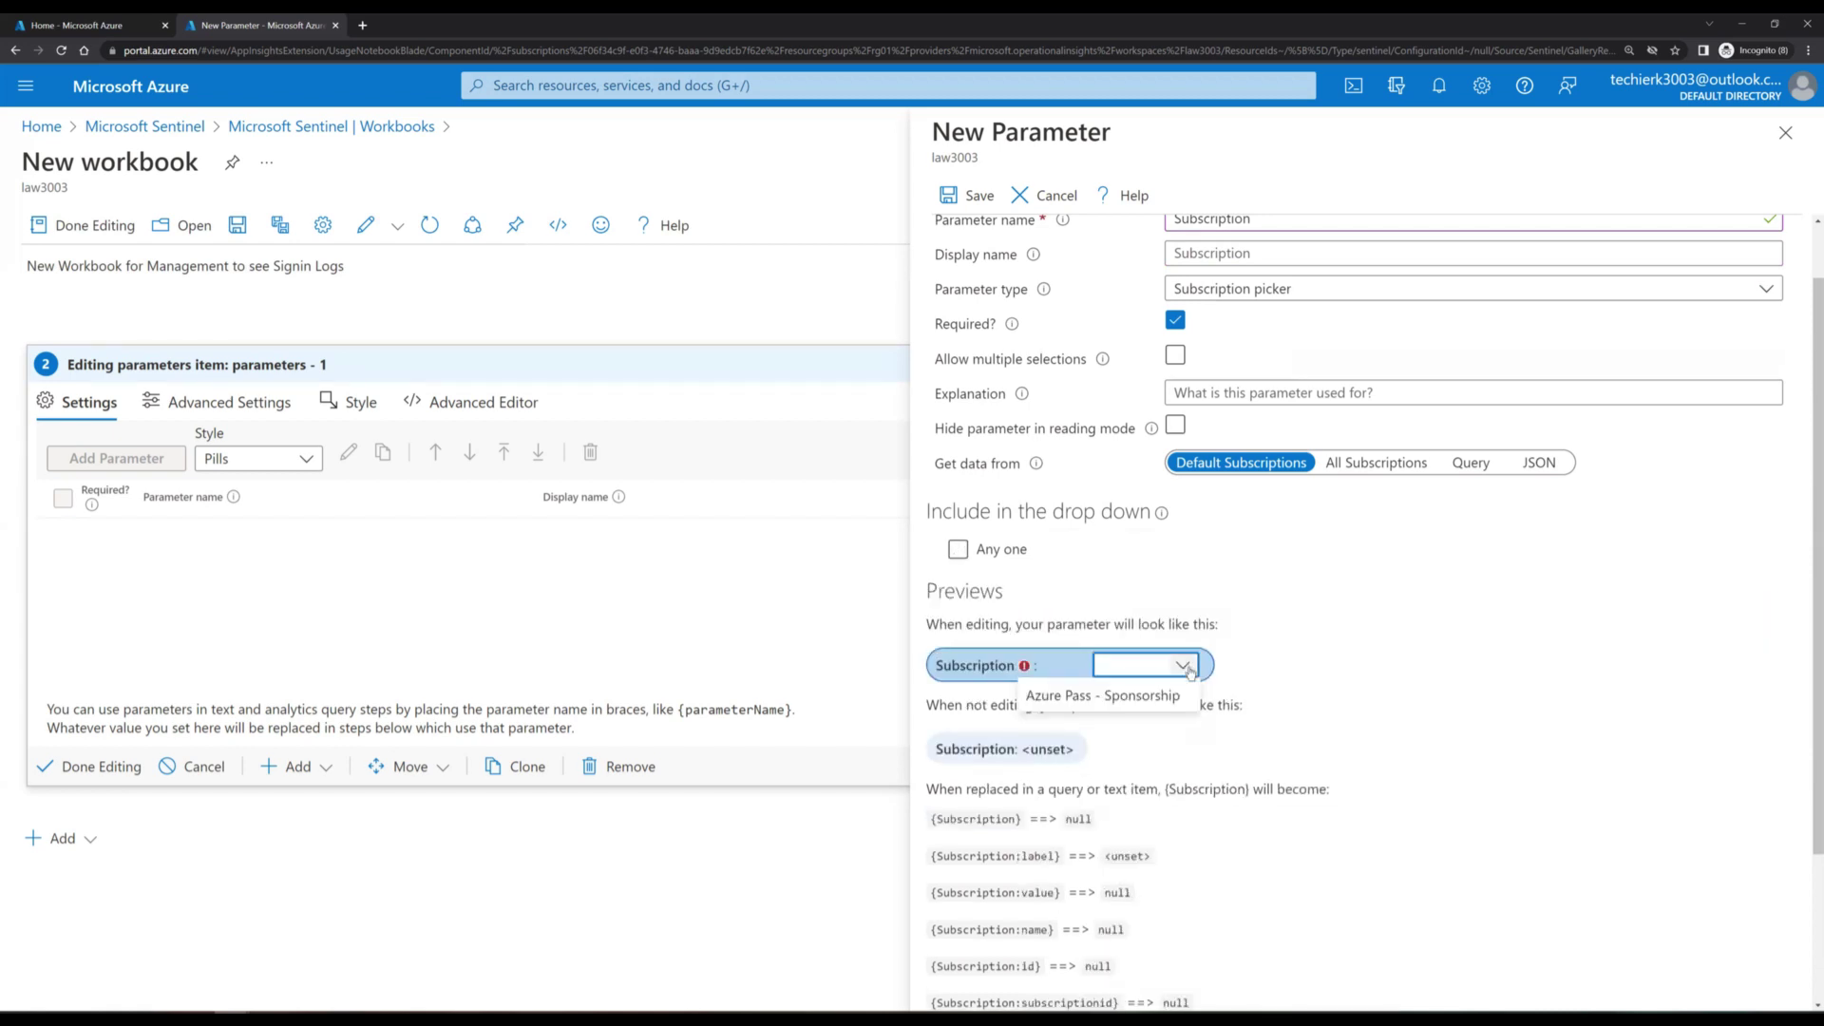
left_click(1135, 697)
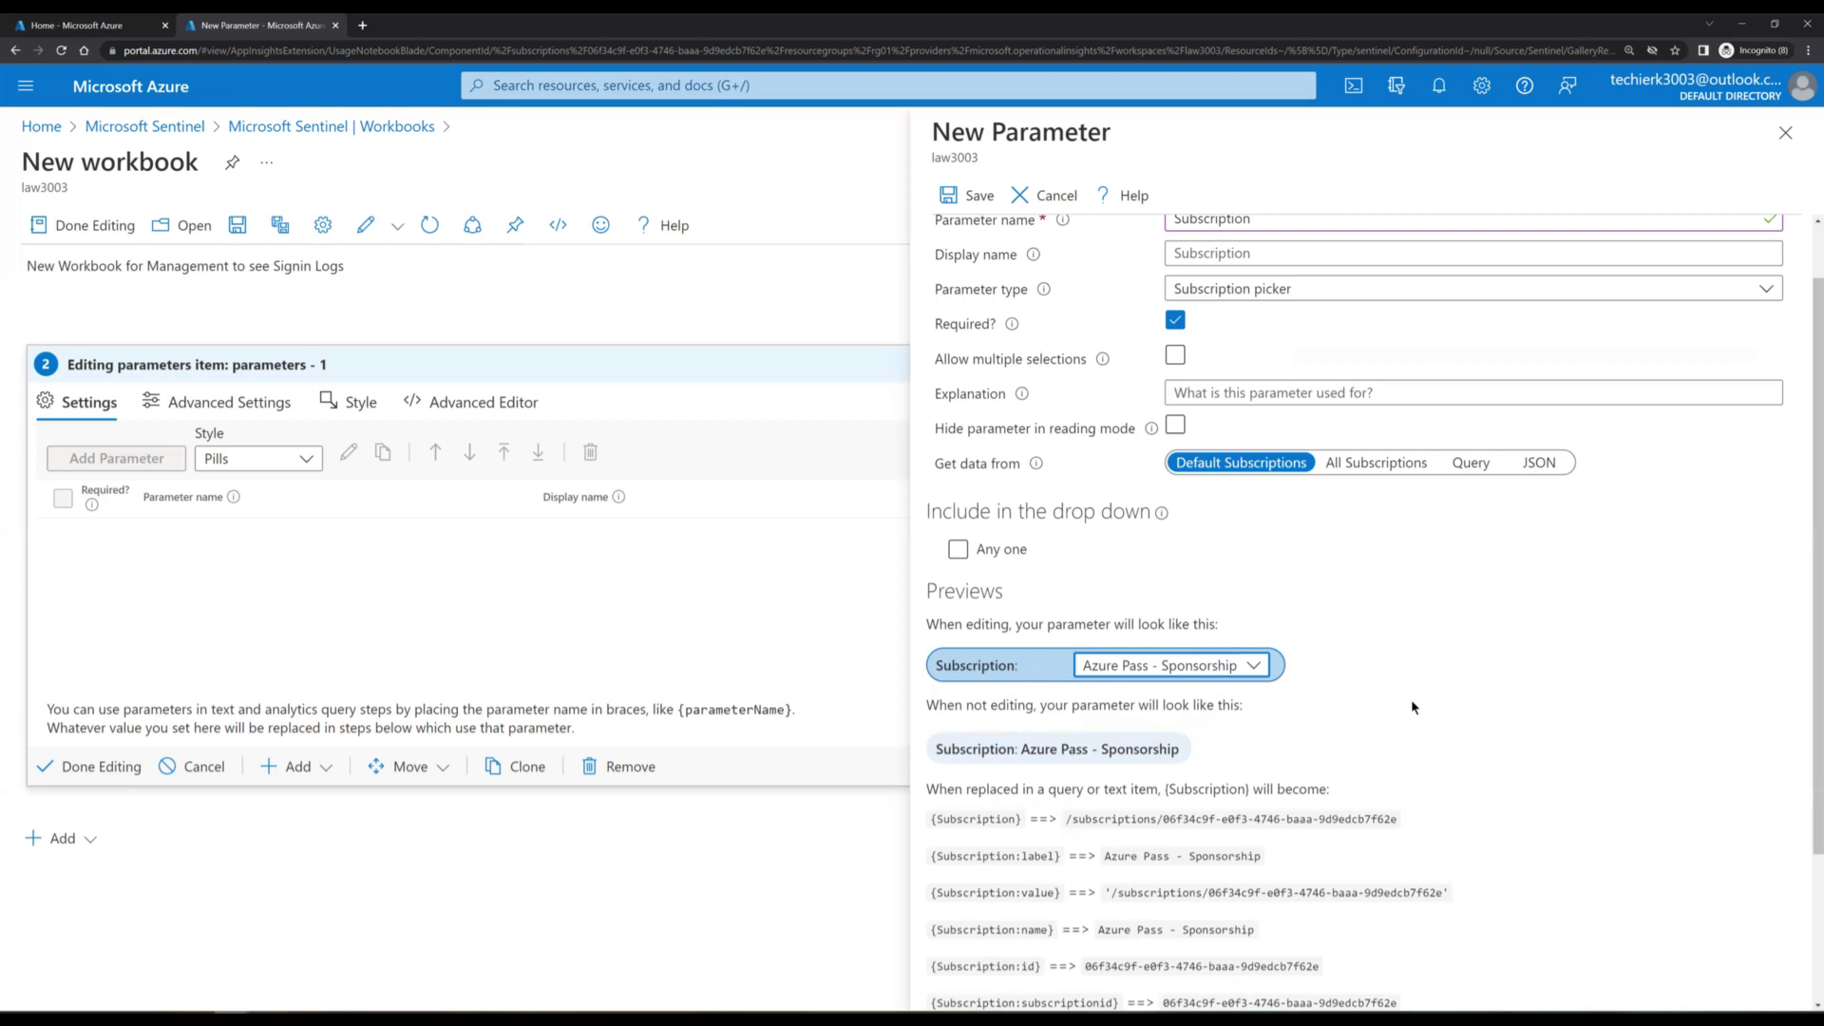
scroll(1412, 707, "down", 2)
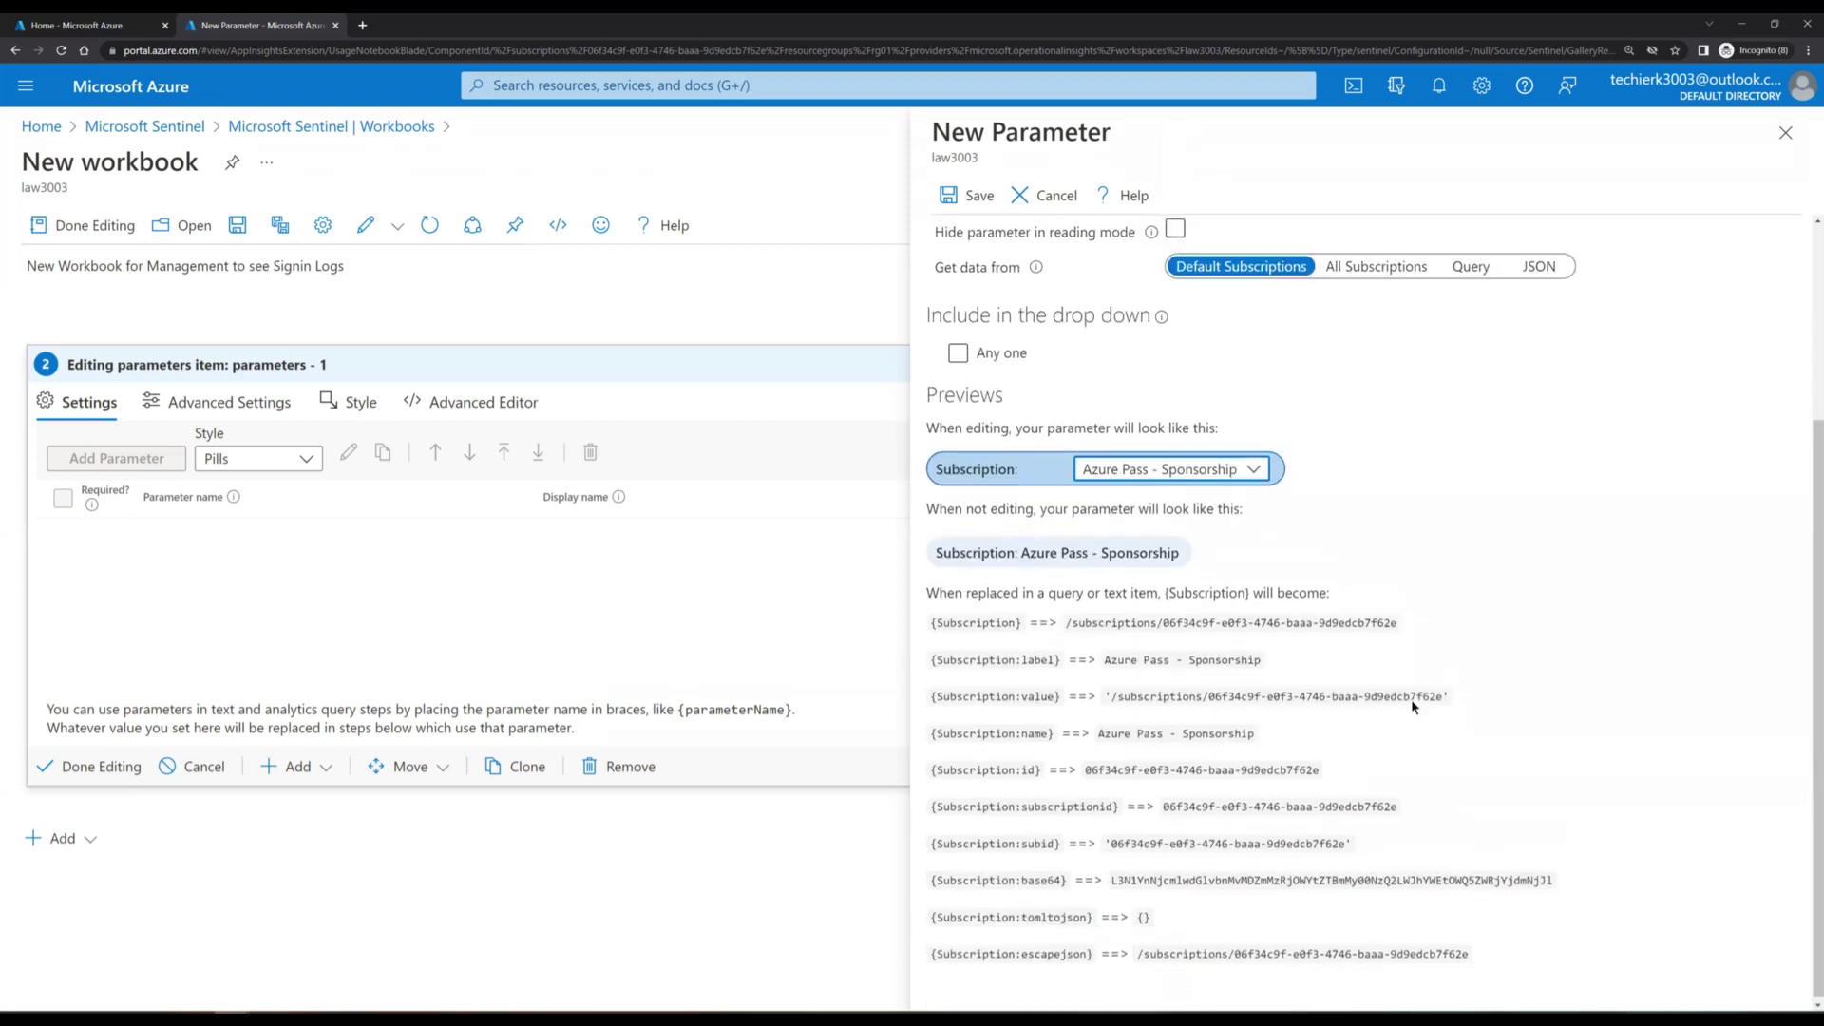
scroll(1412, 707, "up", 3)
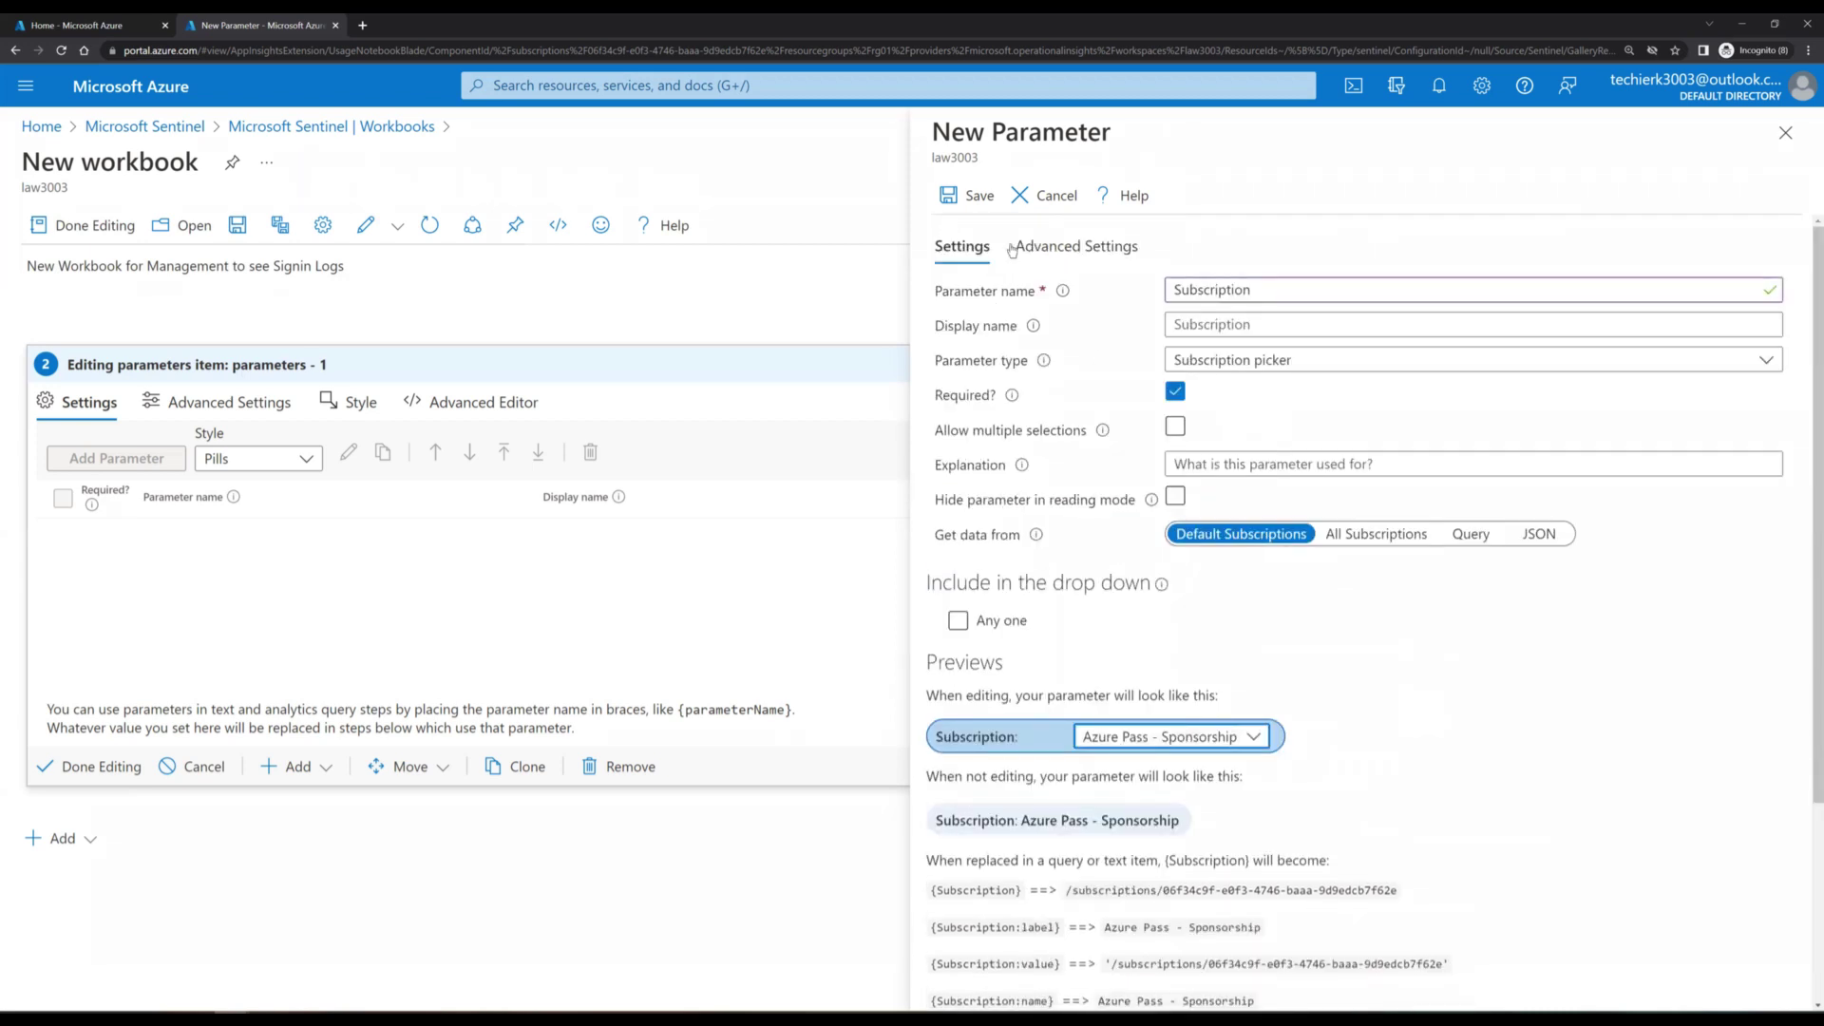
left_click(968, 202)
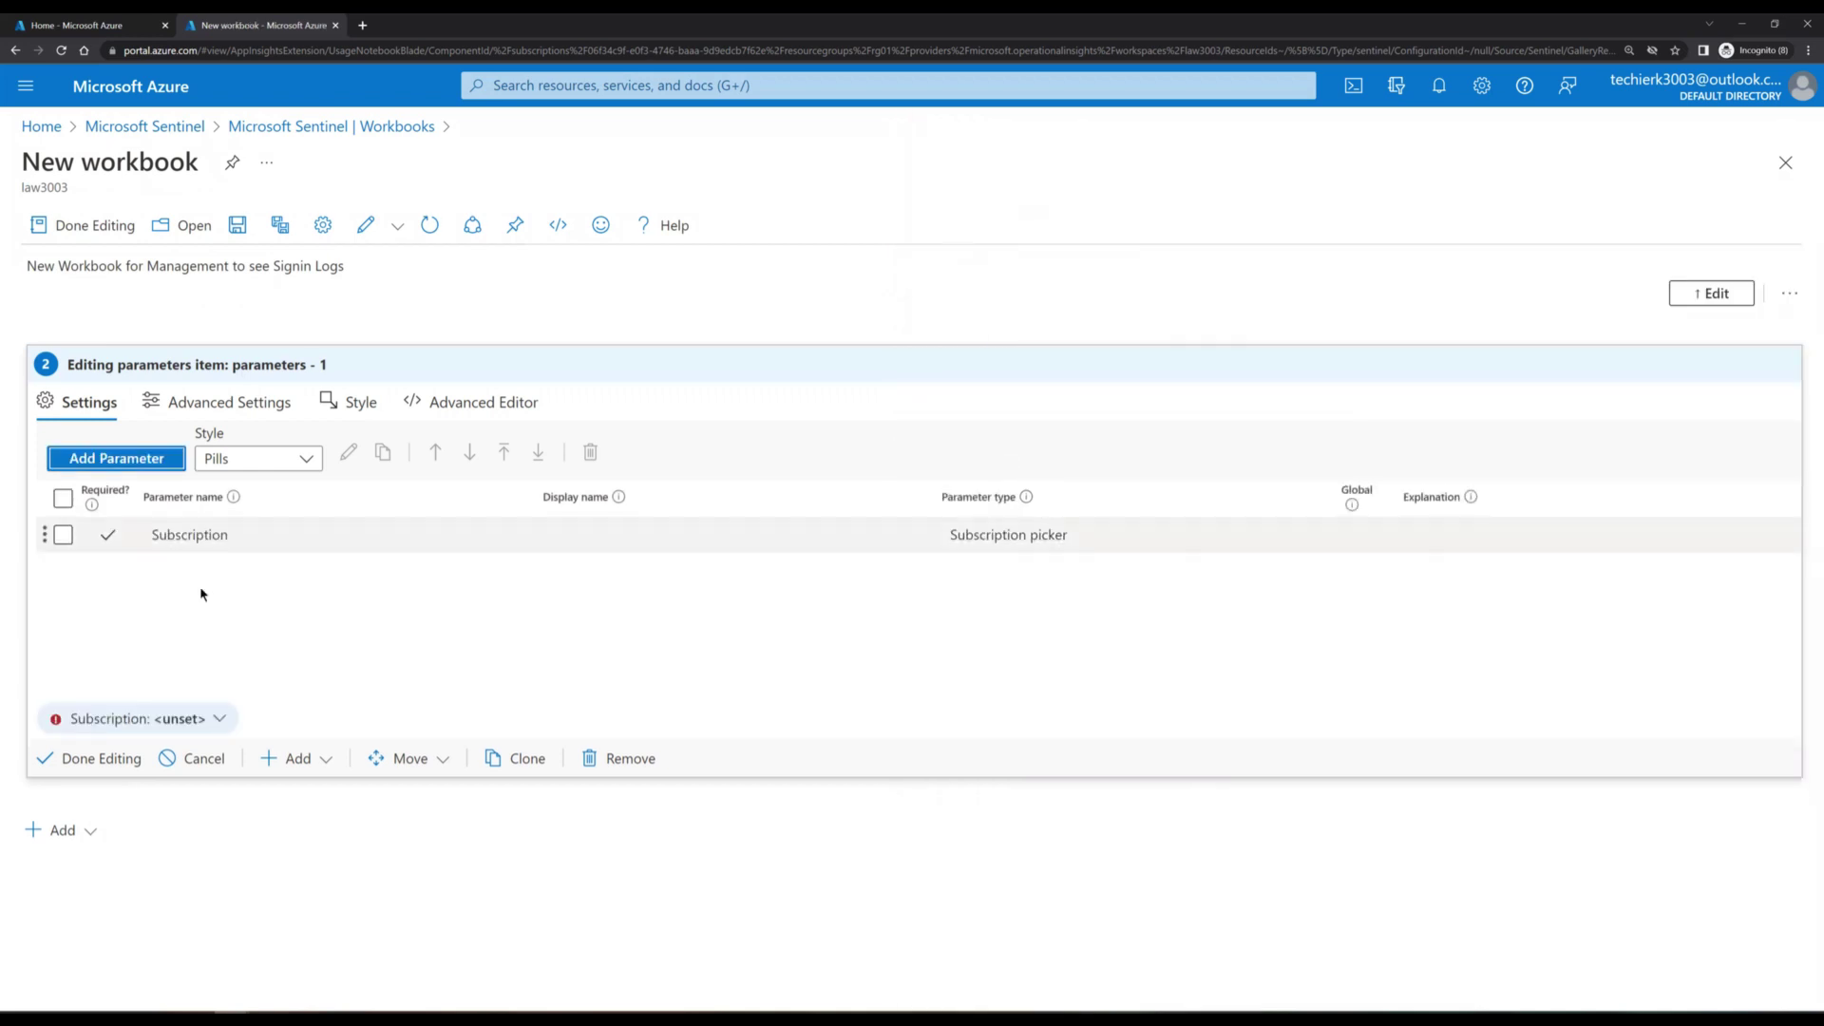
left_click(310, 466)
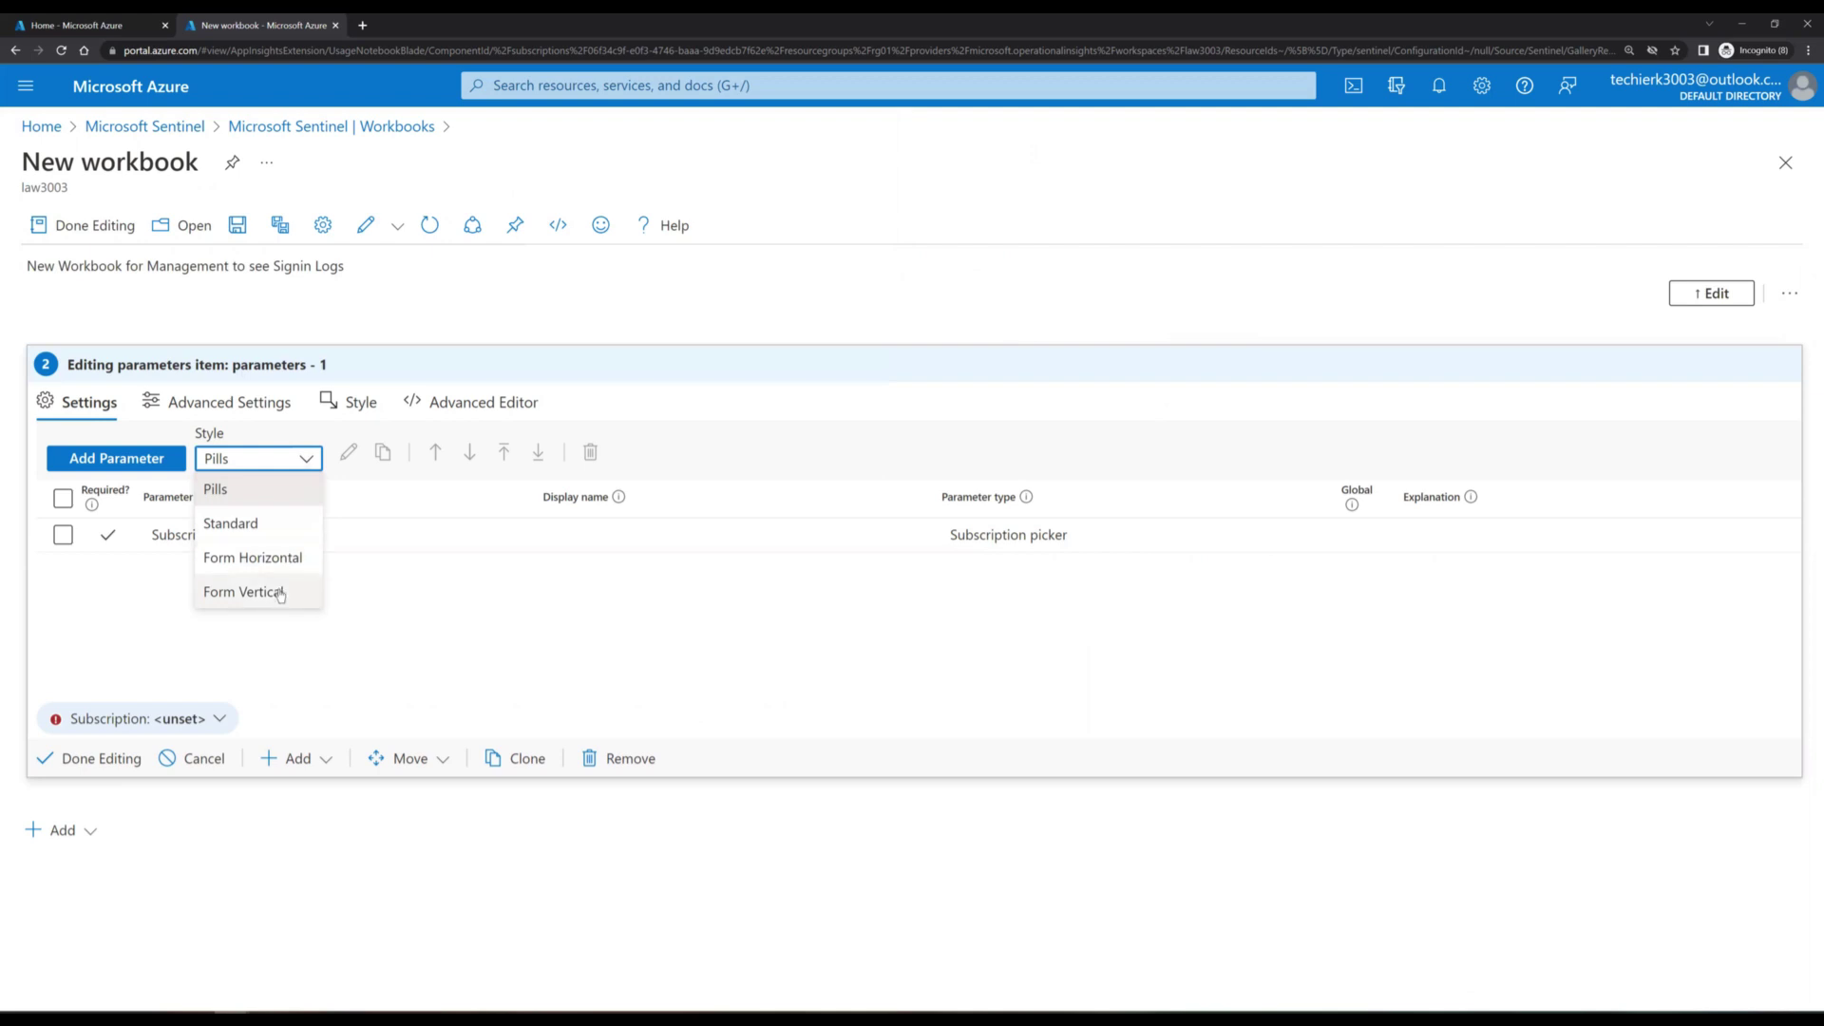
left_click(143, 623)
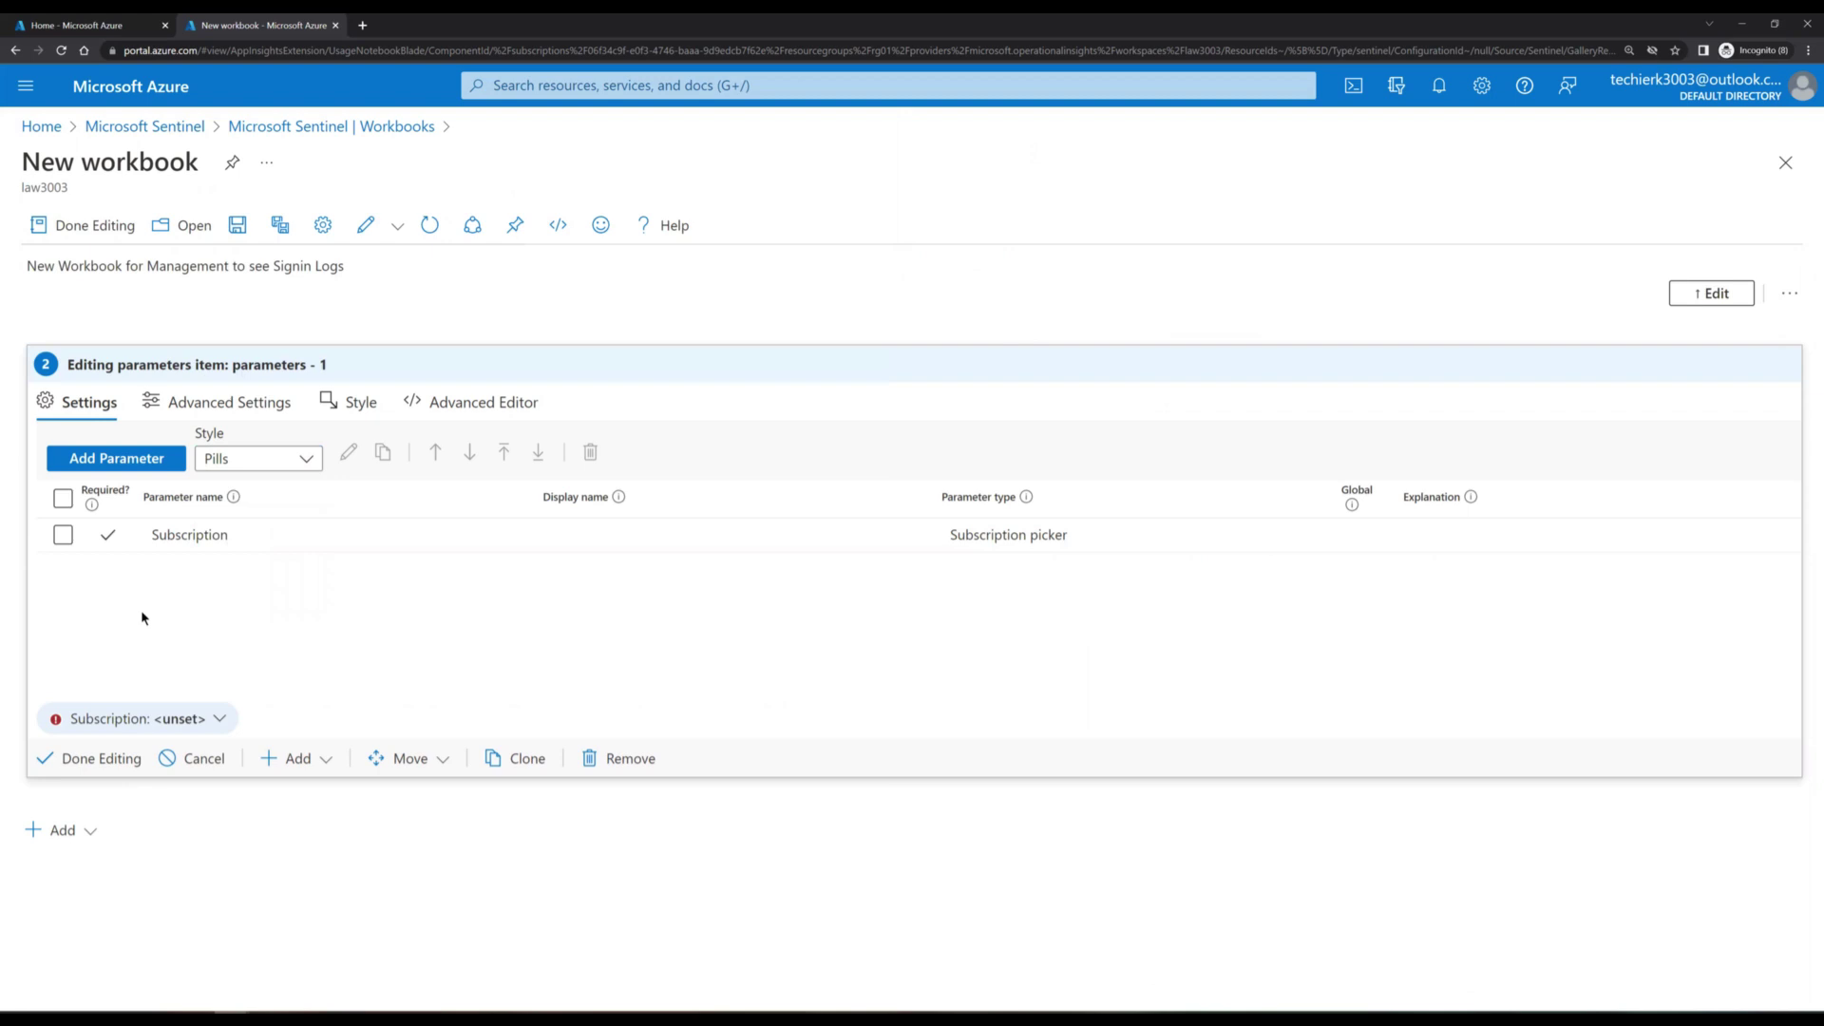
Step: Add a Resource picker parameter named Resource to the parameters item and save it
left_click(105, 466)
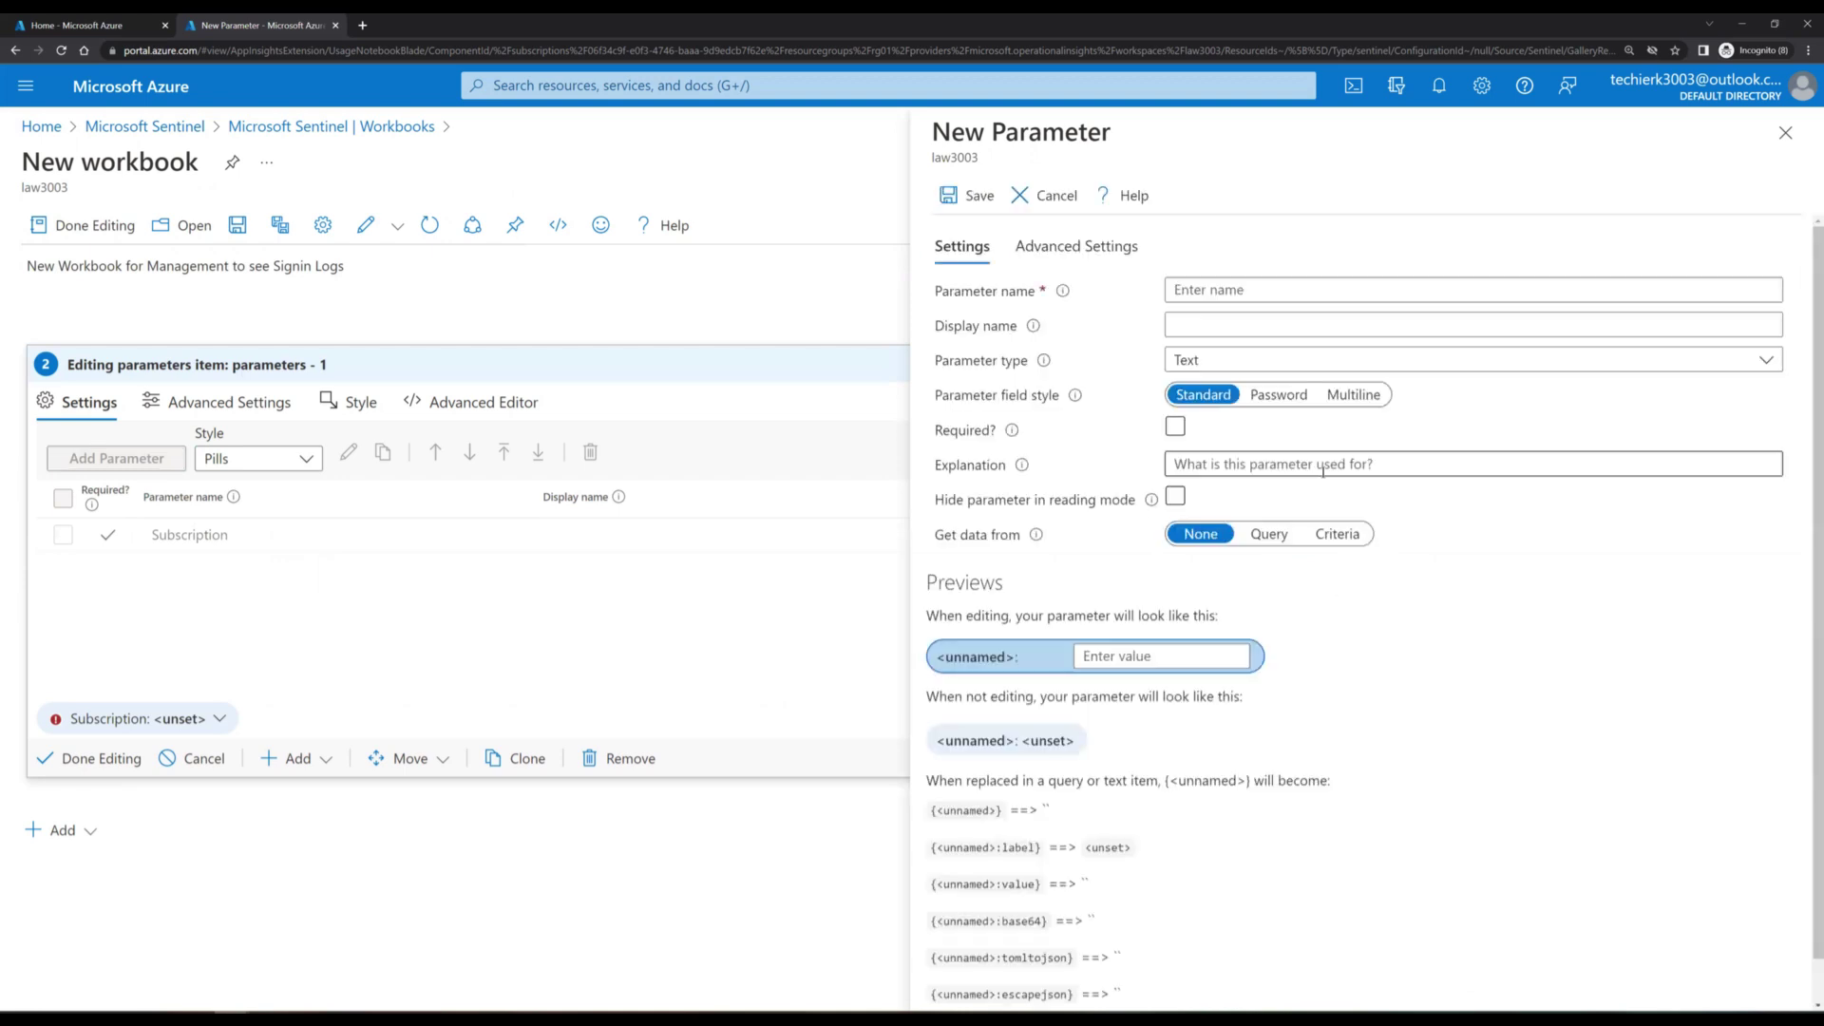
left_click(1254, 365)
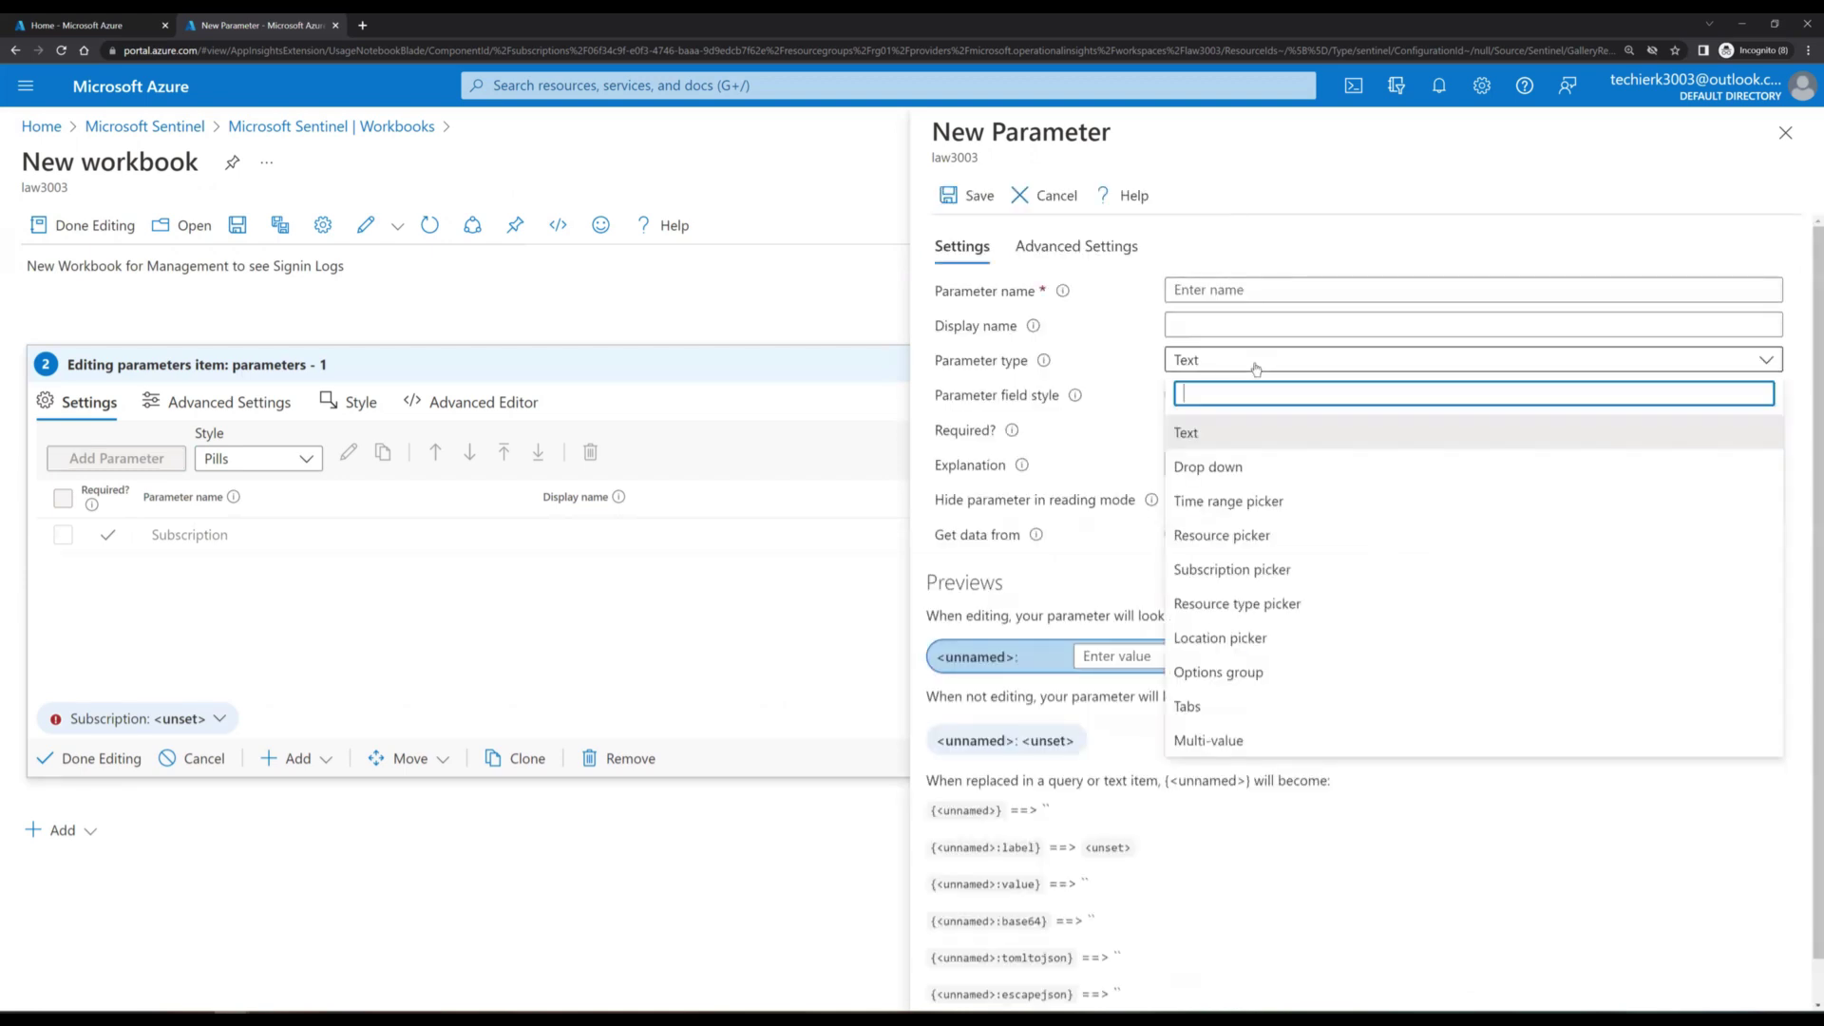
left_click(1273, 535)
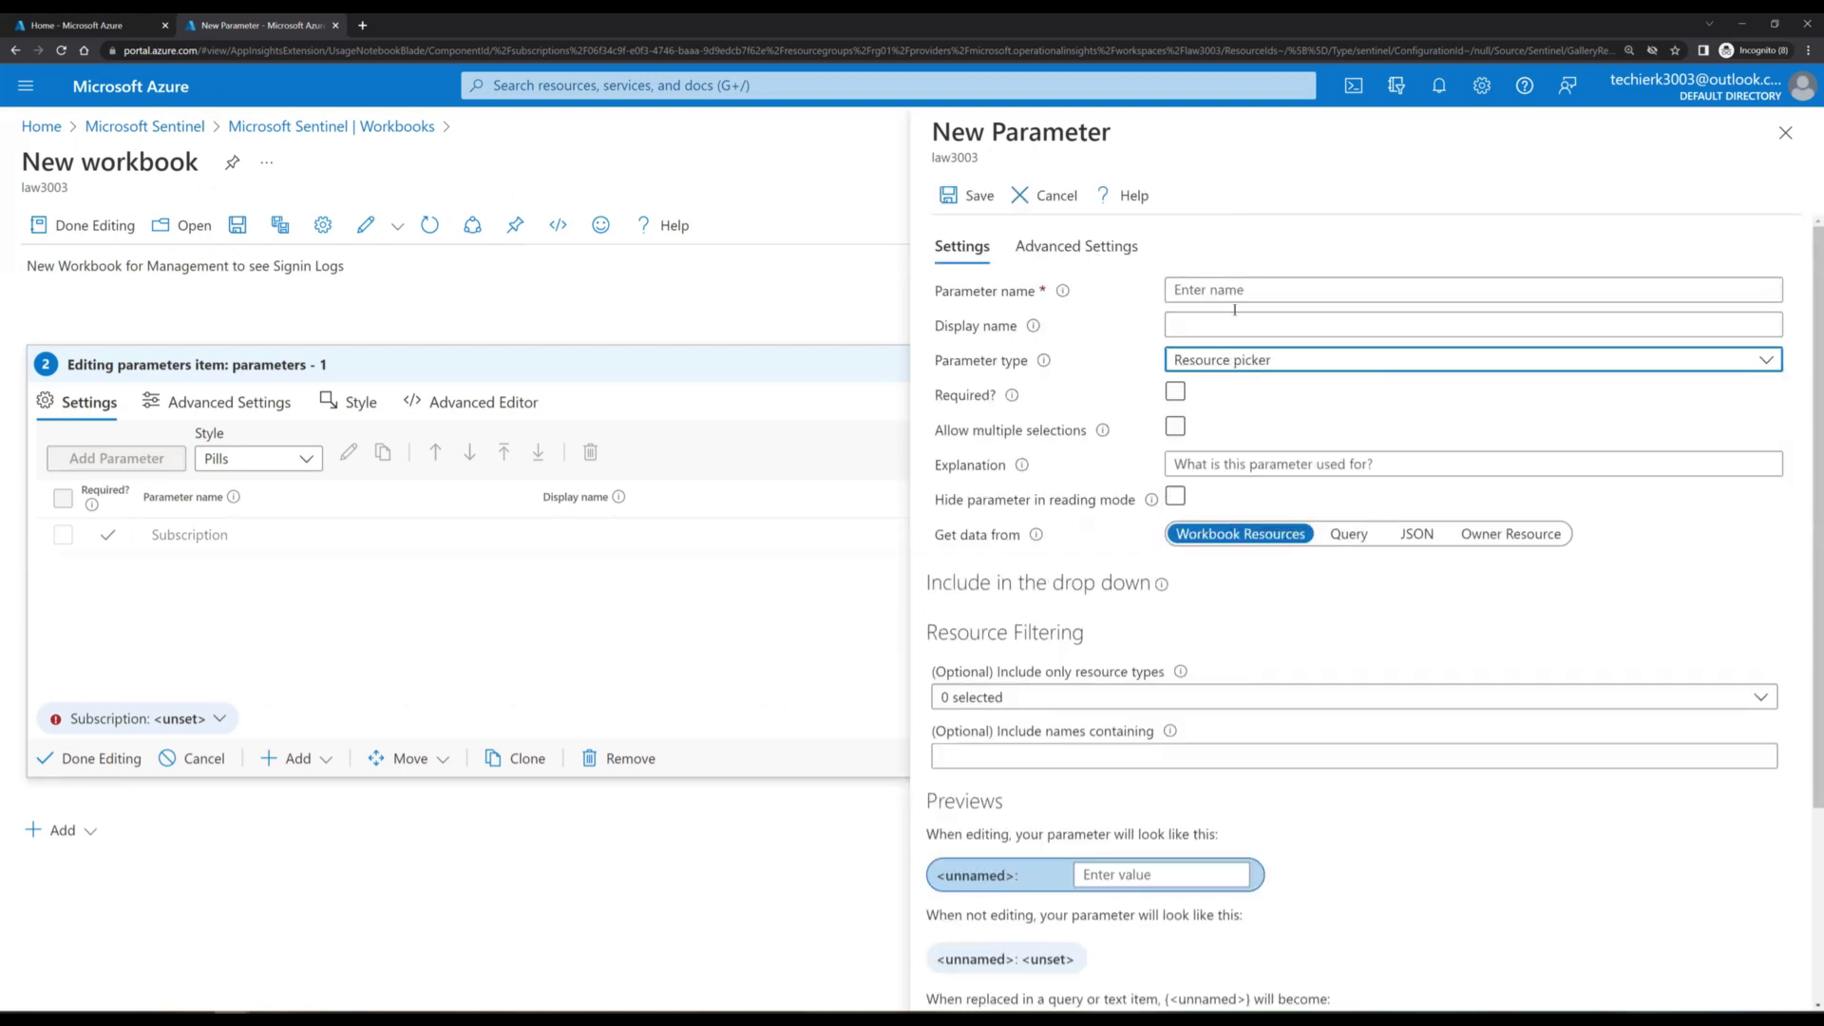
left_click(1226, 288)
type("Re")
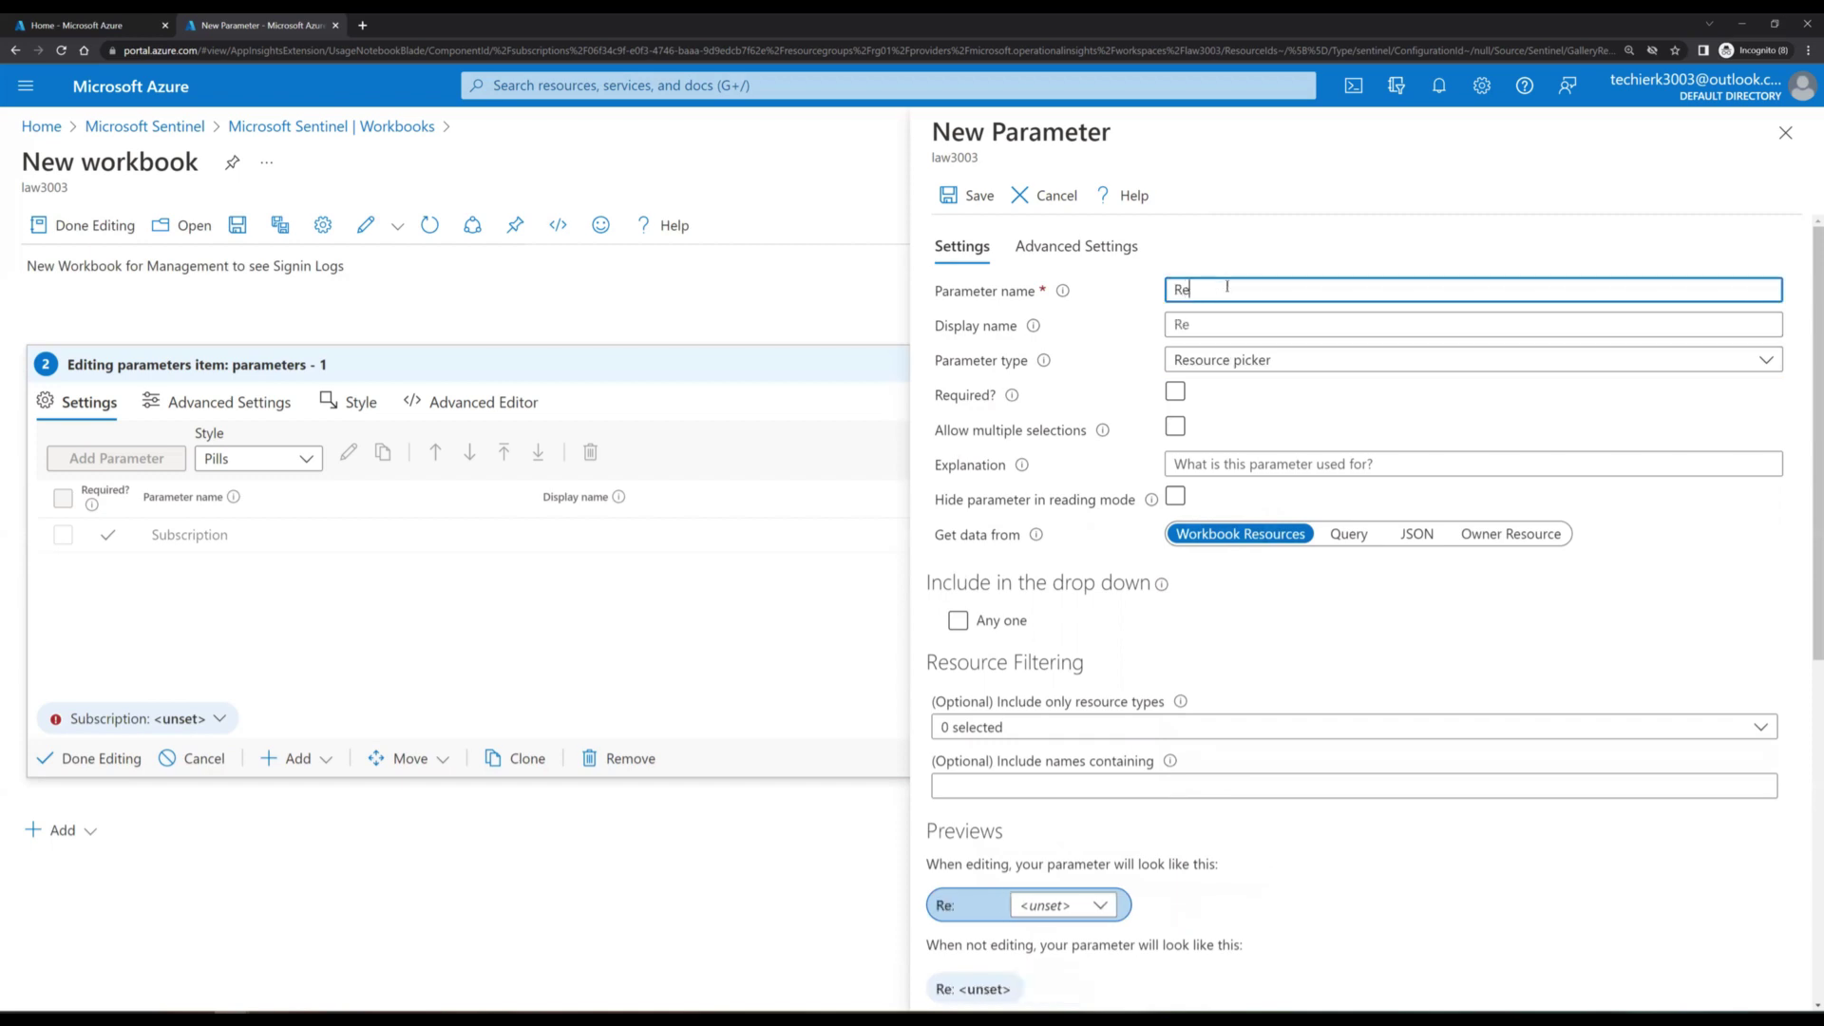
type("source")
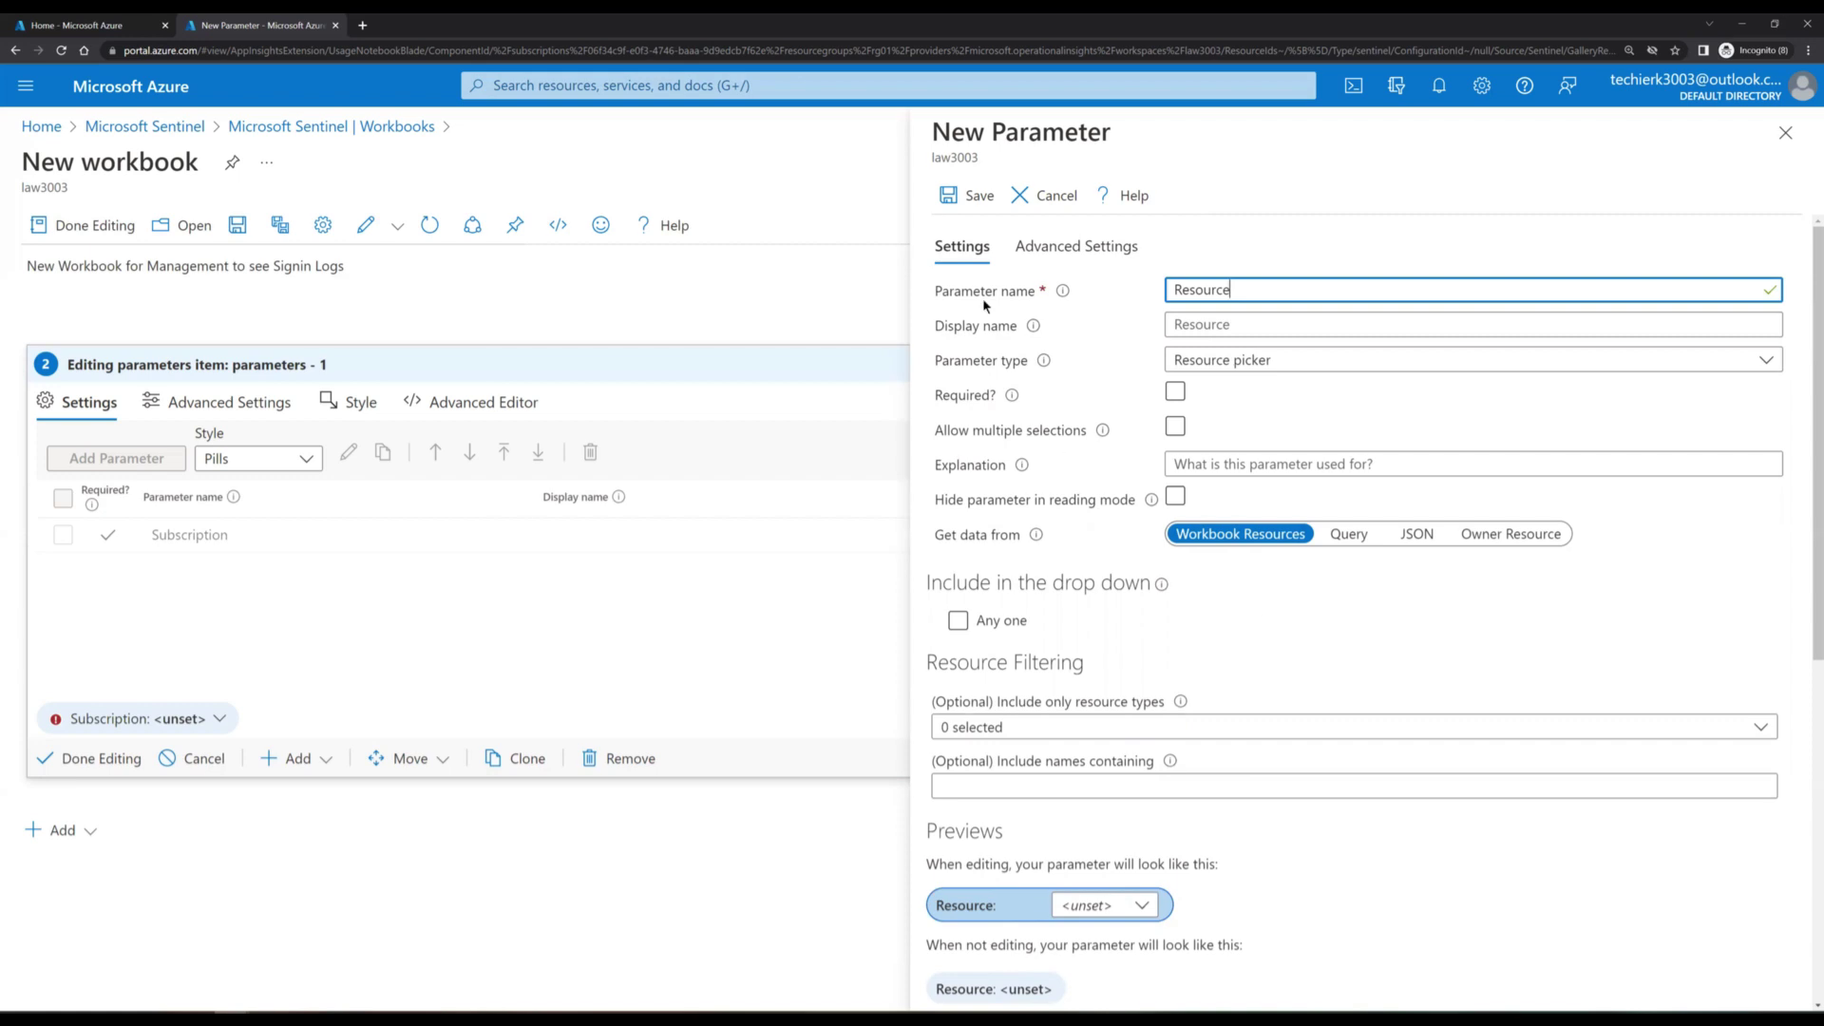
left_click(948, 201)
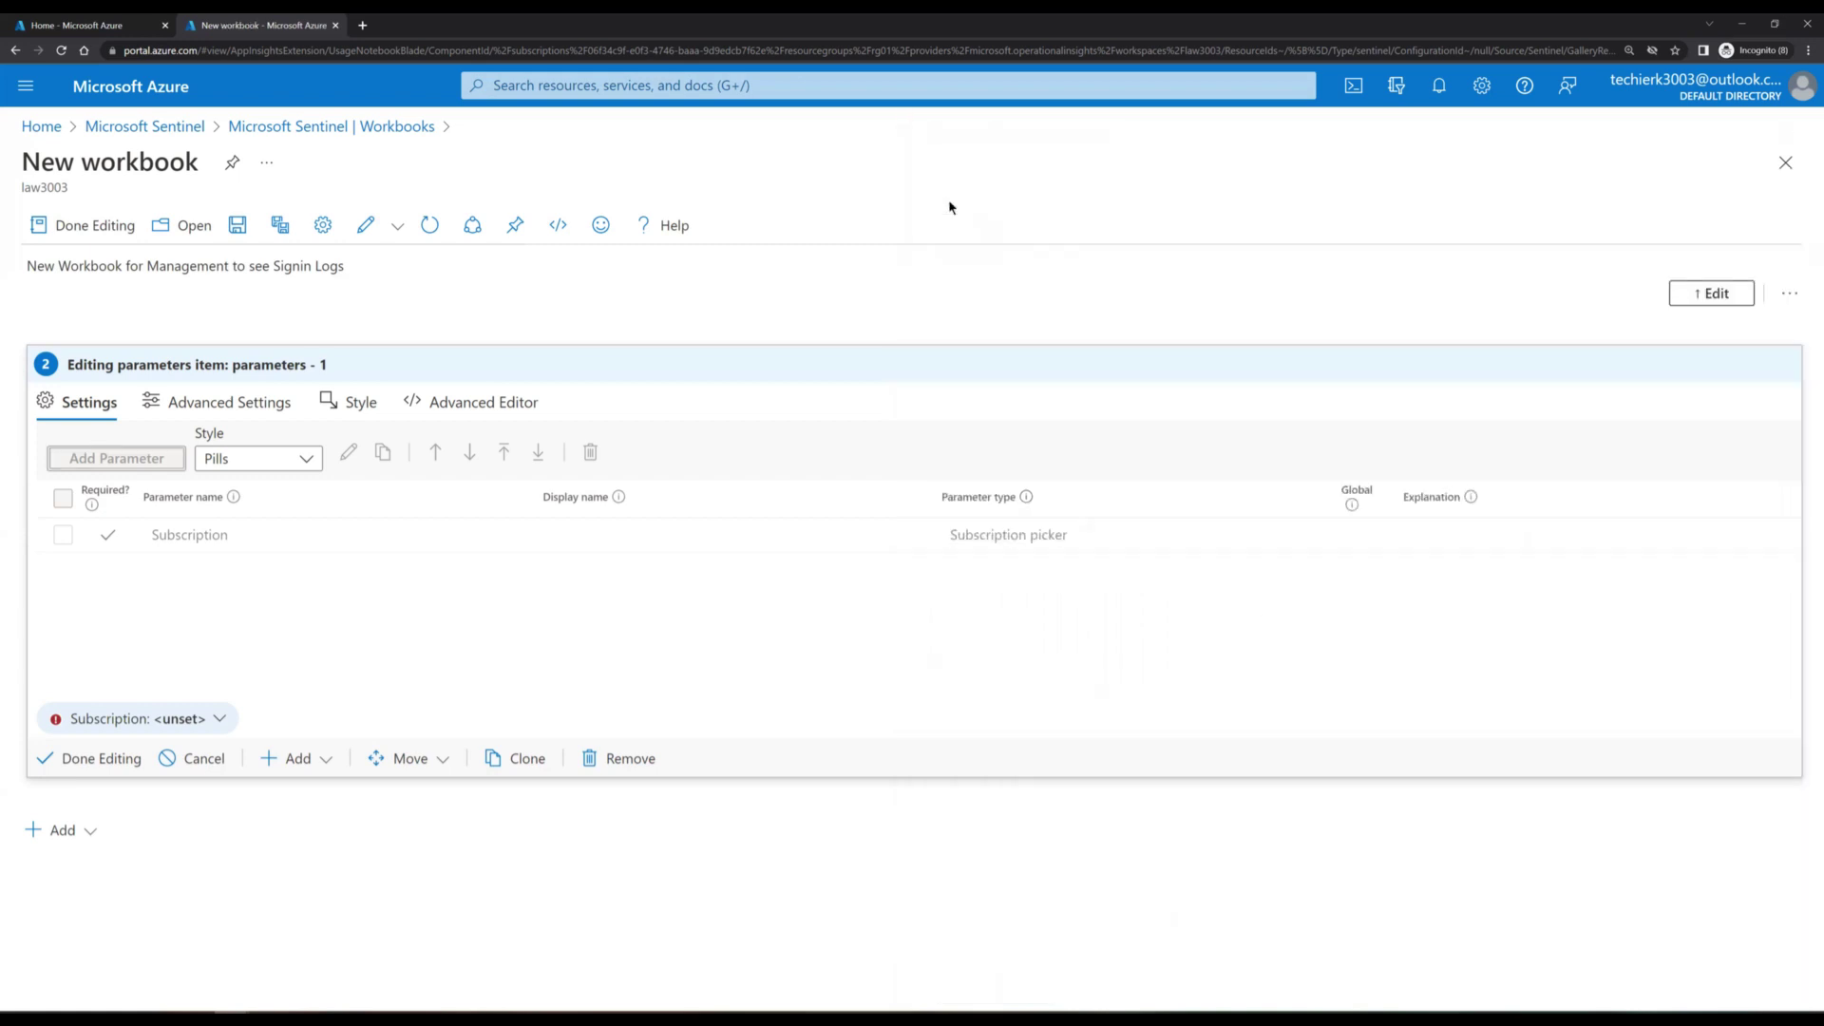
Step: Start another parameter of type Time range picker and name it Time
left_click(116, 463)
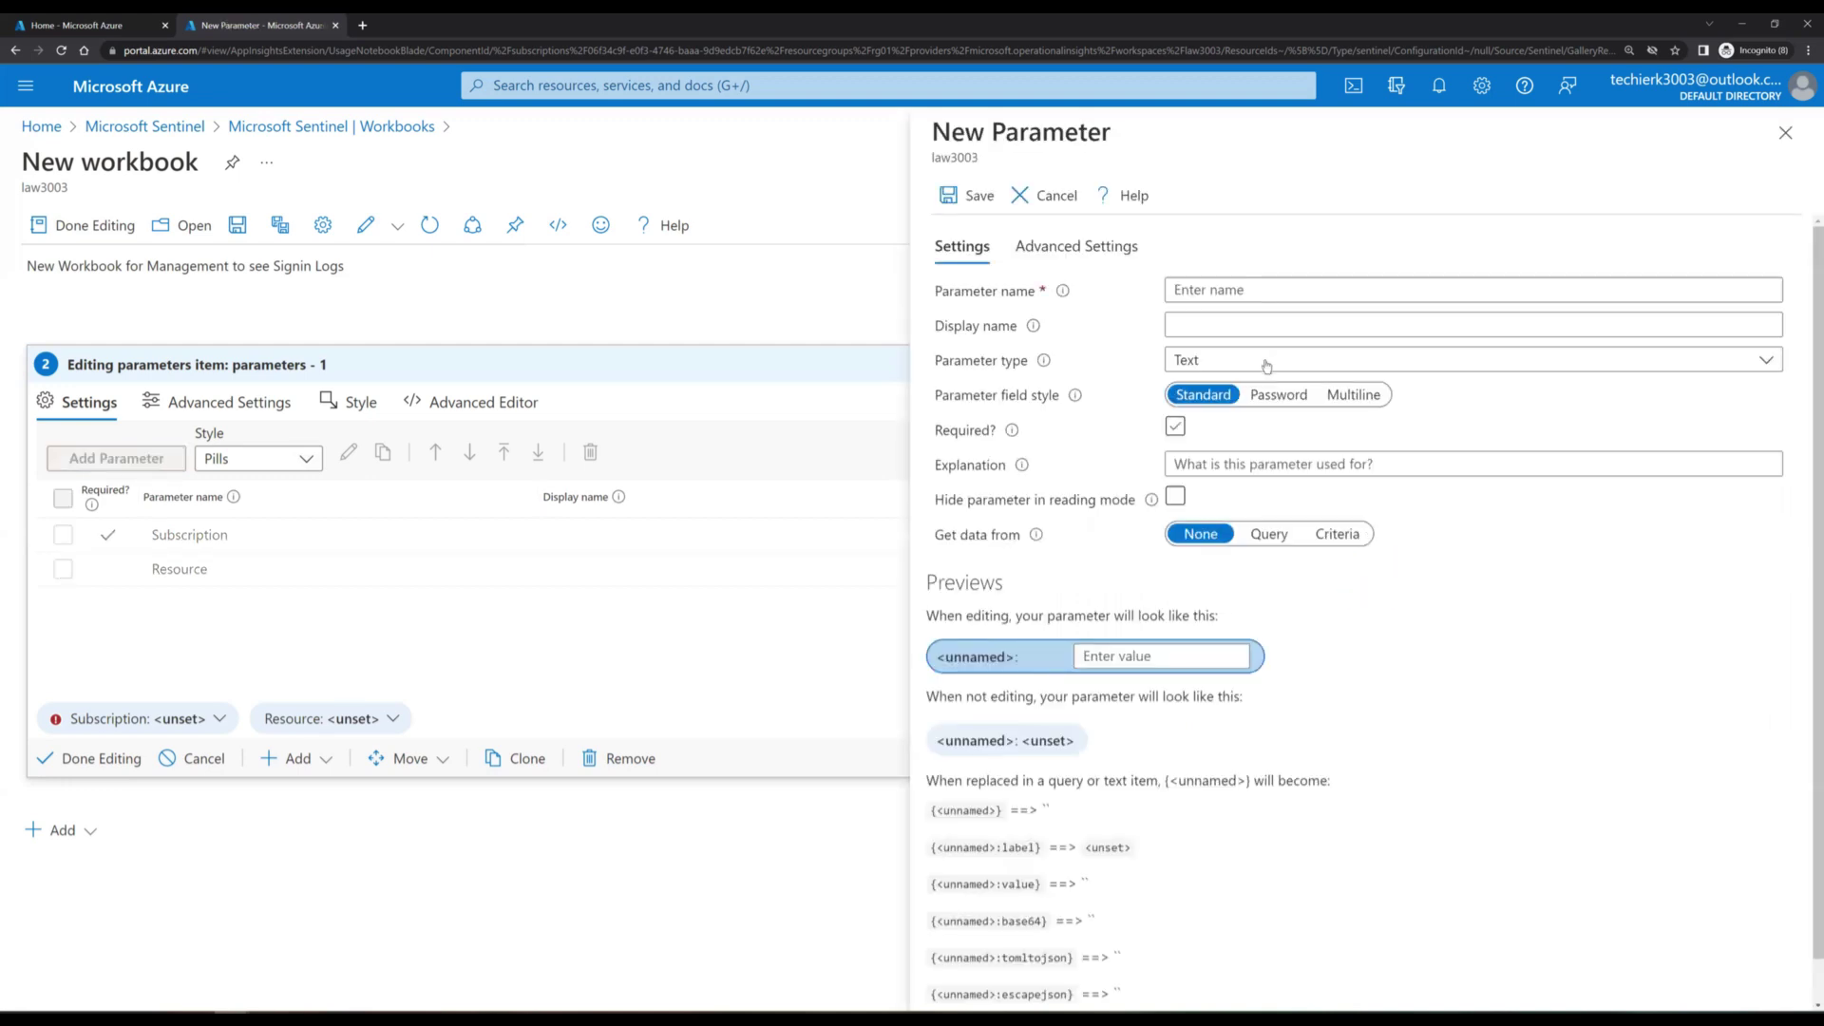
left_click(1273, 361)
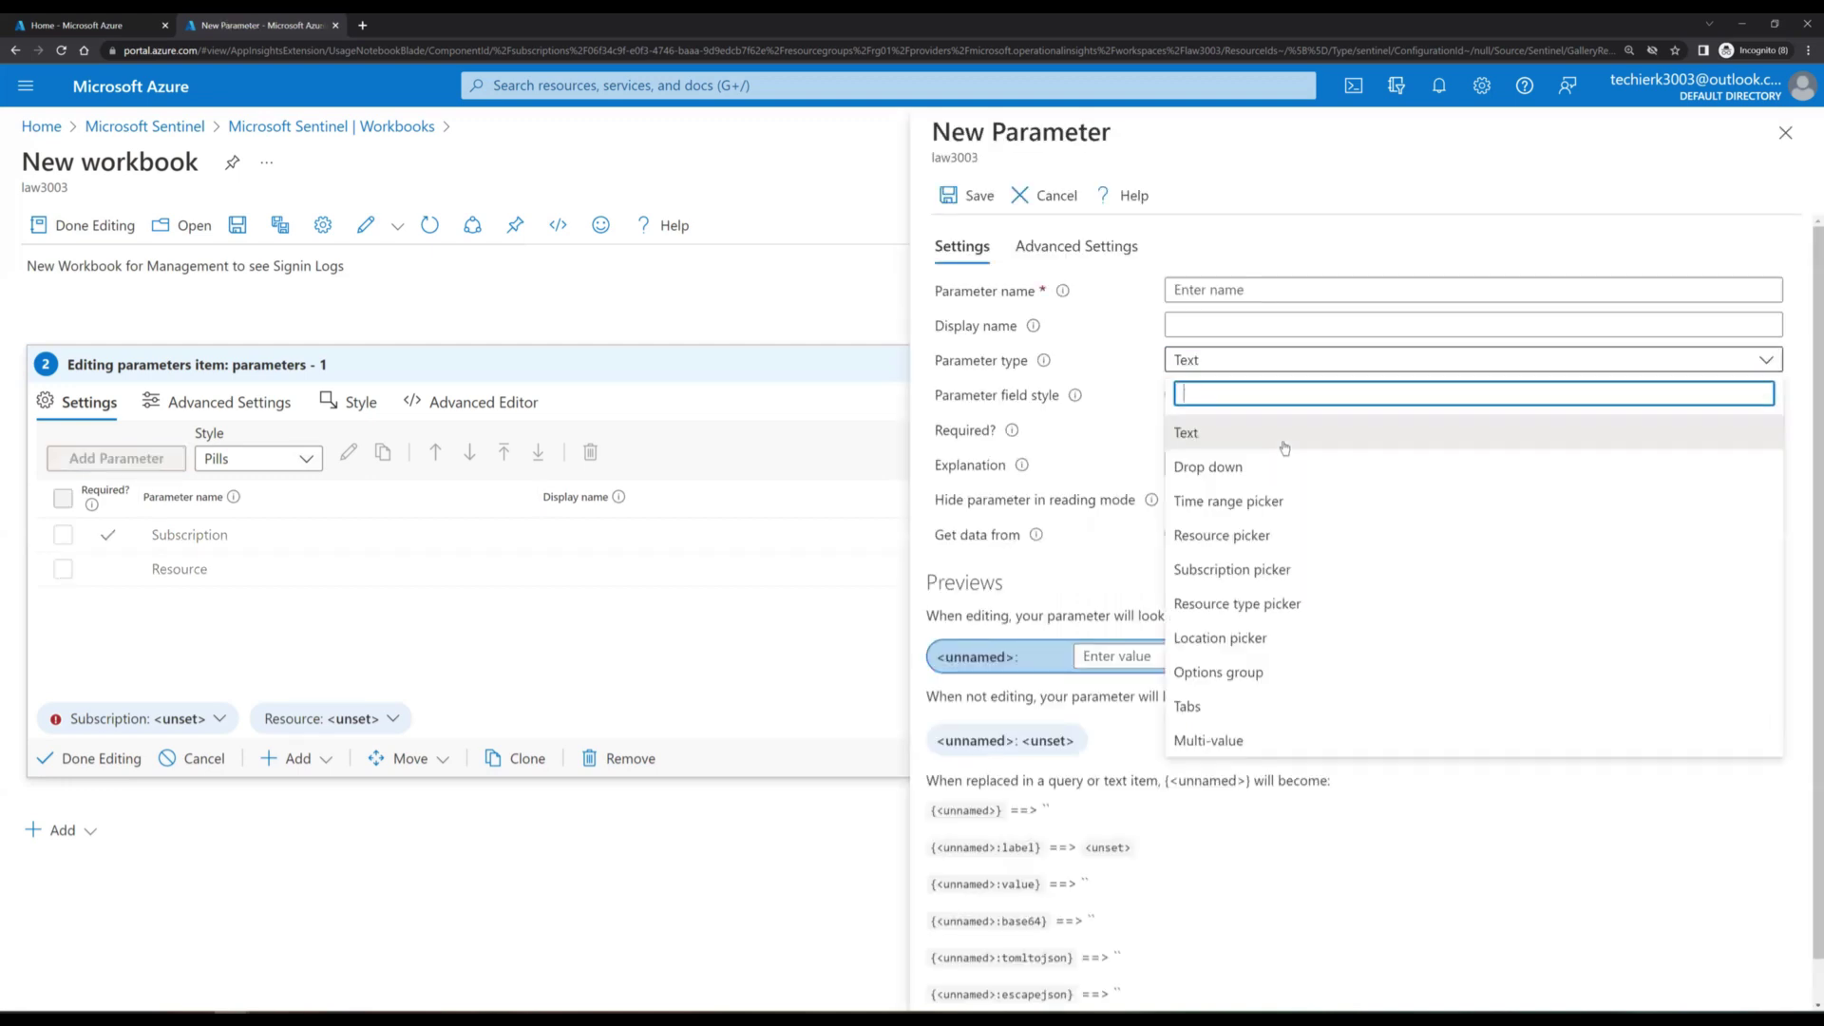
left_click(1288, 501)
left_click(1222, 292)
type("T")
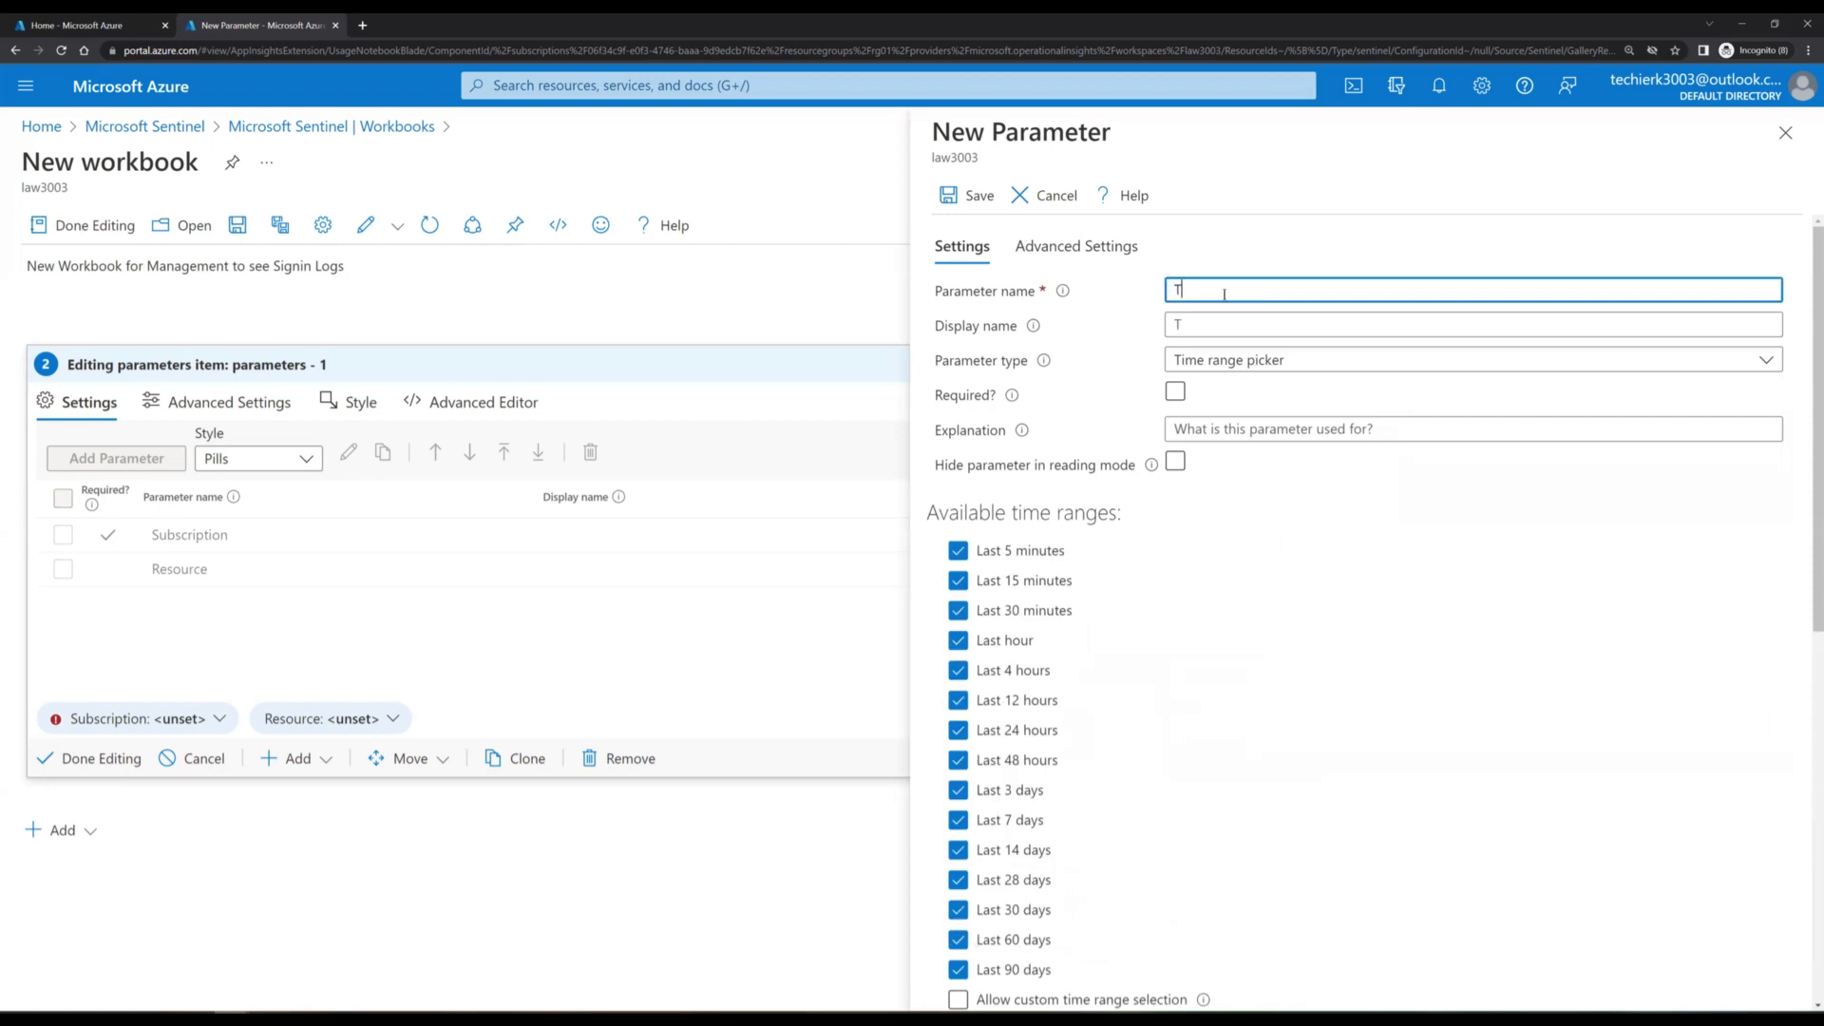
type("ime")
Step: Allow custom time range selection for the Time parameter, keeping all available ranges, and save it
scroll(1293, 700, "down", 1)
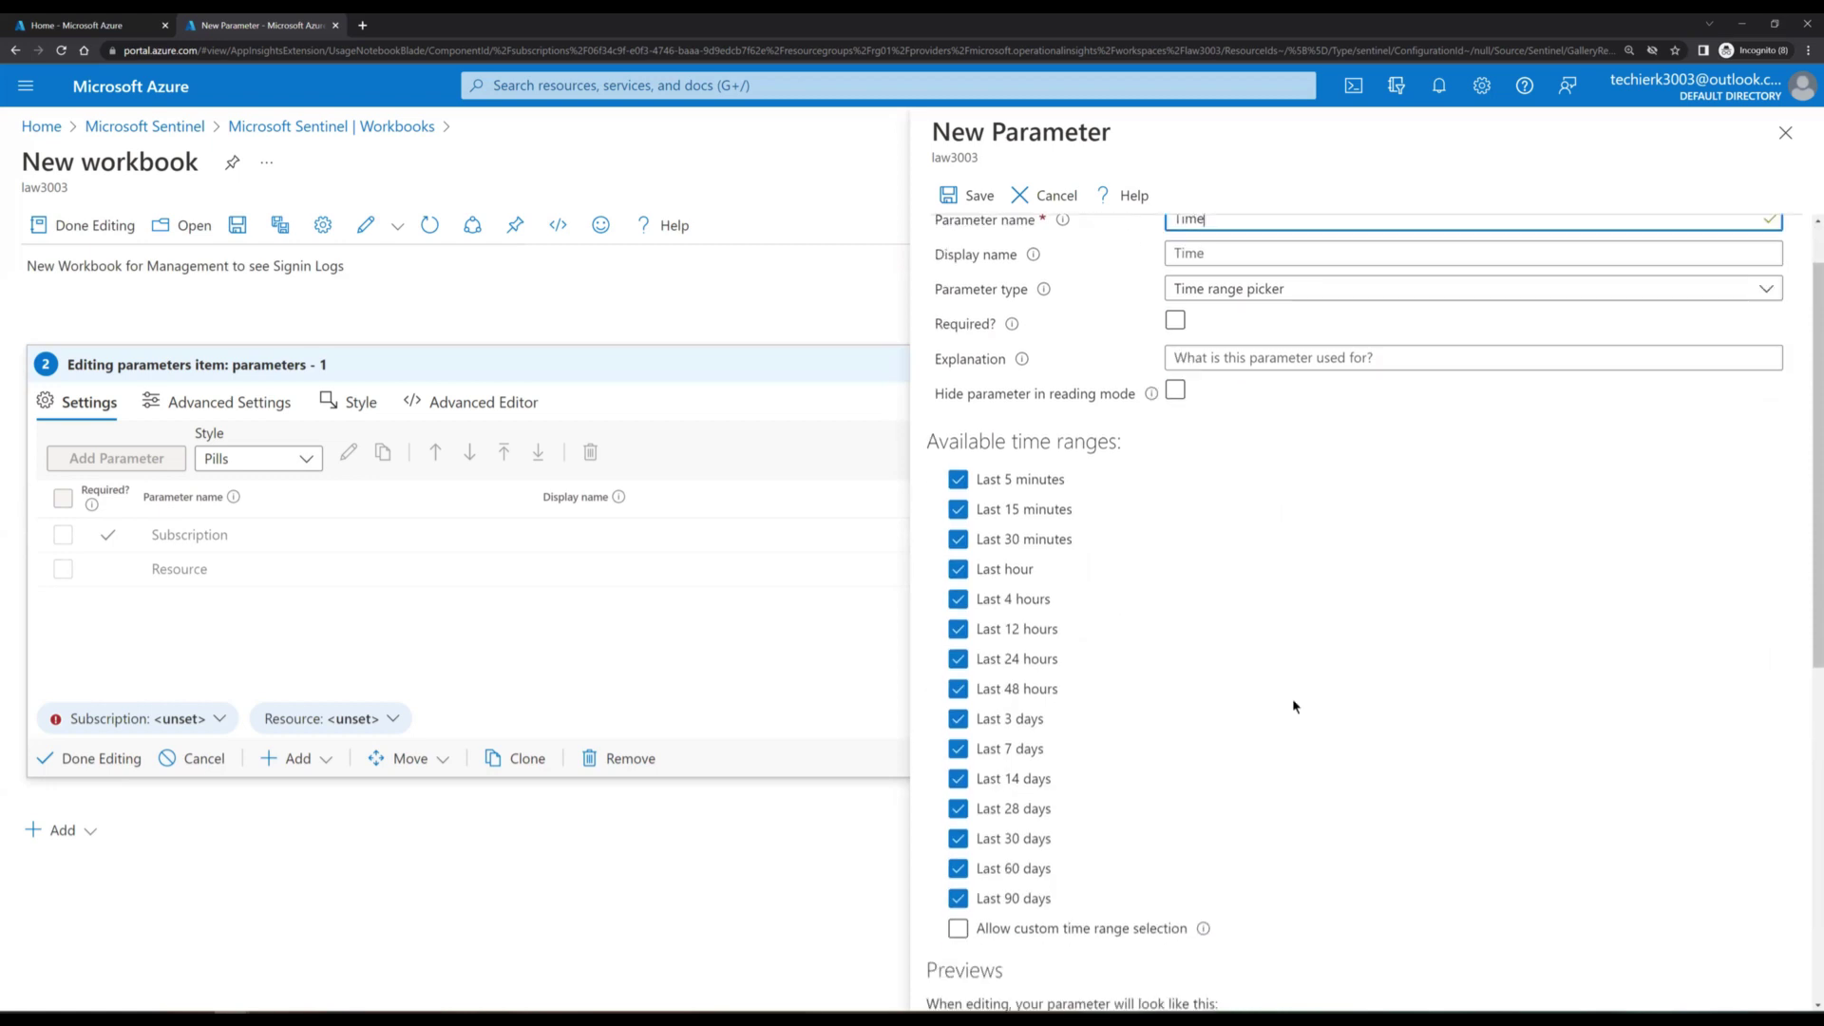
scroll(1293, 706, "down", 5)
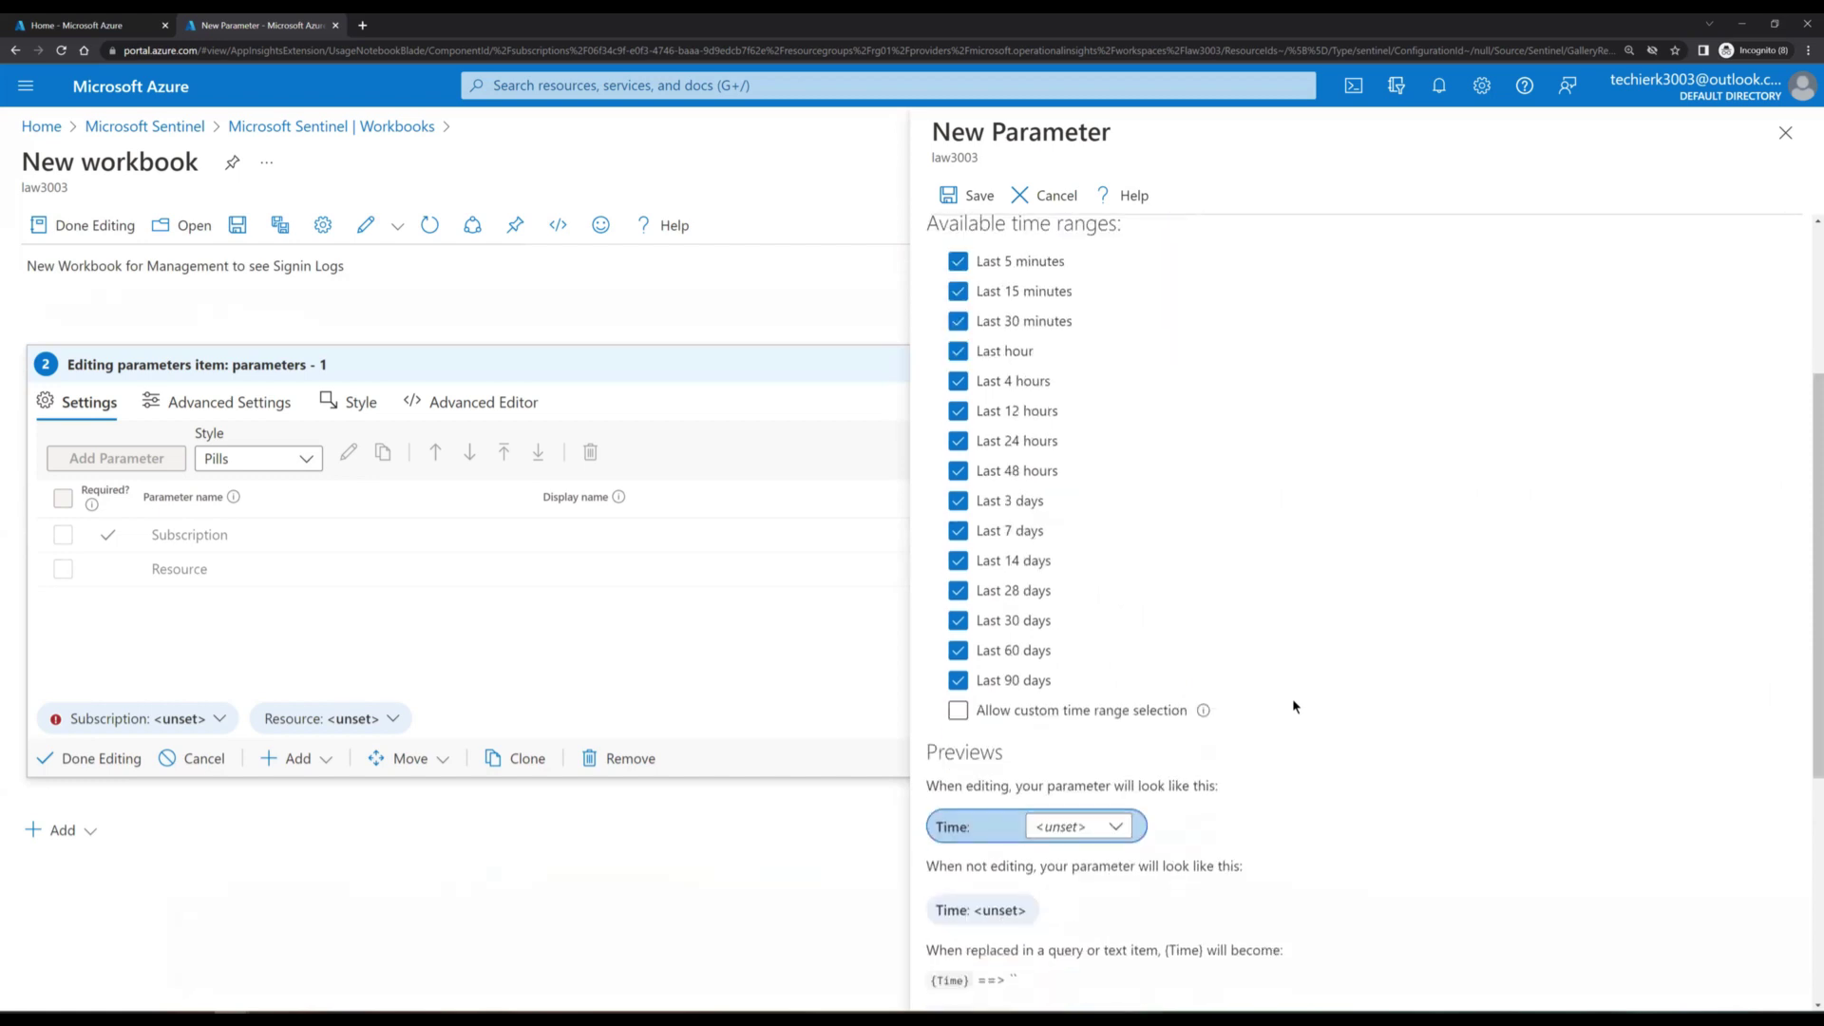
left_click(959, 574)
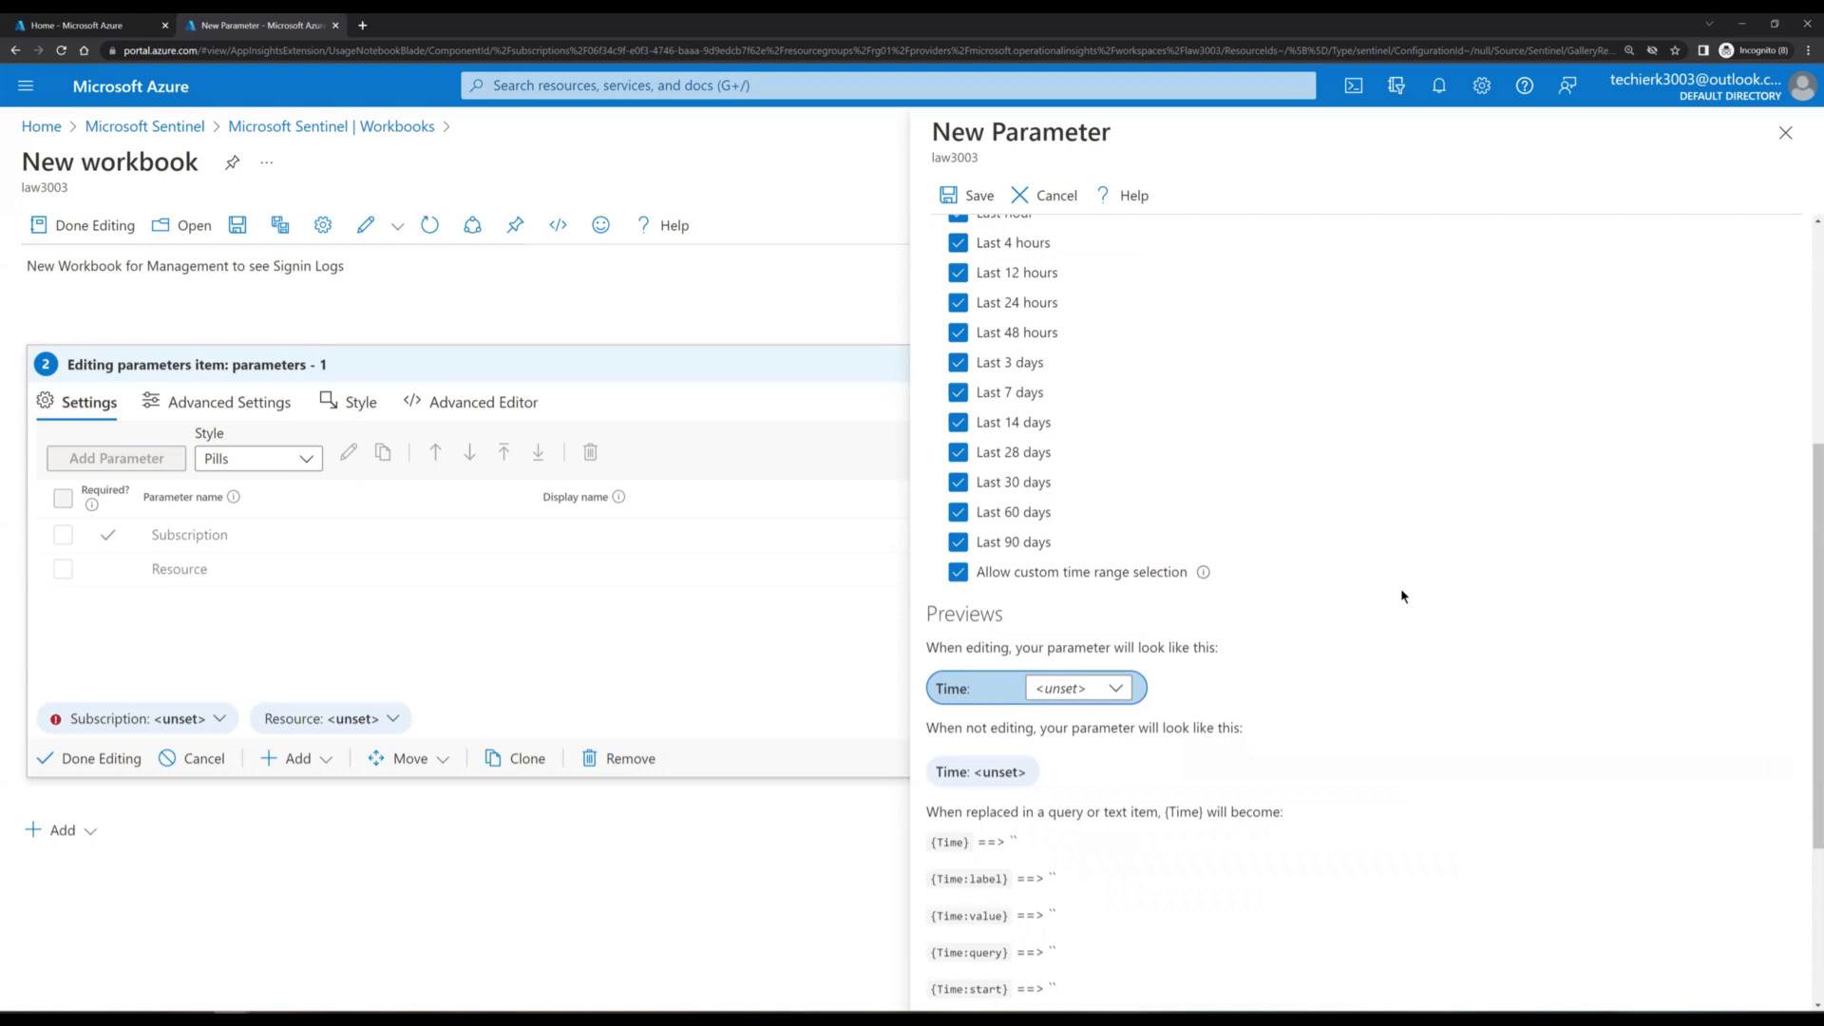
scroll(1402, 596, "up", 6)
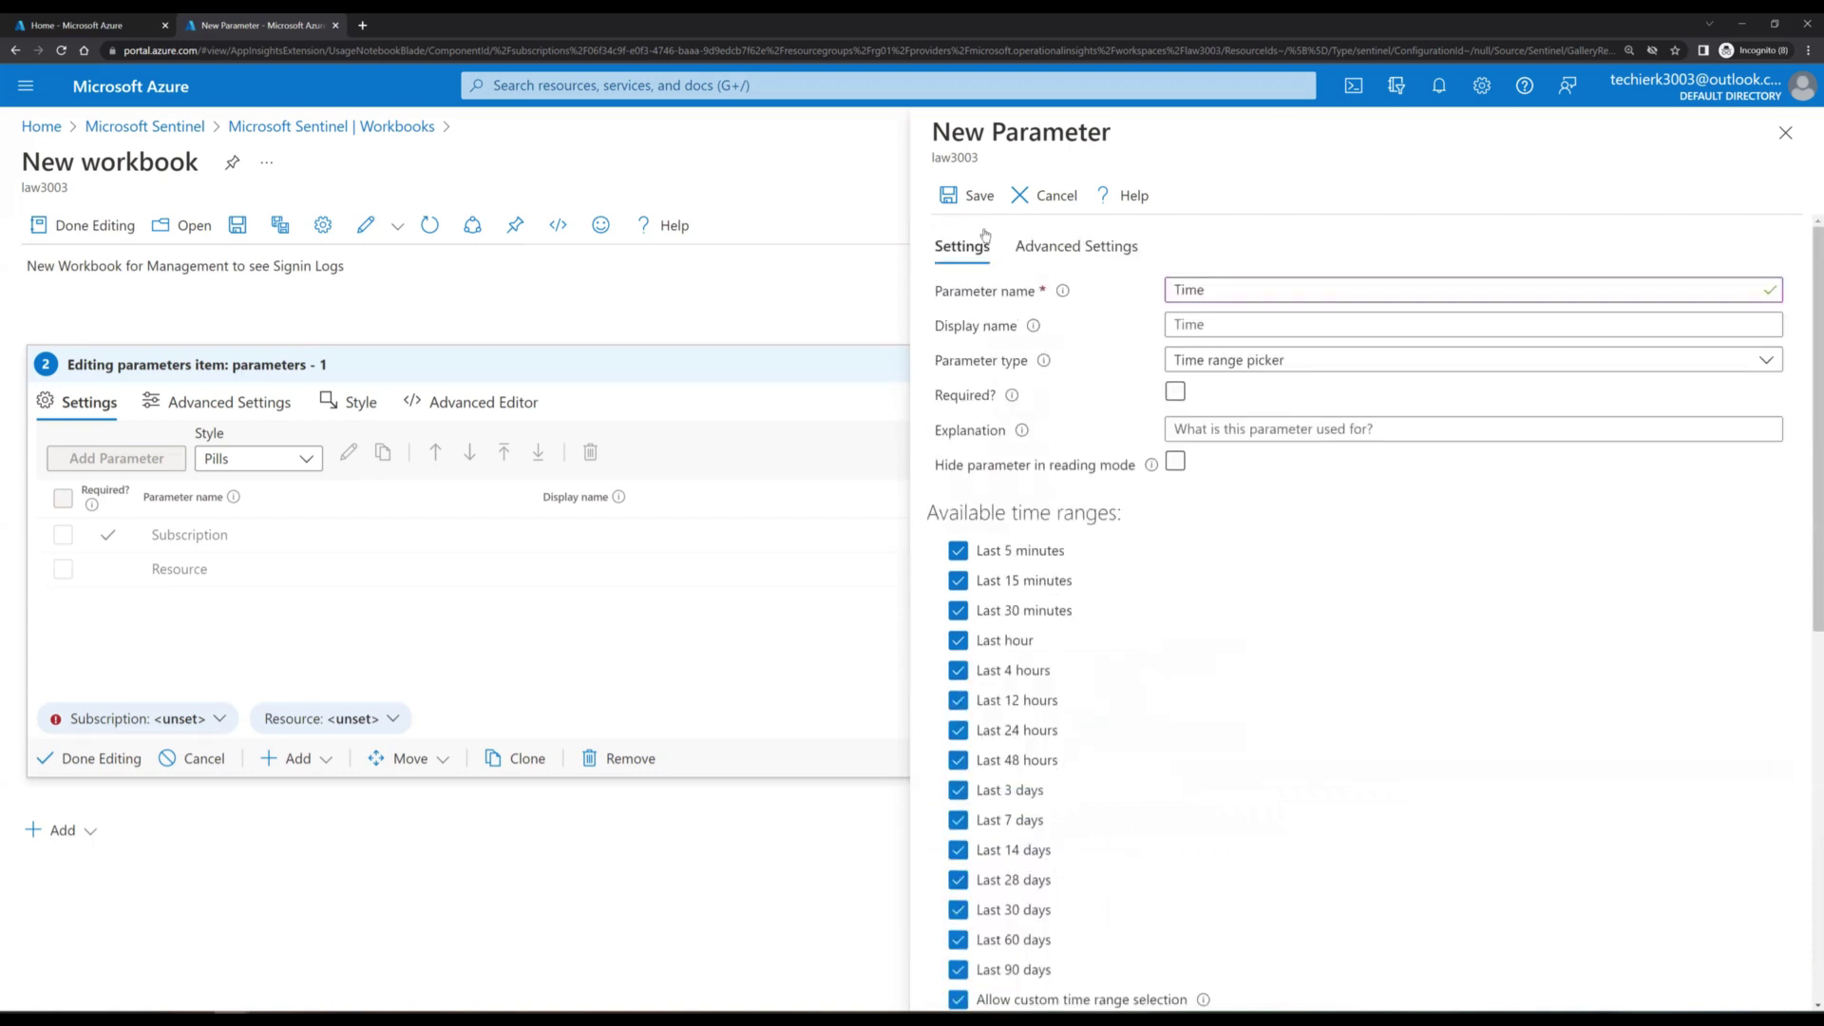
left_click(973, 199)
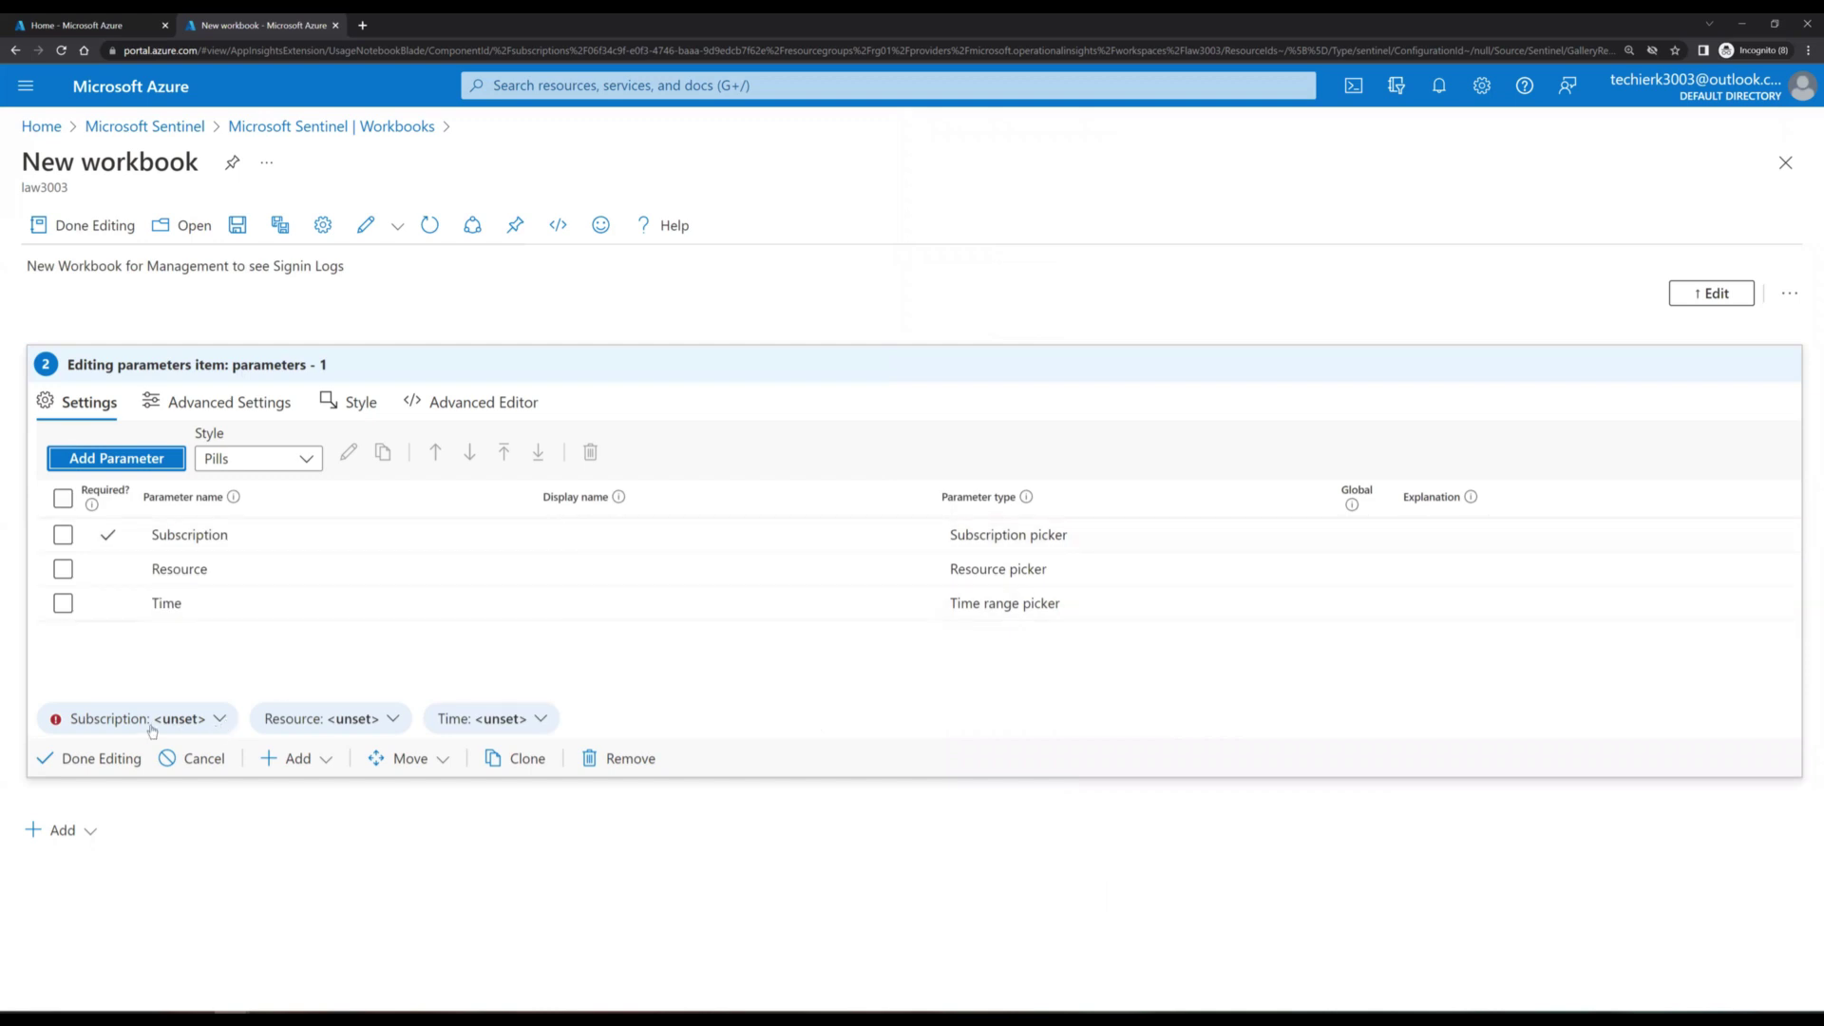
Step: Select Azure Pass - Sponsorship as the Subscription value, try the Standard parameter style, and switch the style to Form Horizontal
left_click(217, 720)
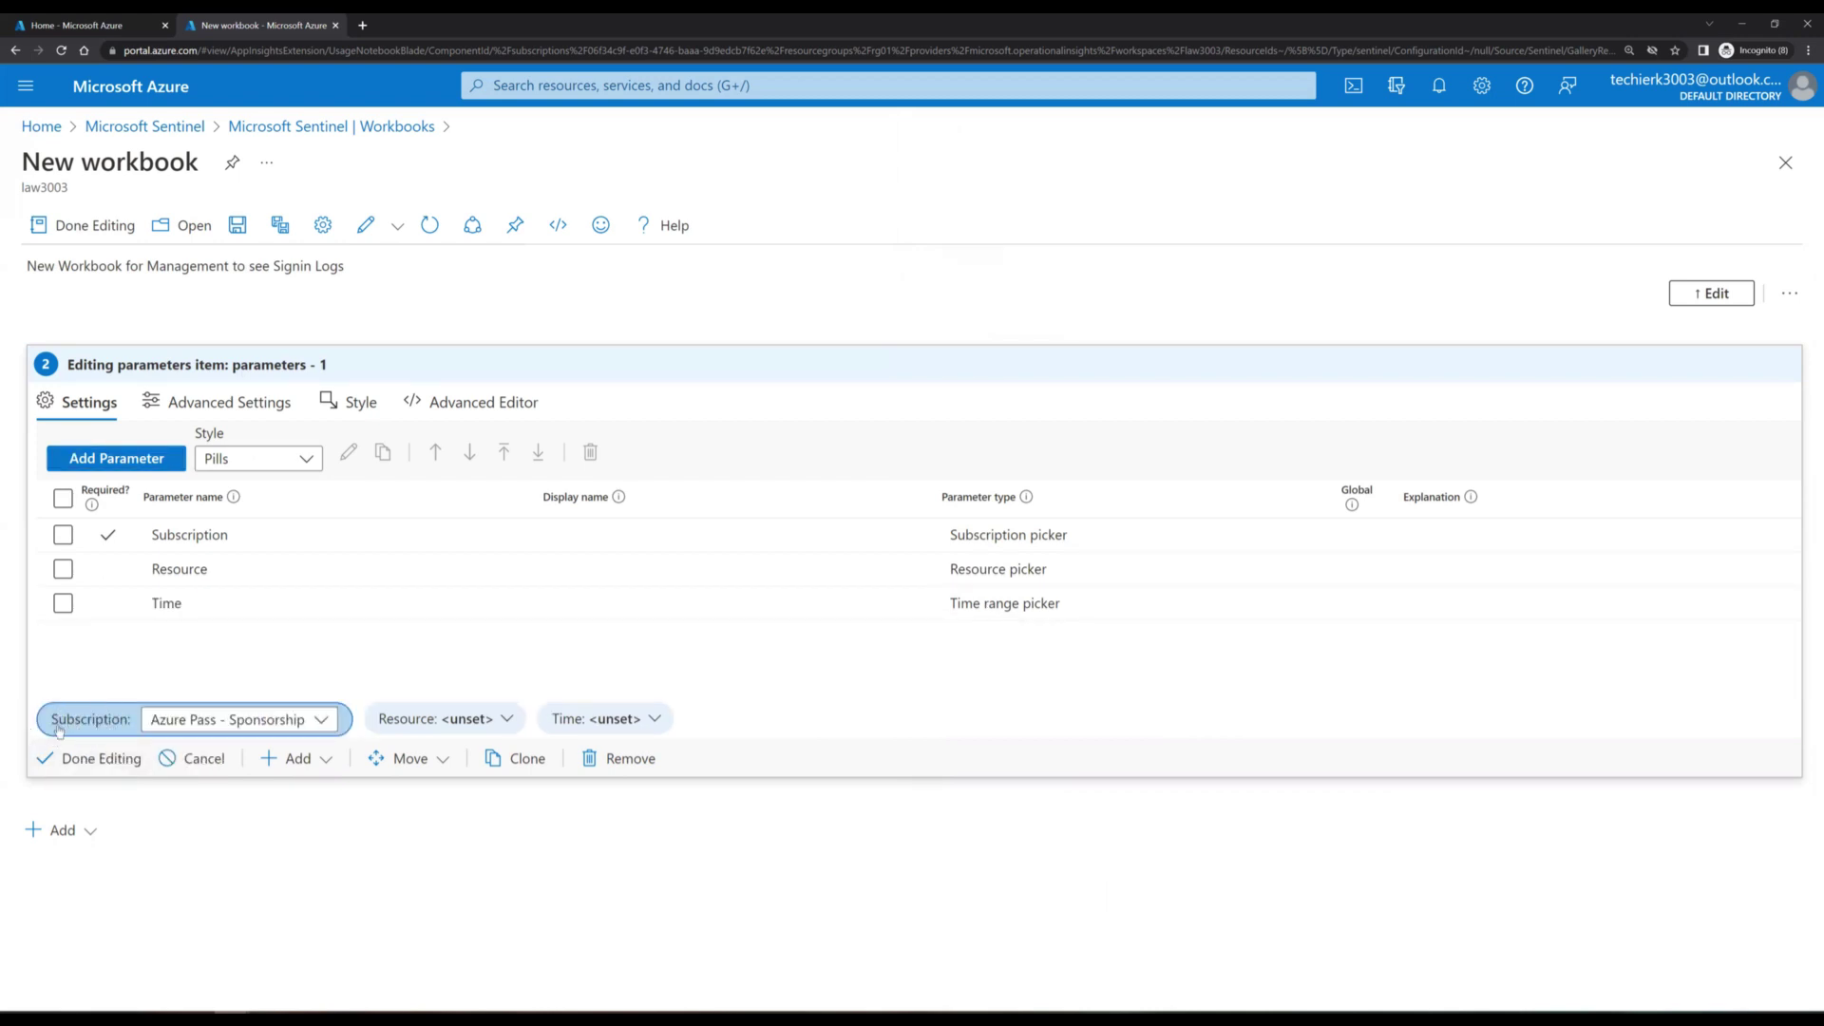
left_click(304, 459)
left_click(283, 522)
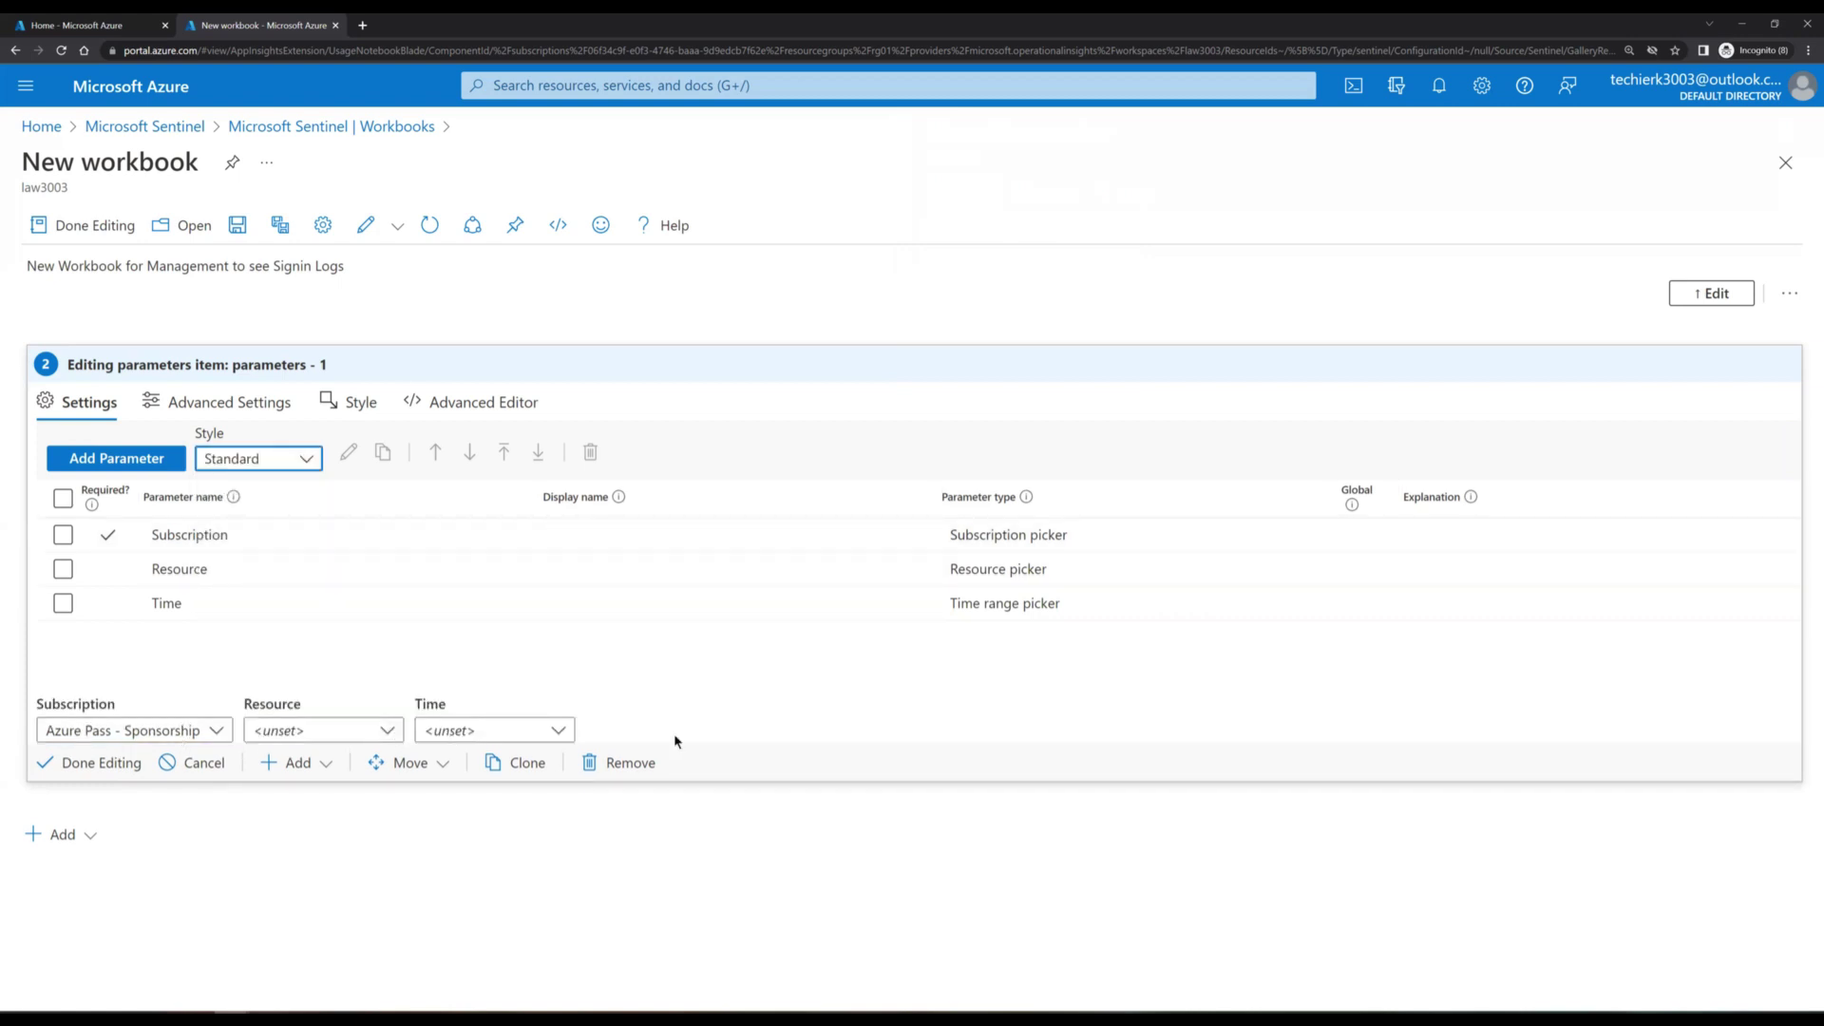
left_click(304, 459)
left_click(299, 564)
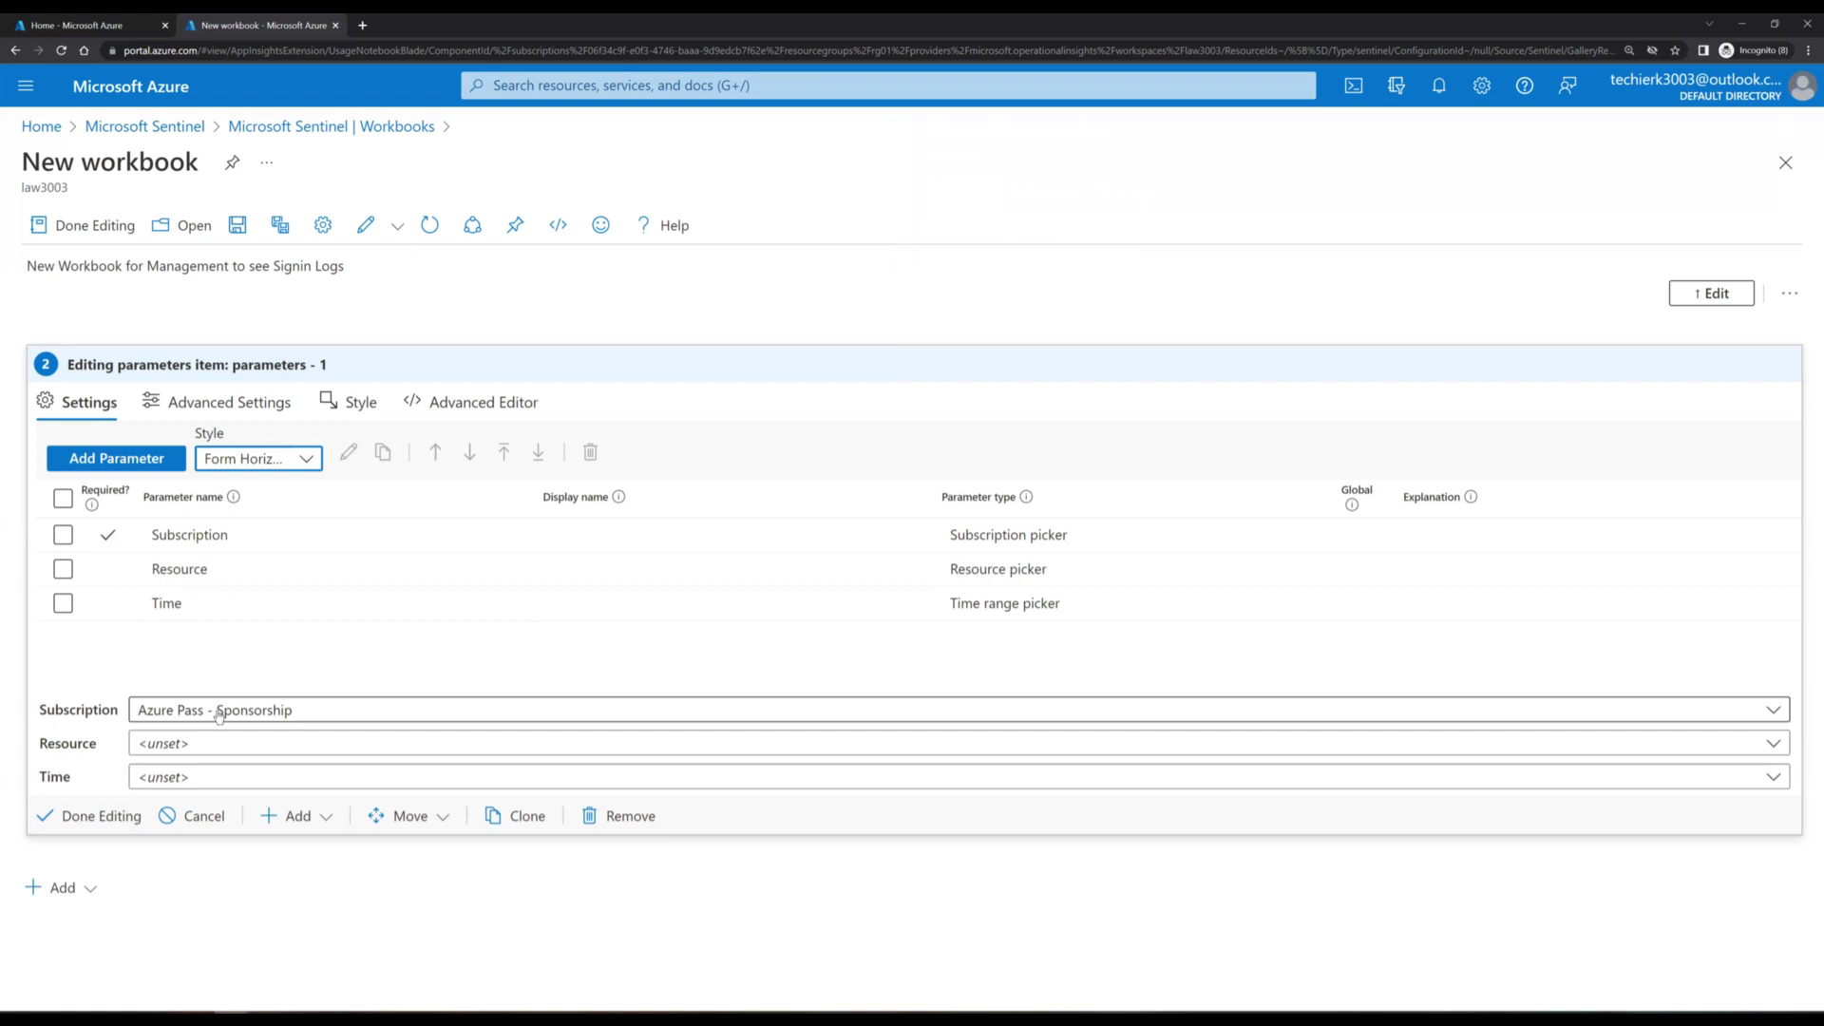
Step: Try the Form Vertical style for the parameters item and set the style back to Pills
left_click(308, 460)
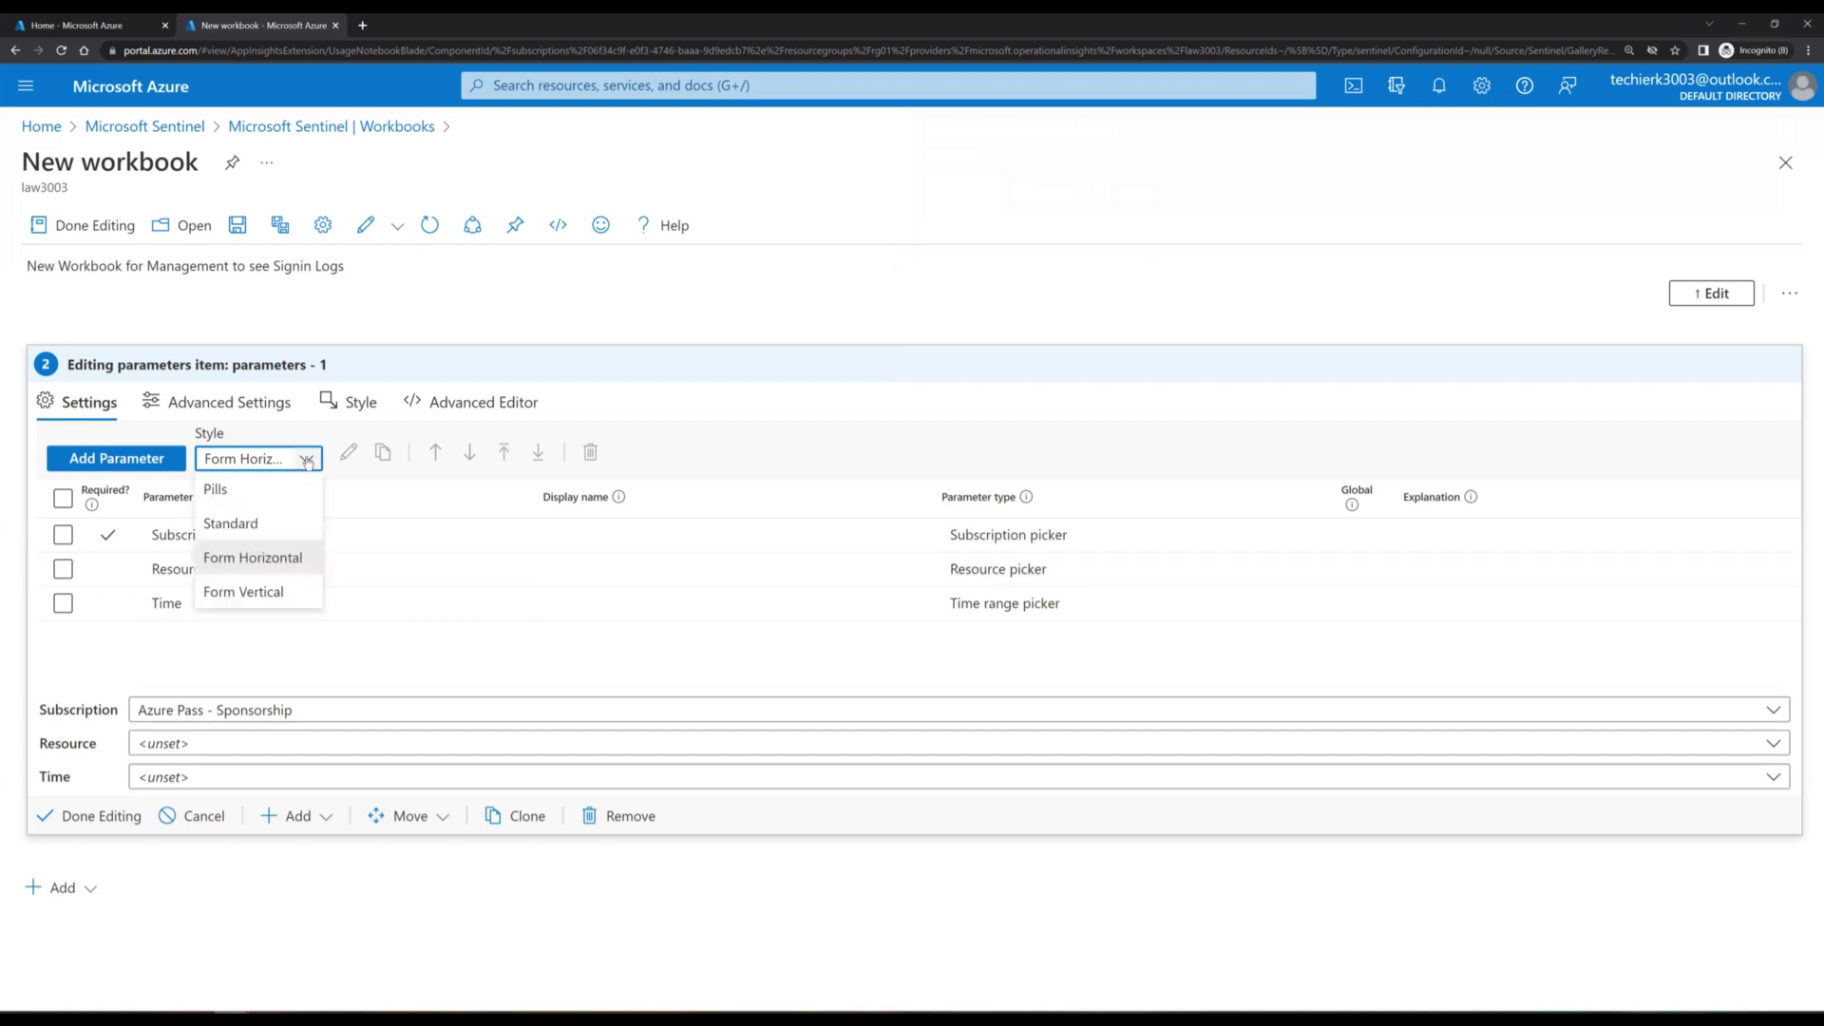
left_click(276, 591)
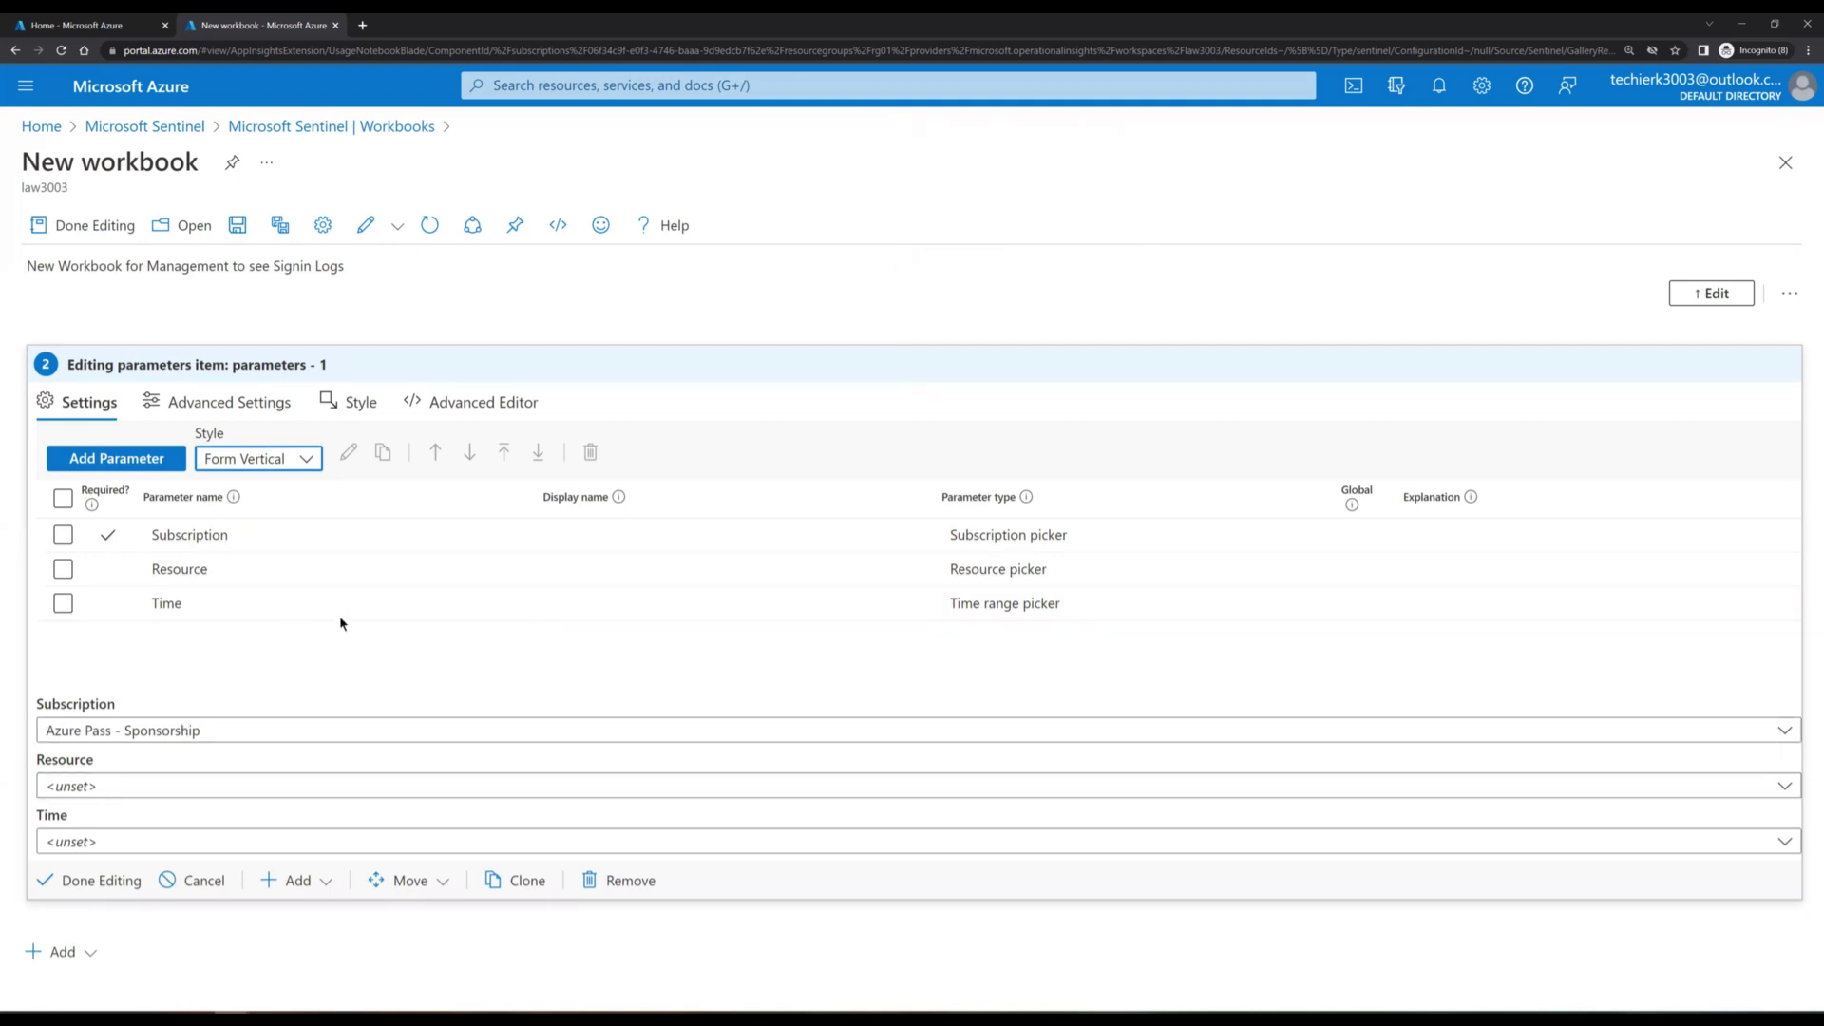
left_click(306, 460)
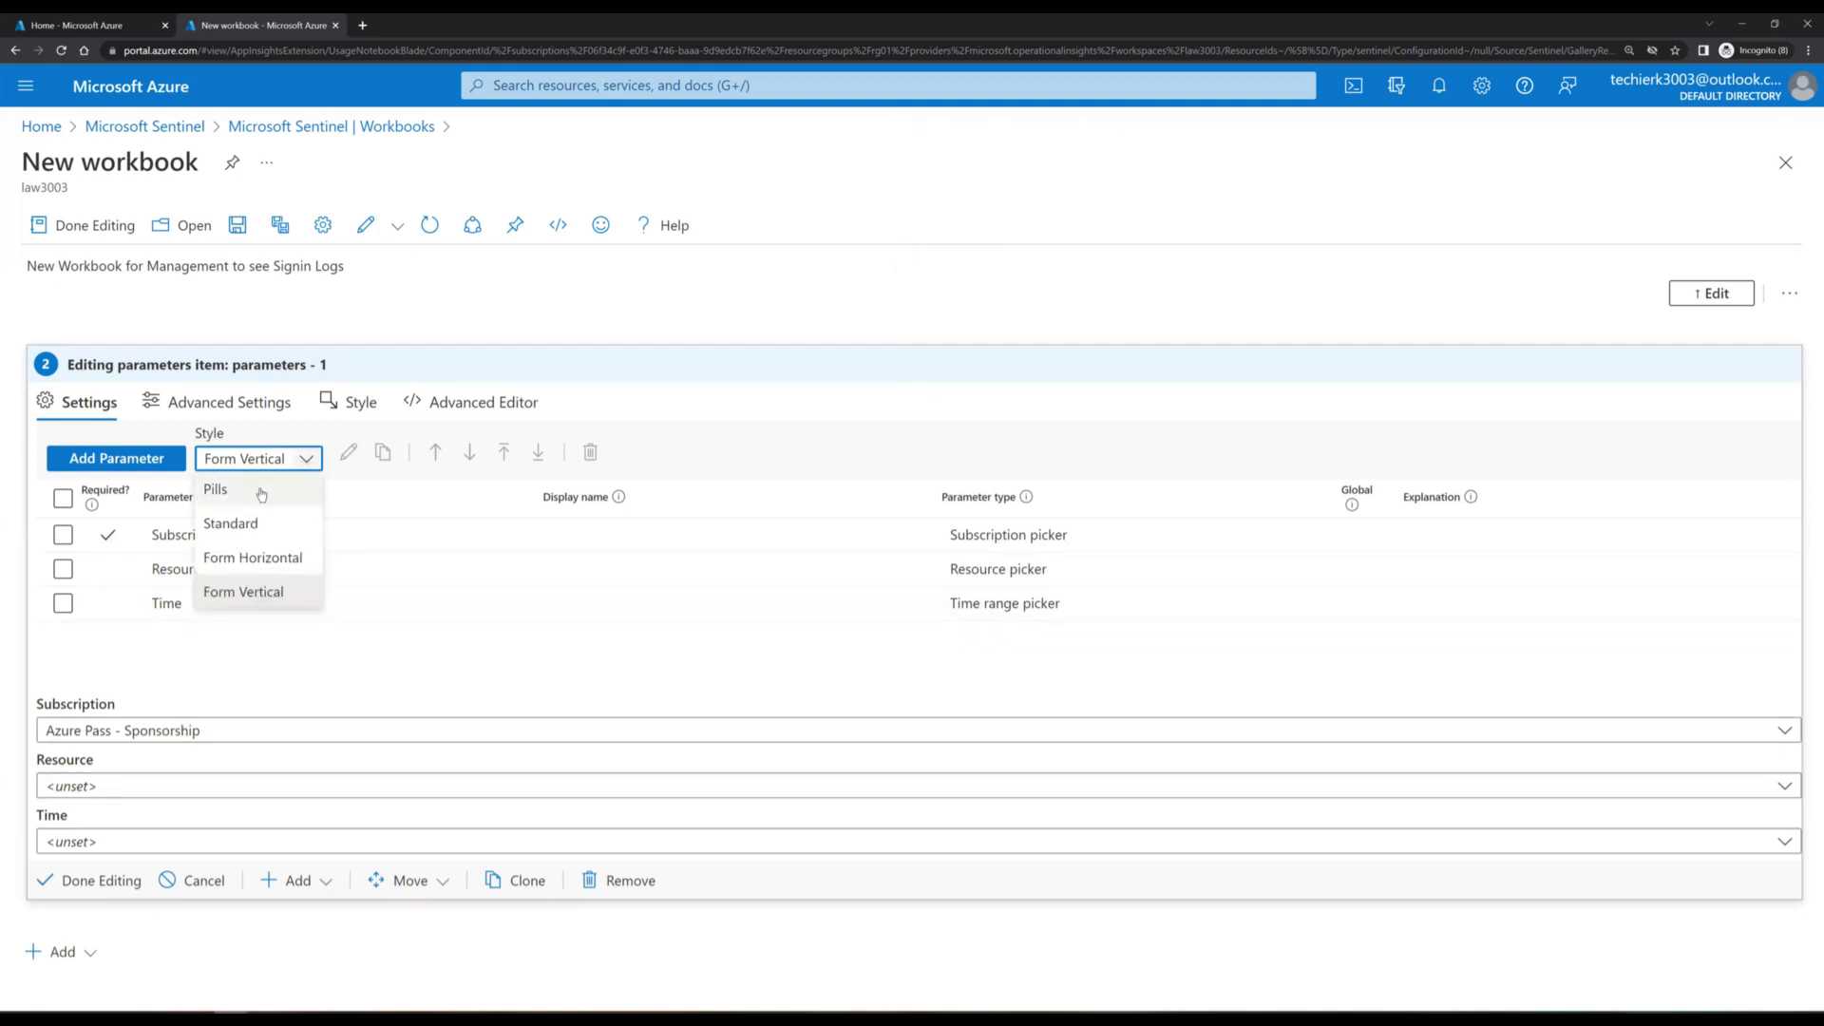
left_click(258, 490)
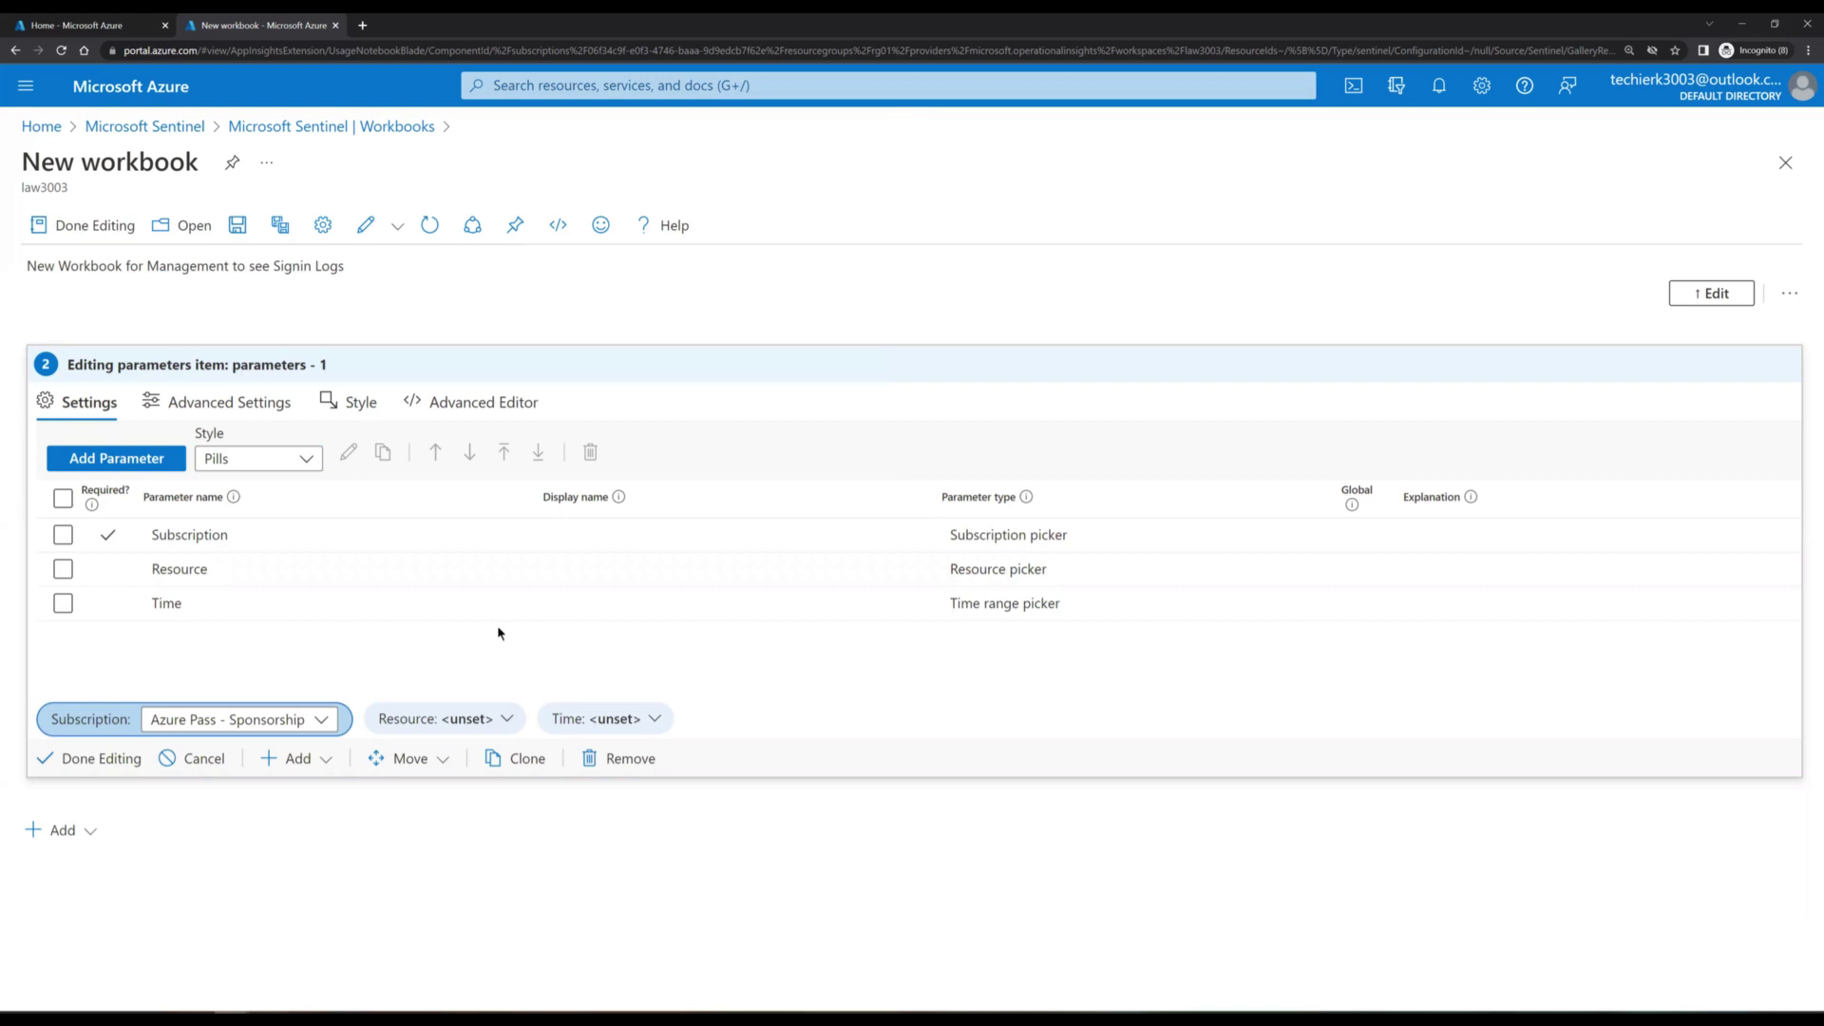
left_click(116, 458)
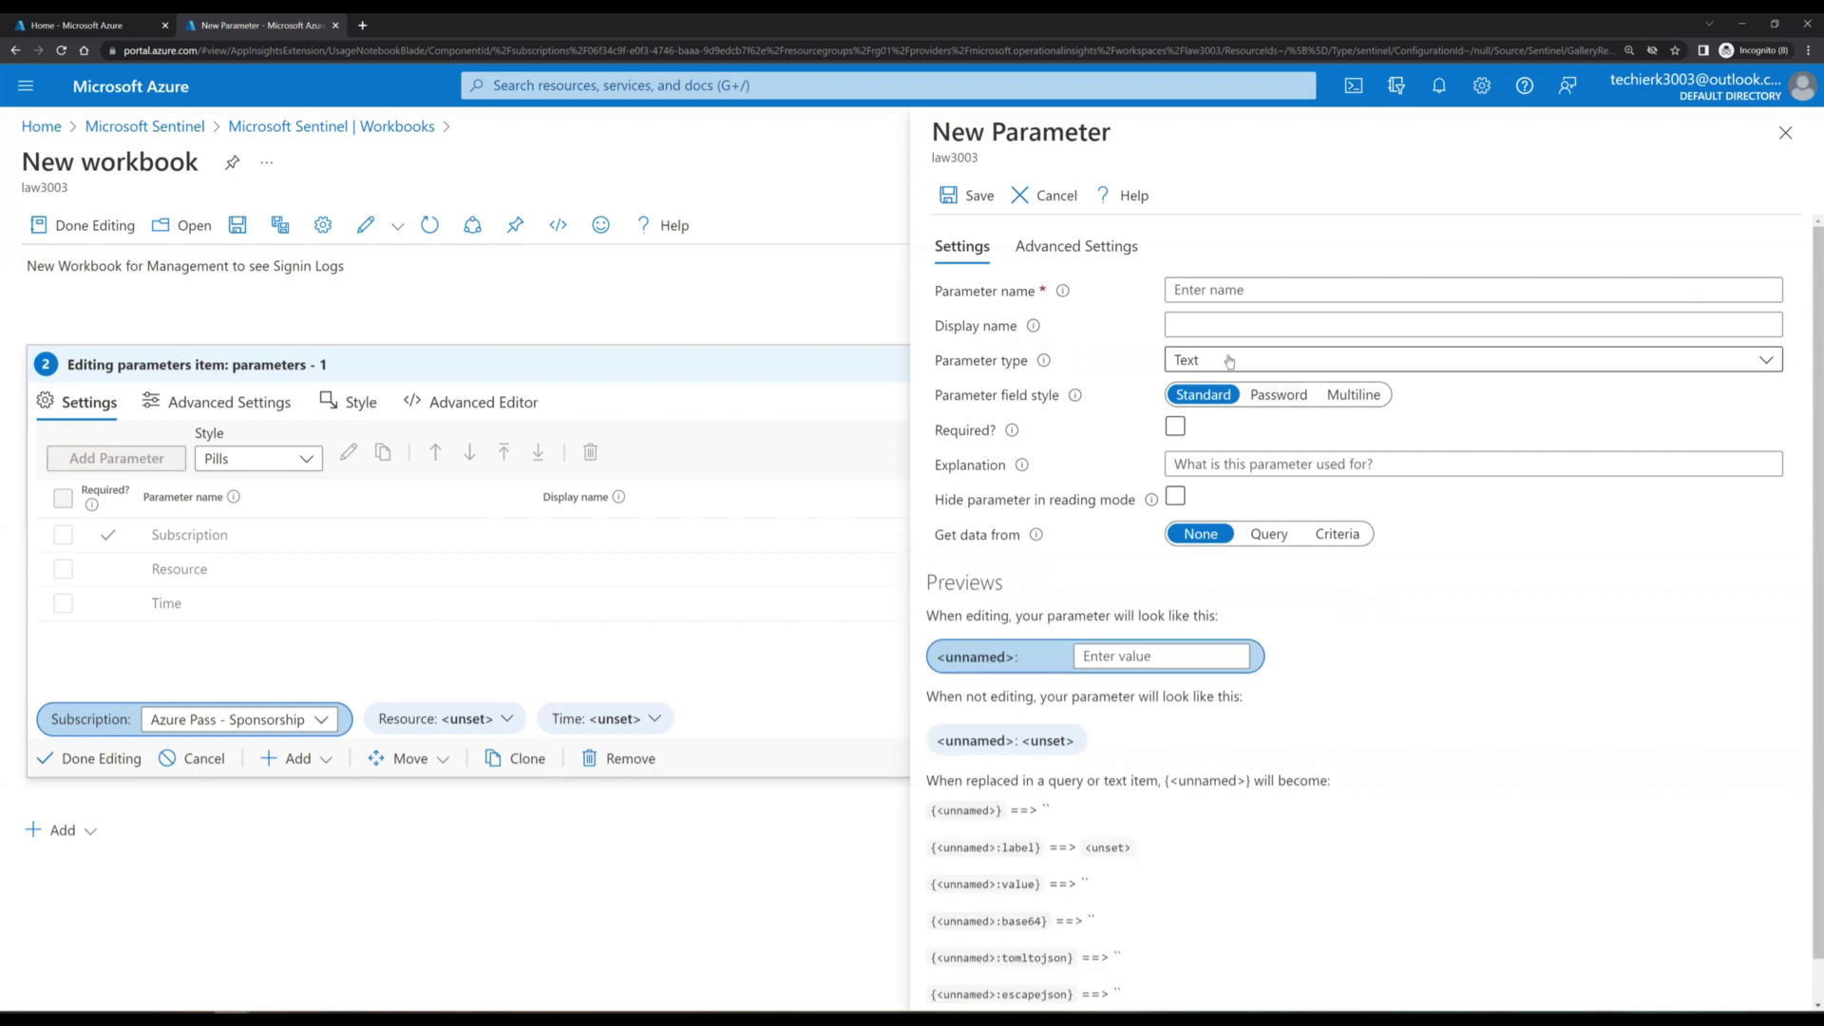
left_click(1229, 361)
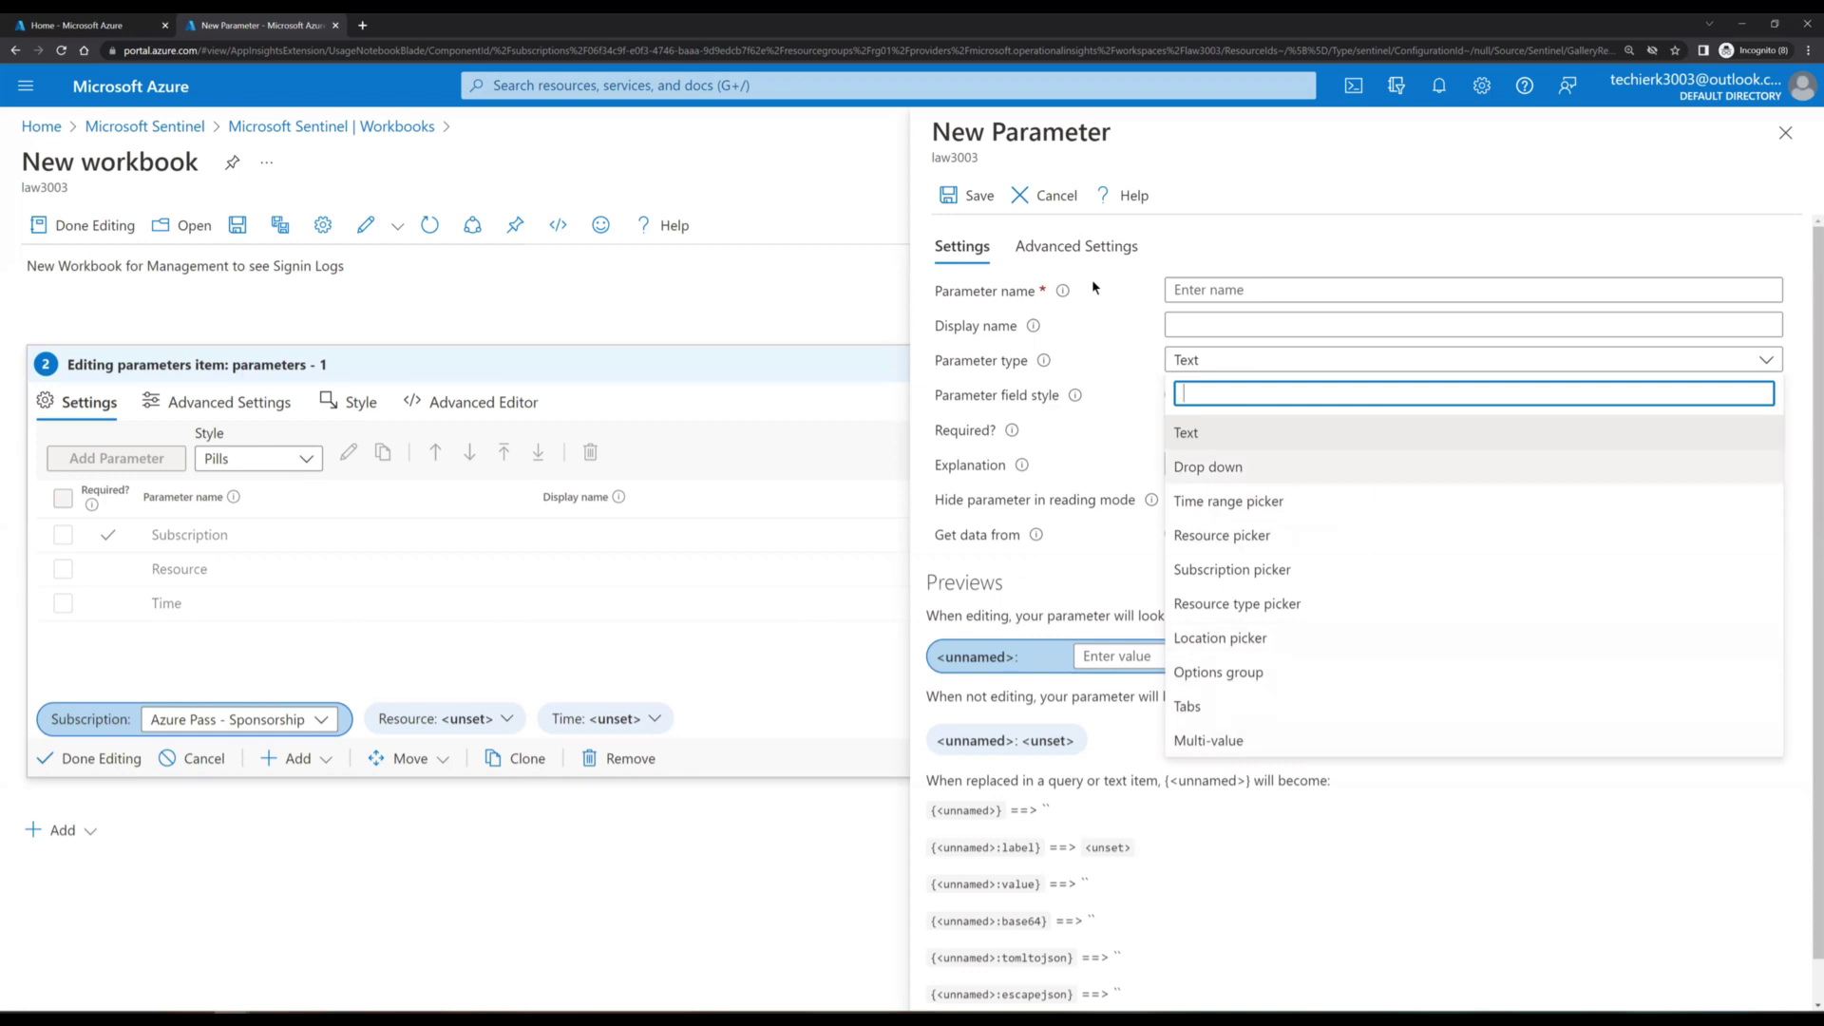
left_click(1043, 213)
left_click(1043, 212)
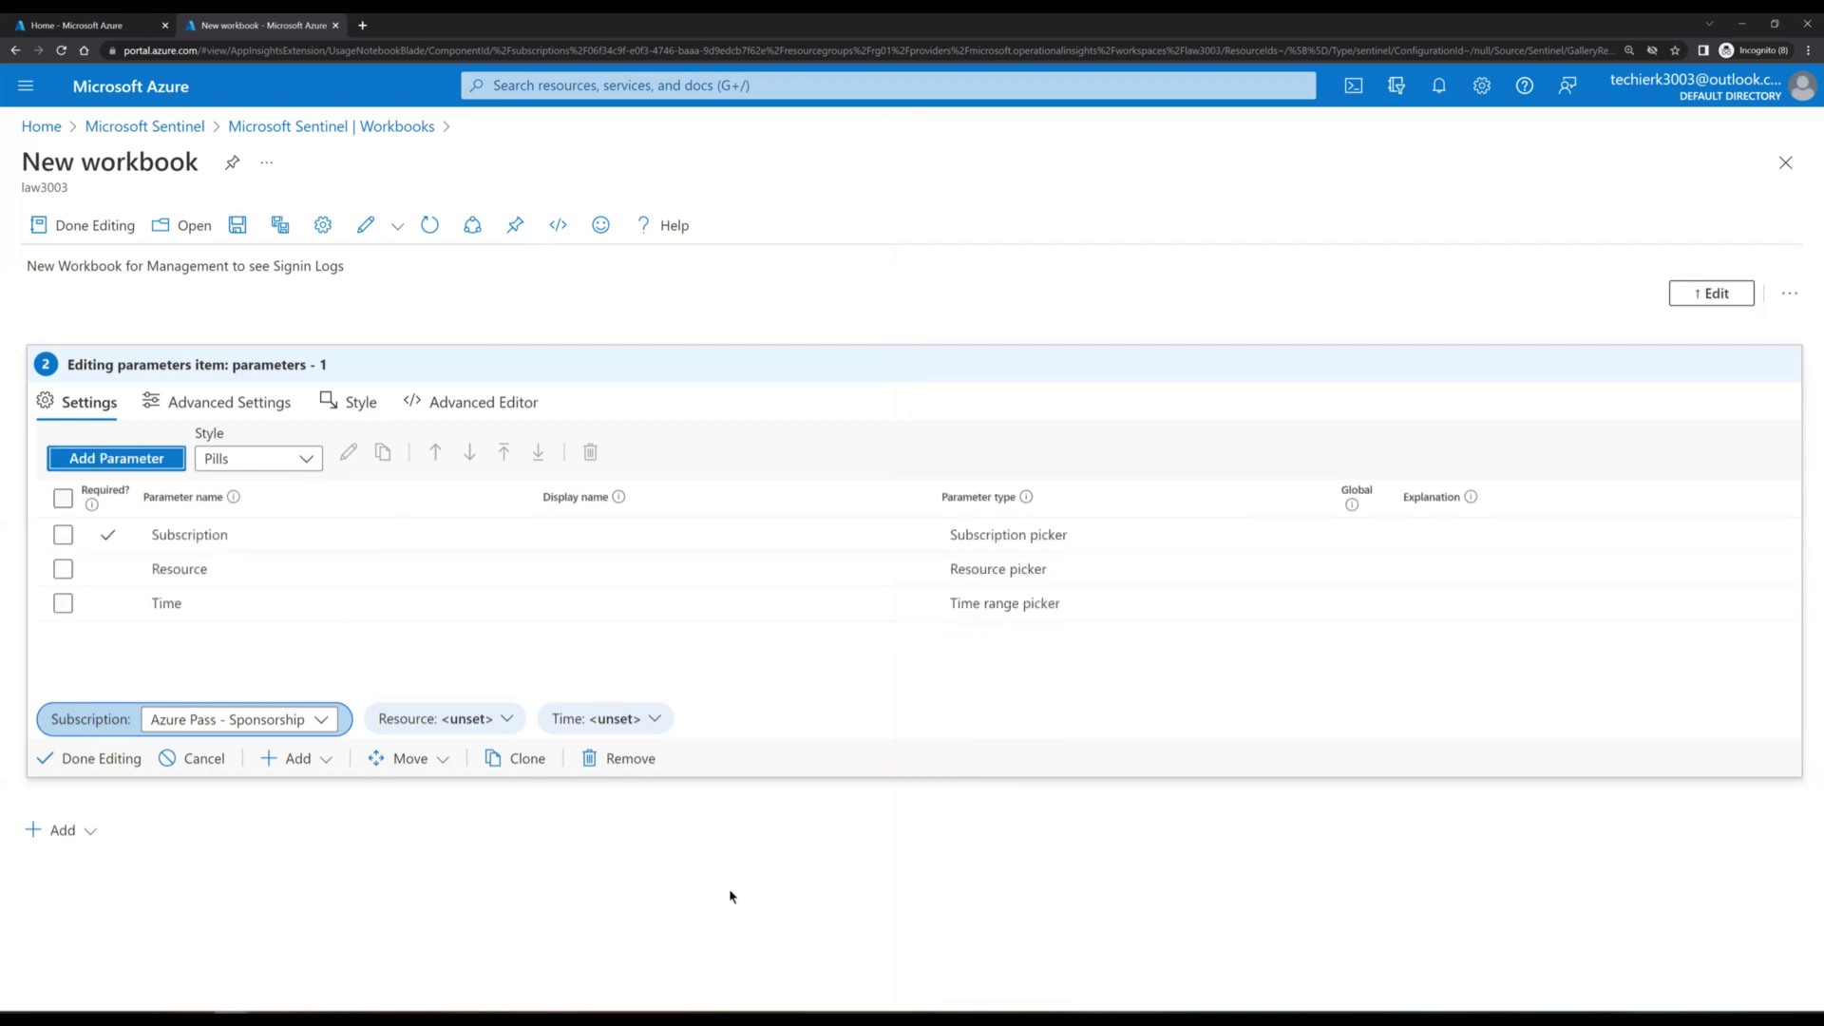
Step: Finish editing the parameters item and add a query item below it
left_click(67, 759)
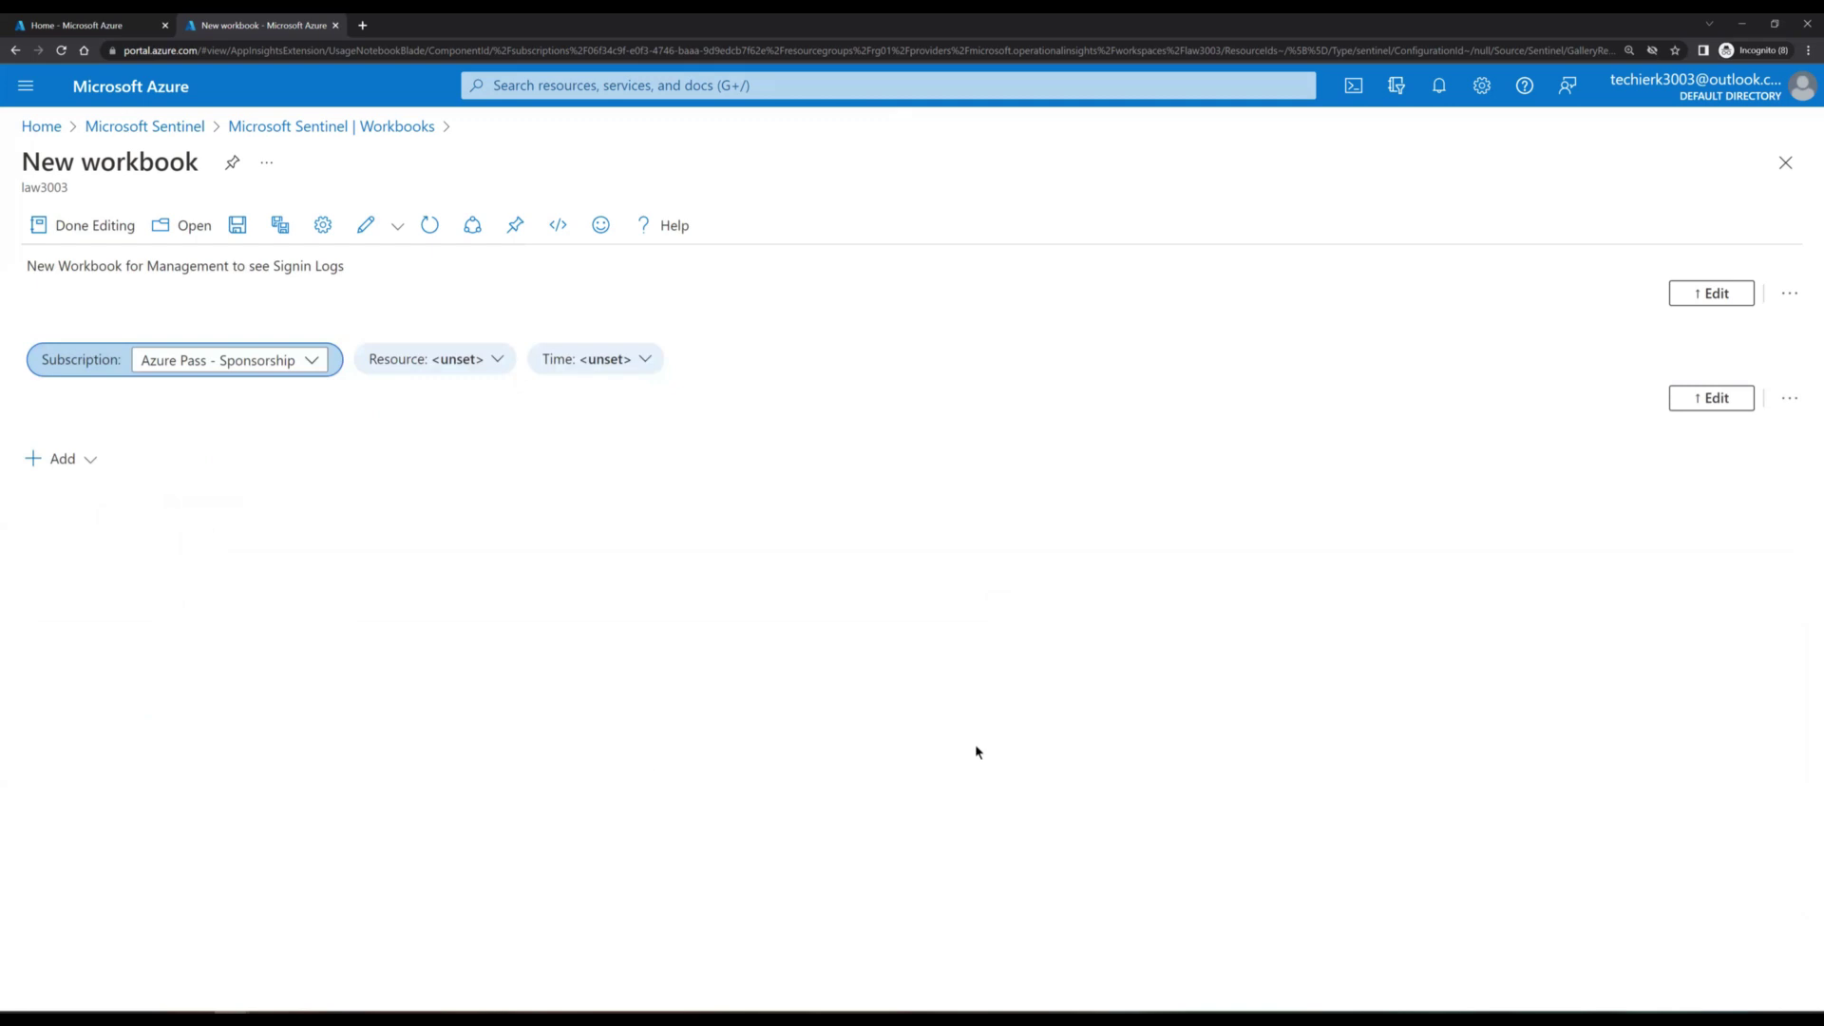
left_click(66, 461)
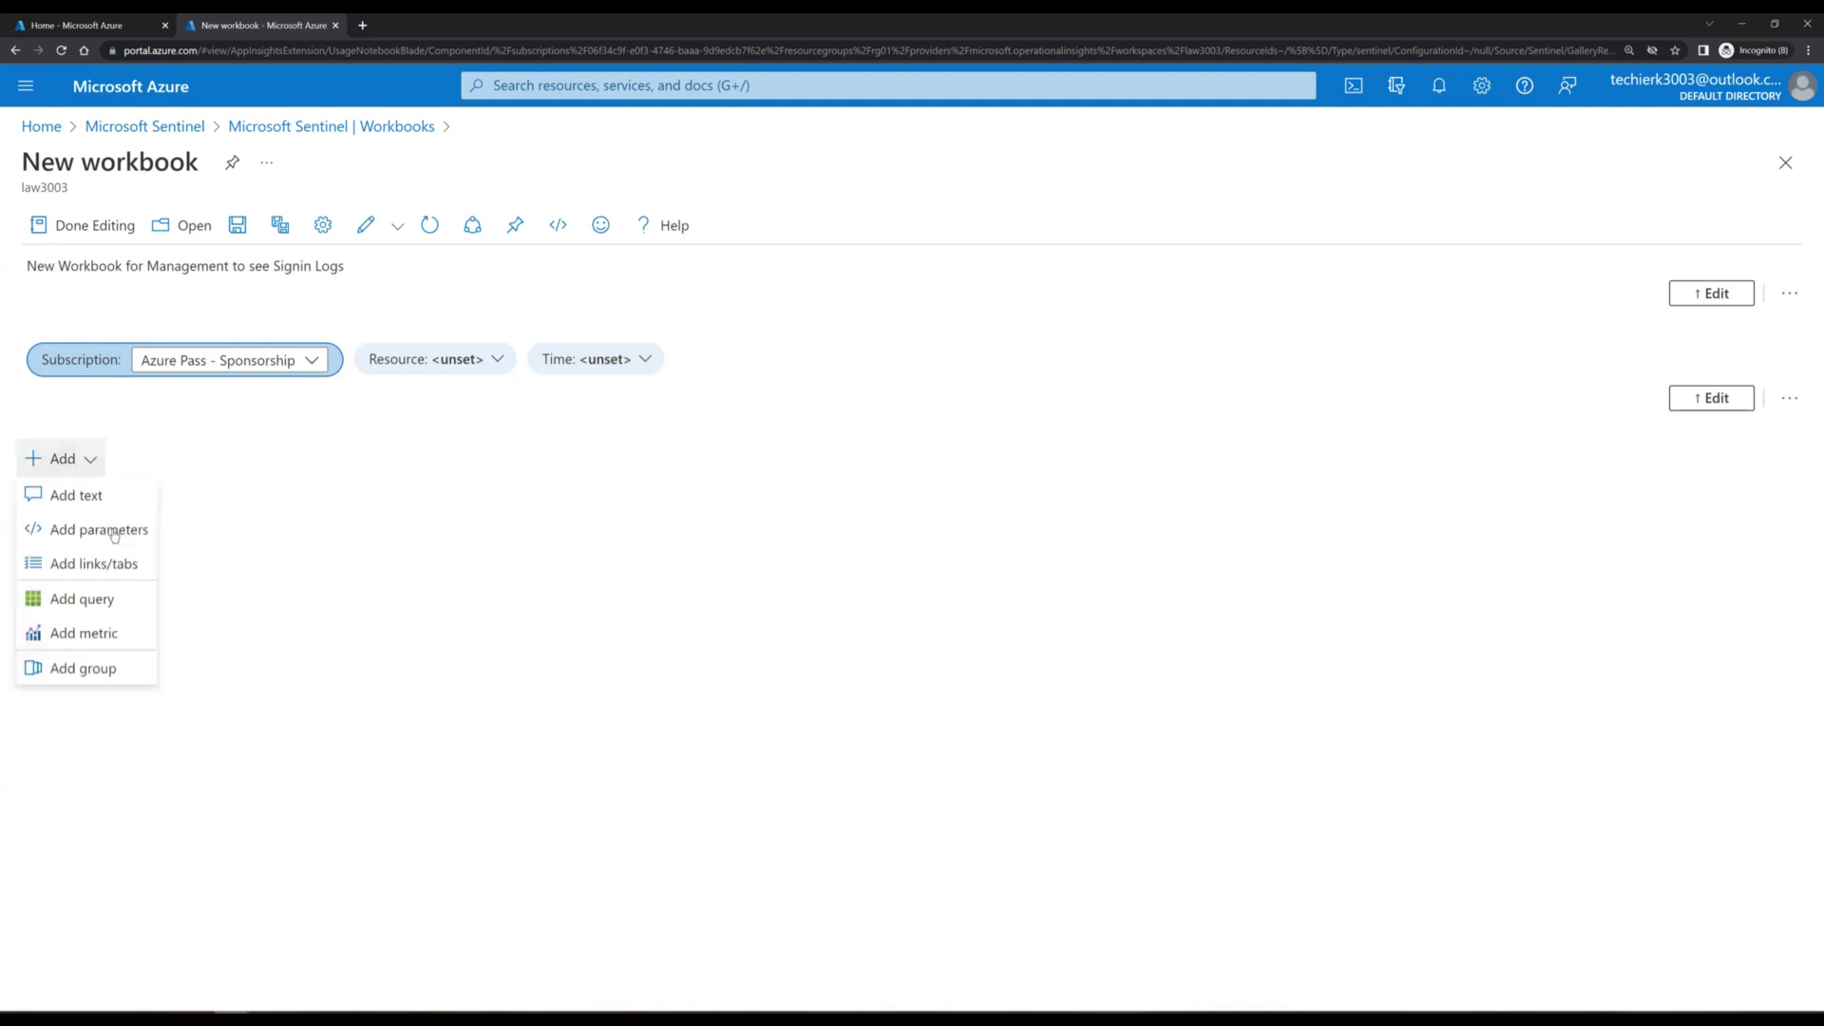
left_click(106, 601)
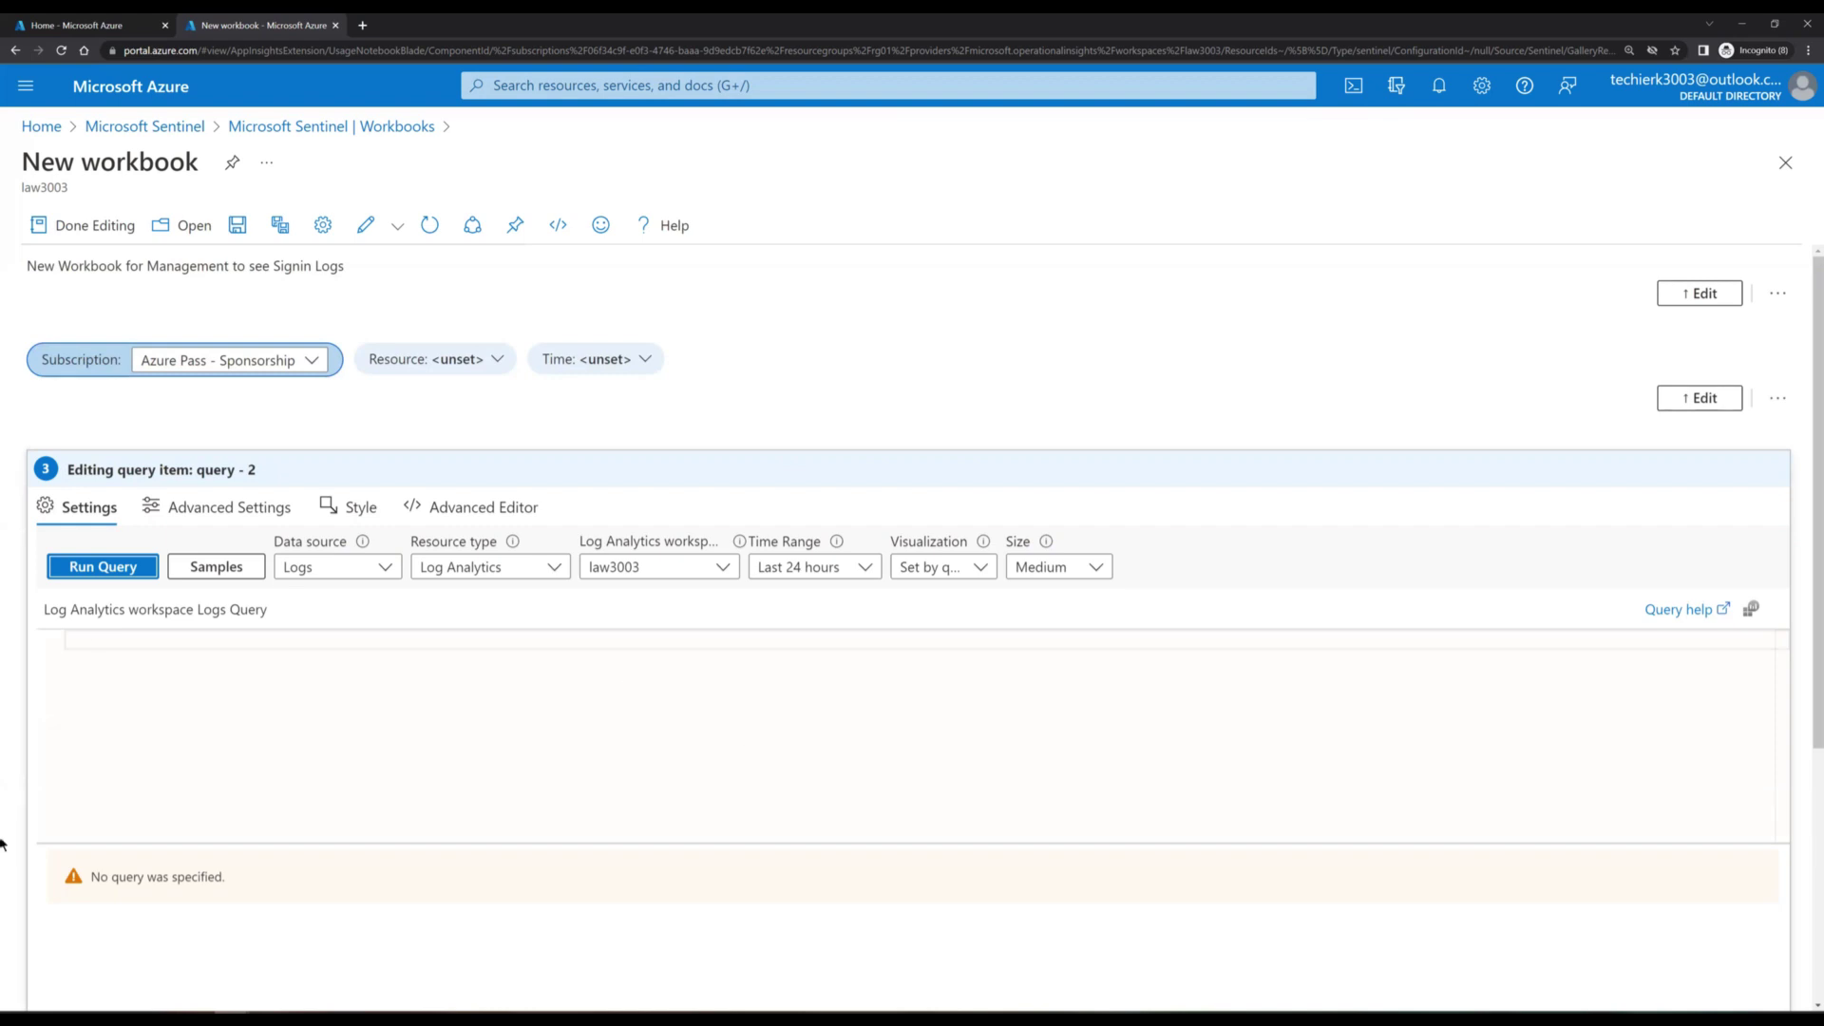
Step: Enter the query "SigninLogs | summarize count() by Location, ResultType, Identity | project ResultType, Location, Identity", run it and review the rows
left_click(253, 648)
type("SigninLogs | summarize count() by Location, ResultType, Identity | project ResultType, Location, Identity")
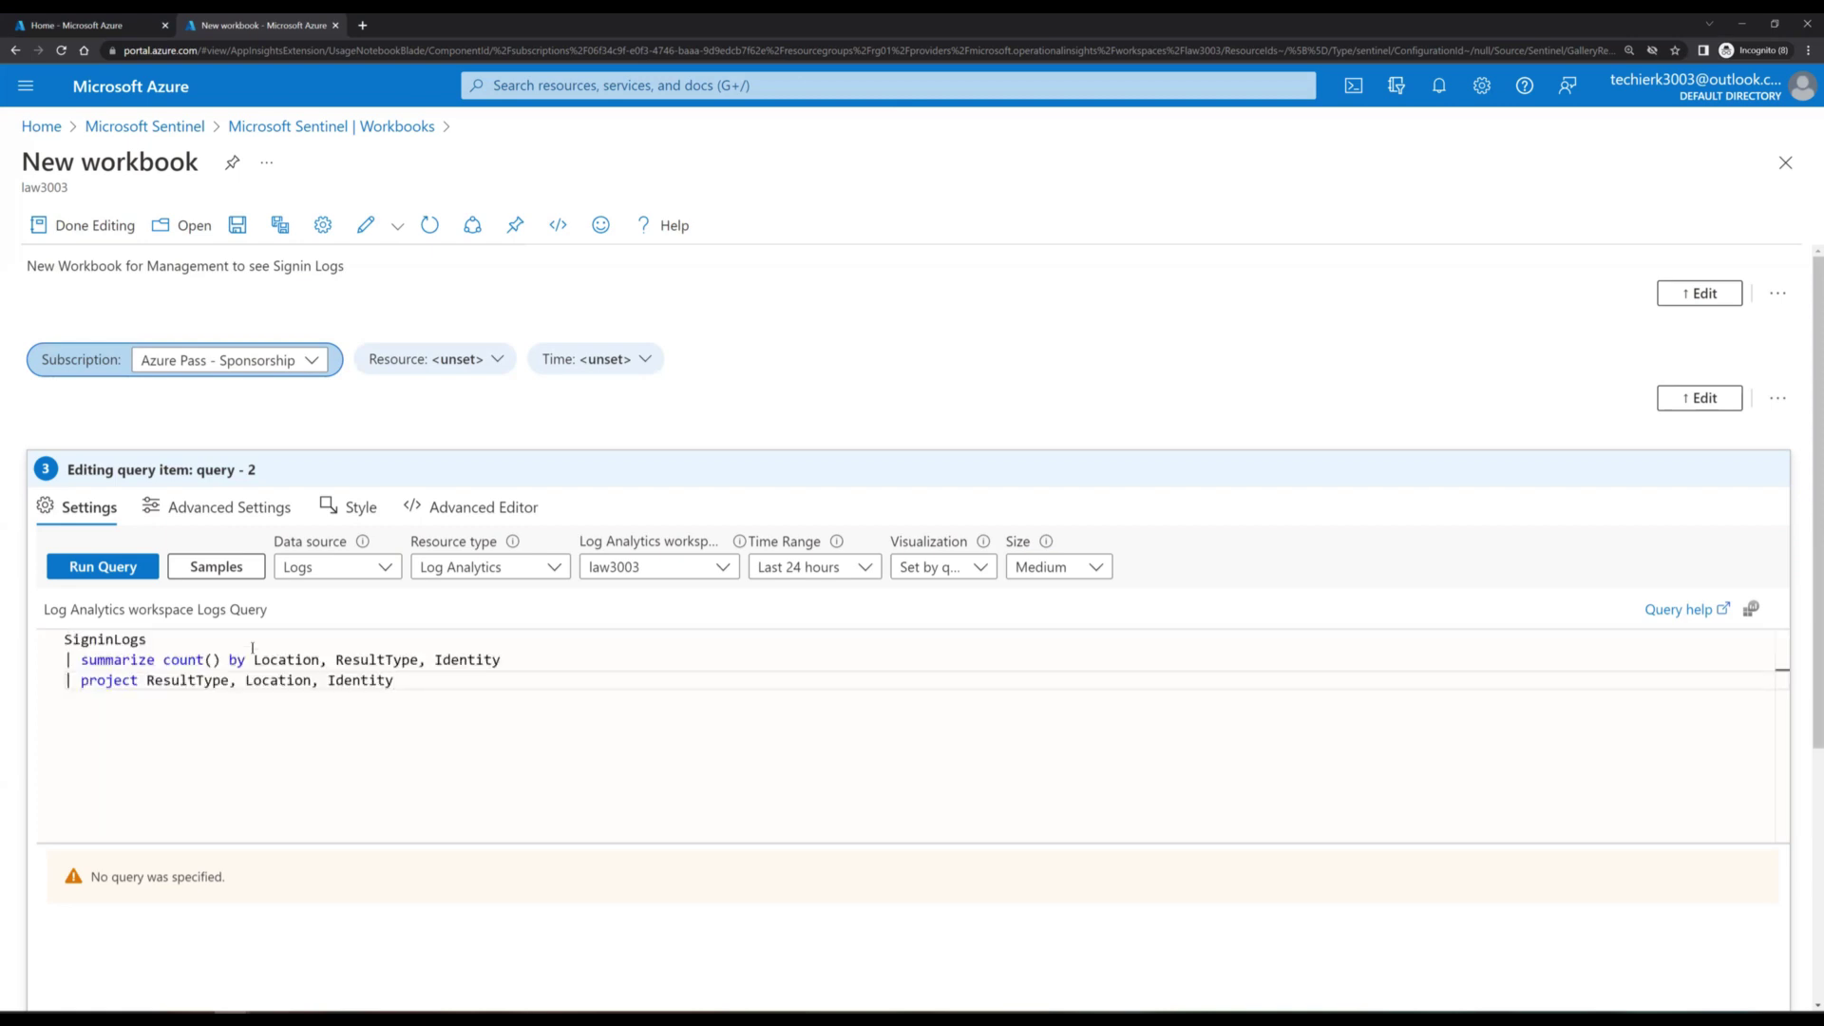
left_click(98, 570)
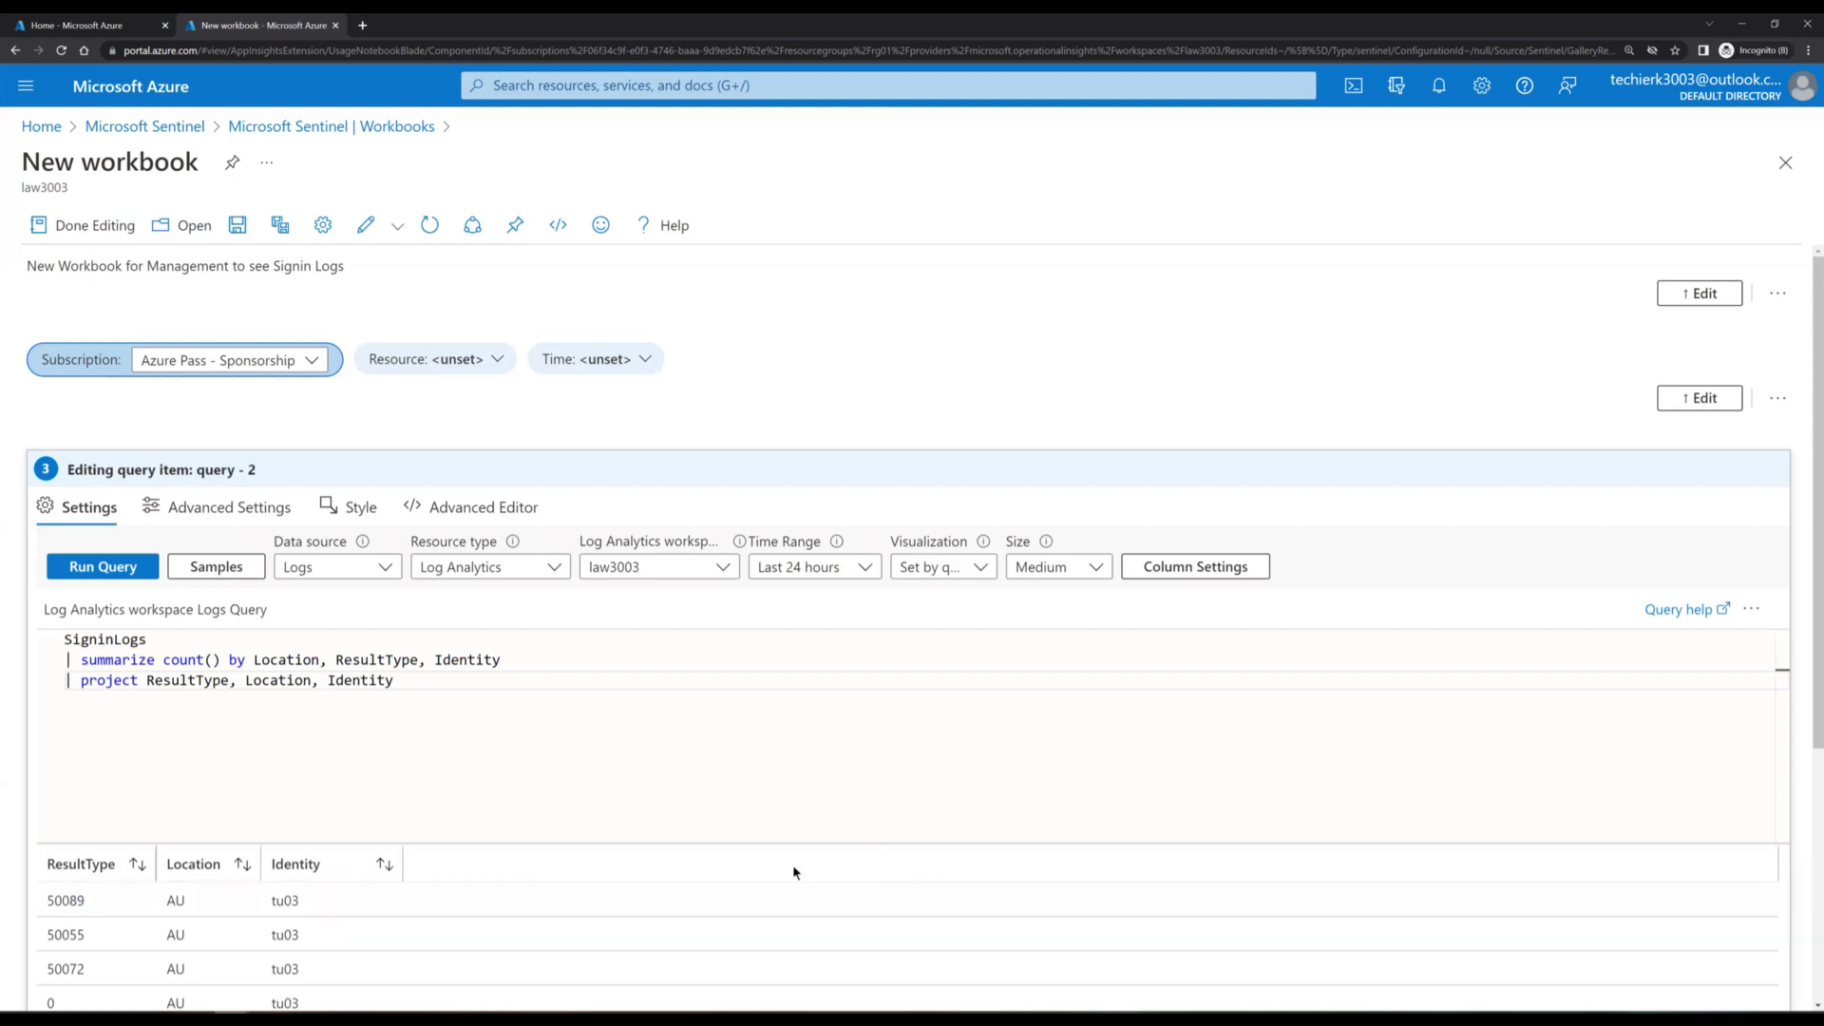
scroll(840, 892, "down", 2)
scroll(898, 914, "down", 1)
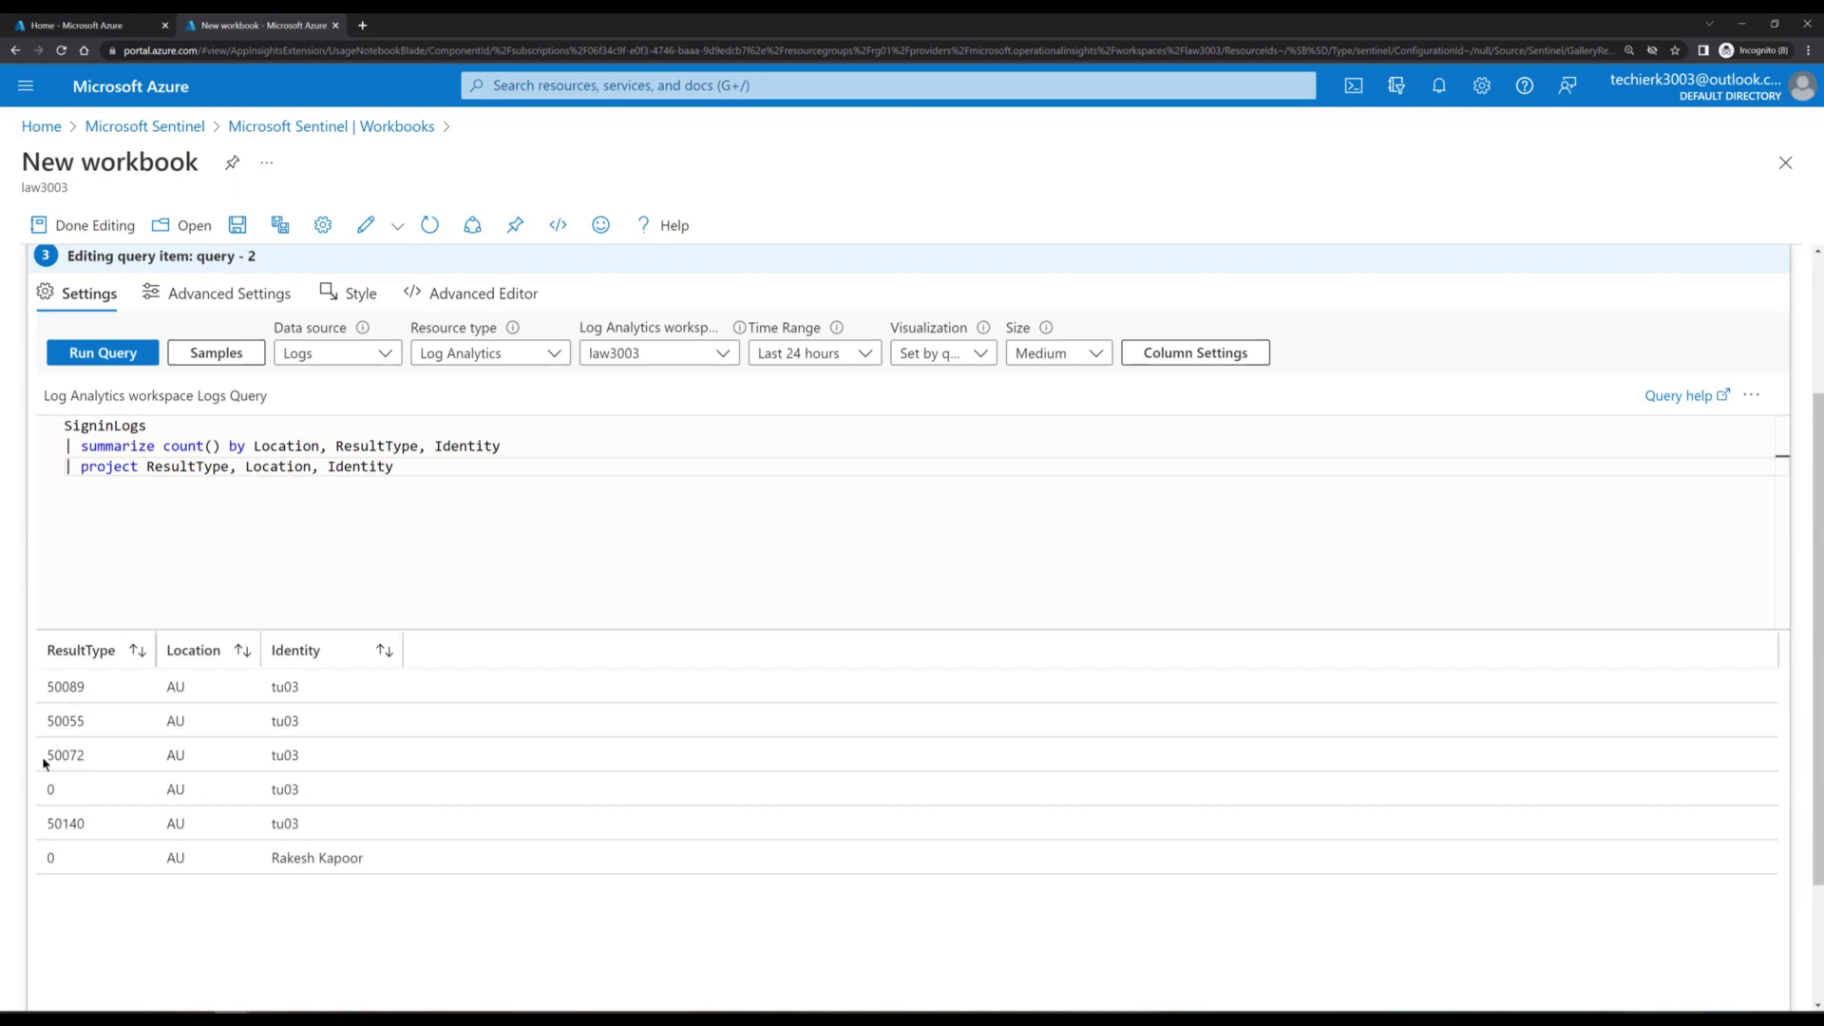
left_click(222, 858)
Step: Try the Area chart visualization for the query results and switch it to Bar chart
left_click(981, 356)
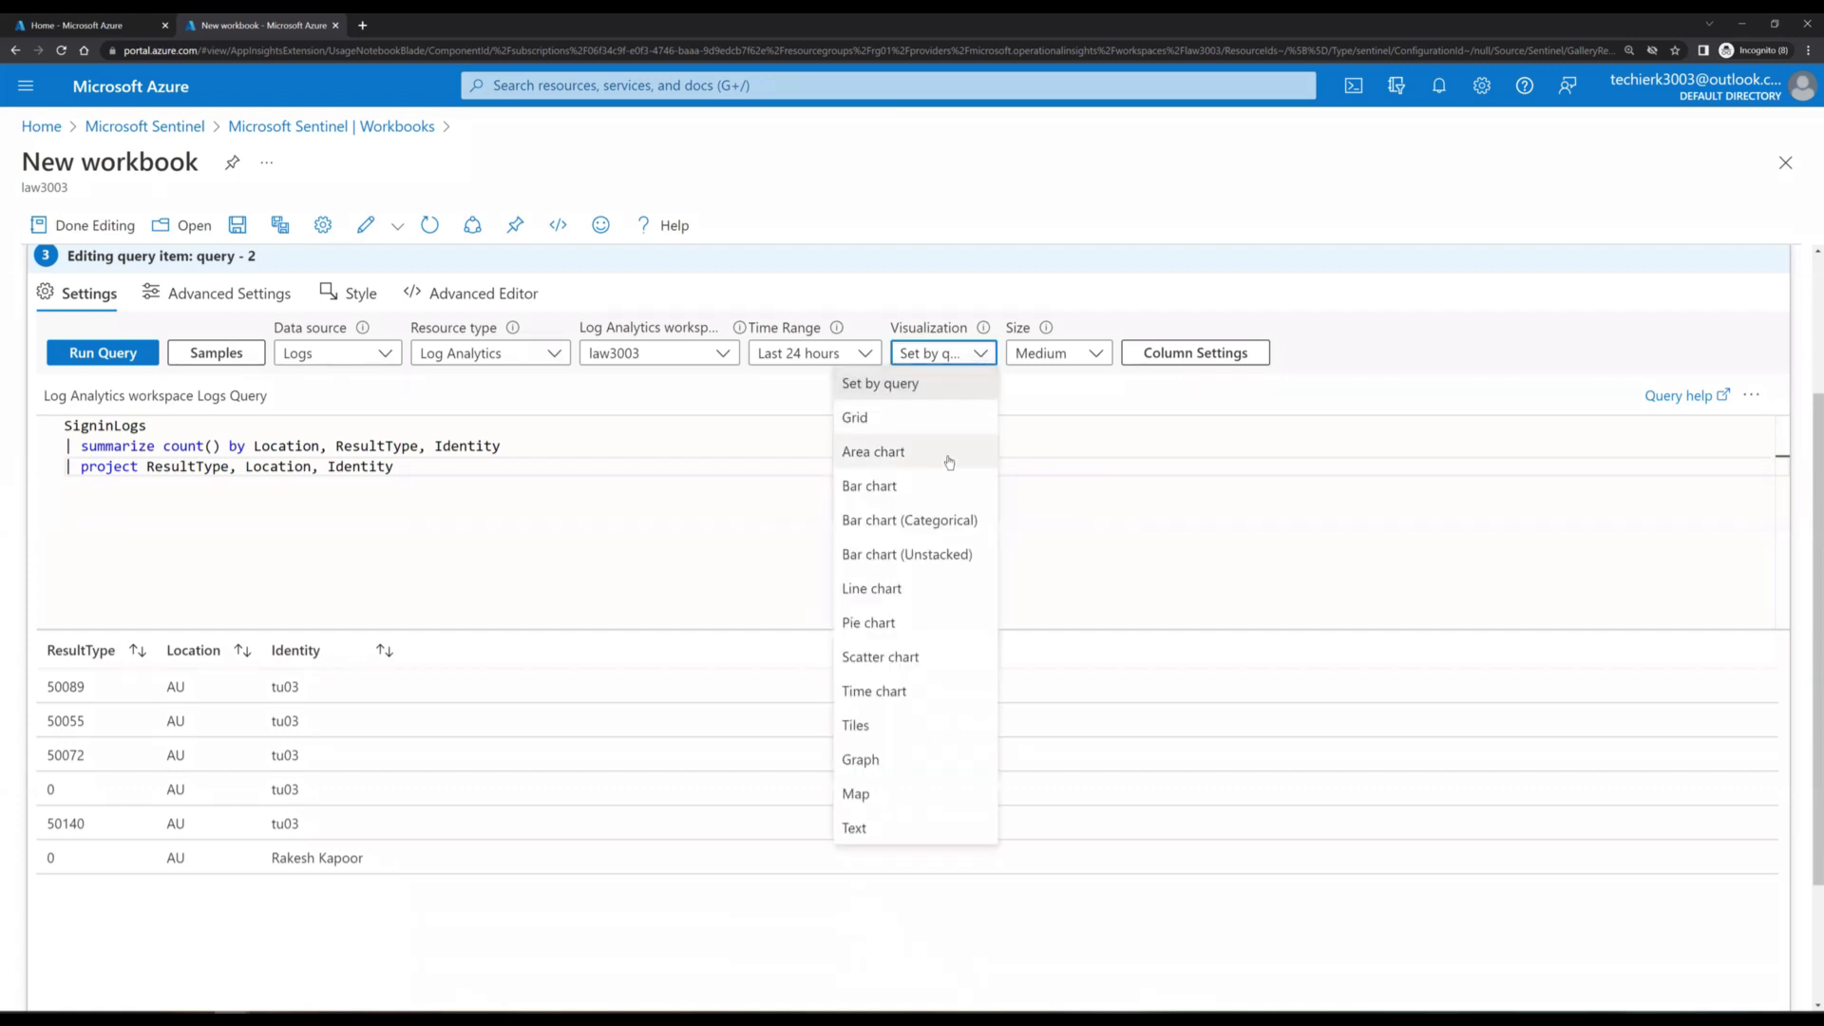
left_click(948, 454)
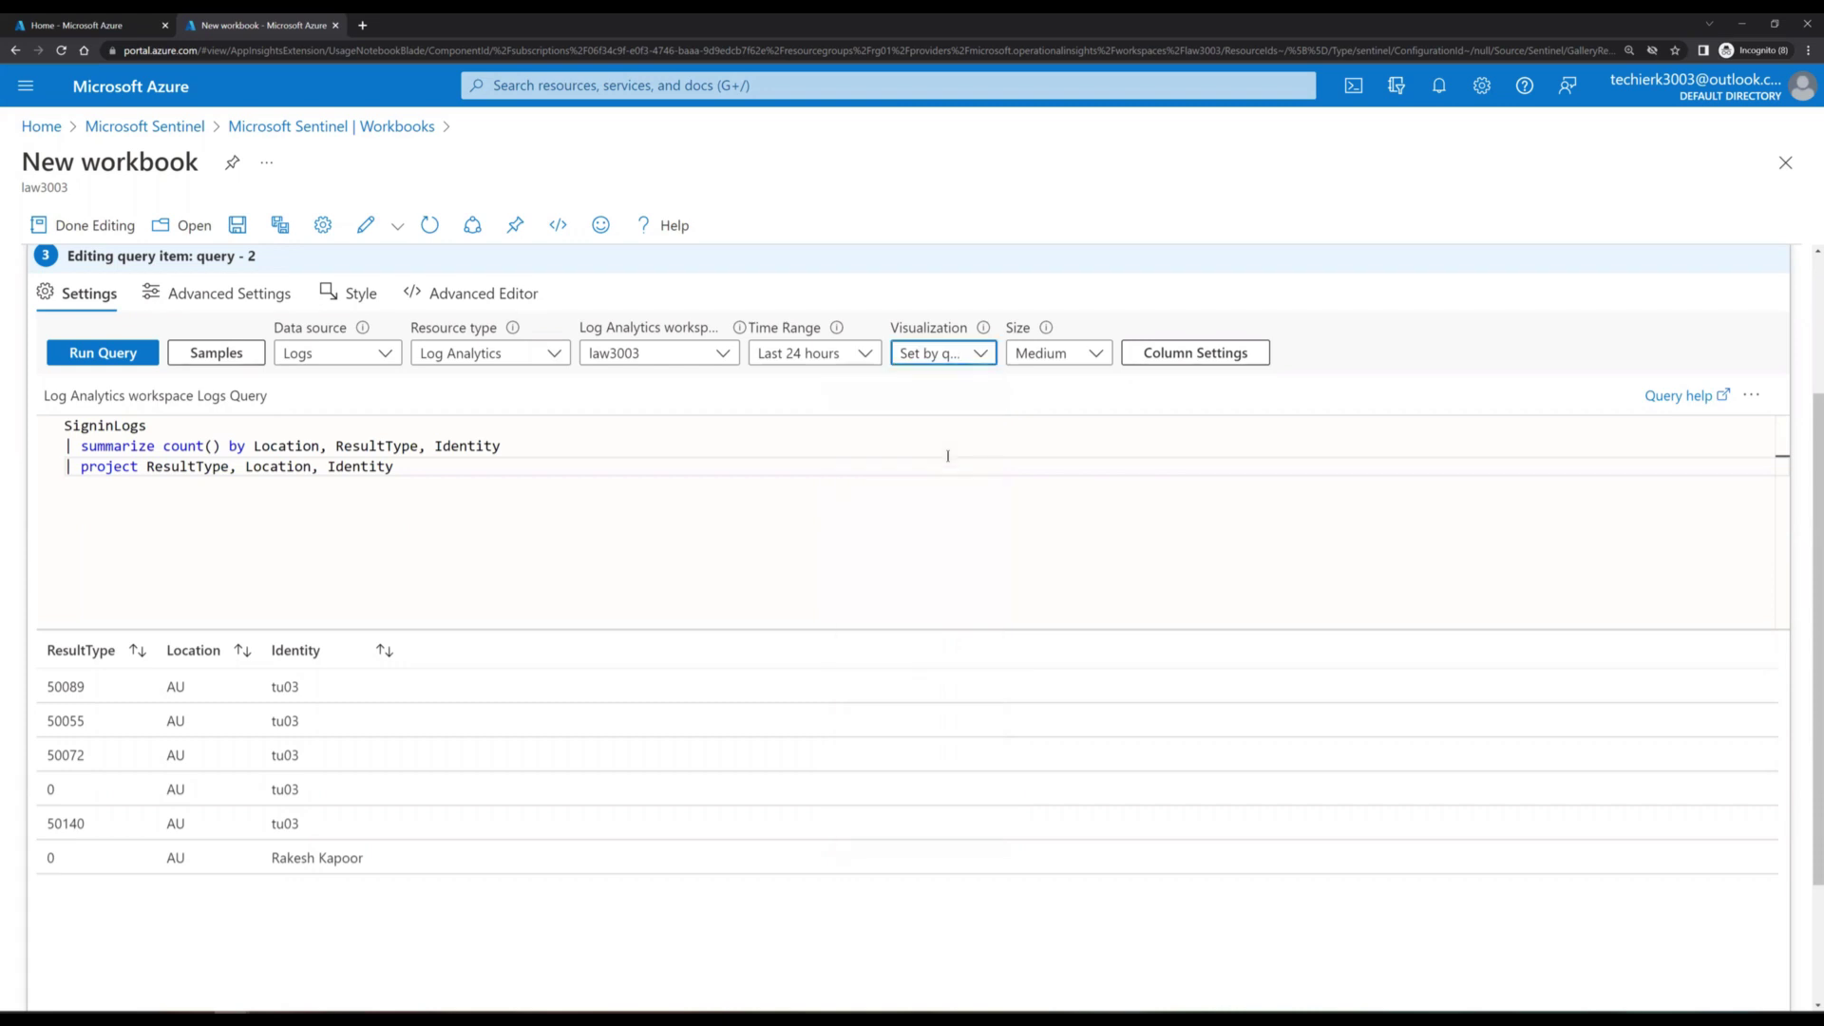
left_click(981, 356)
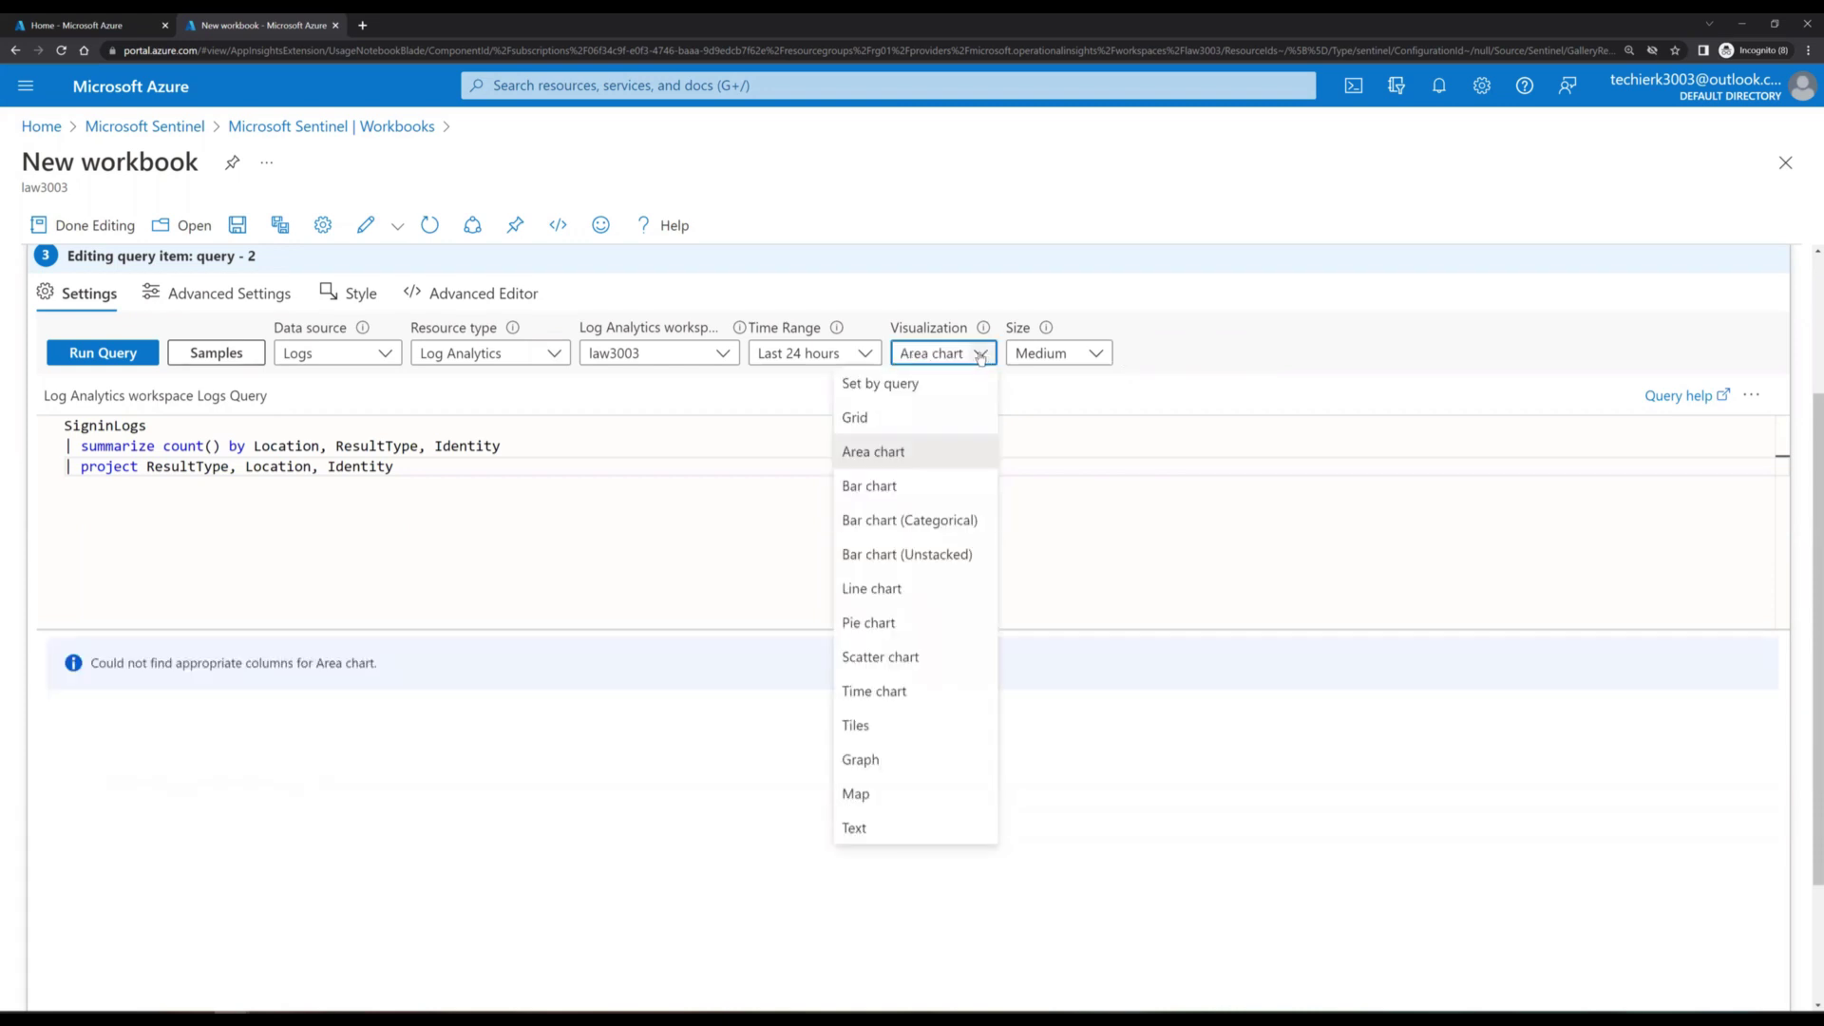
left_click(939, 486)
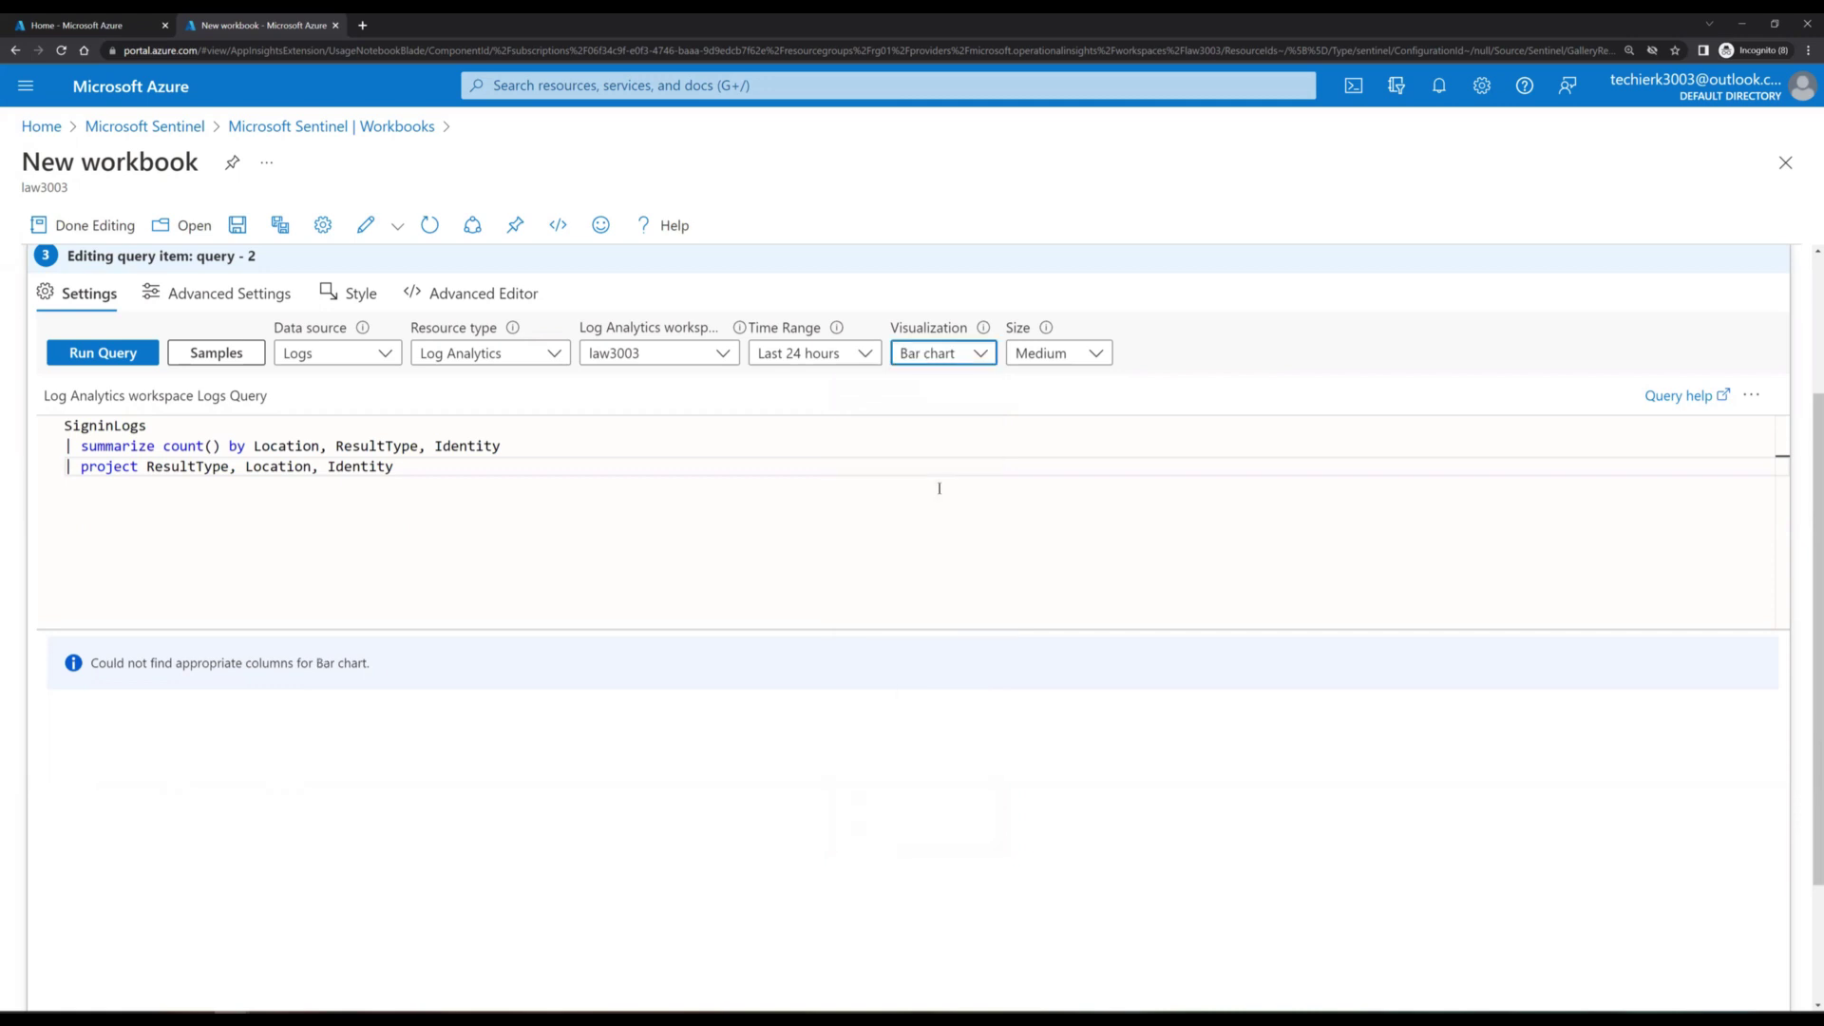
Step: Remove the project line from the SigninLogs query and run the query again
left_click(436, 501)
key("shift+Home")
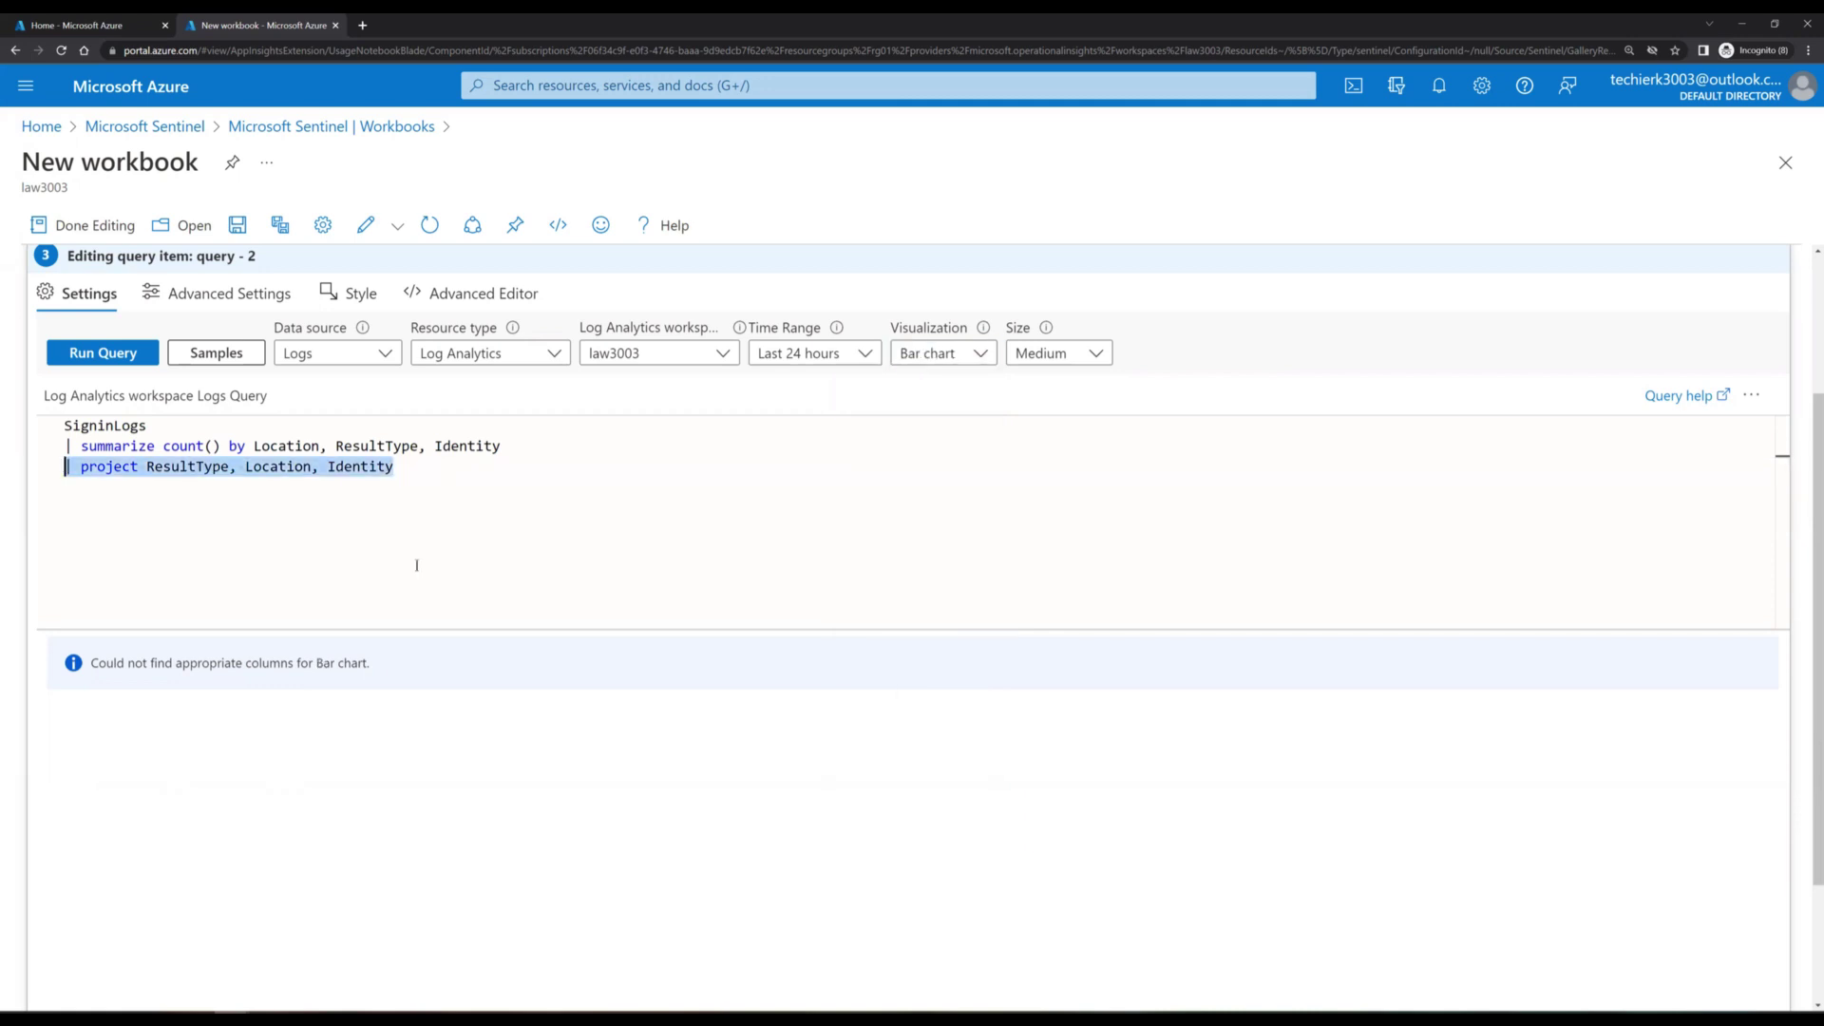
key("BackSpace")
key("BackSpace")
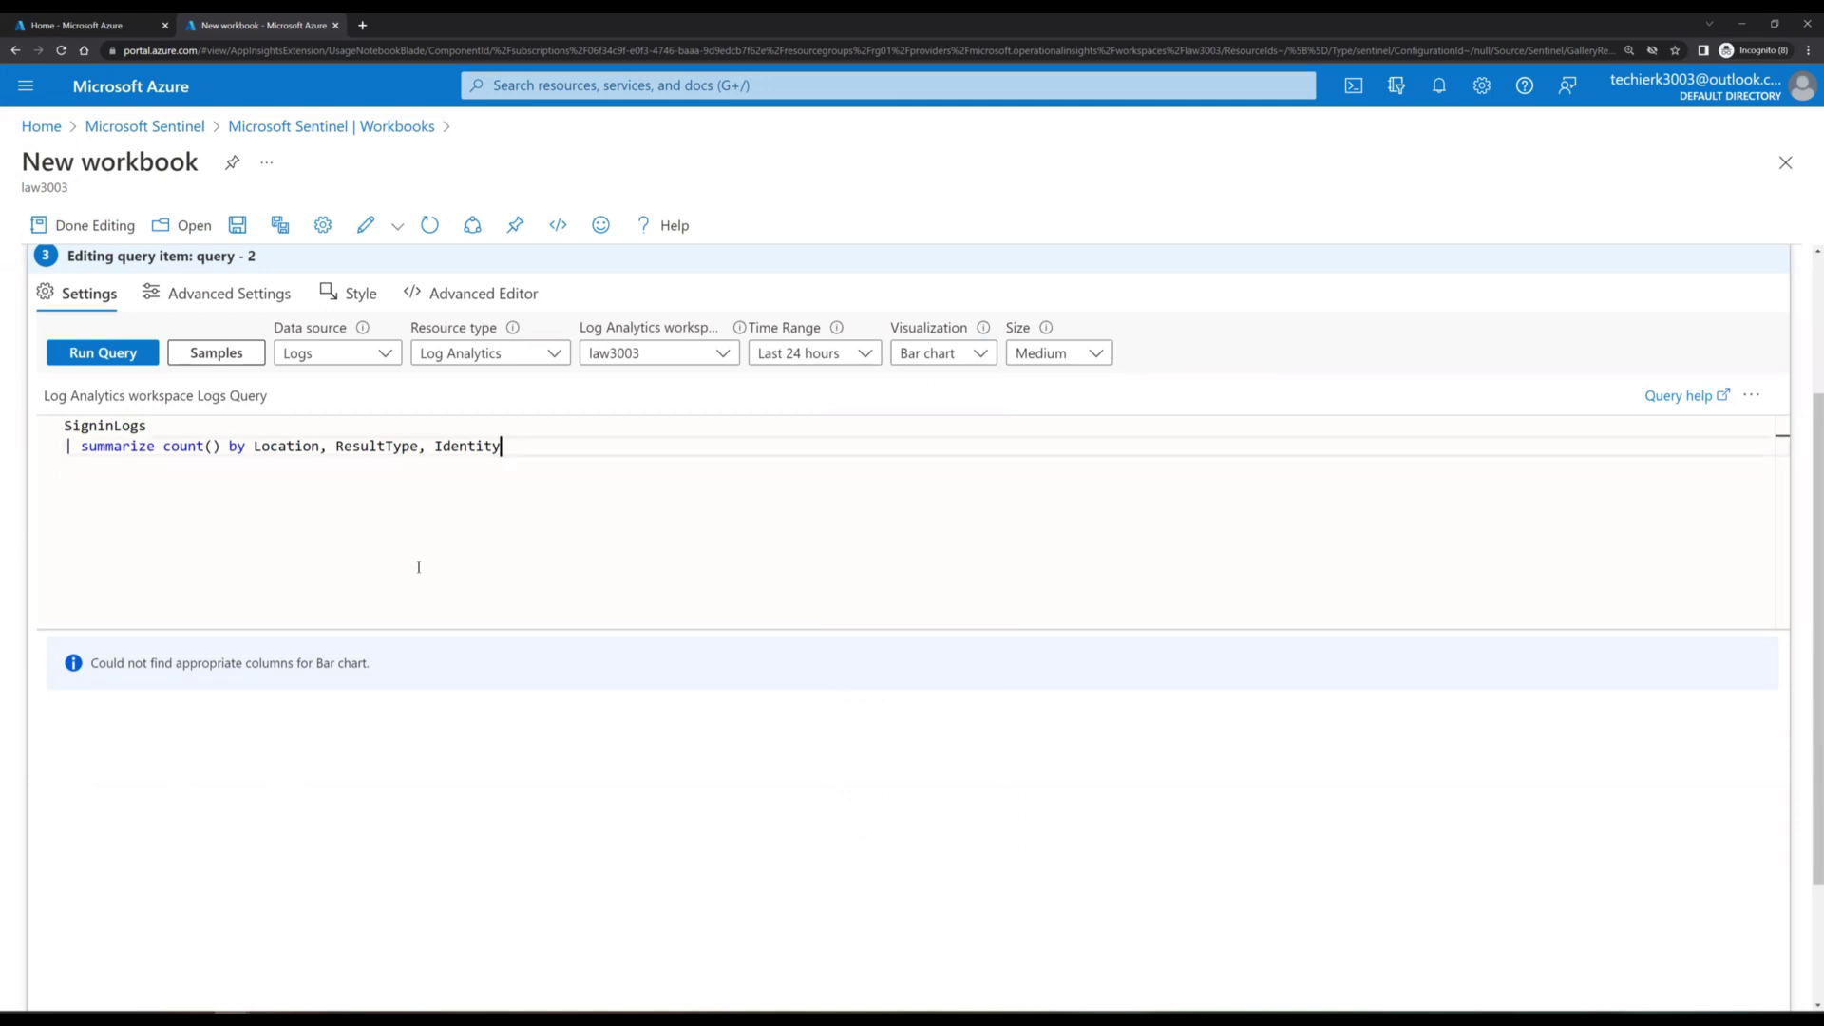
left_click(93, 359)
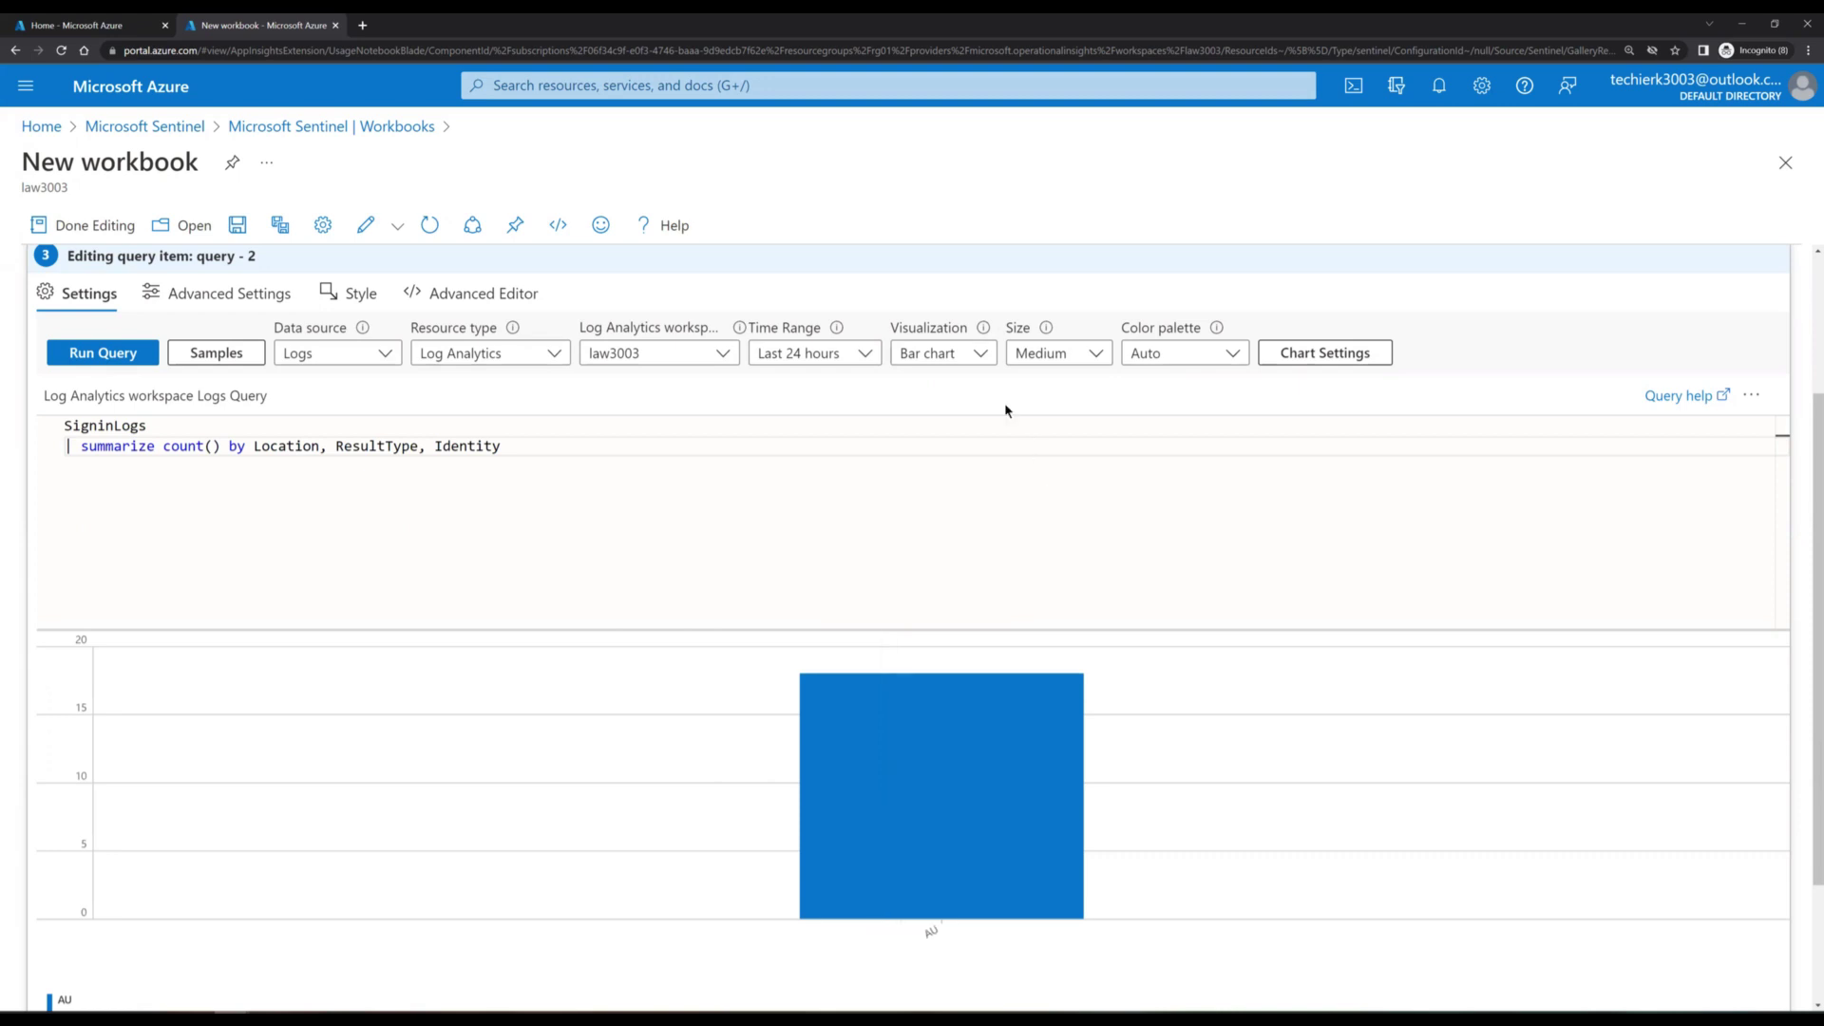
Step: Try the Area chart visualization on the shortened SigninLogs query and examine the chart
left_click(981, 354)
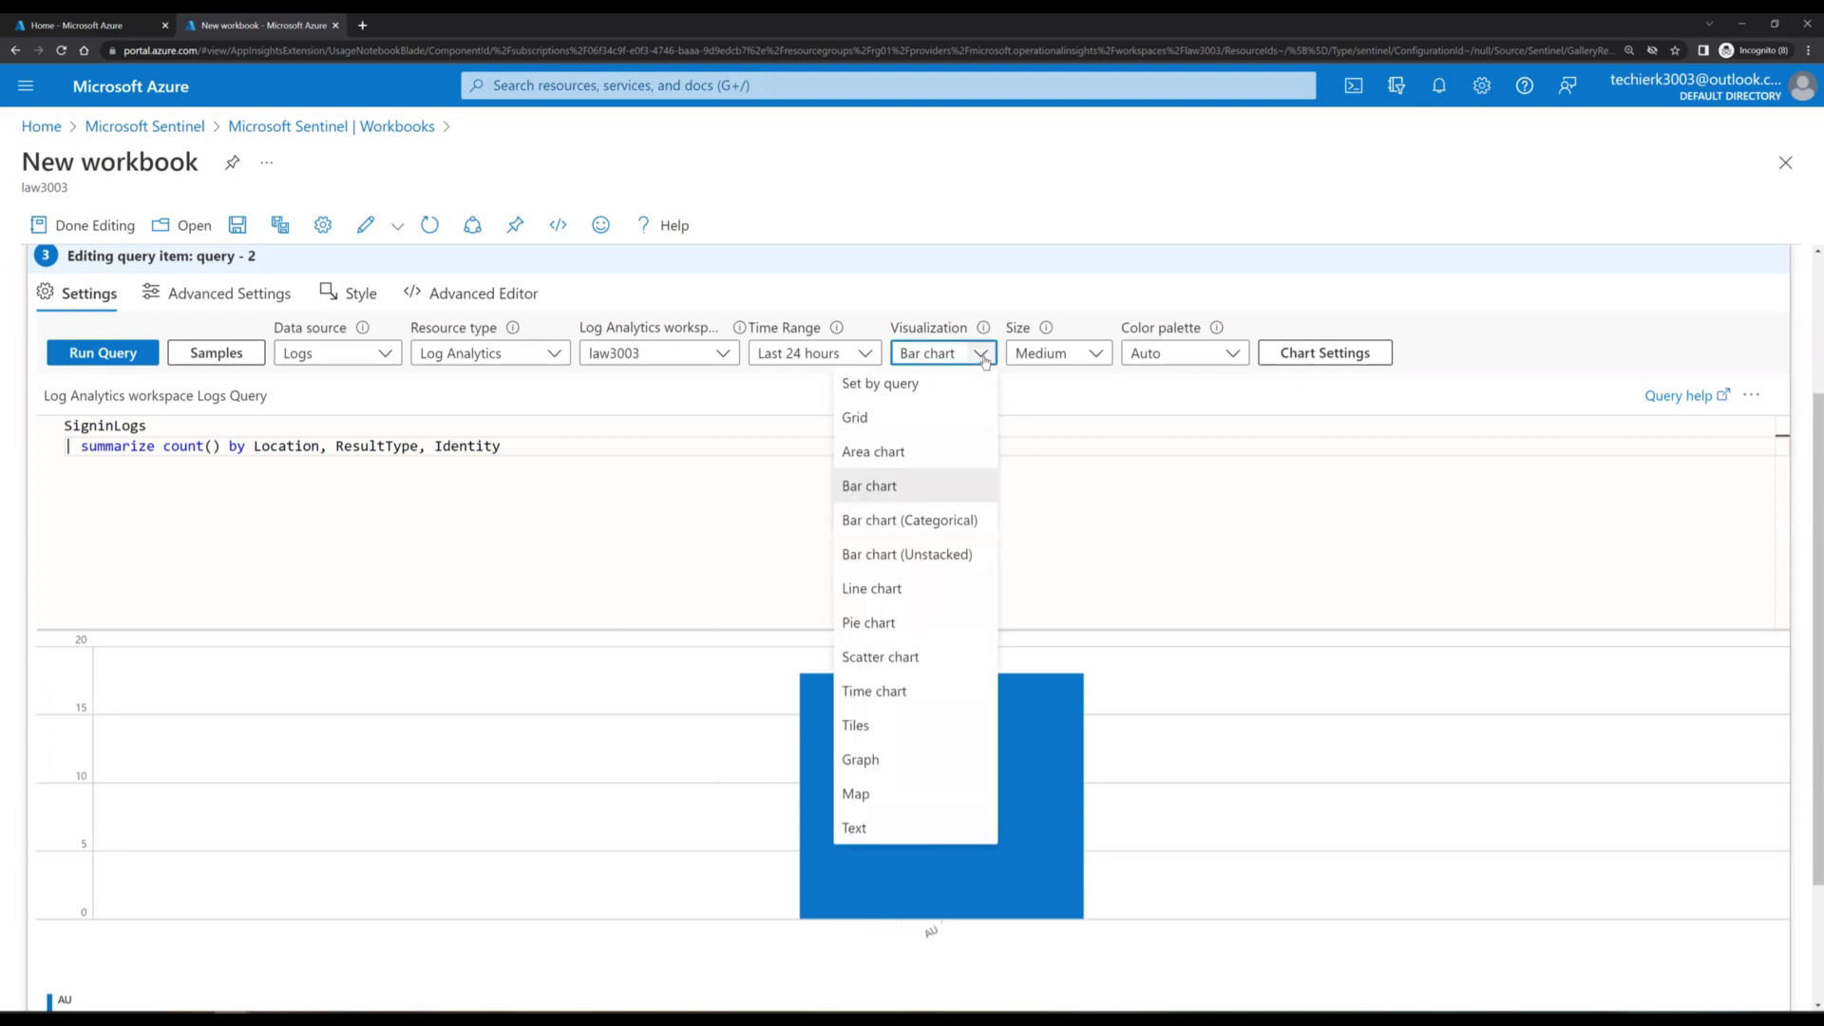
left_click(920, 453)
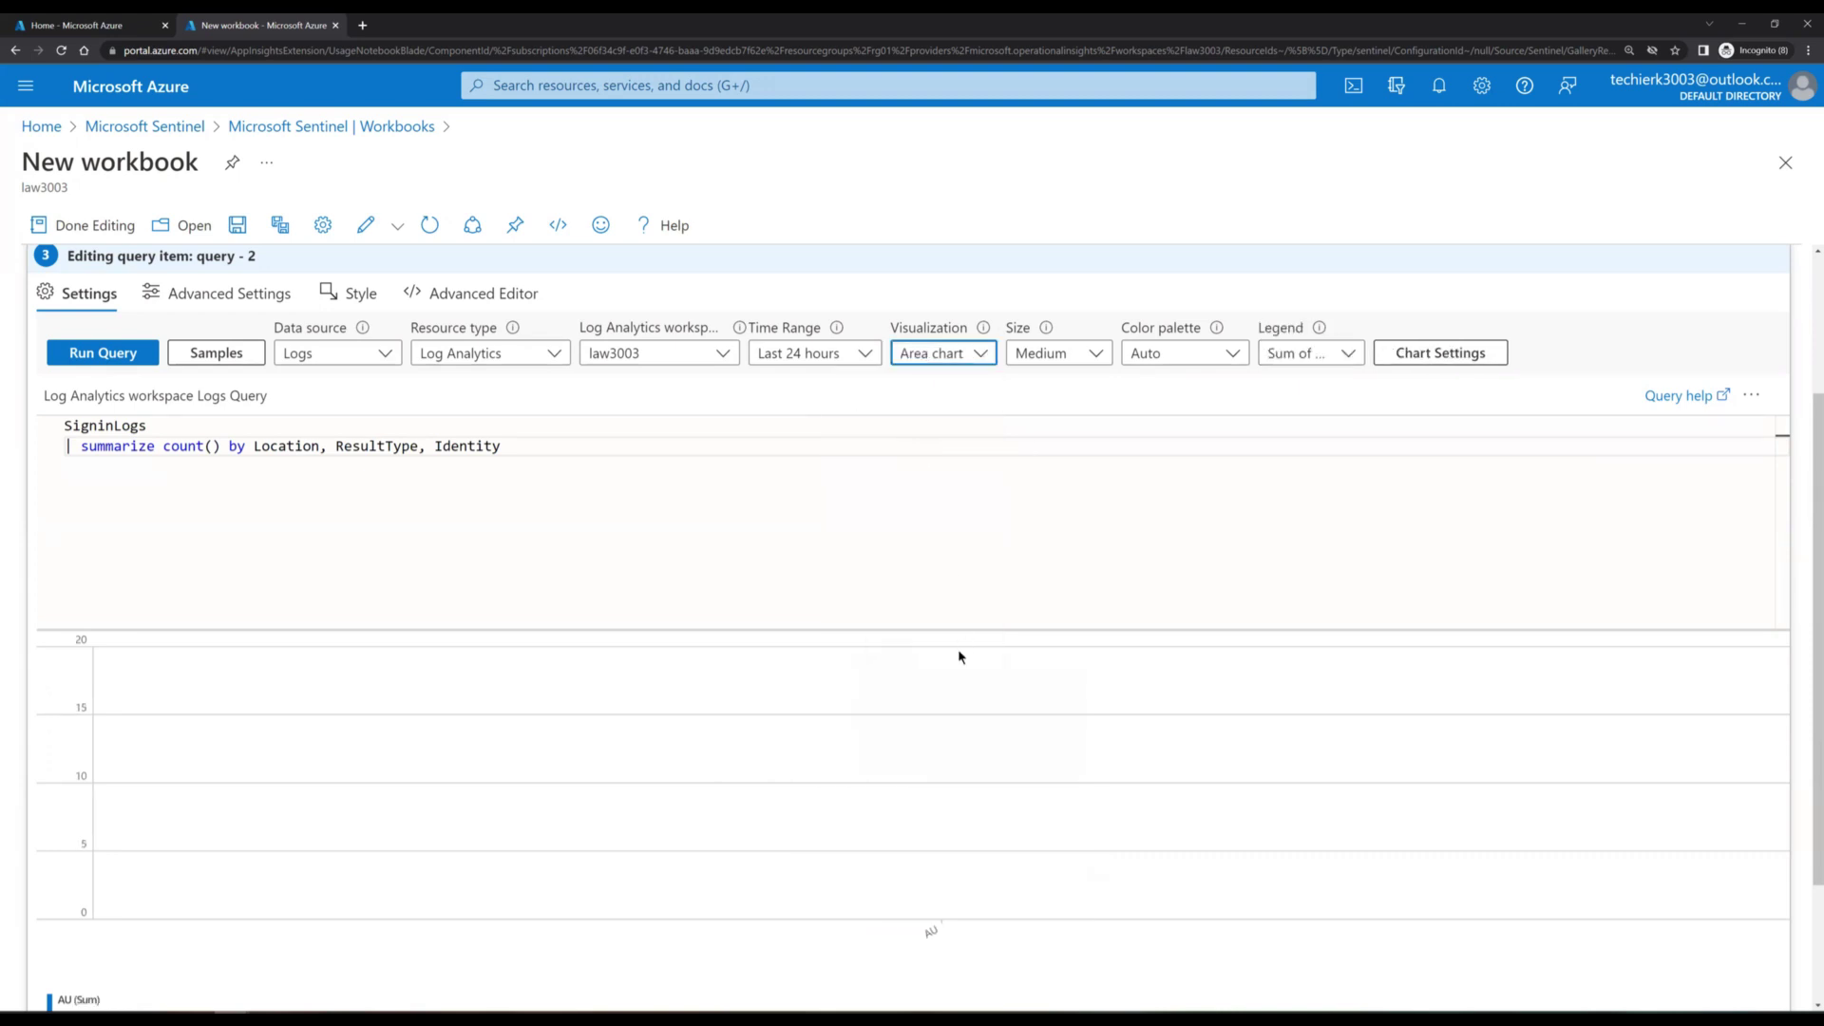
scroll(867, 802, "up", 2)
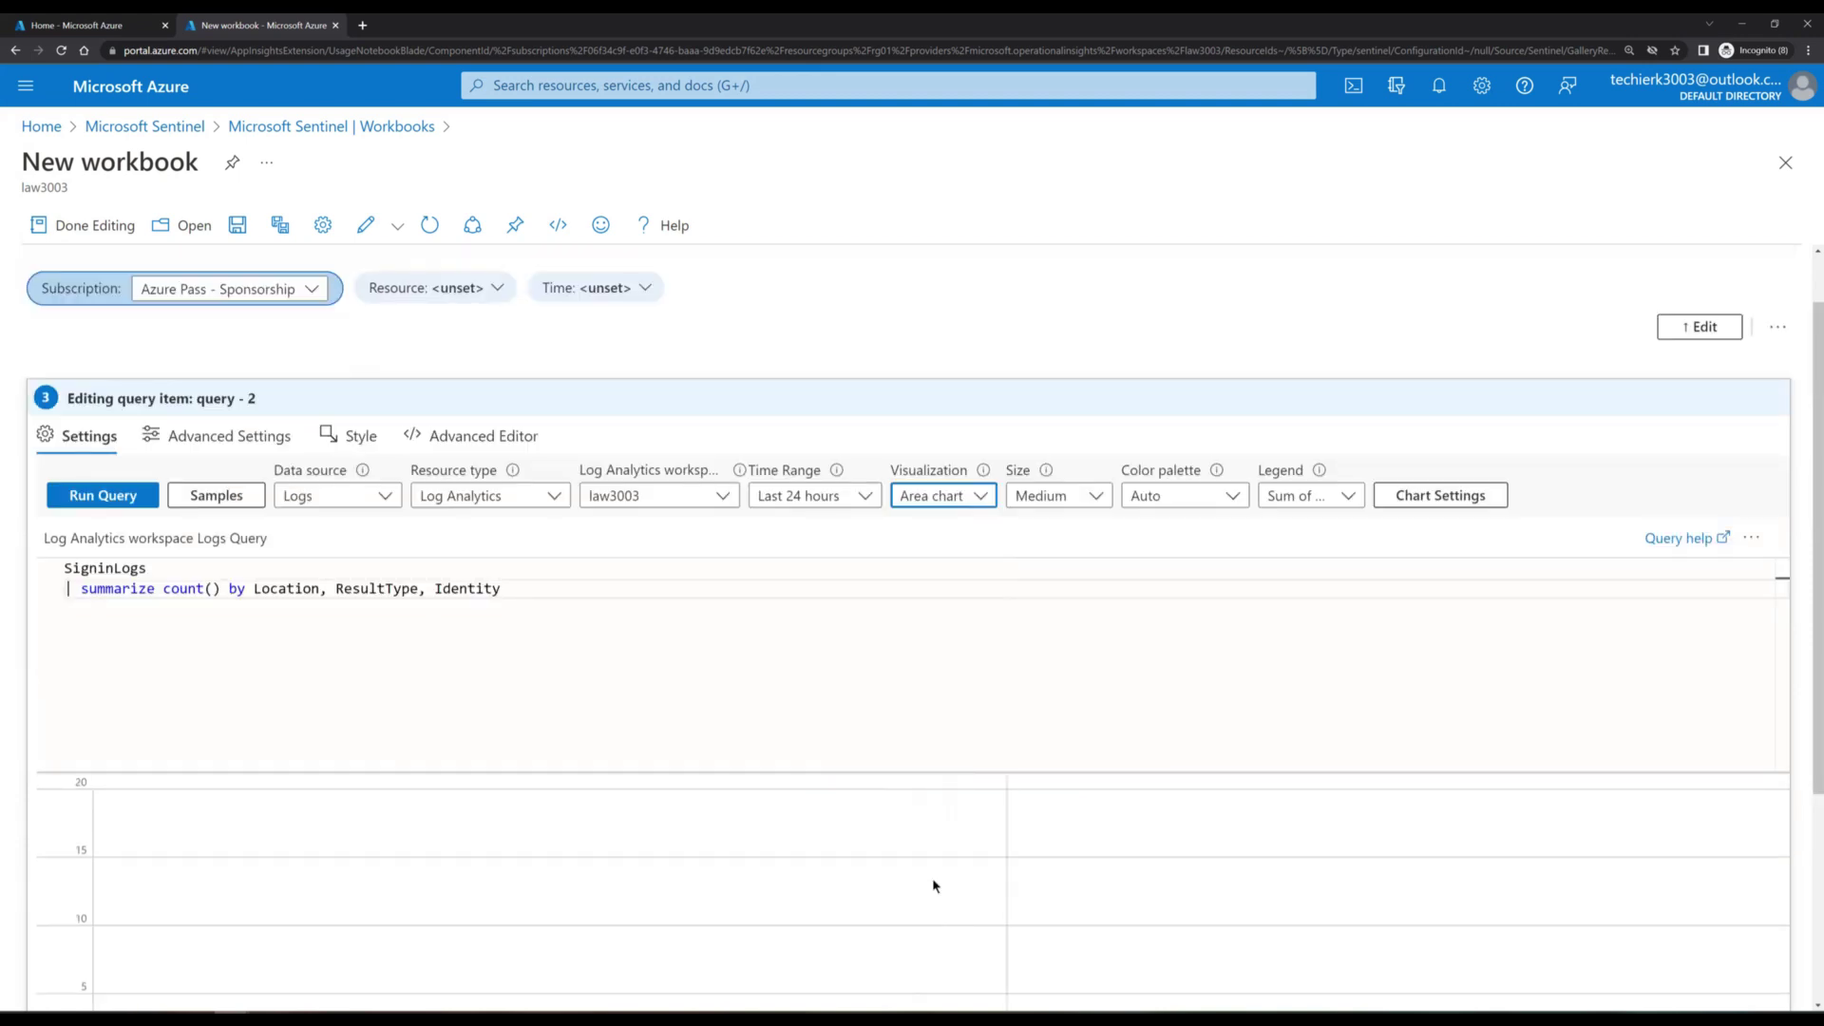
left_click(1088, 684)
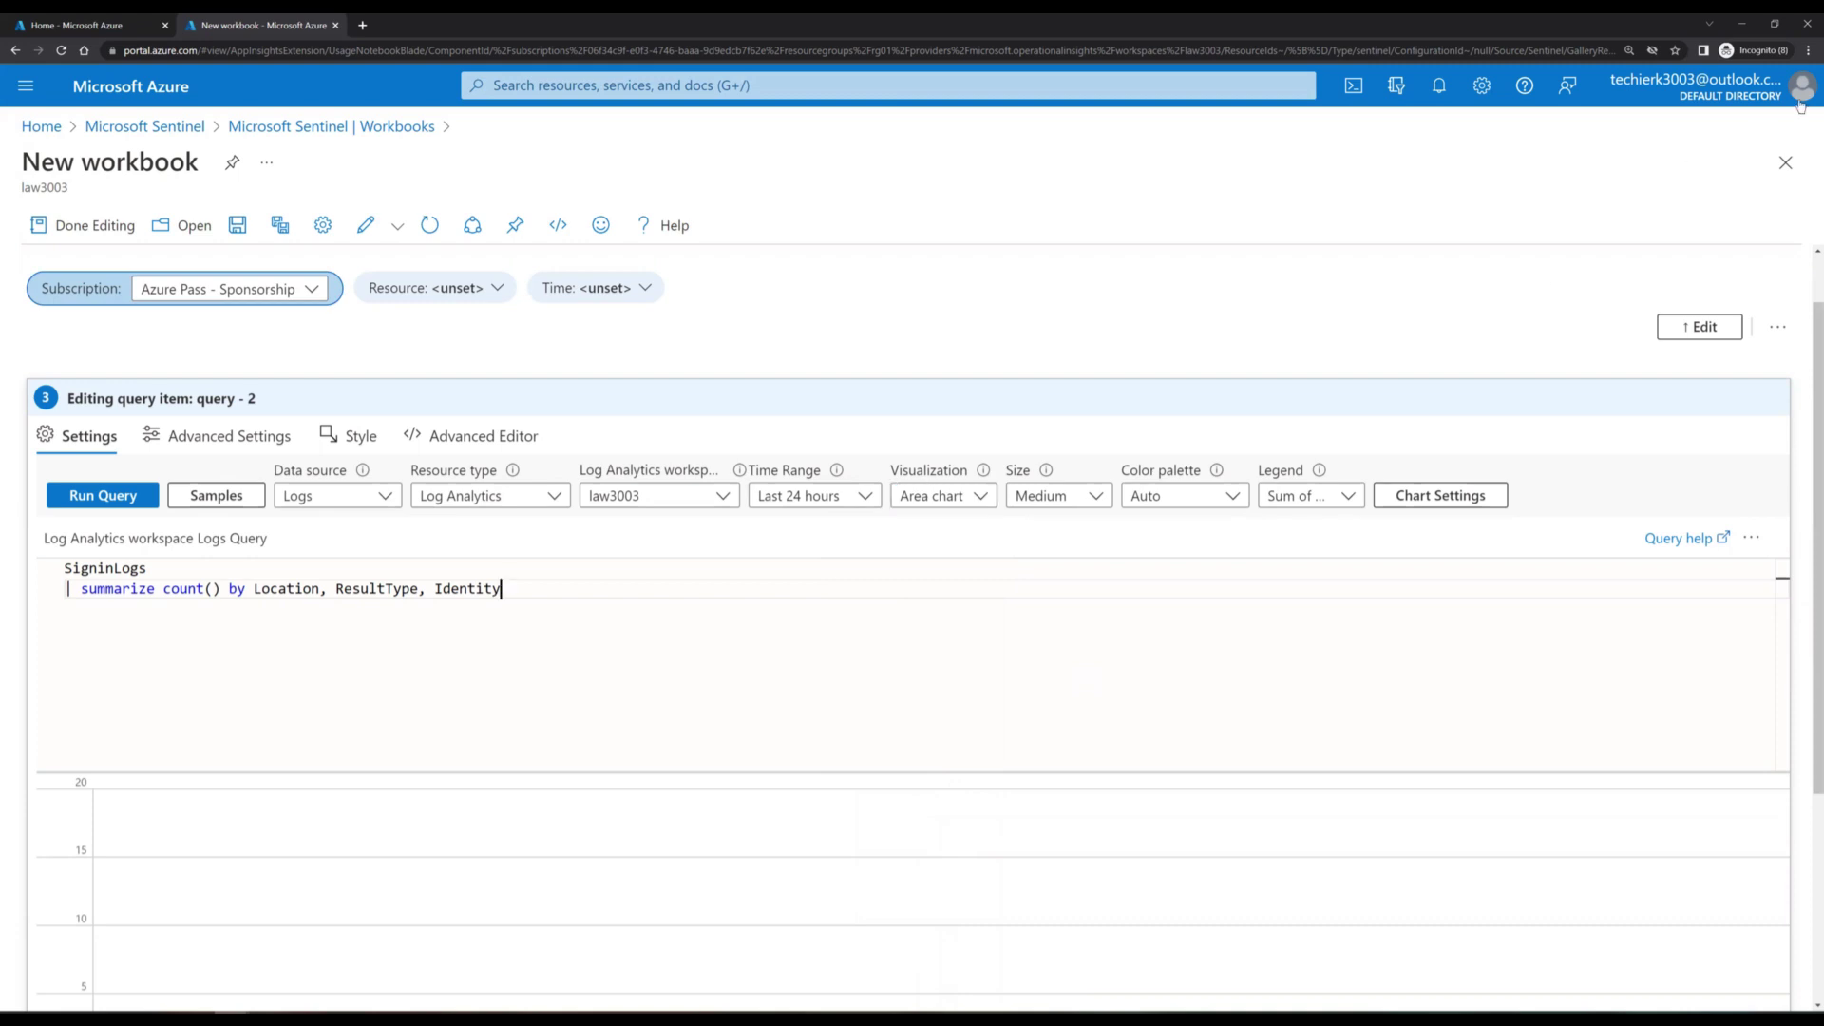
Step: Try the Pie chart visualization for the SigninLogs query results
left_click(1807, 49)
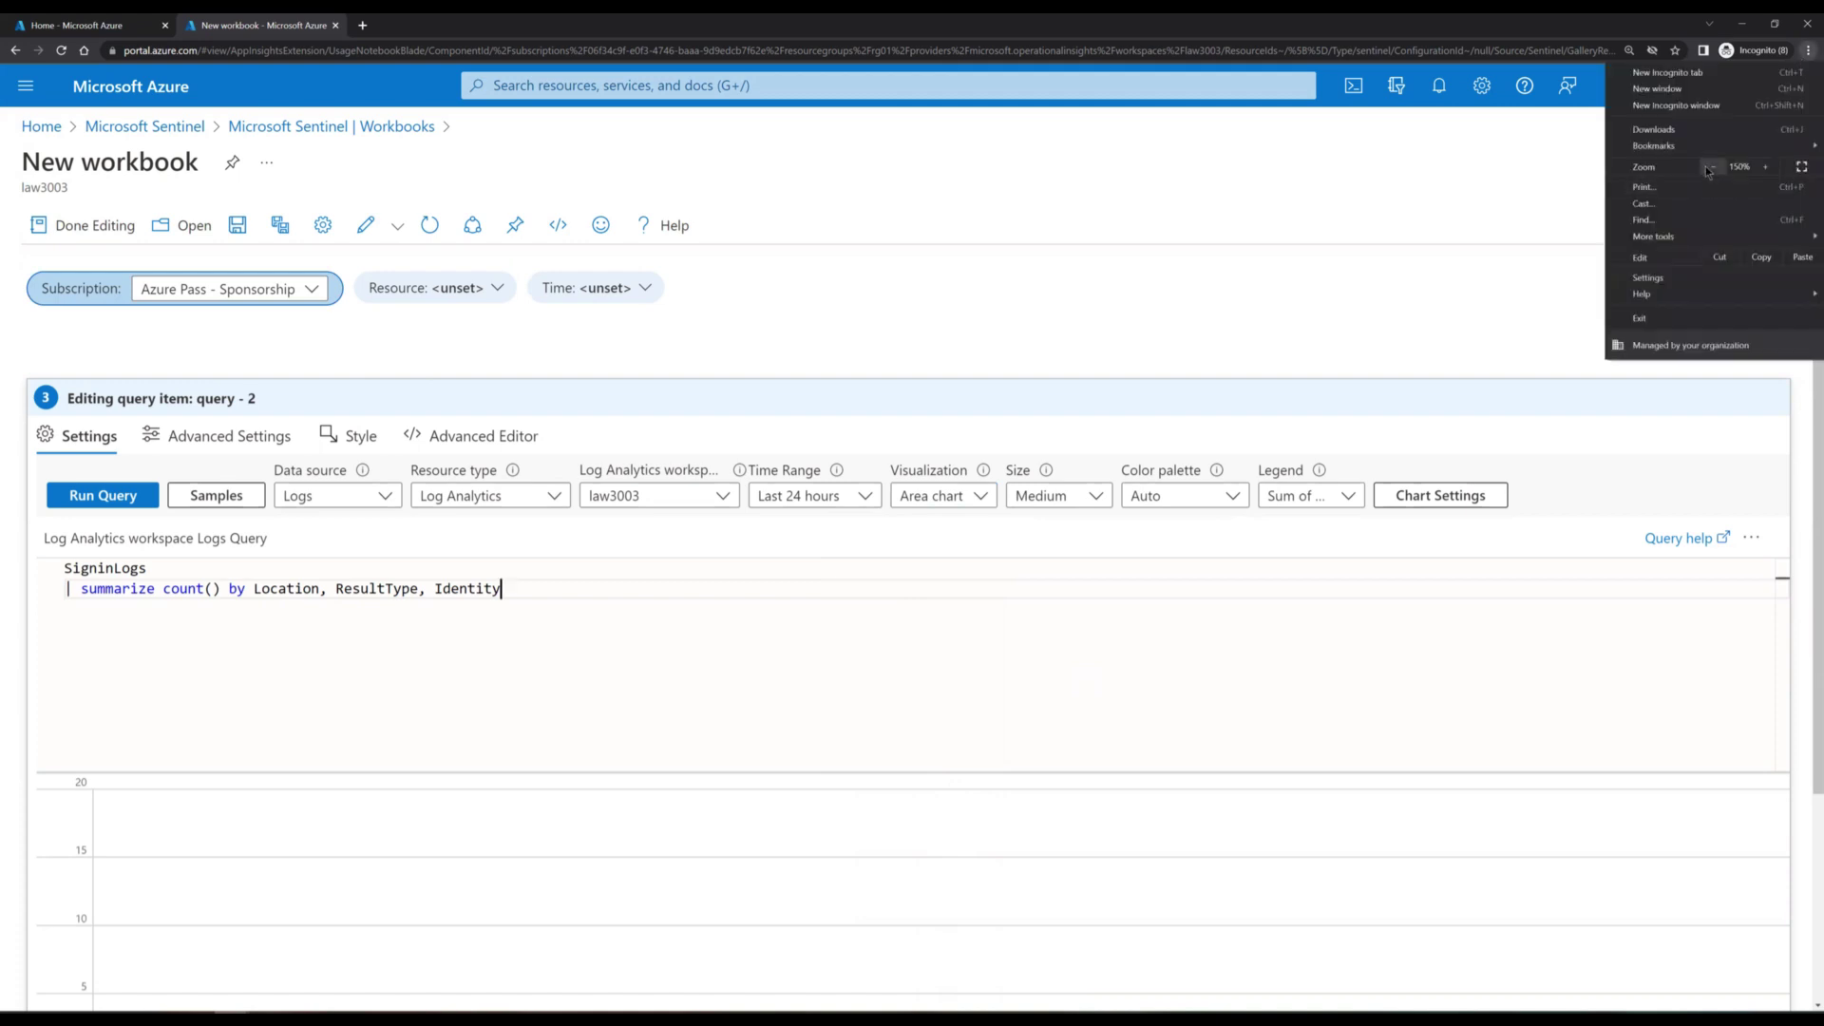
left_click(1709, 168)
left_click(1168, 304)
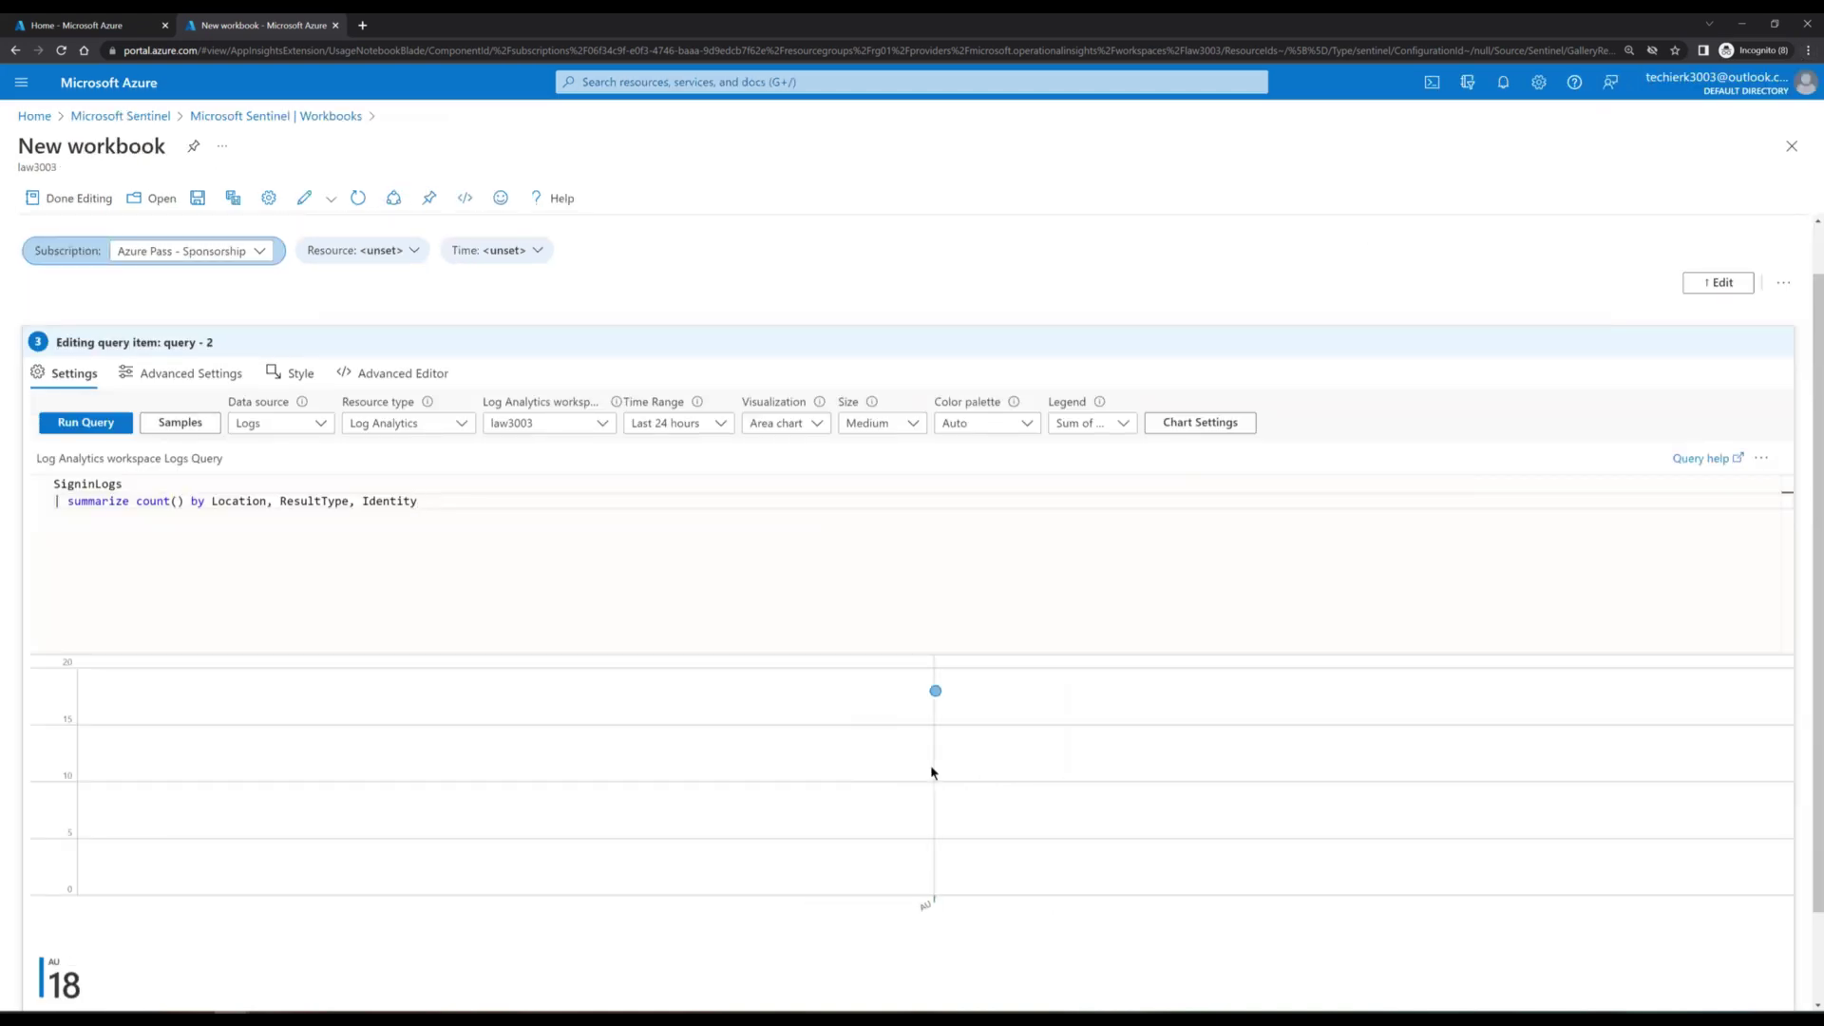
left_click(817, 426)
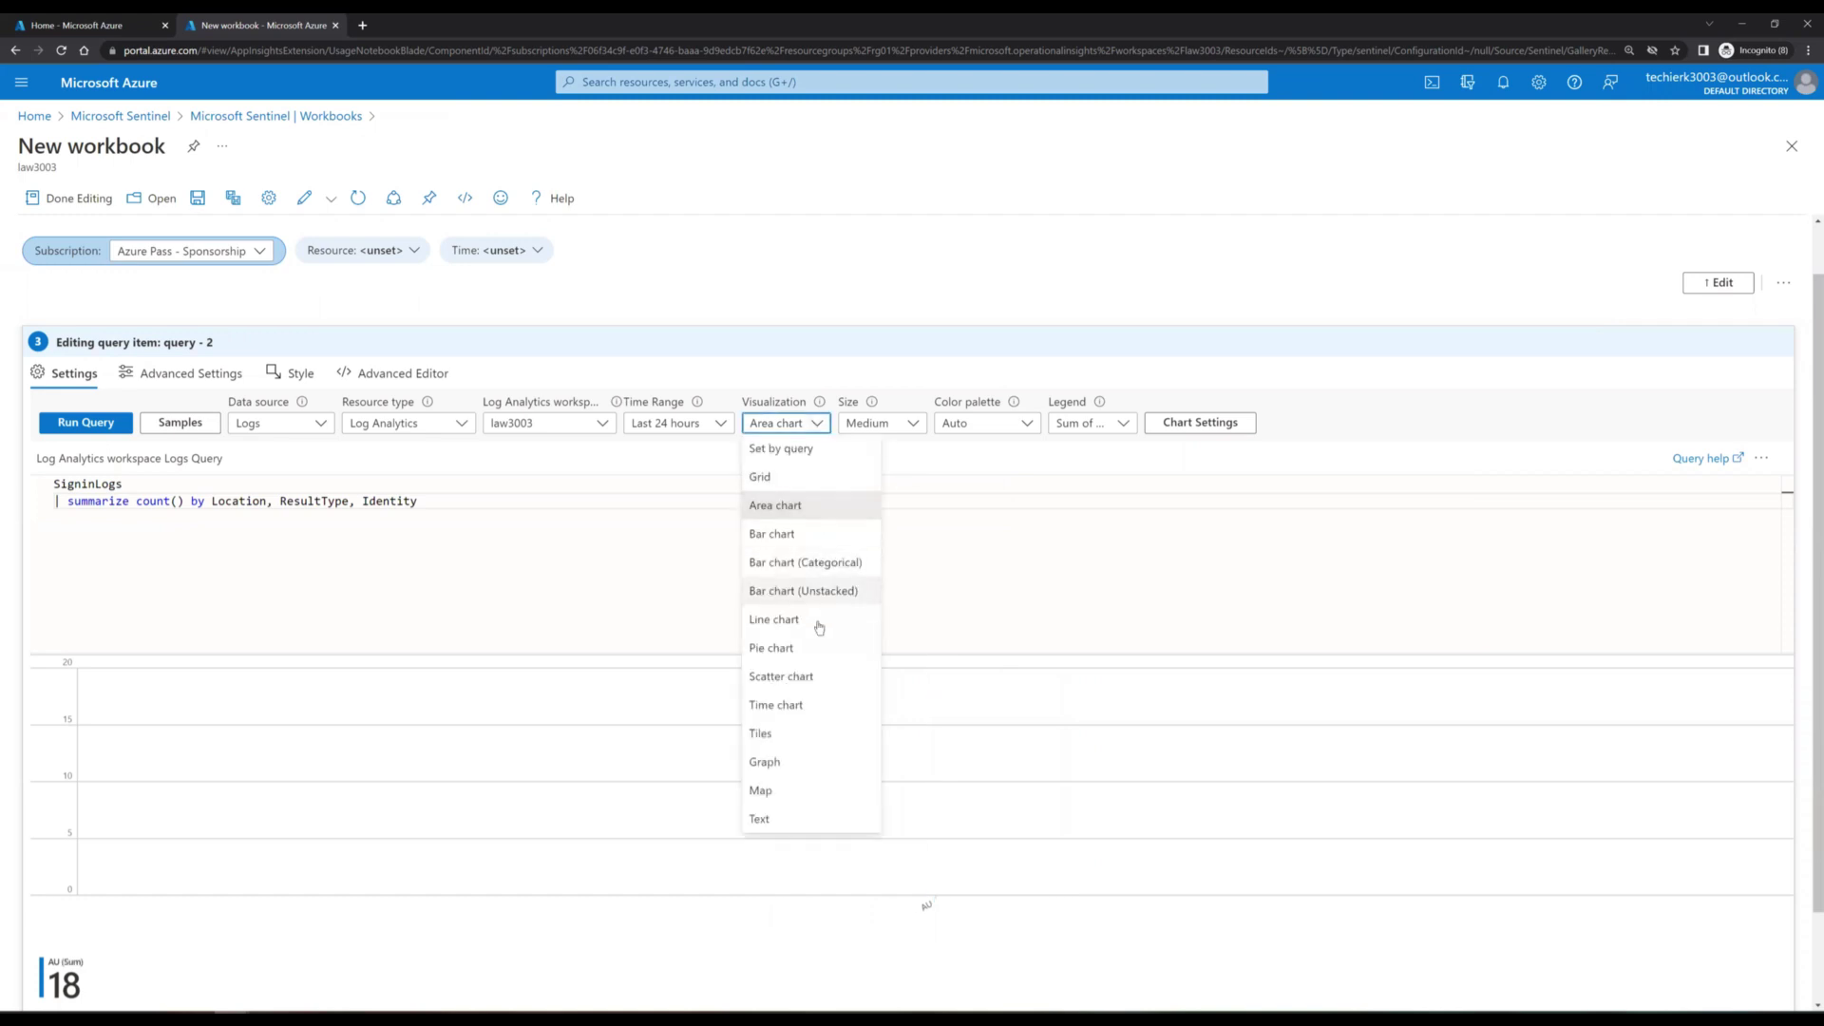
left_click(807, 651)
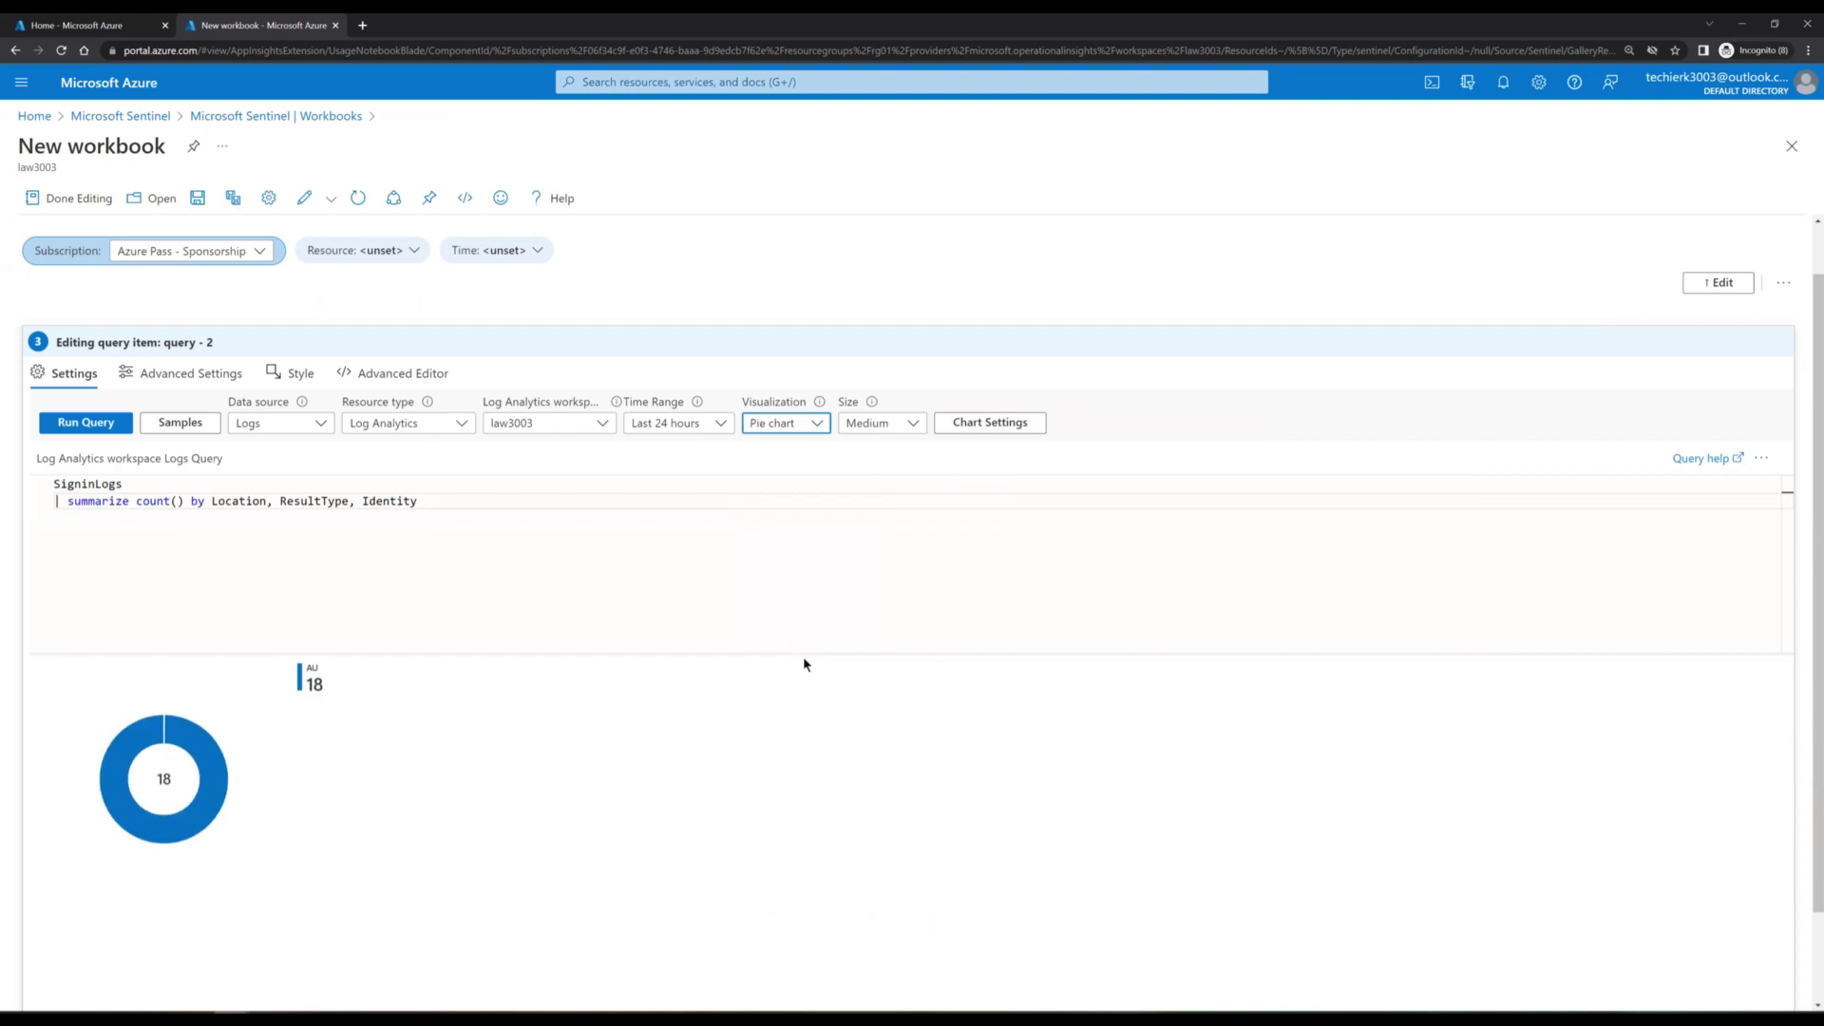
scroll(807, 684, "up", 1)
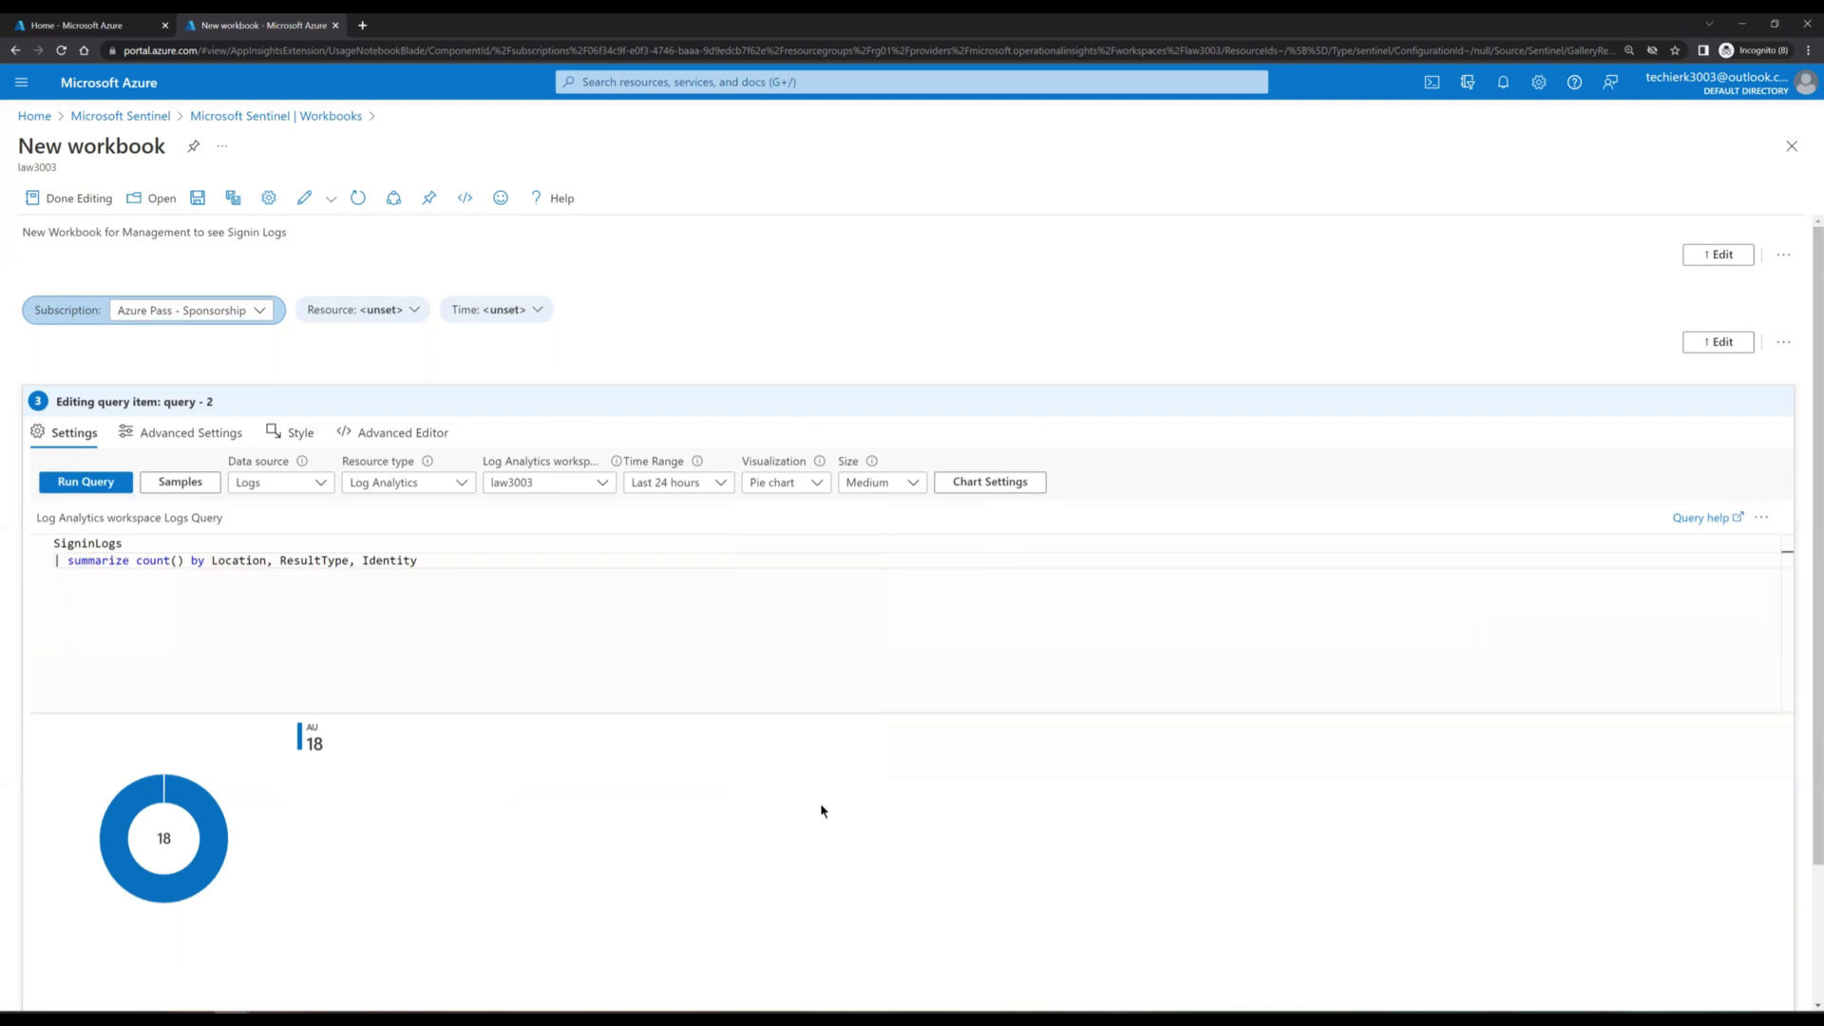
Step: Set the query's visualization to Grid and finish editing the query item
left_click(817, 484)
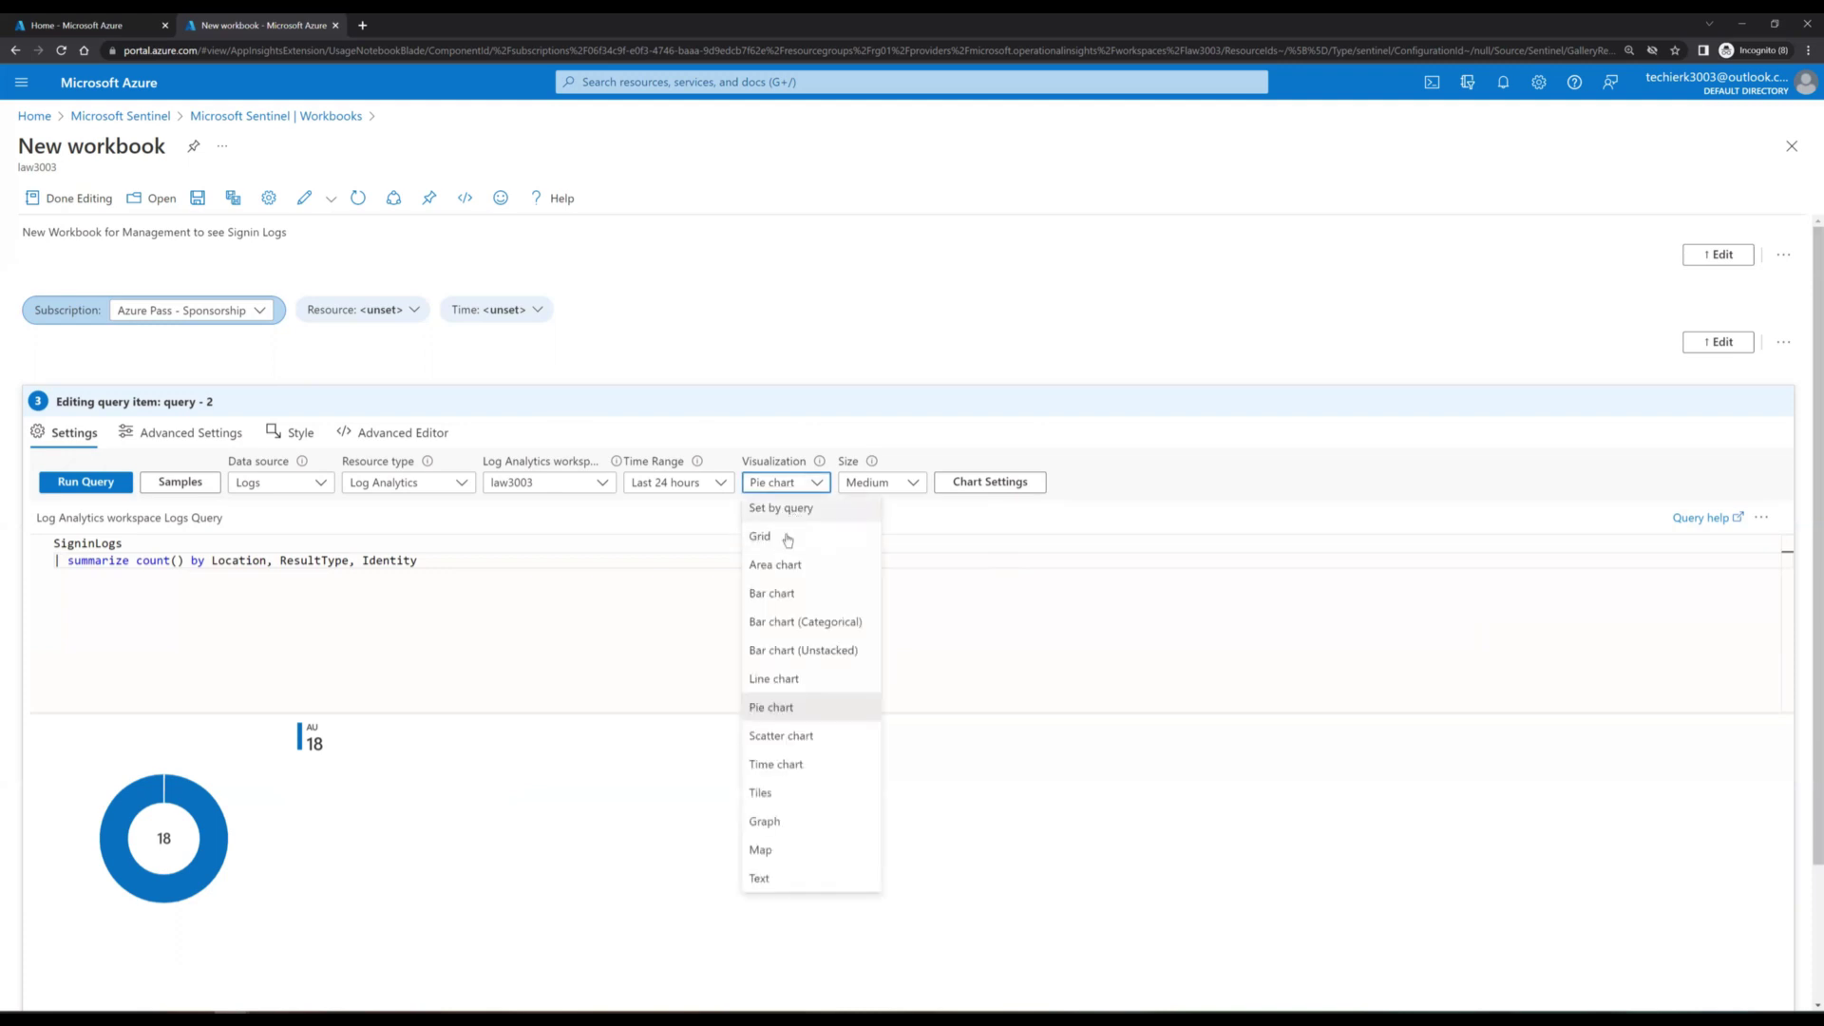
left_click(788, 542)
left_click(473, 670)
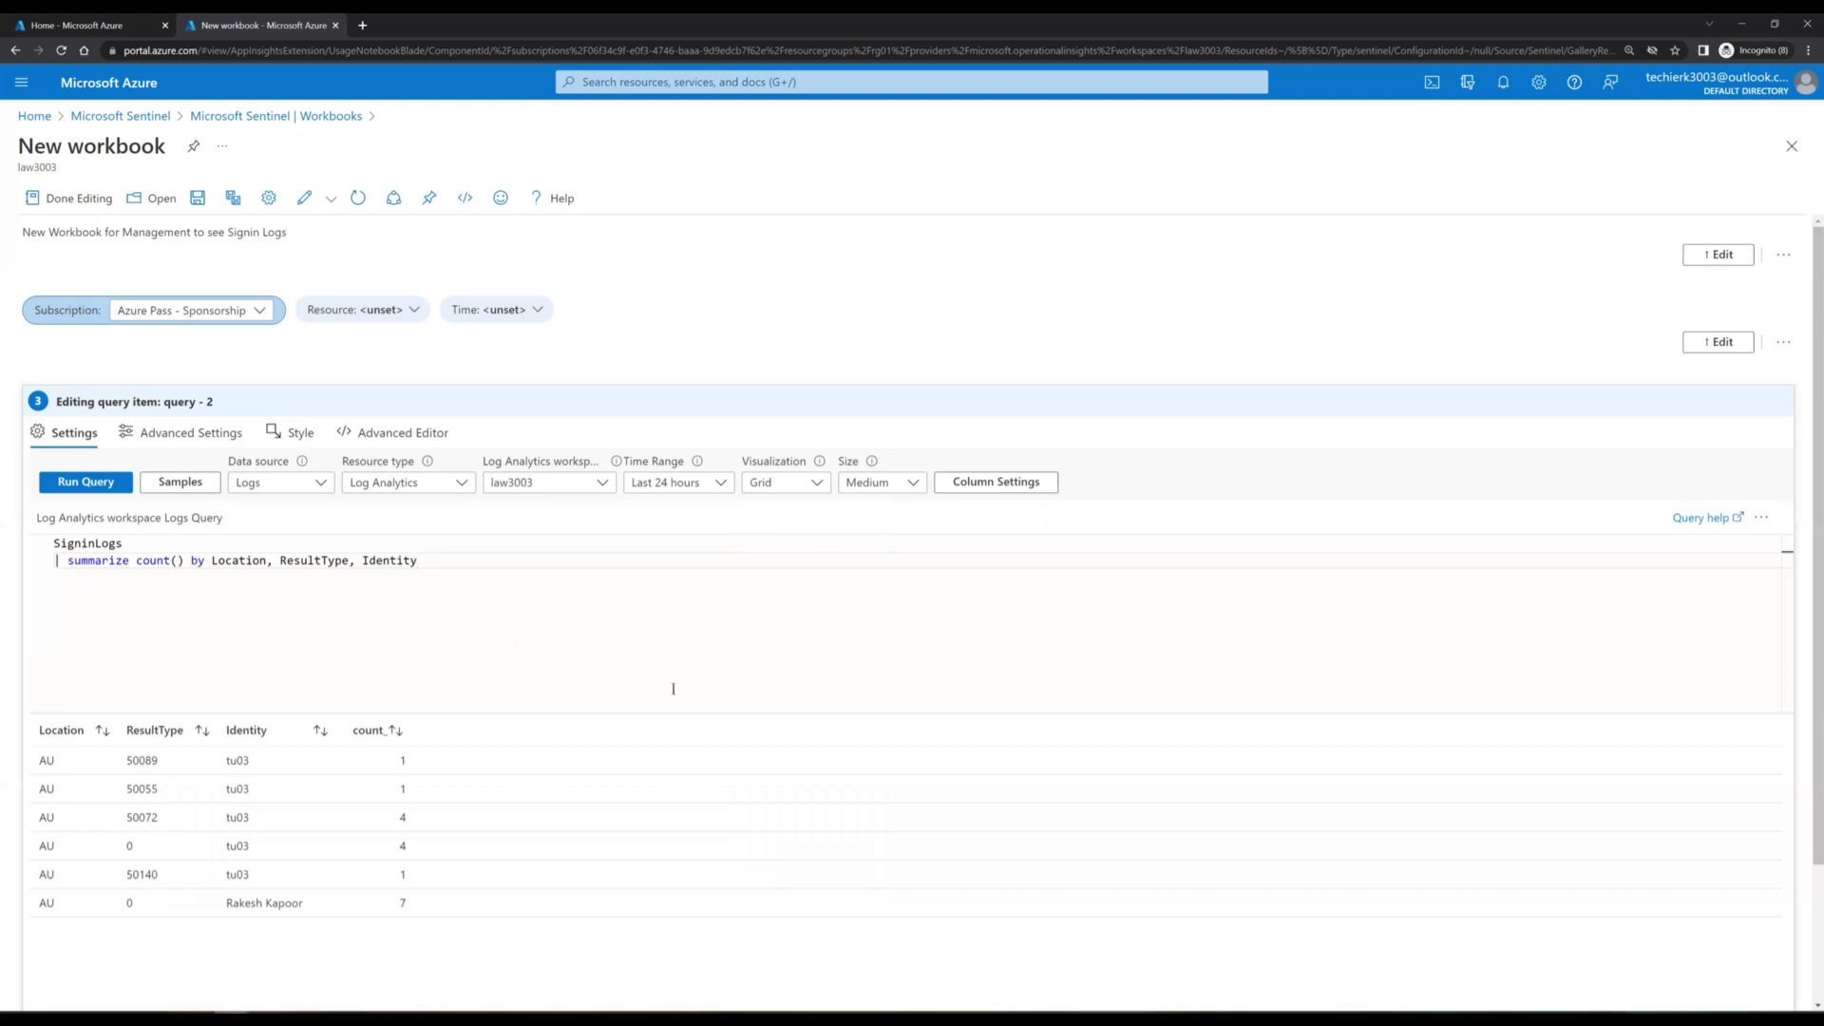
scroll(1063, 844, "down", 2)
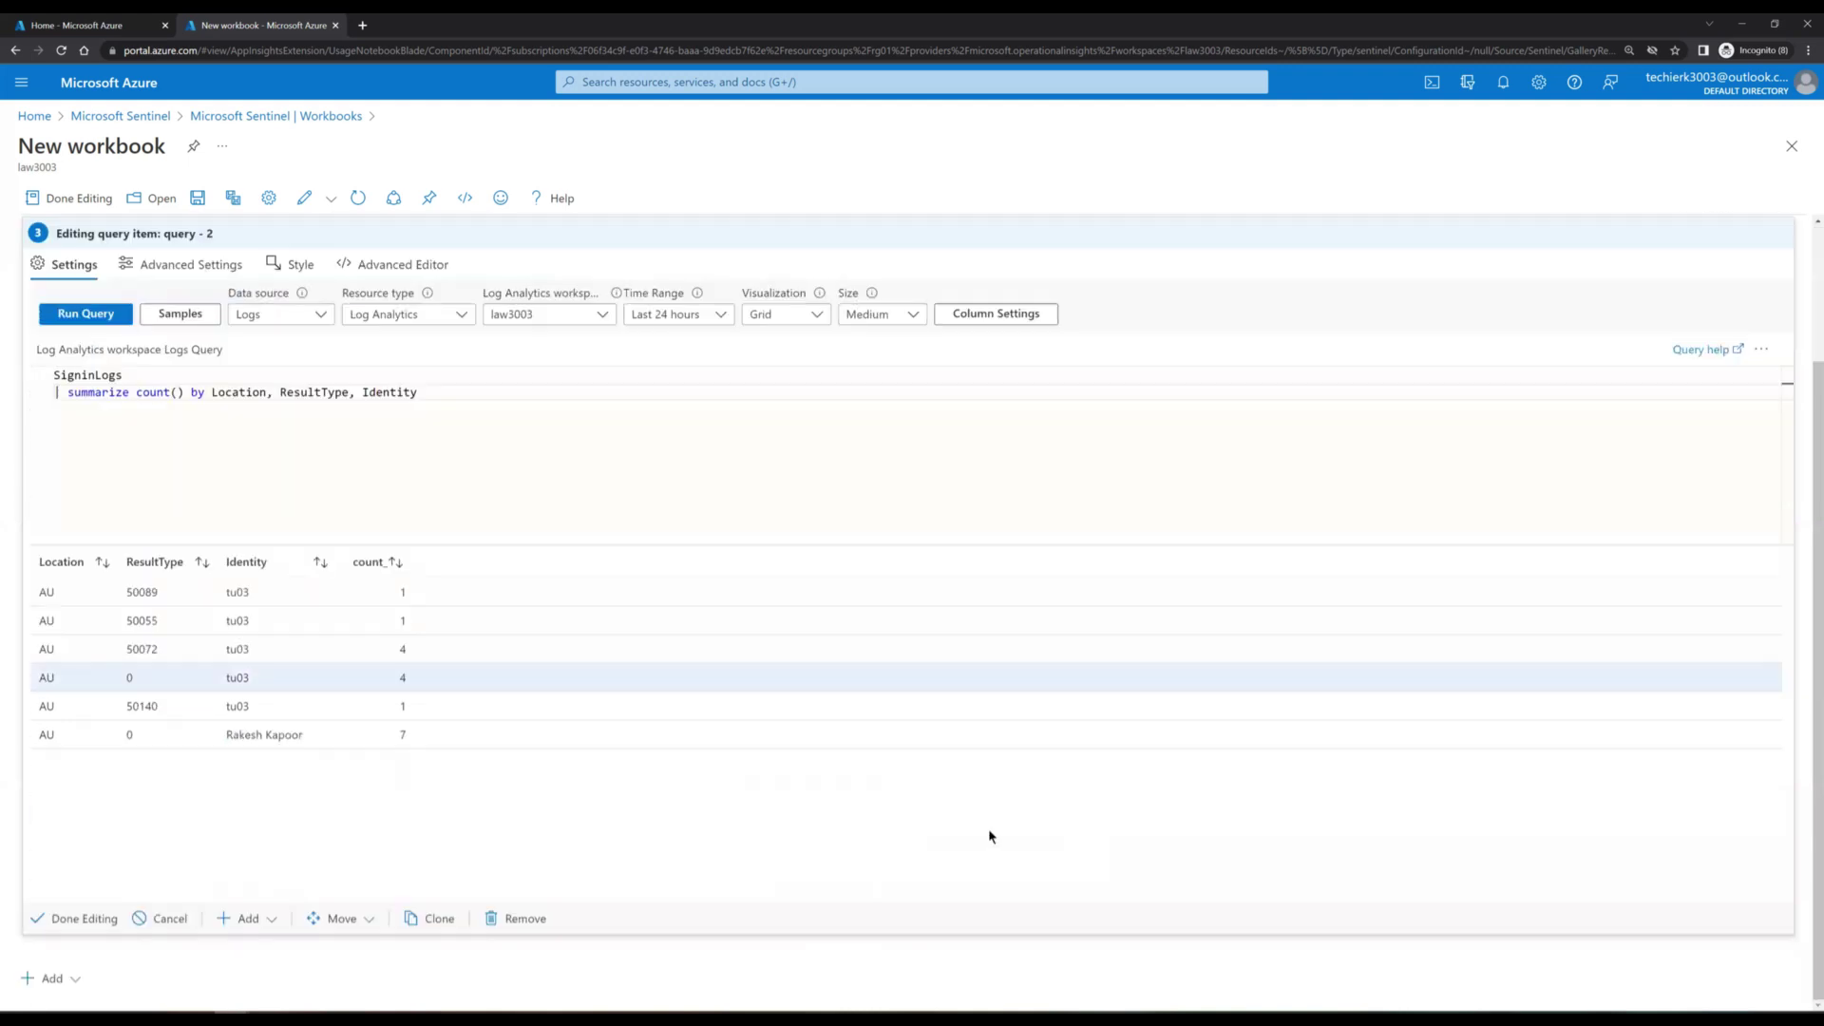
left_click(68, 919)
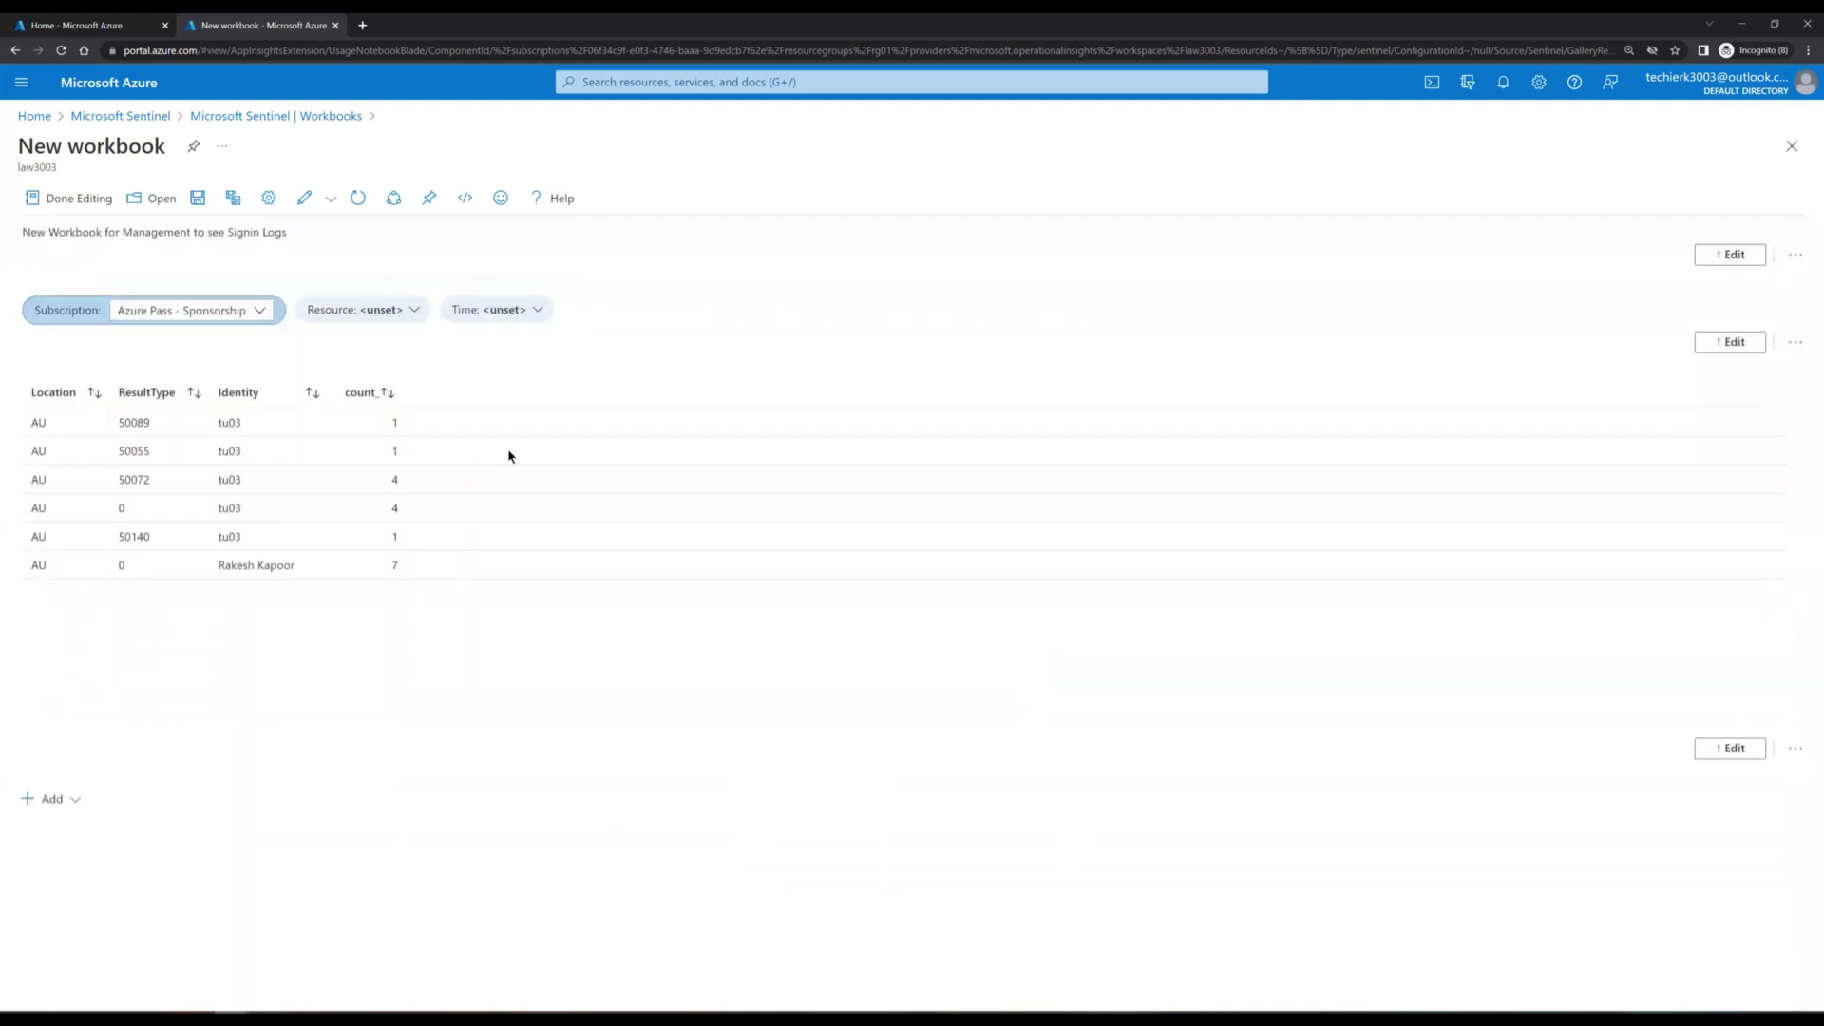
Step: Set the workbook's Resource parameter to law3003
left_click(411, 316)
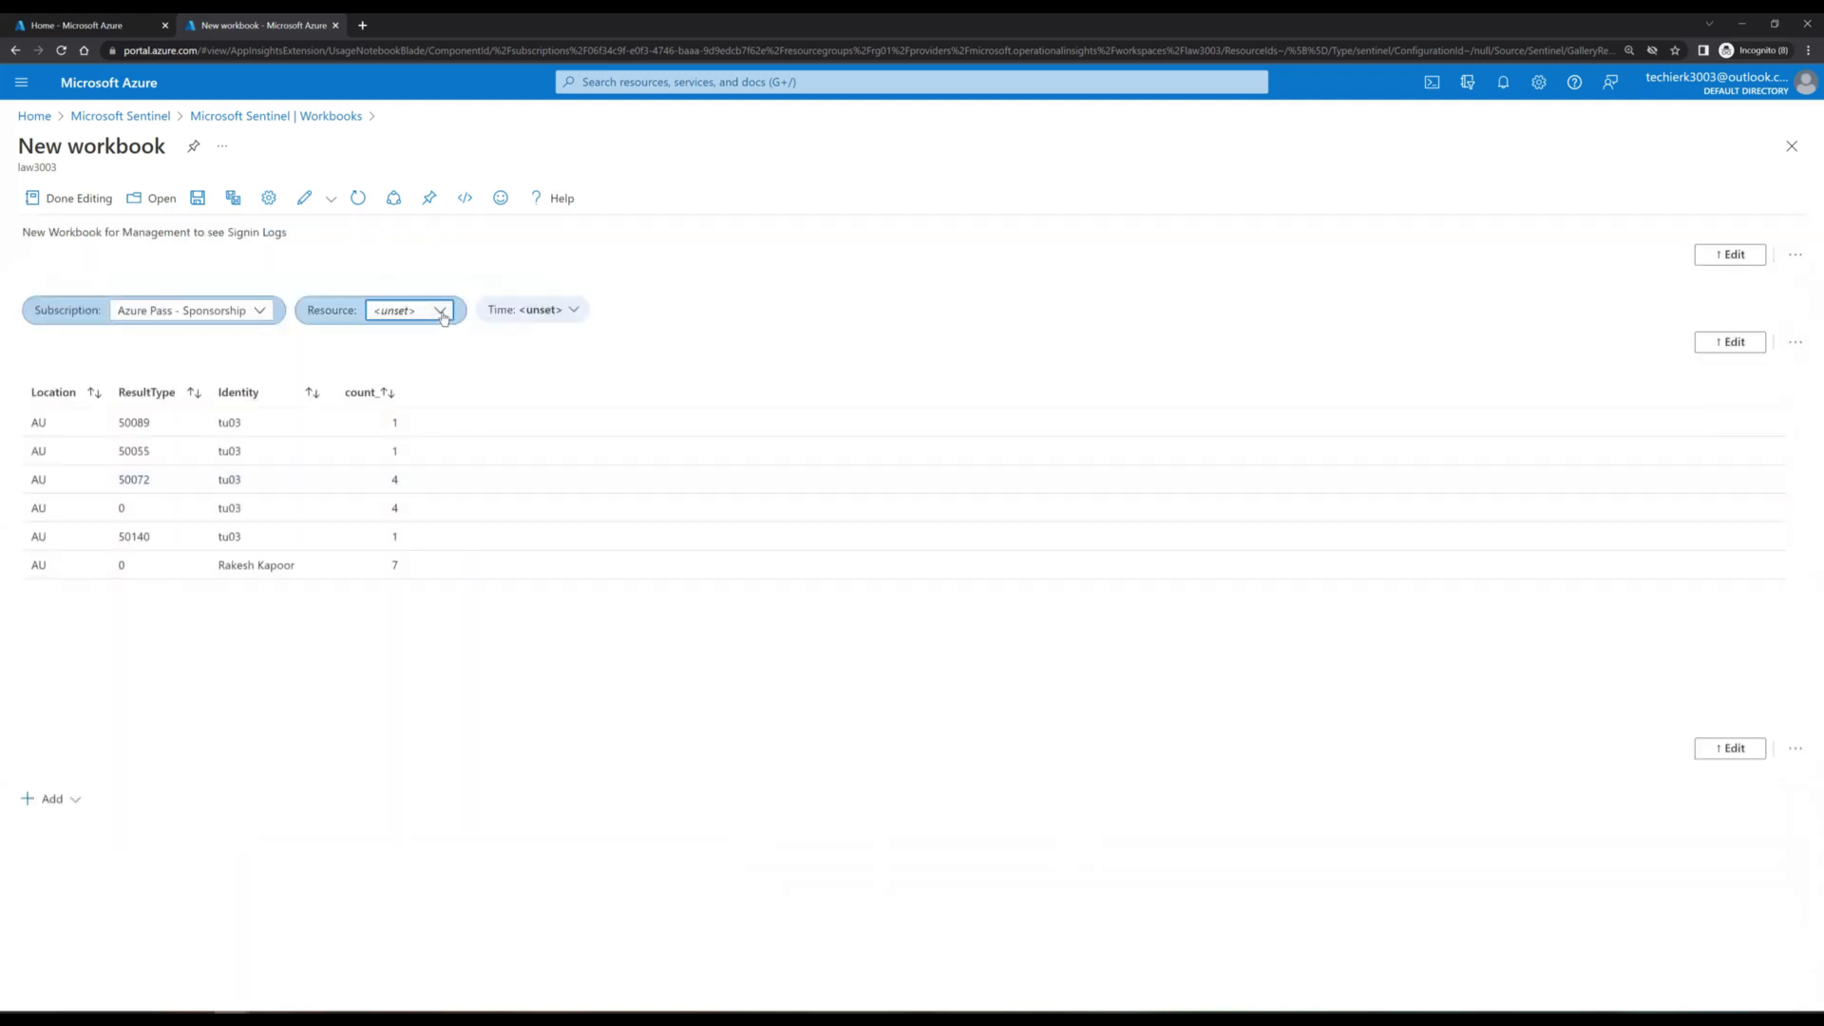
left_click(436, 313)
left_click(433, 367)
Step: Try Last hour for the workbook's Time parameter, and settle on Last 24 hours
left_click(570, 312)
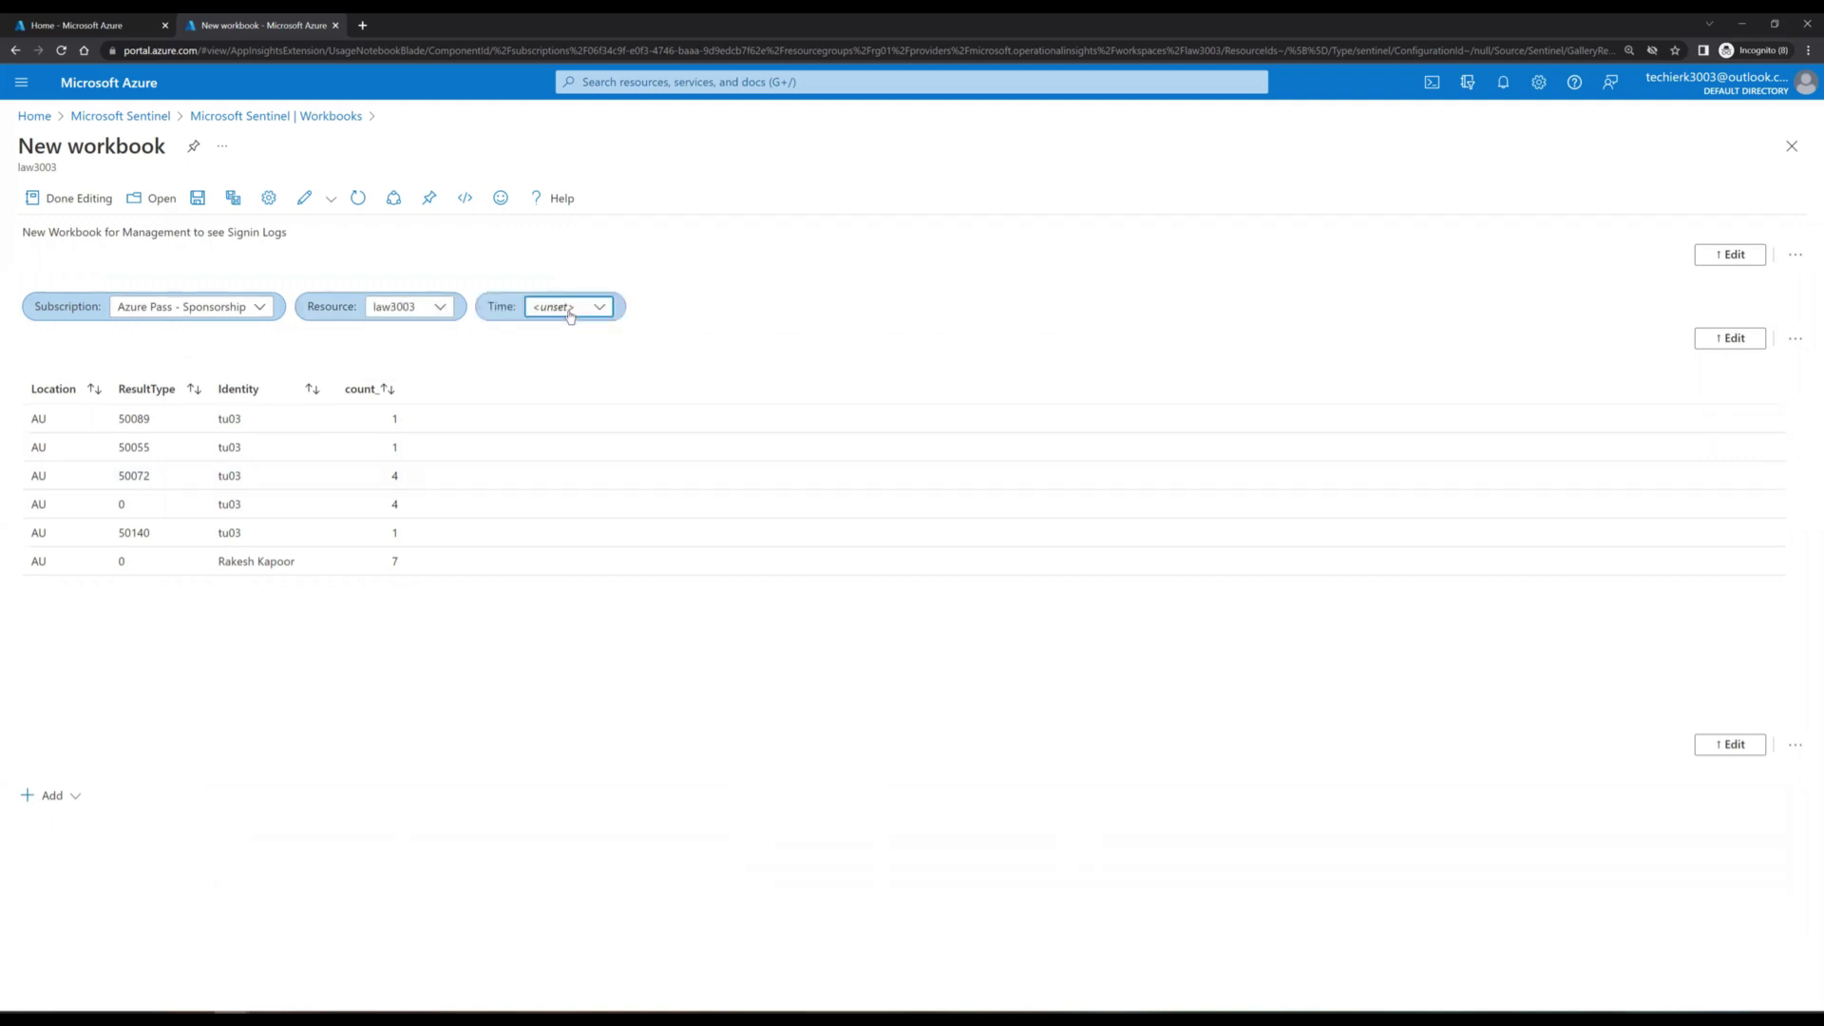
left_click(598, 308)
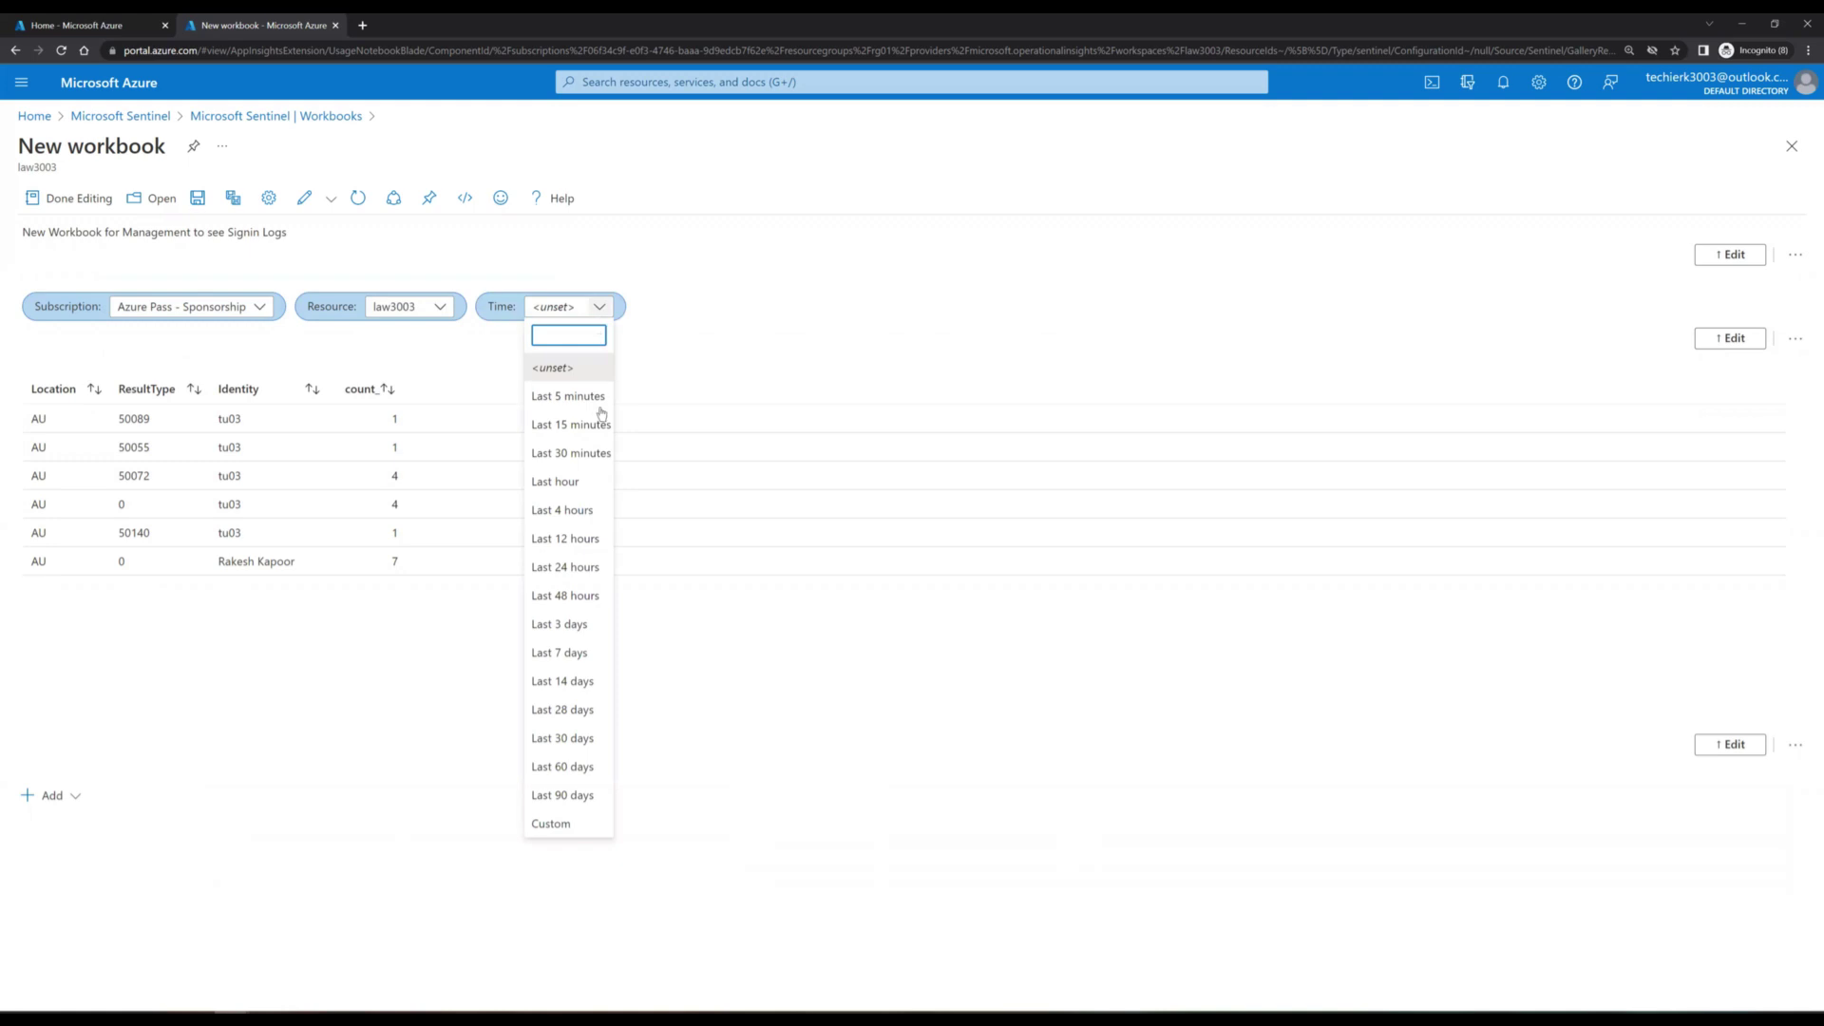
left_click(601, 482)
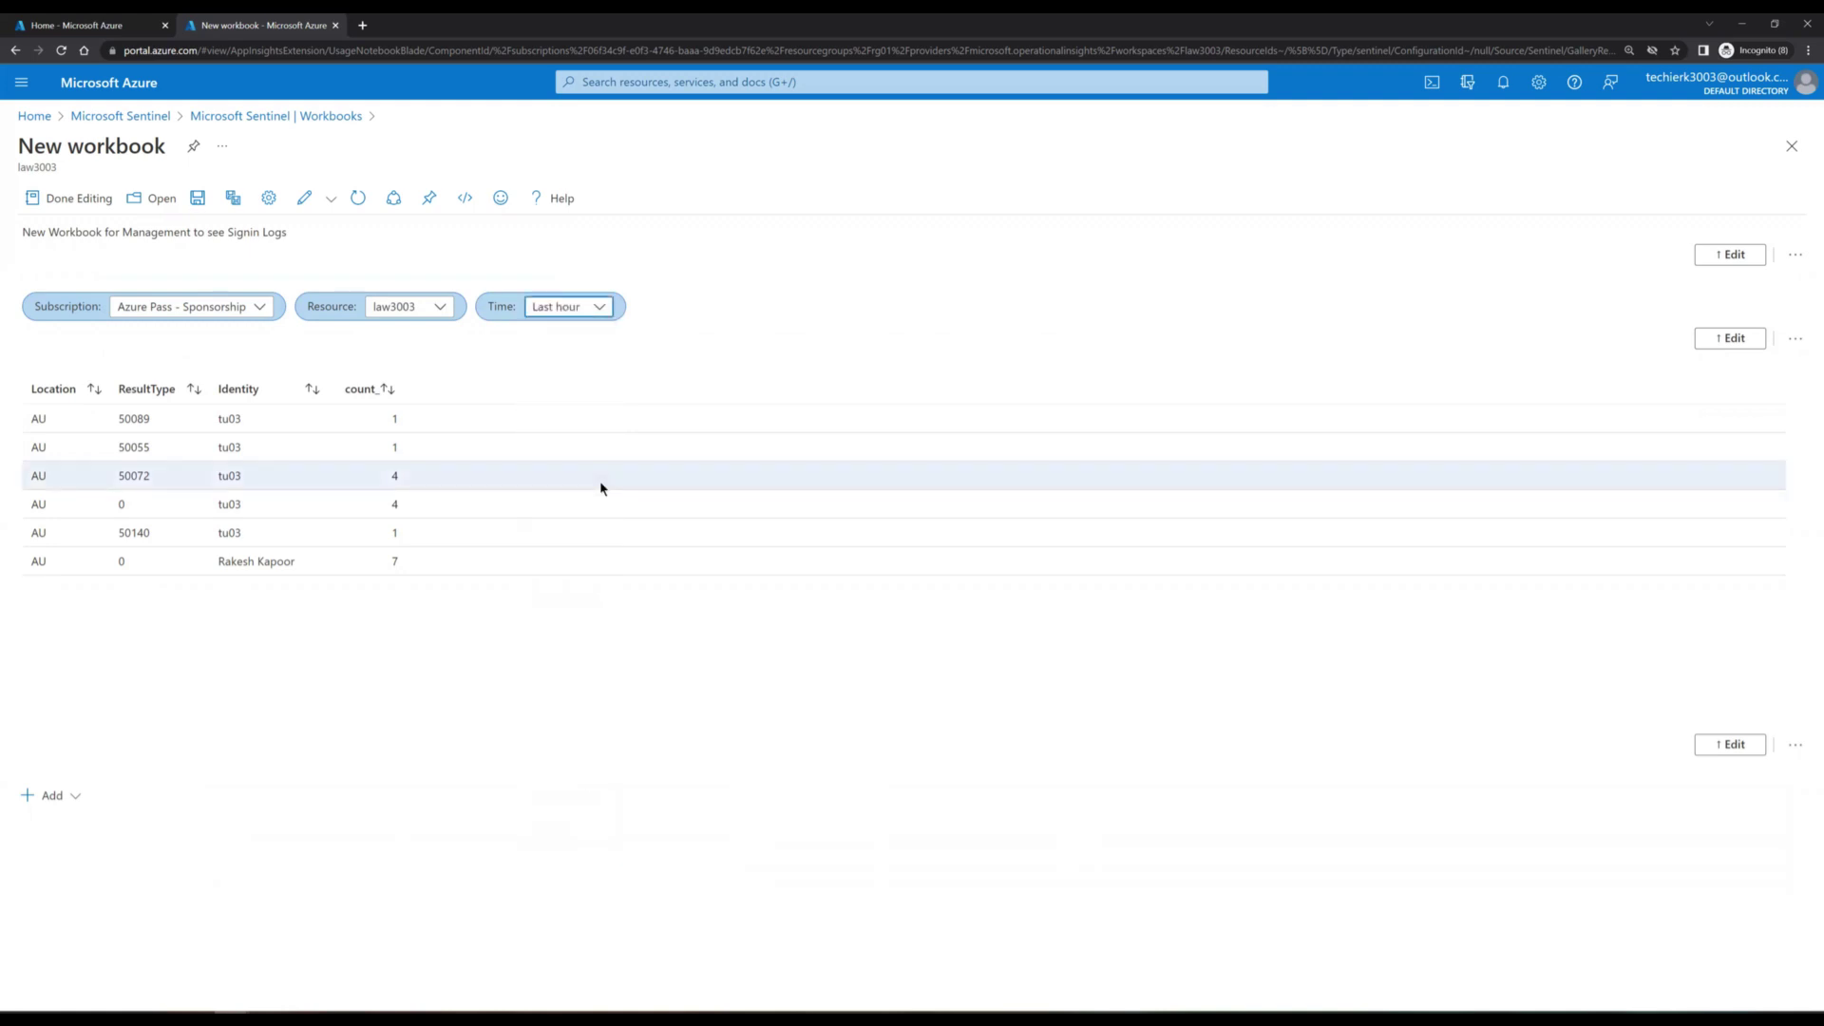
left_click(599, 307)
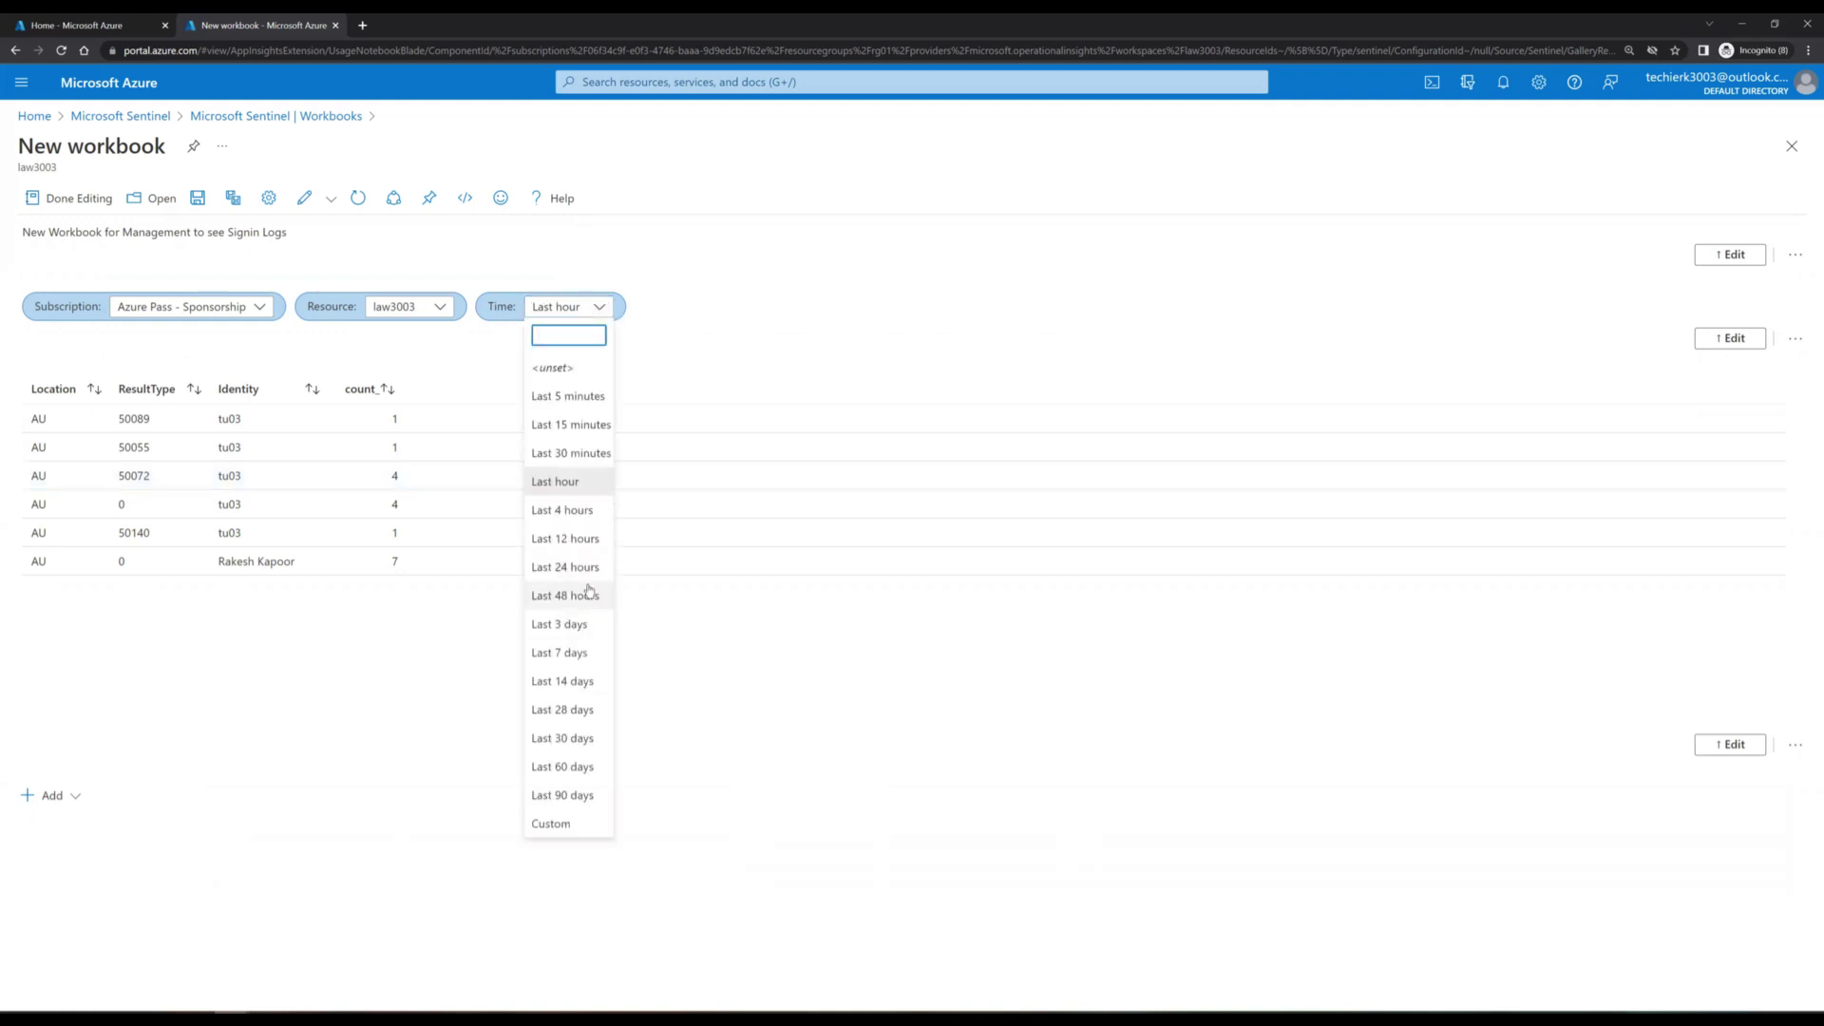
left_click(584, 568)
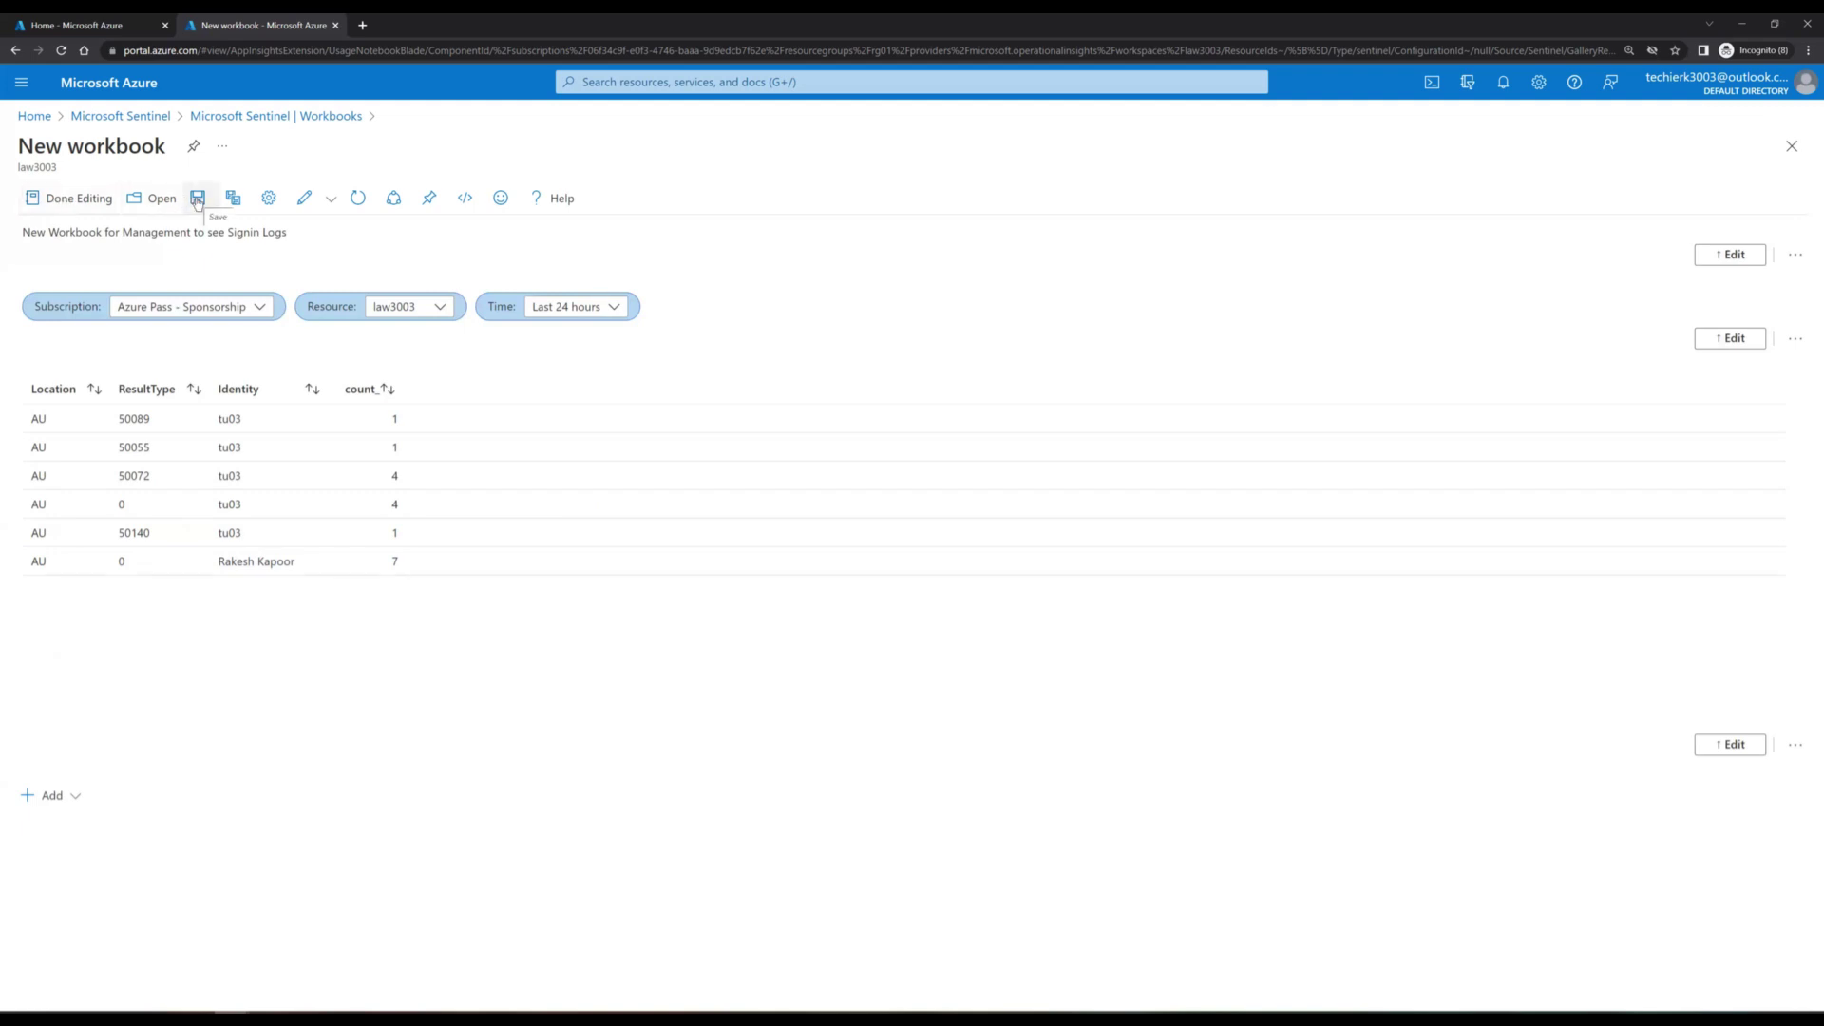
Step: Save the workbook with the title Signin Logs in resource group RG01, choosing Australia East as the location
left_click(198, 200)
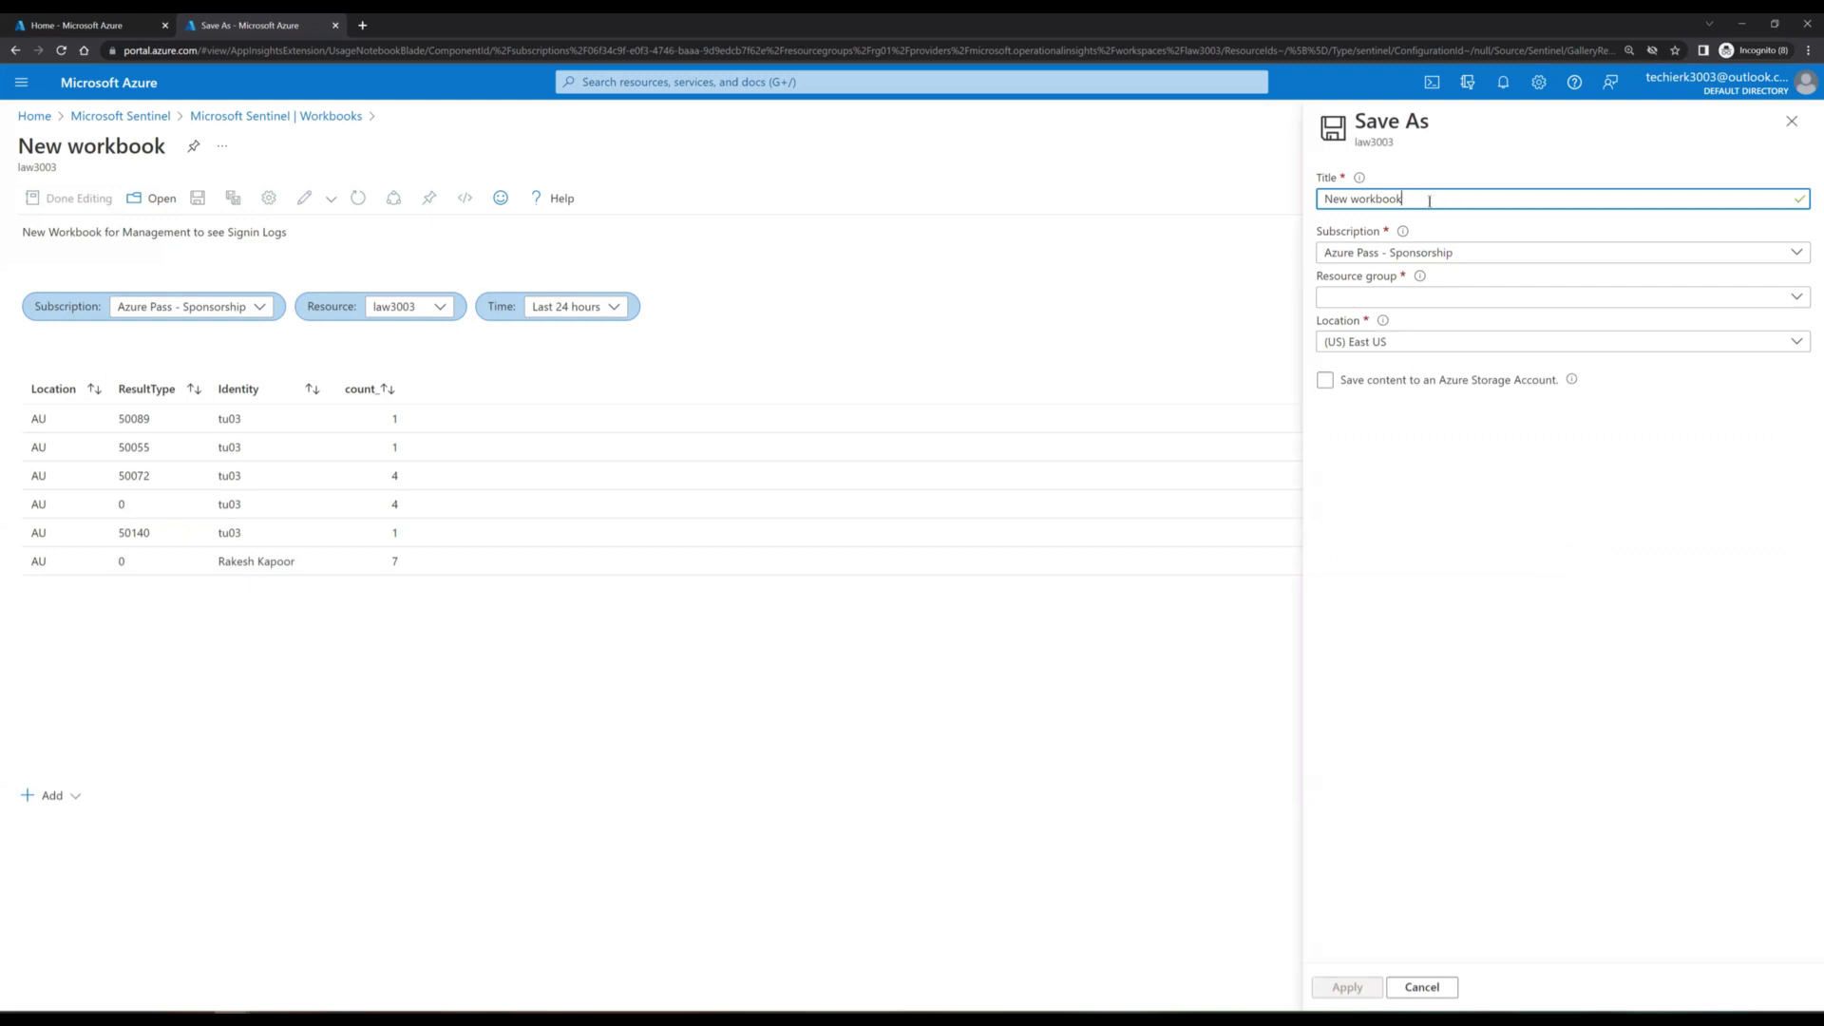
key("ctrl+a")
type("Signin Logs")
left_click(1370, 299)
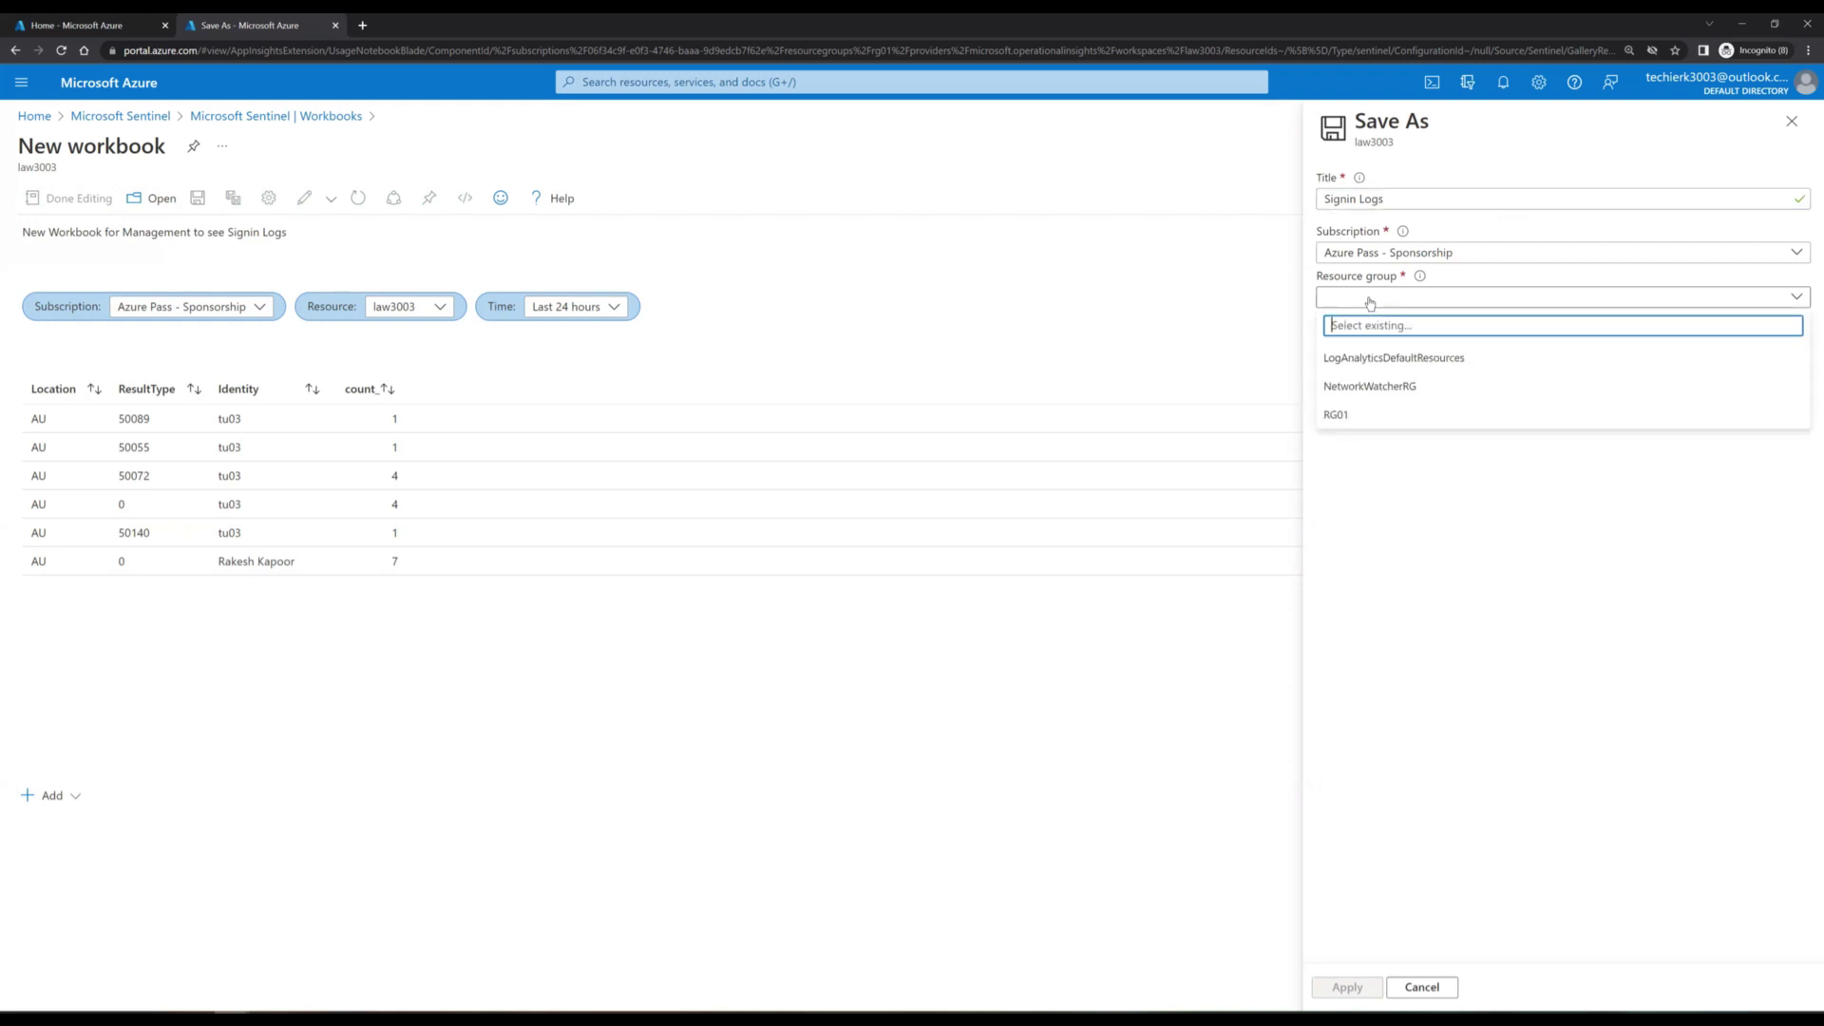
left_click(1363, 419)
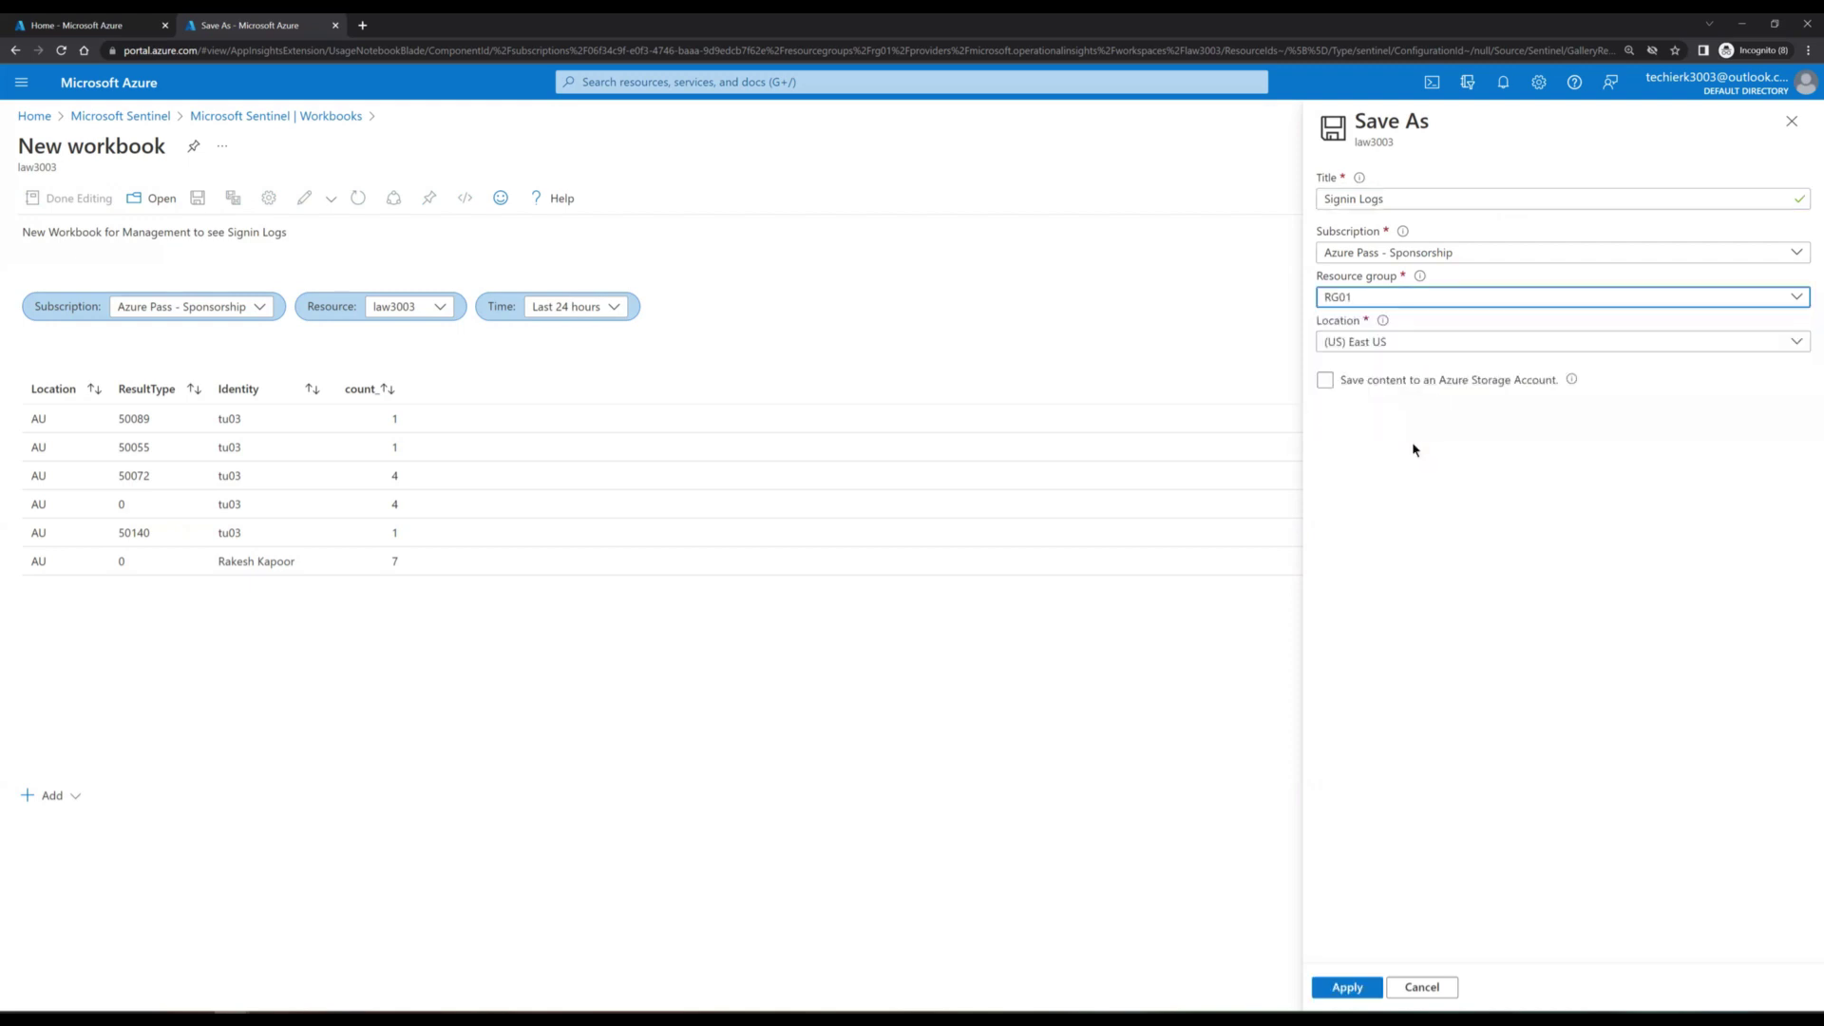
left_click(1379, 346)
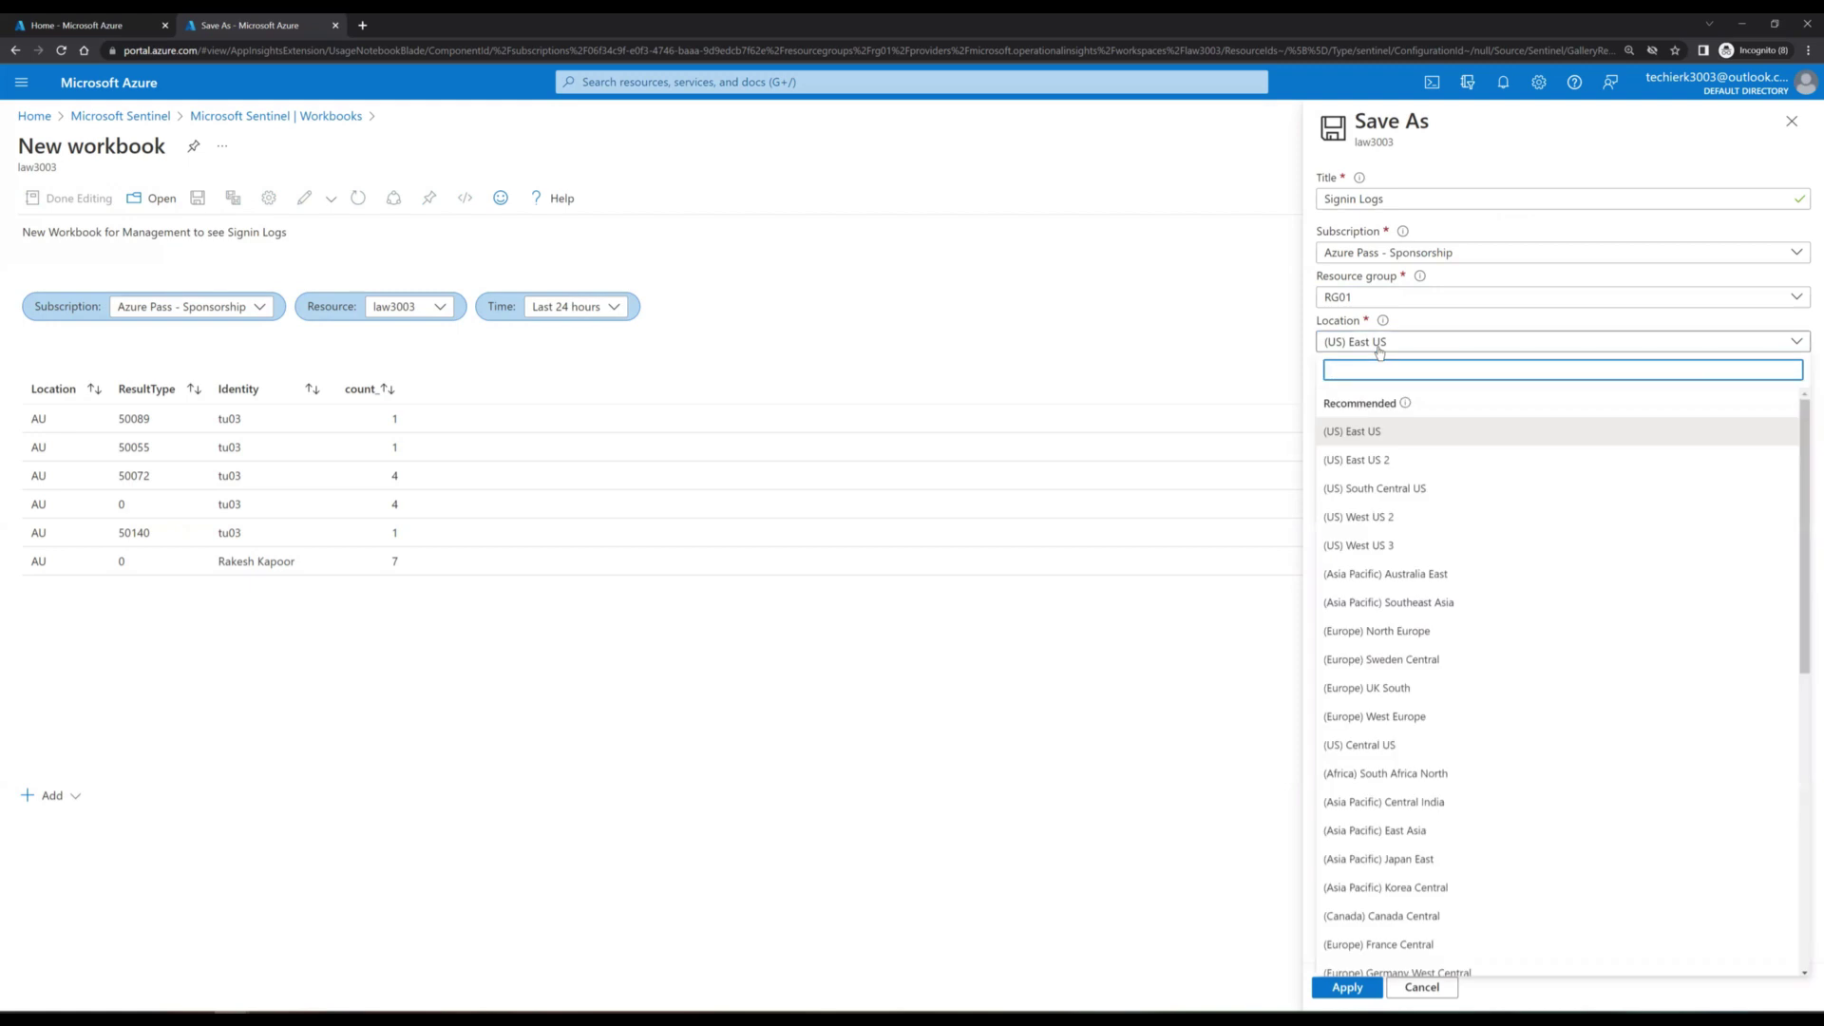
left_click(1434, 574)
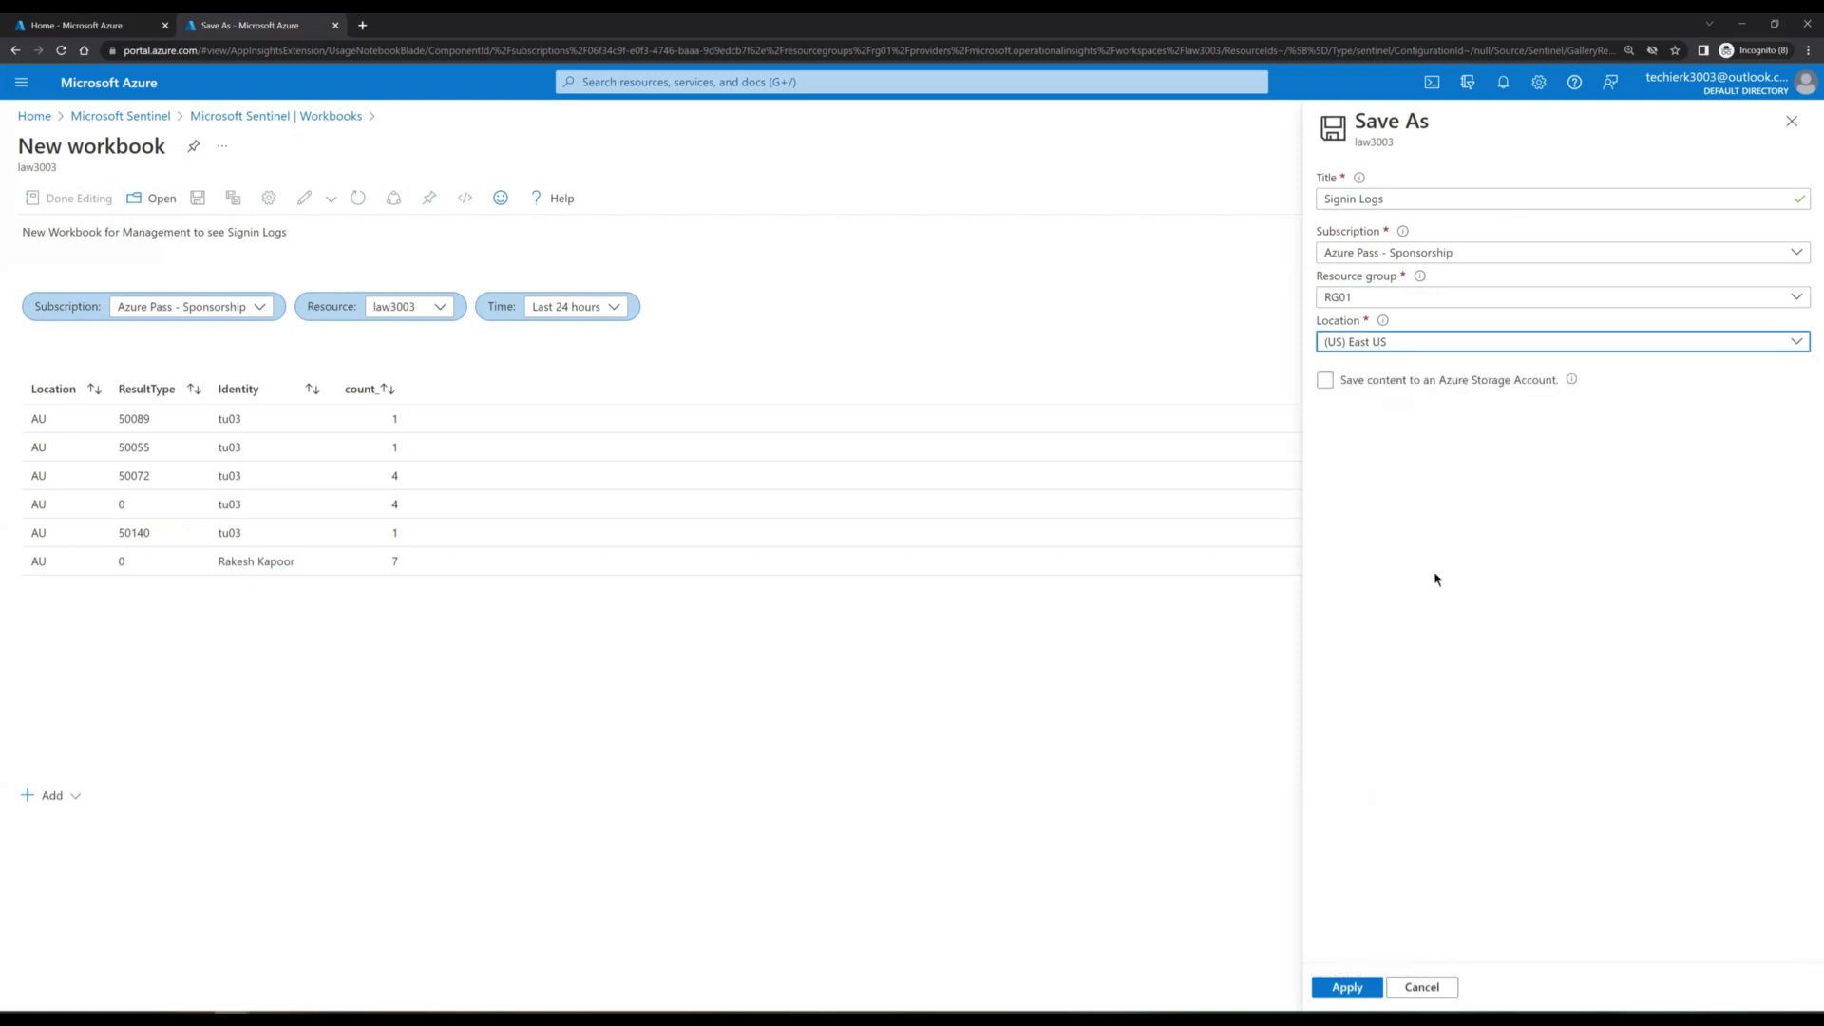
left_click(1346, 987)
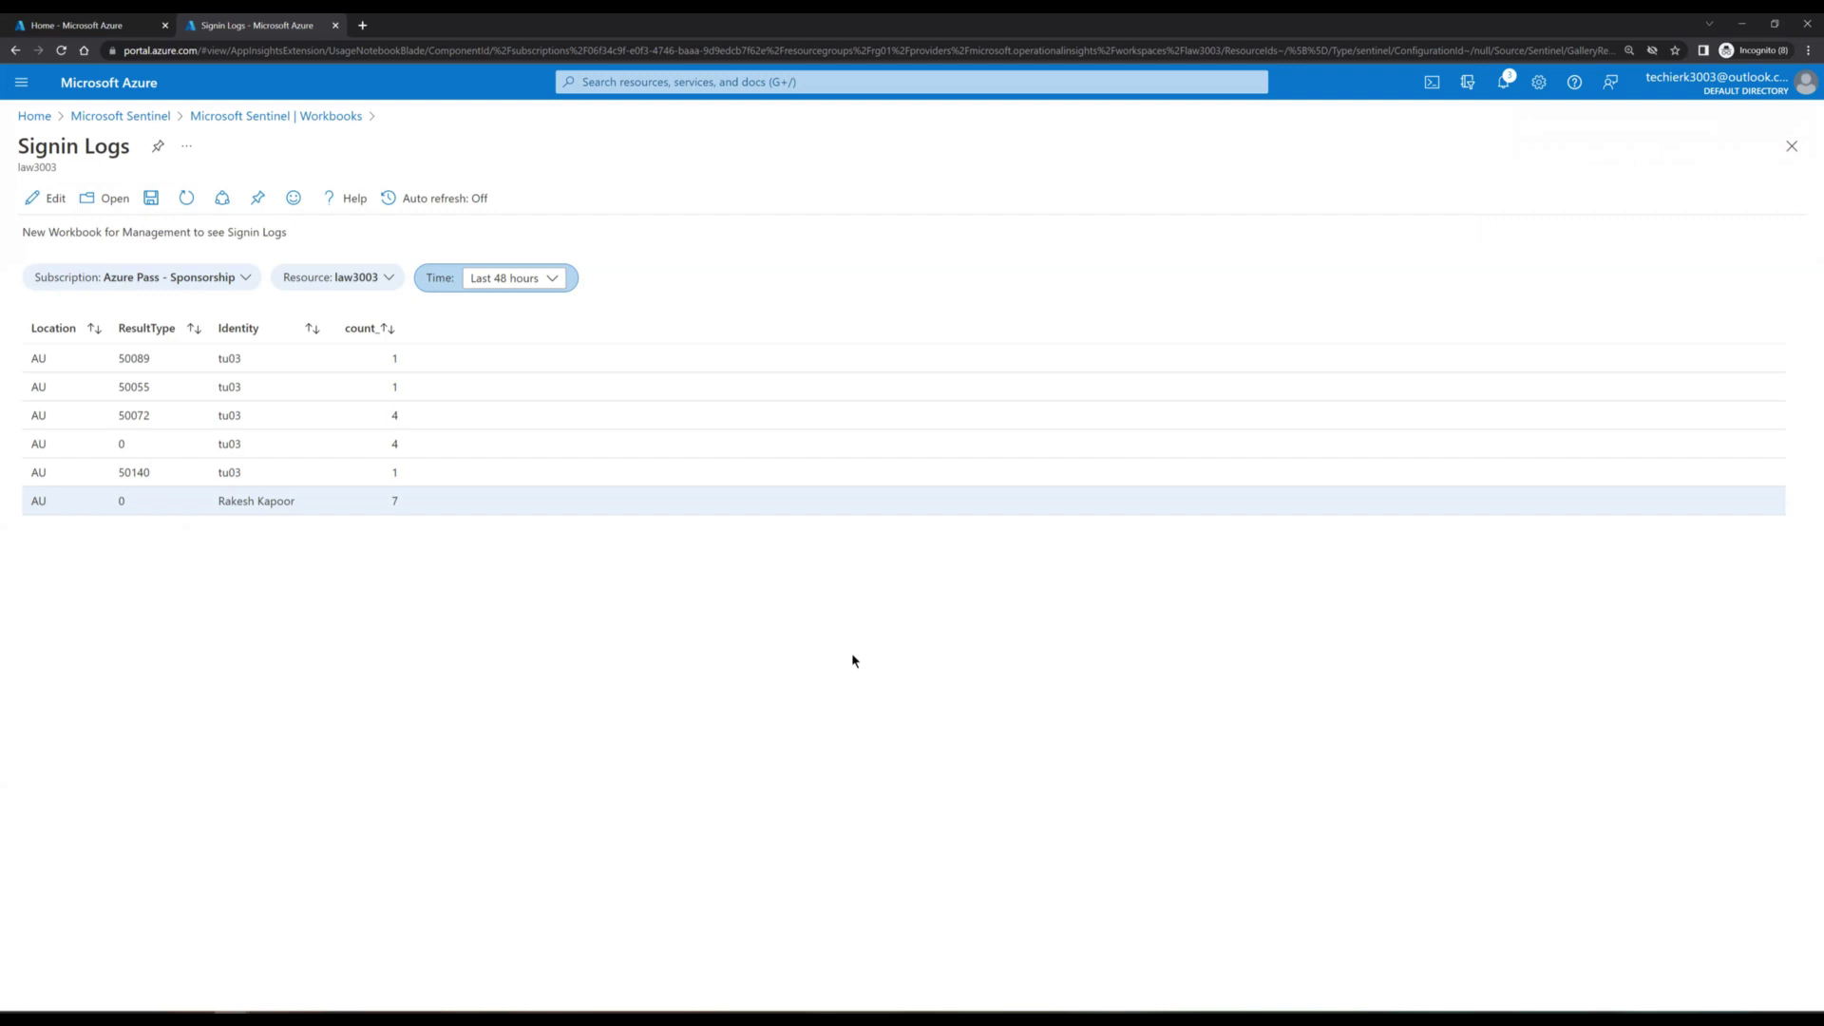
Step: Close the workbook, reopen the saved Signin Logs workbook from the workspace's saved workbooks and start editing it
left_click(1792, 148)
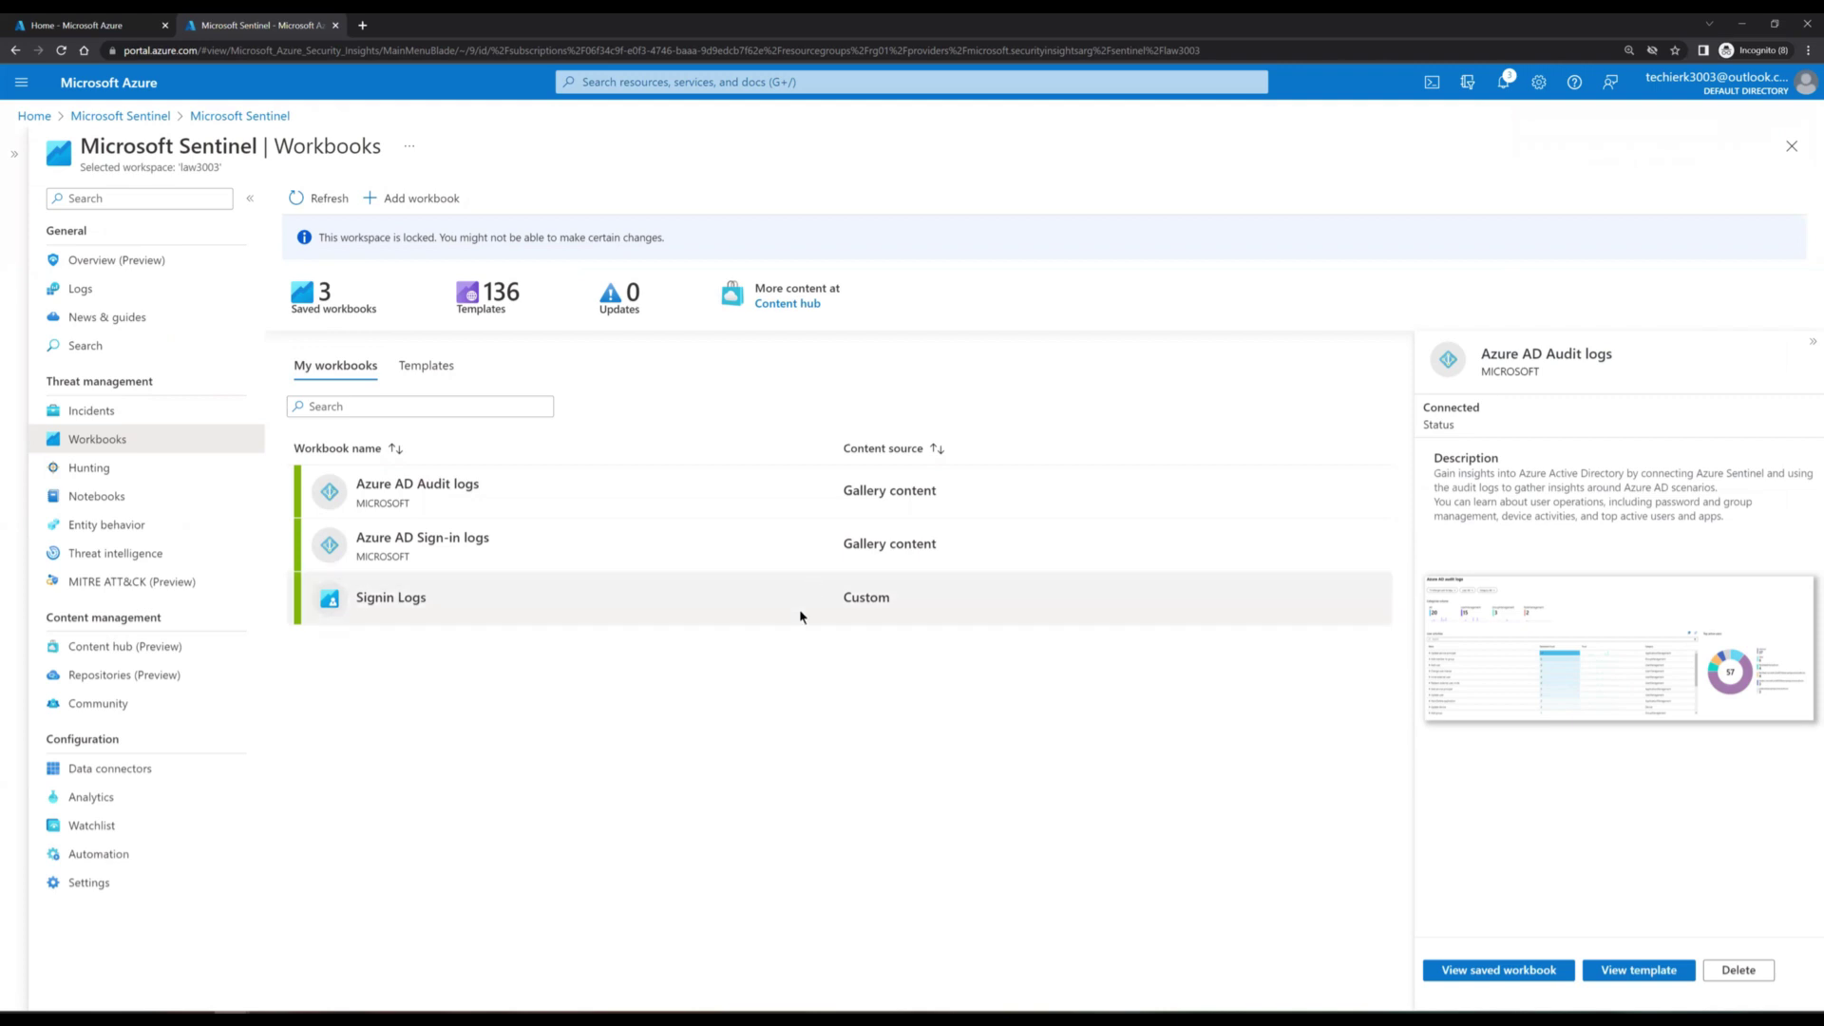
left_click(410, 613)
left_click(1514, 973)
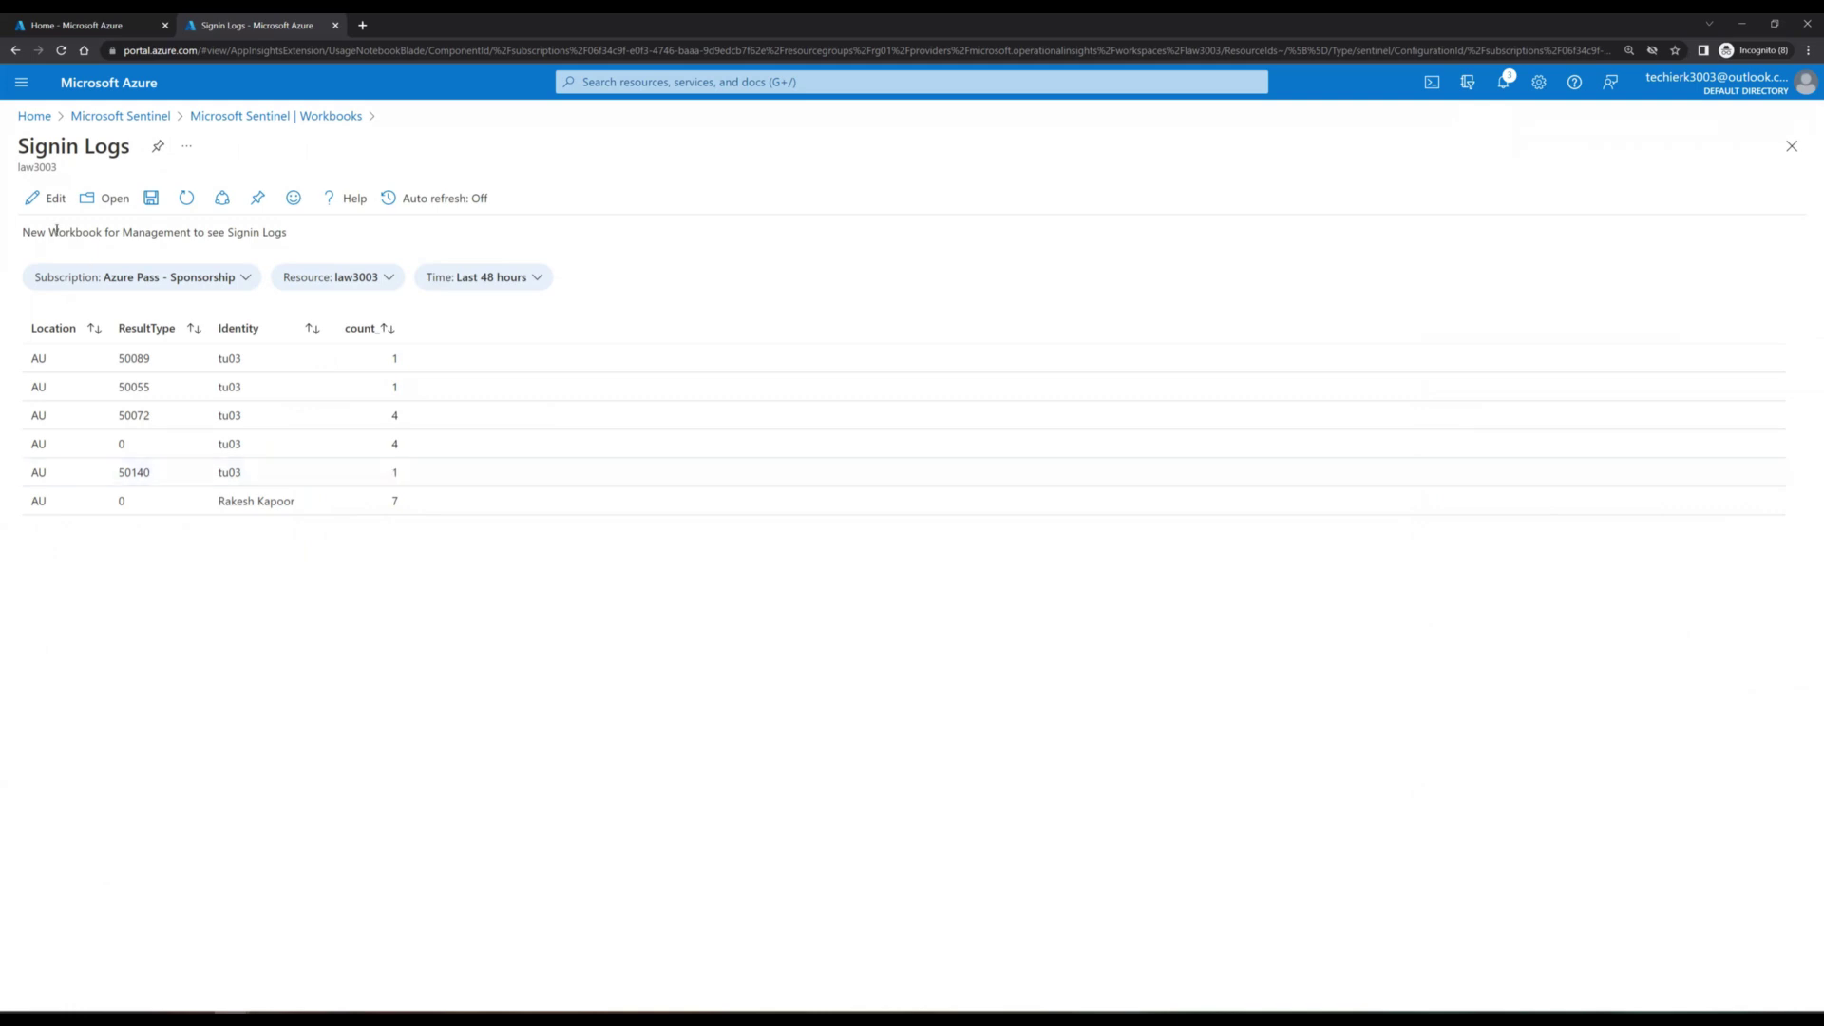
left_click(42, 200)
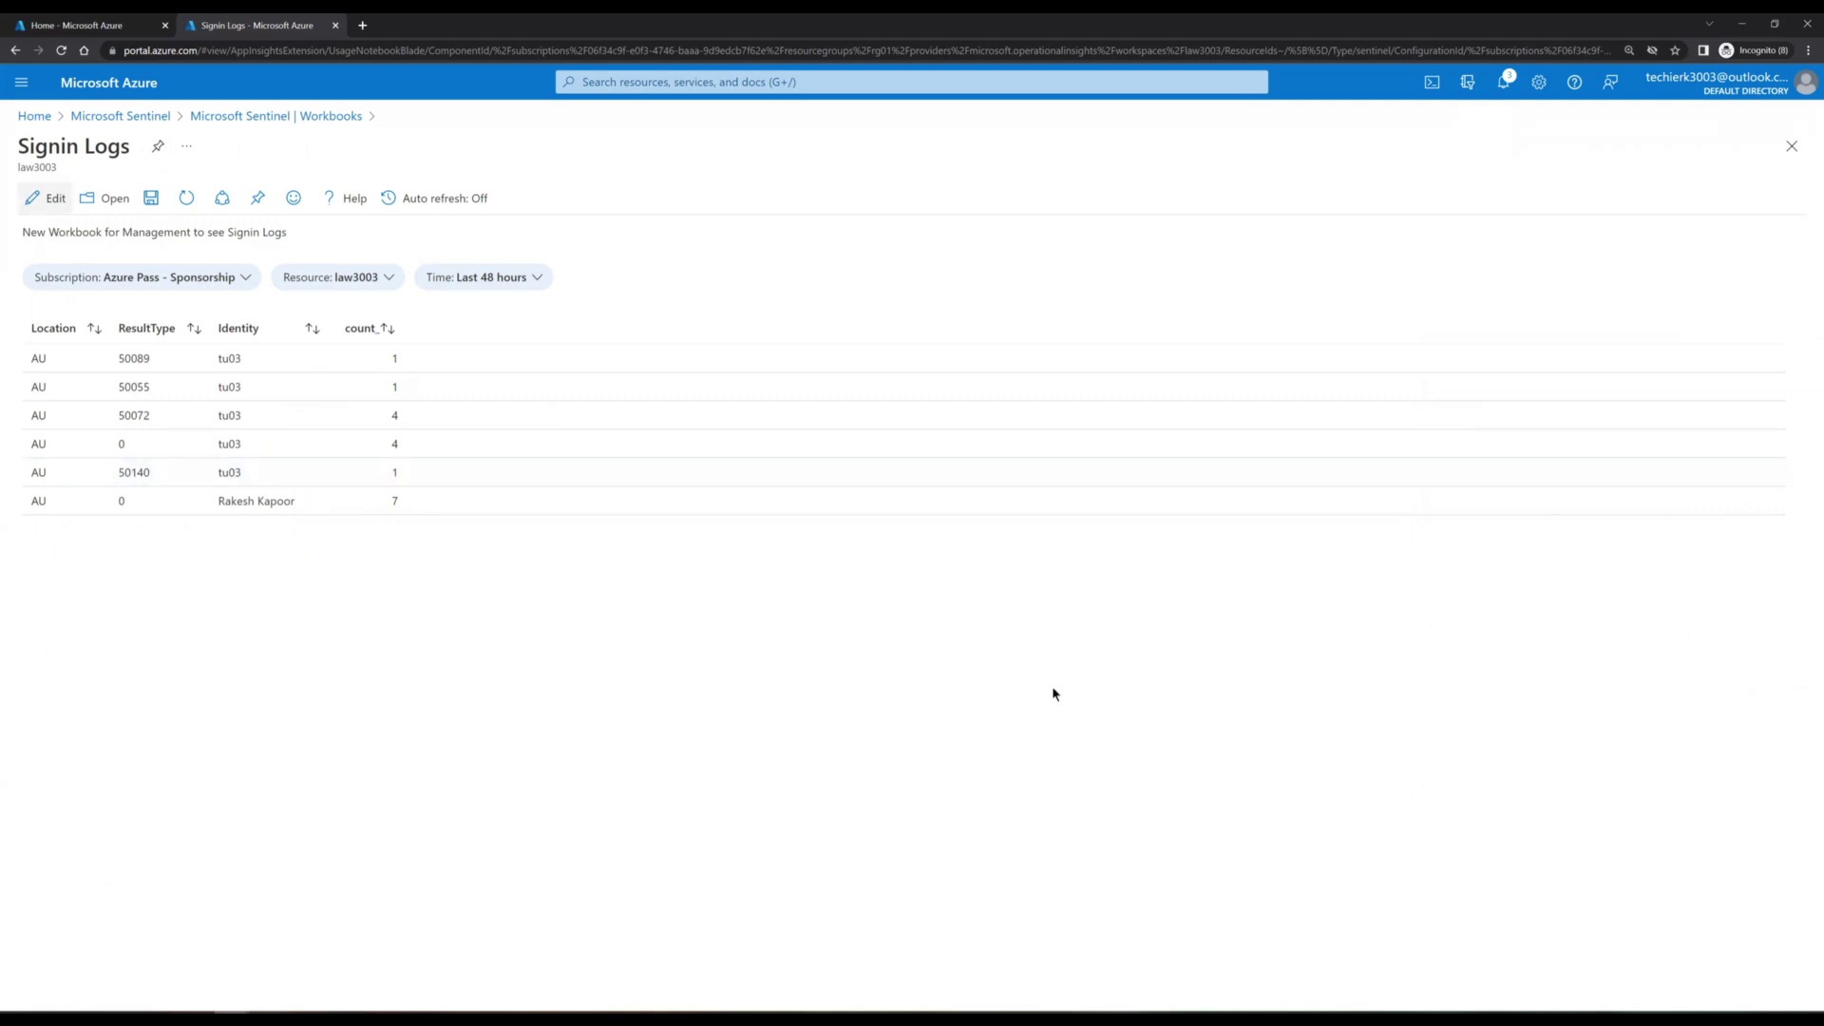